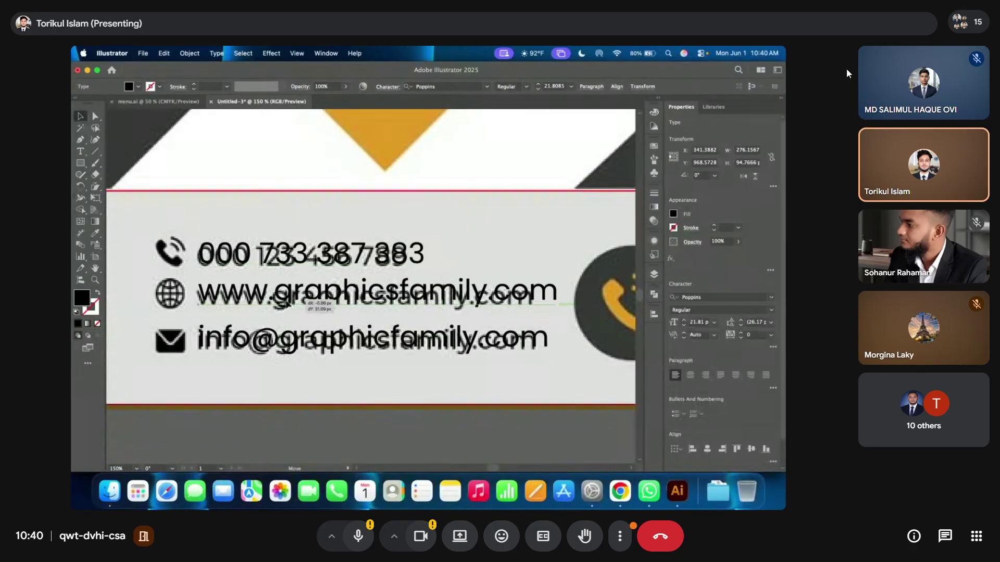
left_click(294, 371)
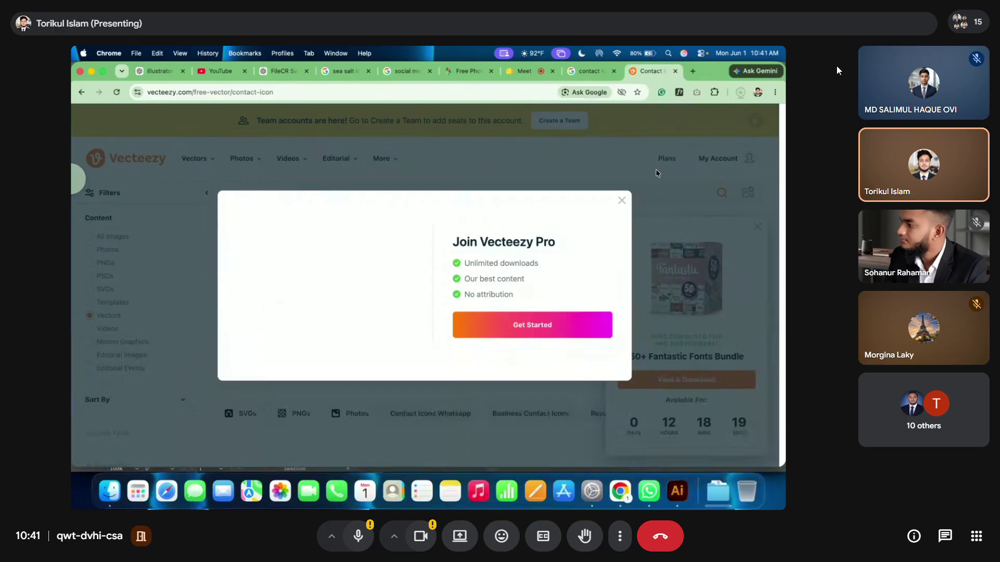
- Locate the downloaded Vecteezy contact icon archive in the Downloads folder and extract it
left_click(740, 92)
left_click(713, 135)
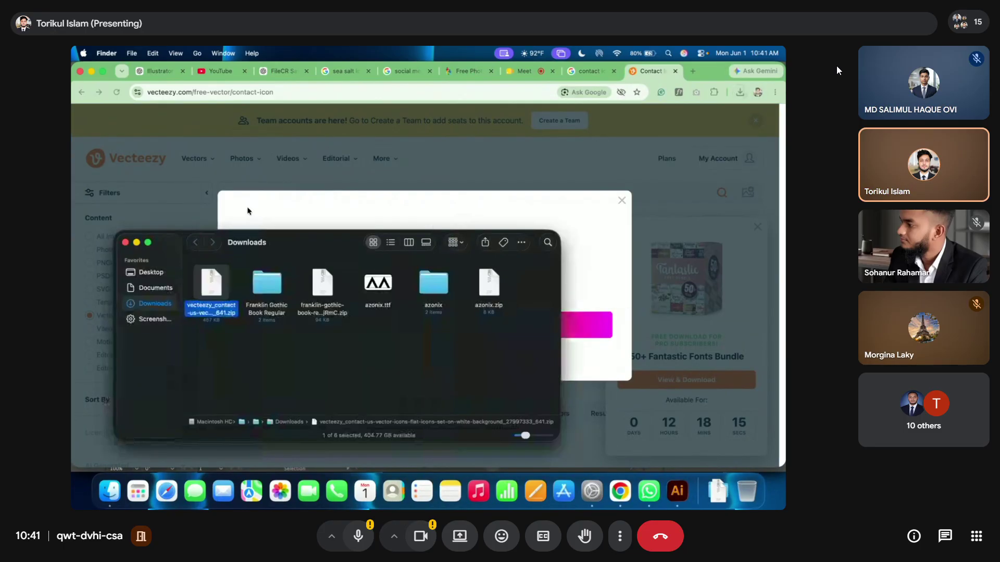
right_click(214, 293)
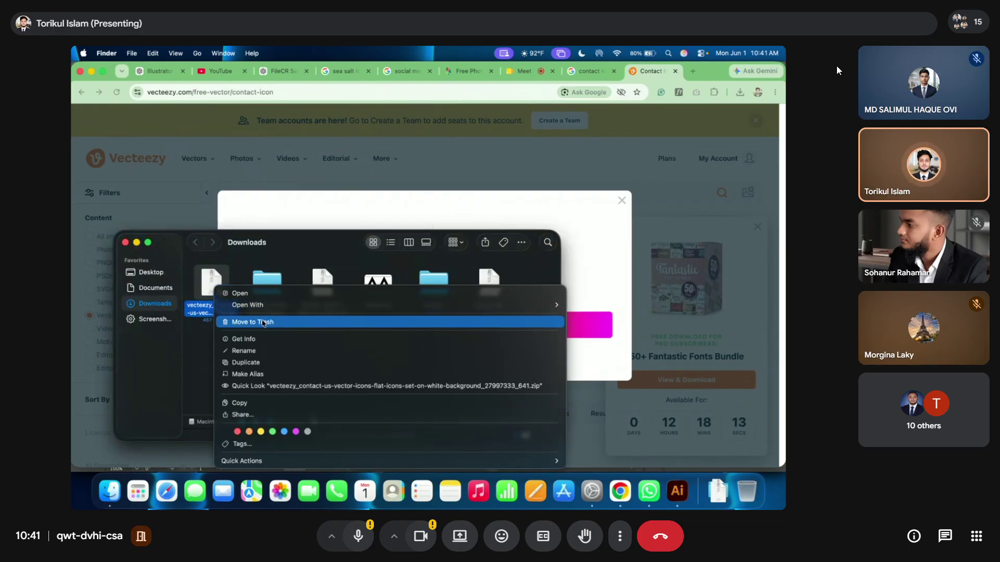
left_click(597, 365)
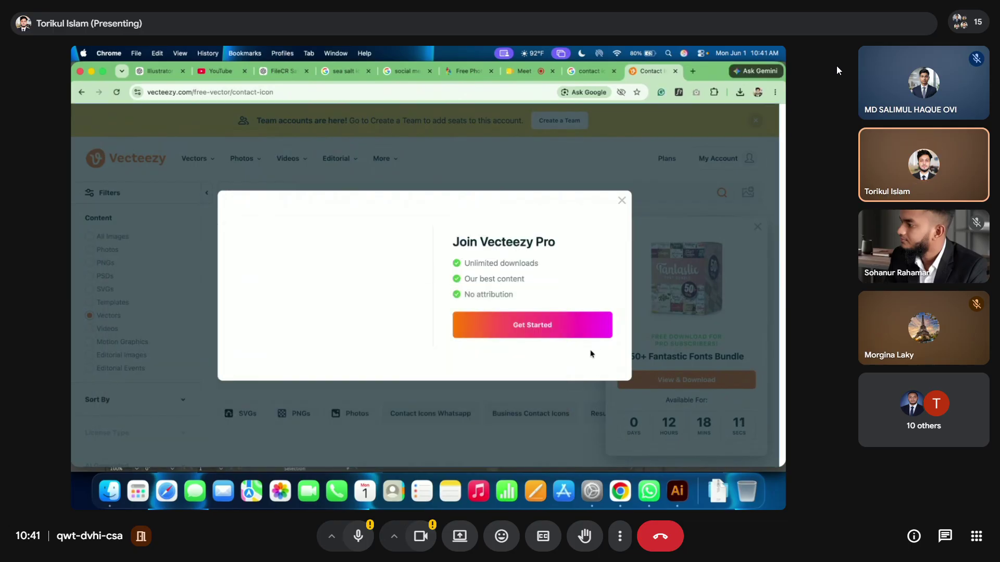
left_click(99, 476)
double_click(209, 290)
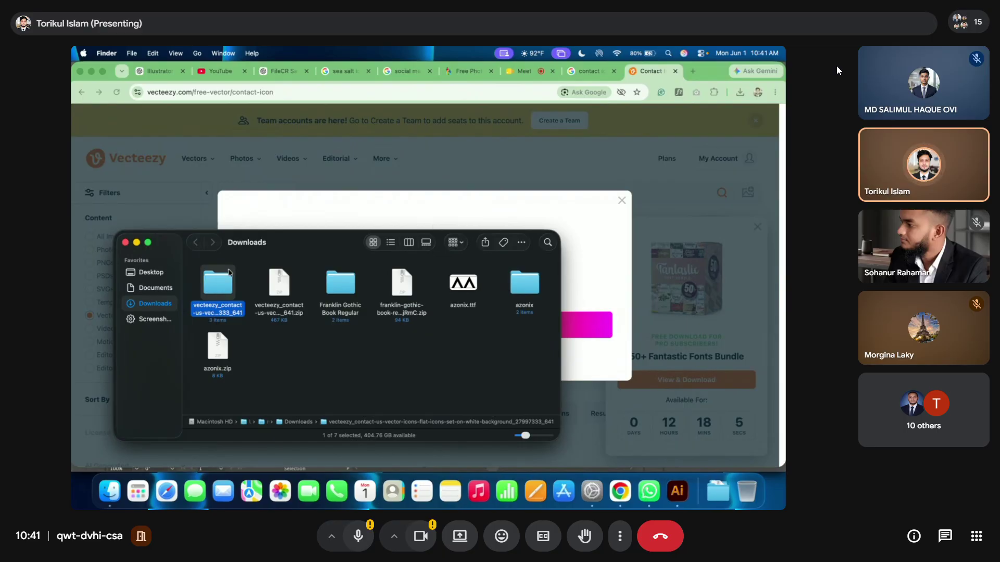
- Open the EPS file from the extracted Vecteezy contact icon folder in Illustrator, retaining the 9-slice scaling option for symbols
left_click(273, 384)
double_click(214, 272)
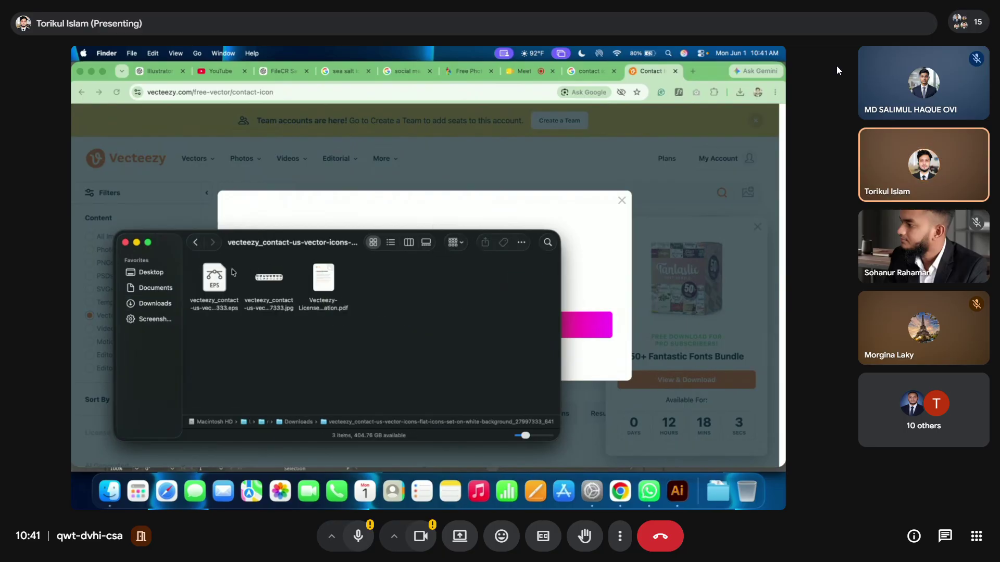
double_click(215, 276)
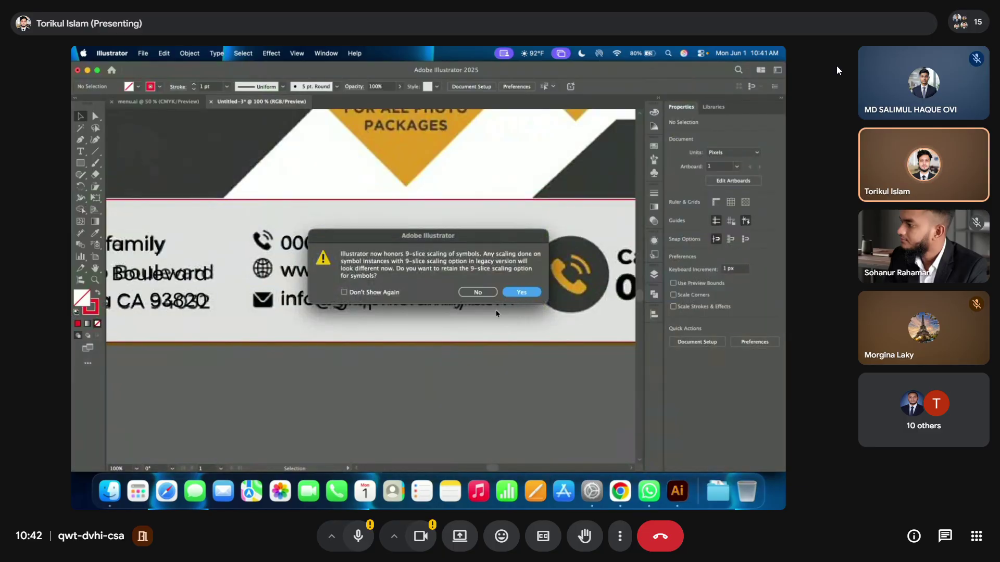
left_click(521, 292)
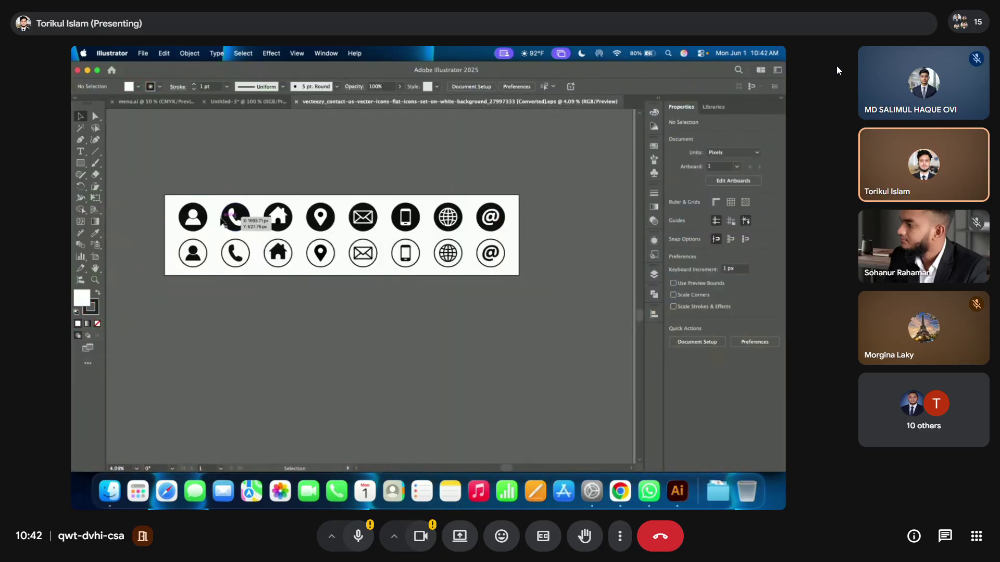
- Transfer the whole contact icon group from the opened EPS document into the Untitled-3 flyer document
left_click(238, 221)
left_click_drag(238, 222, 327, 346)
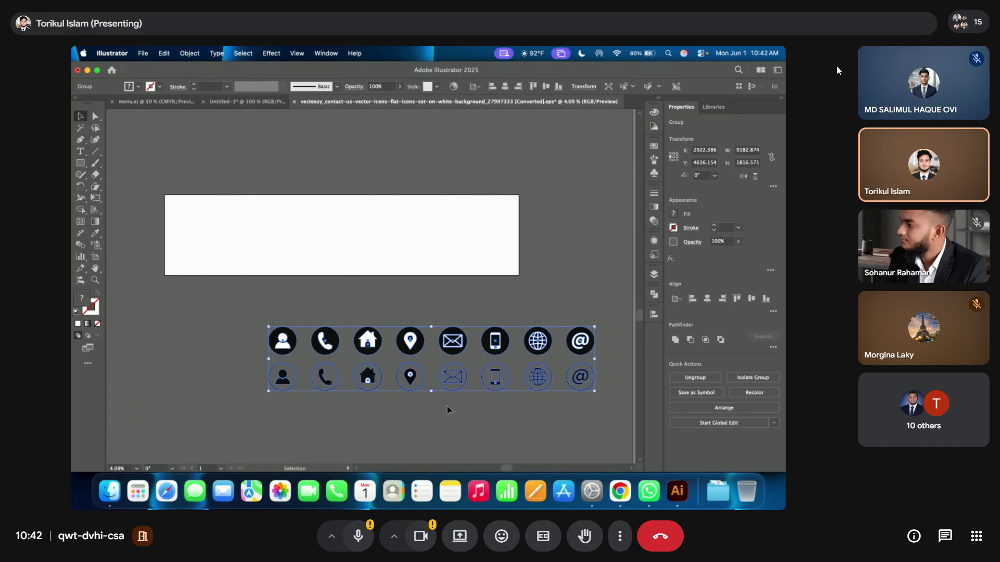
left_click(483, 435)
left_click_drag(467, 353, 212, 109)
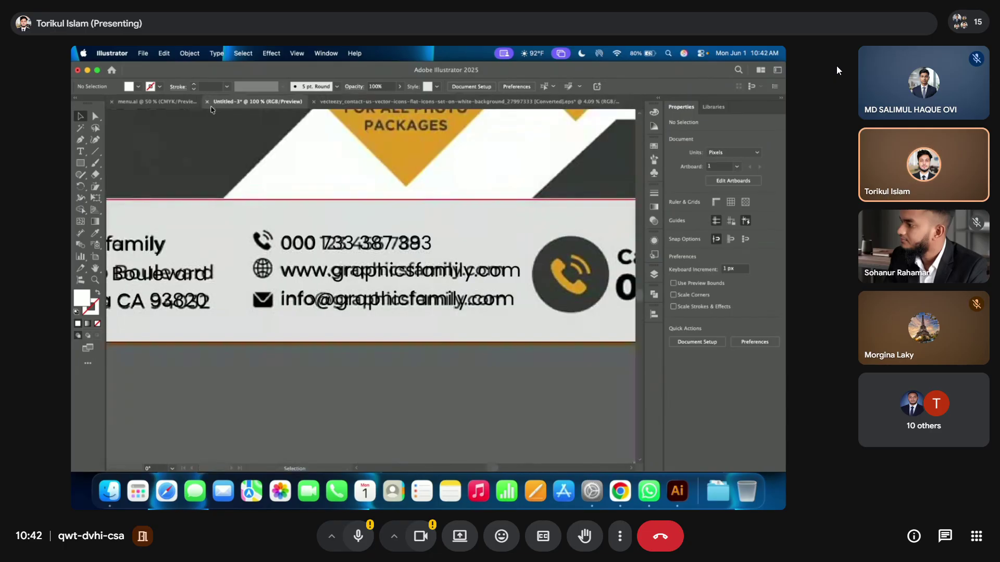
left_click_drag(286, 314, 317, 392)
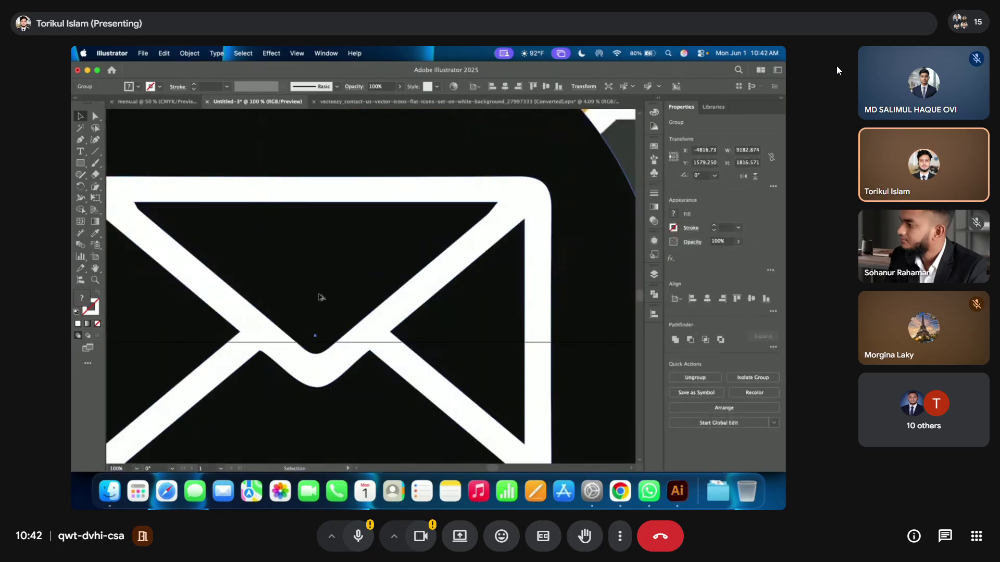
- Shift the imported icon set slightly below the flyer and ungroup it to separate its two rows
scroll(321, 297, "down", 10)
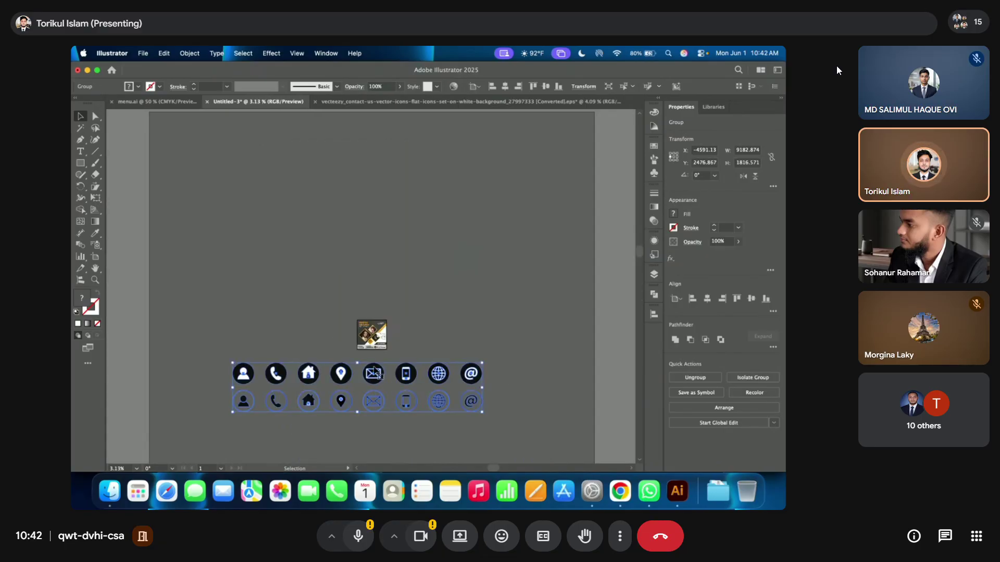
left_click_drag(374, 372, 391, 374)
right_click(391, 374)
left_click(435, 299)
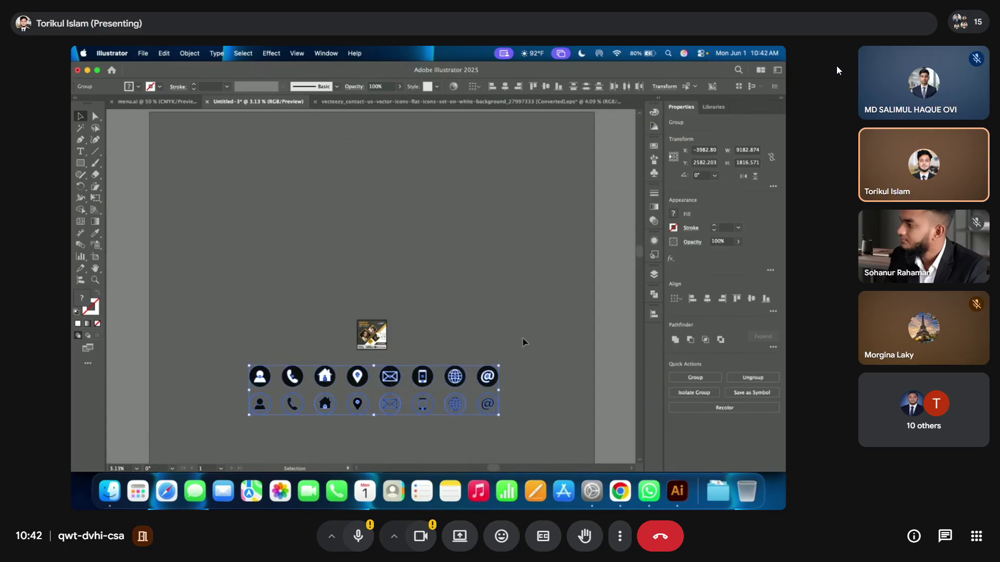
- Ungroup the upper row of solid black contact icons into individual icons
left_click(363, 350)
scroll(363, 350, "up", 10)
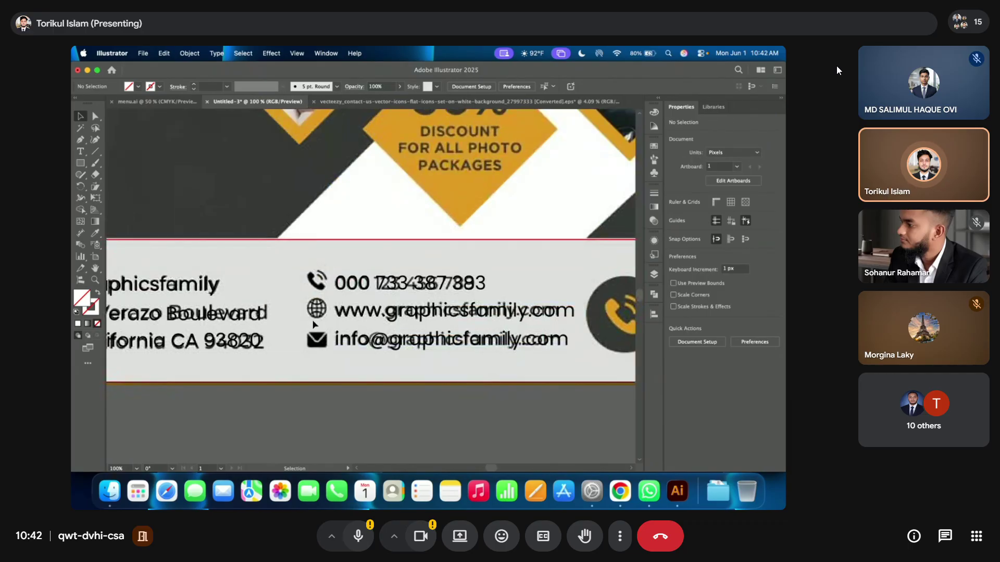
scroll(314, 320, "down", 8)
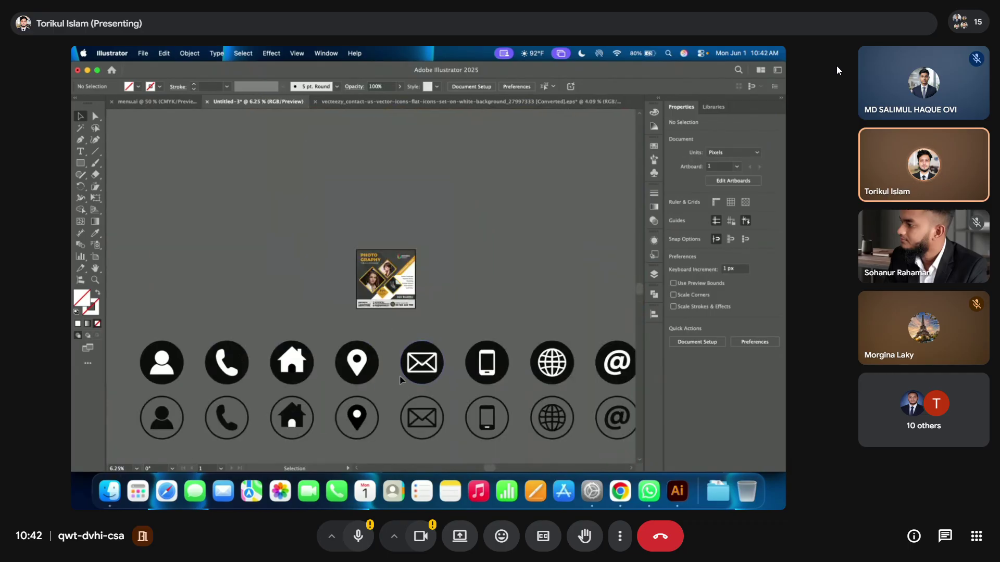
scroll(625, 393, "up", 1)
left_click(490, 330)
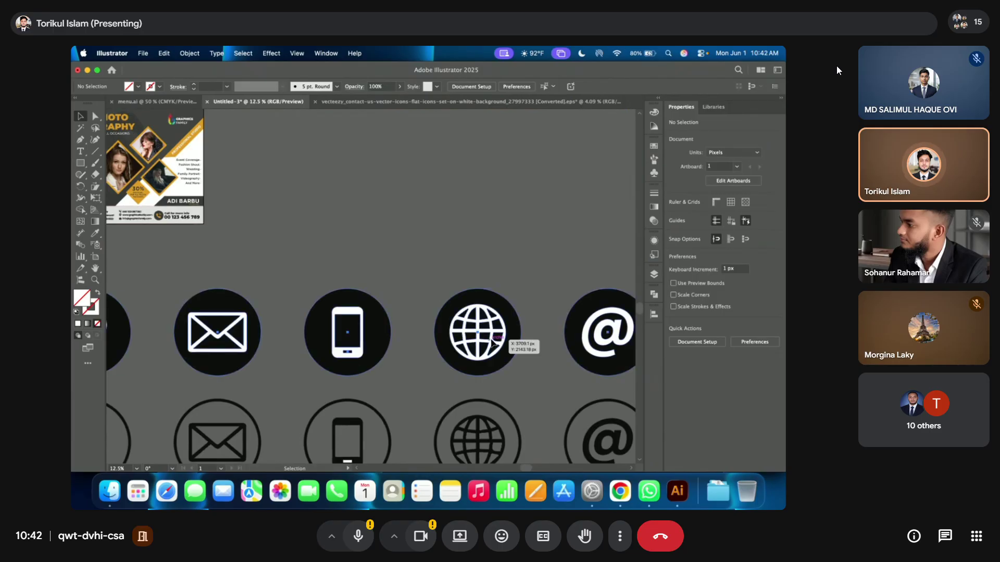
scroll(489, 331, "down", 1)
right_click(489, 330)
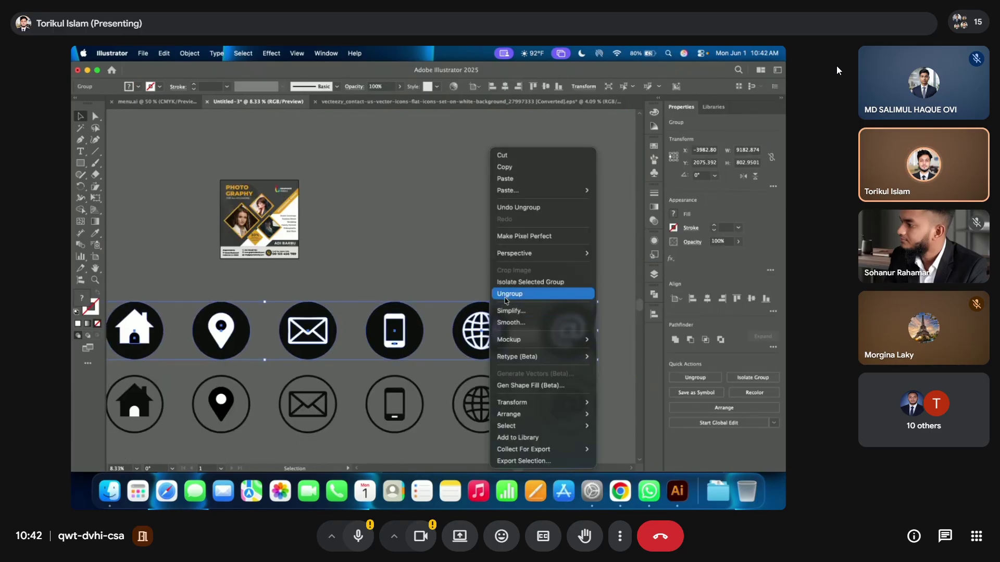
left_click(505, 294)
- Move the solid globe and phone icons out of the icon row, up to the level of the flyer
left_click(469, 279)
left_click_drag(492, 341, 490, 249)
scroll(490, 249, "down", 1)
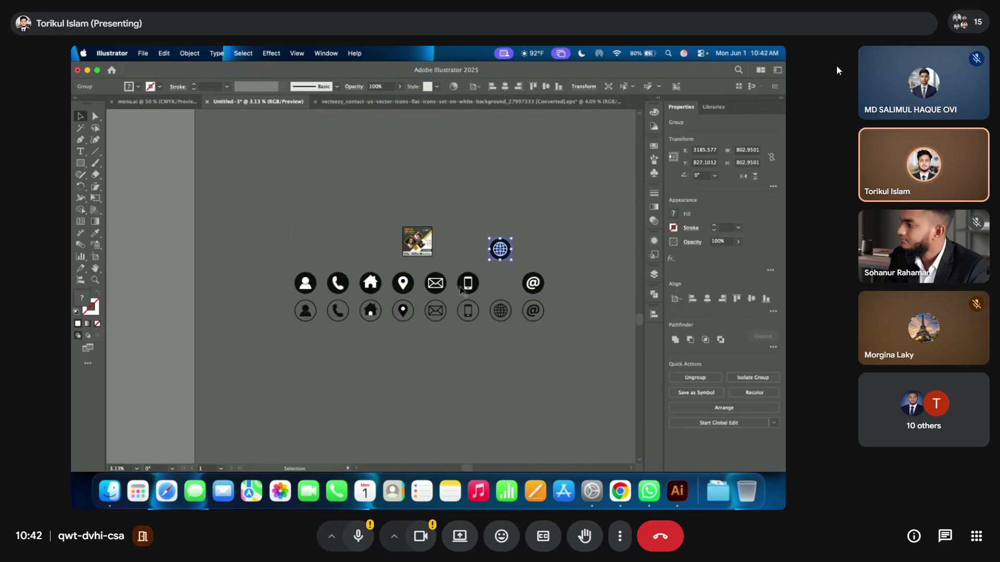
left_click(333, 288, "shift")
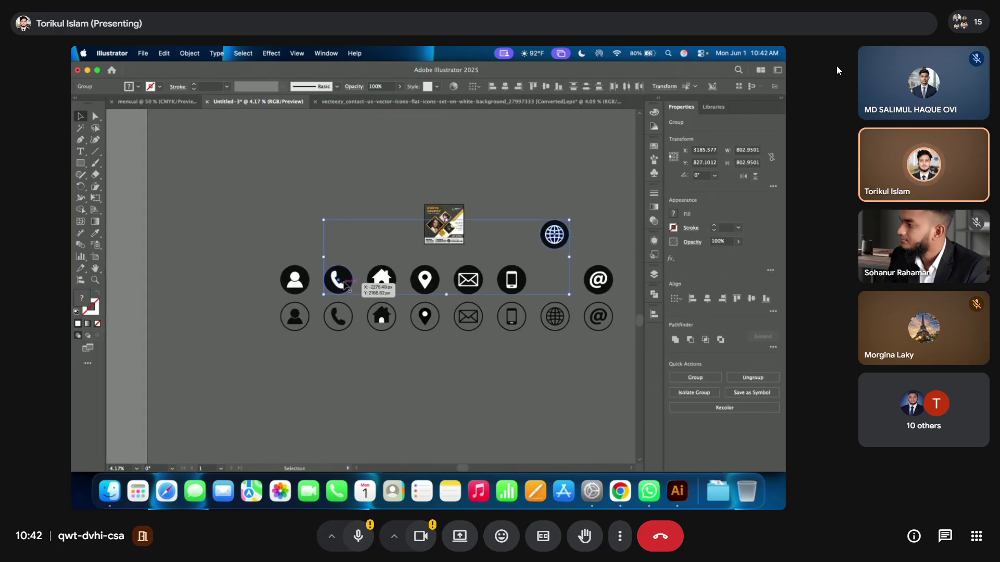
left_click_drag(333, 290, 330, 232)
left_click(638, 317)
- Move the solid mail icon out of the row and bring the globe icon next to the phone and mail icons
scroll(550, 330, "up", 1)
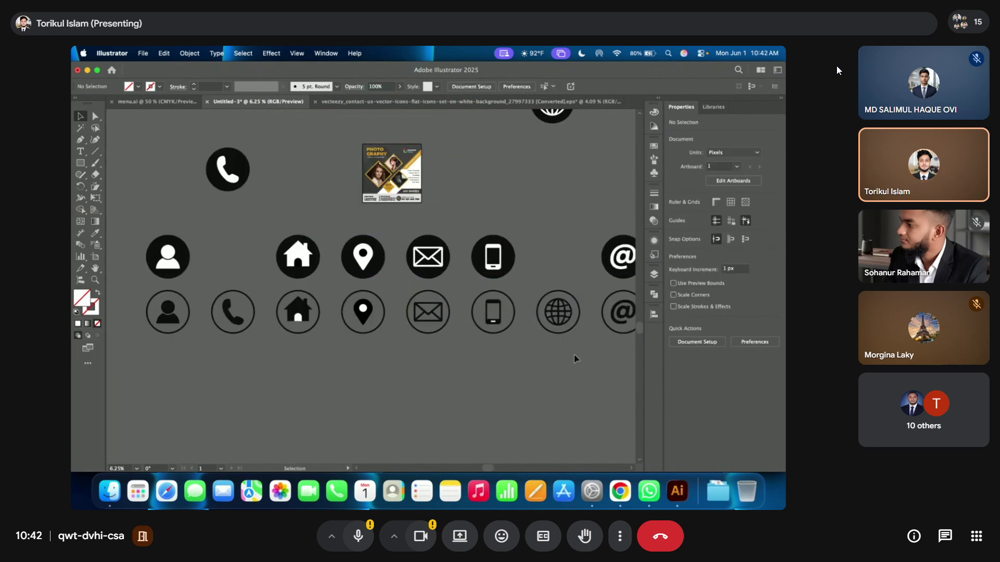
scroll(374, 272, "up", 1)
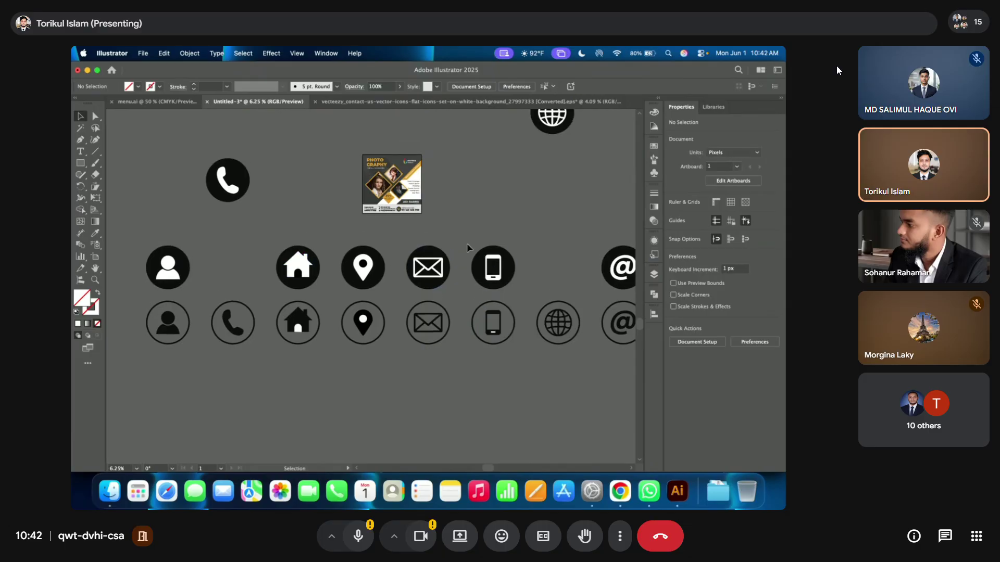
left_click_drag(428, 272, 312, 196)
scroll(399, 208, "up", 3)
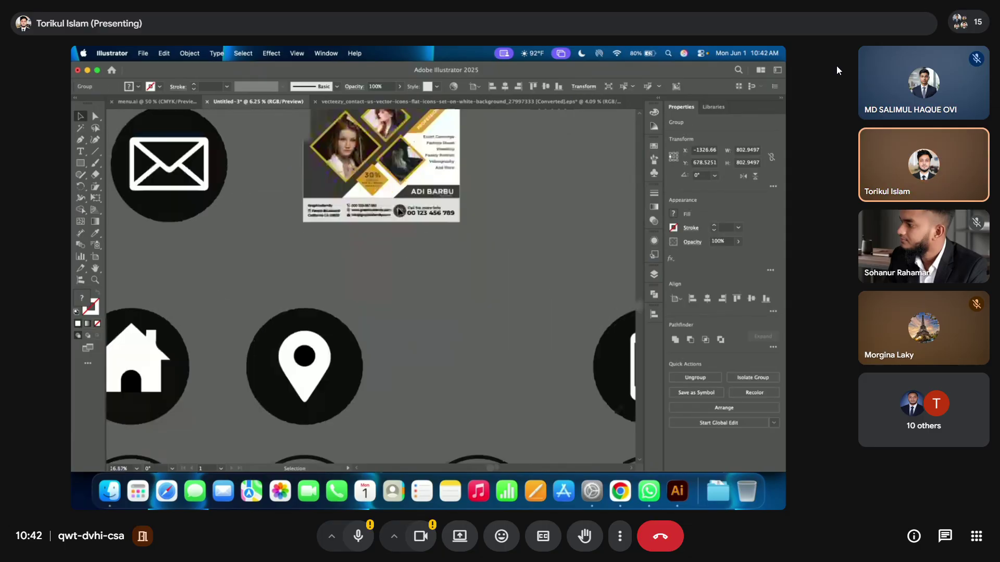
scroll(335, 211, "up", 5)
scroll(434, 279, "down", 8)
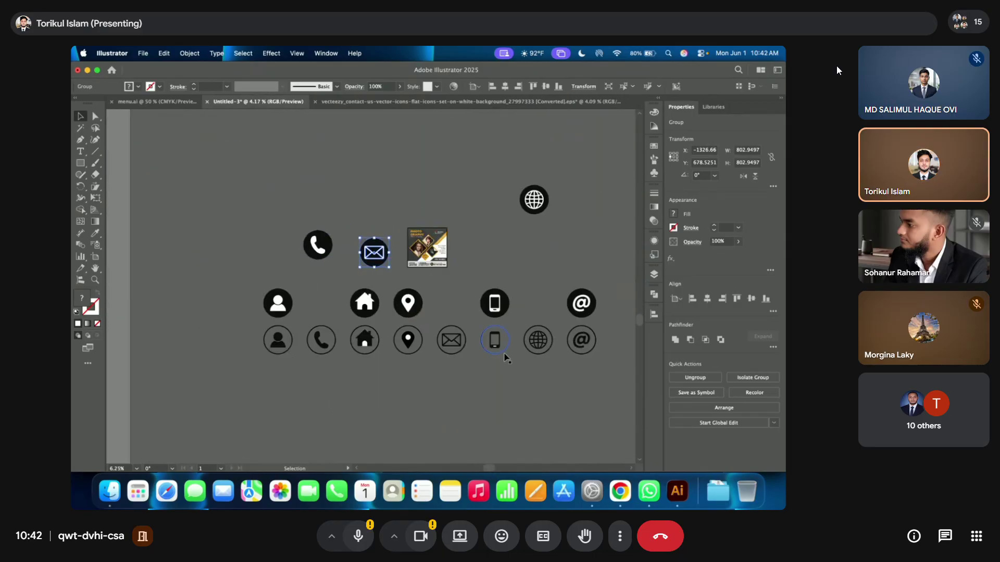
scroll(505, 354, "up", 1)
left_click_drag(539, 127, 255, 243)
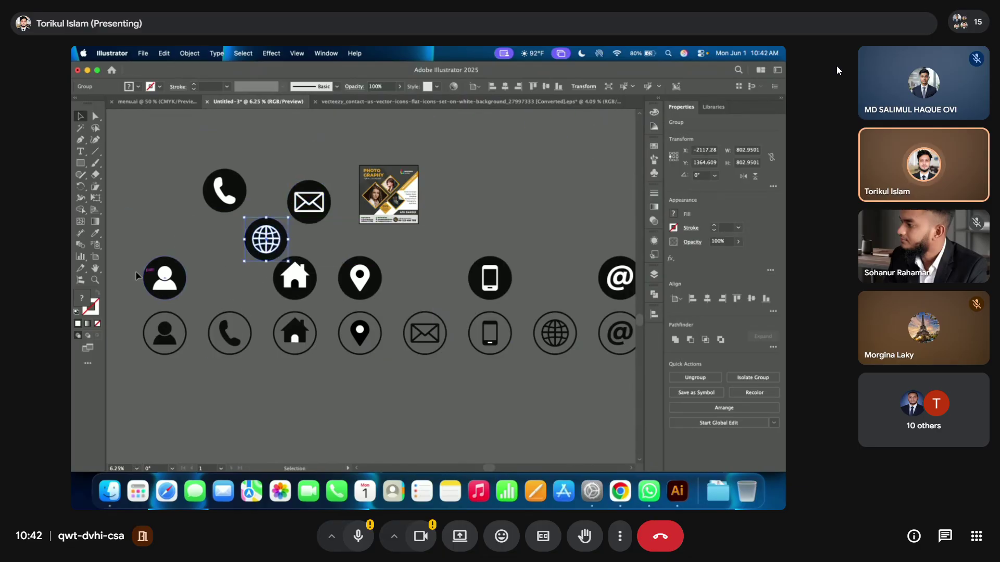
- Delete all remaining icons of both rows, keeping only the solid phone, globe and mail icons
scroll(136, 276, "down", 1)
left_click_drag(155, 285, 500, 349)
left_click_drag(468, 271, 472, 388)
key("Delete")
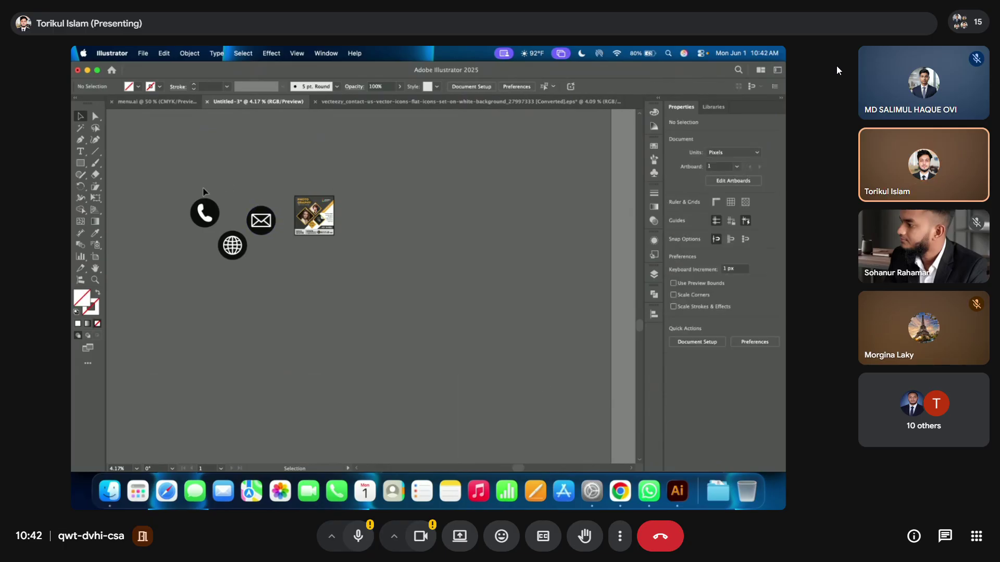
- Scale the phone, globe and mail icons down to about 32 px and place them beside the matching contact lines in the flyer footer
left_click_drag(256, 302, 342, 141)
scroll(275, 265, "up", 3)
scroll(385, 176, "up", 5)
scroll(386, 175, "down", 3)
key("super+shift+a")
scroll(335, 214, "up", 5)
scroll(342, 142, "down", 4)
left_click_drag(389, 261, 378, 145)
left_click_drag(392, 298, 376, 176)
scroll(368, 160, "up", 5)
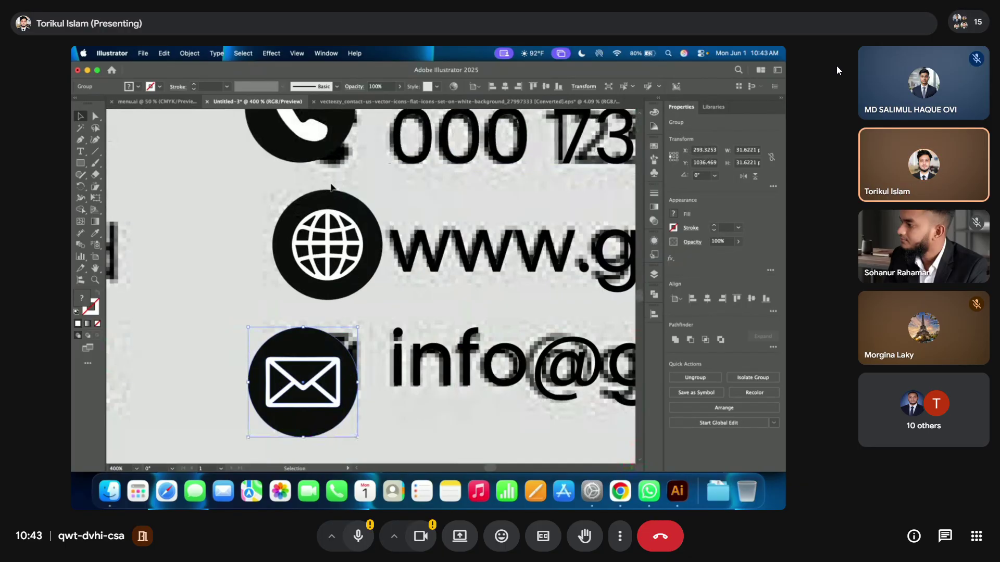
scroll(312, 203, "down", 2)
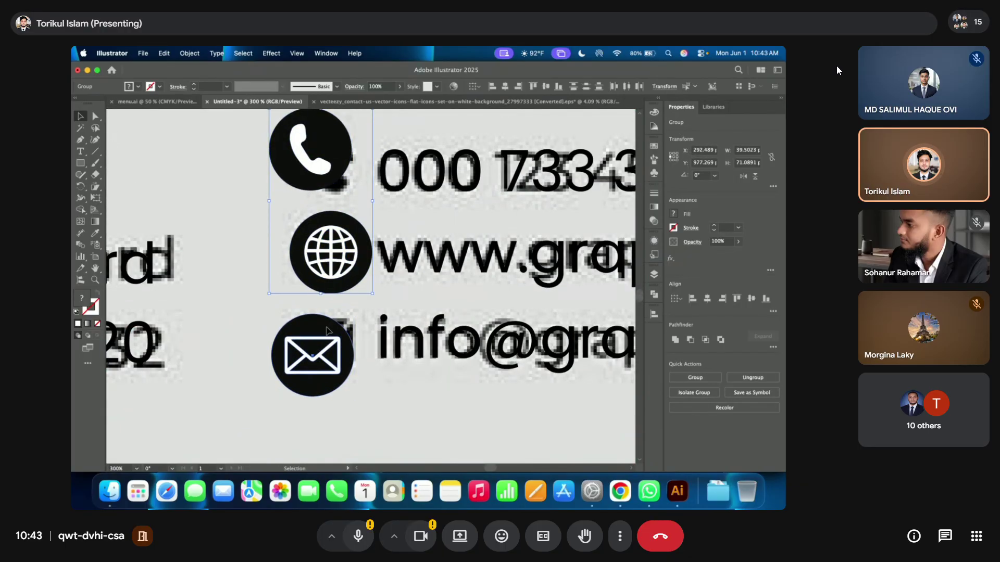
scroll(328, 289, "down", 3)
left_click(341, 414)
- Show the rulers and place a vertical guide along the left edge of the address text in the footer
scroll(312, 313, "down", 3)
scroll(271, 291, "up", 2)
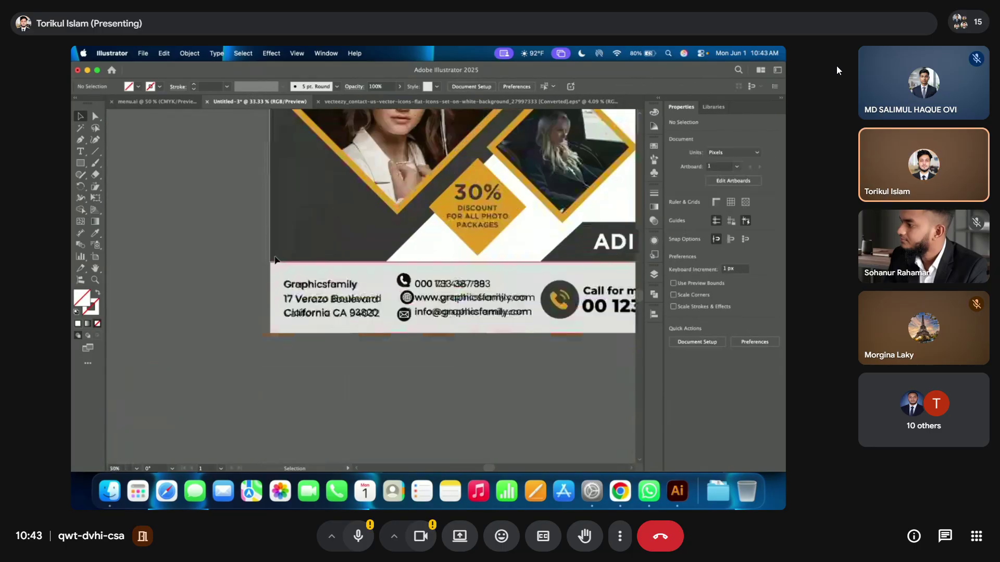
scroll(217, 223, "down", 2)
scroll(270, 239, "up", 2)
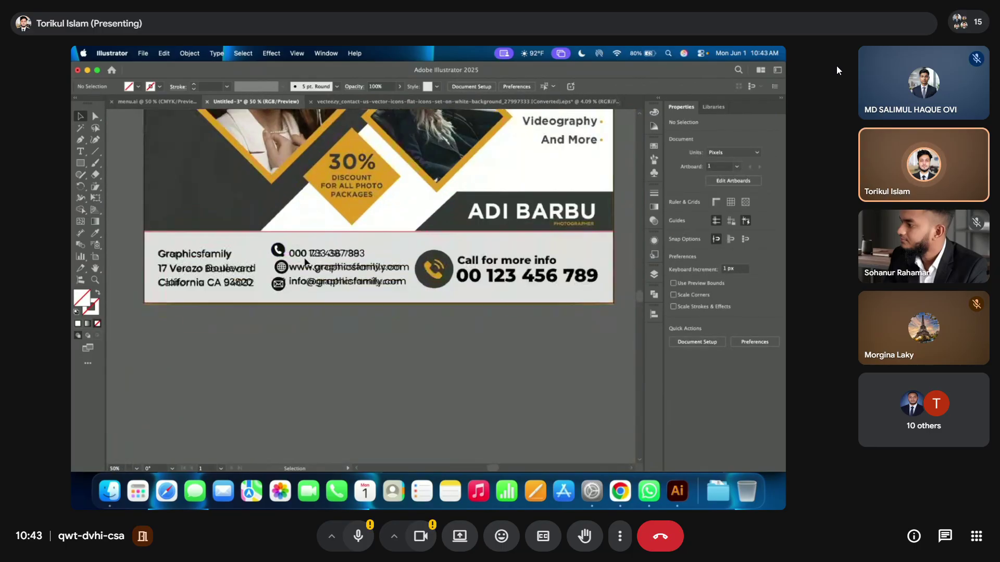
scroll(262, 215, "down", 1)
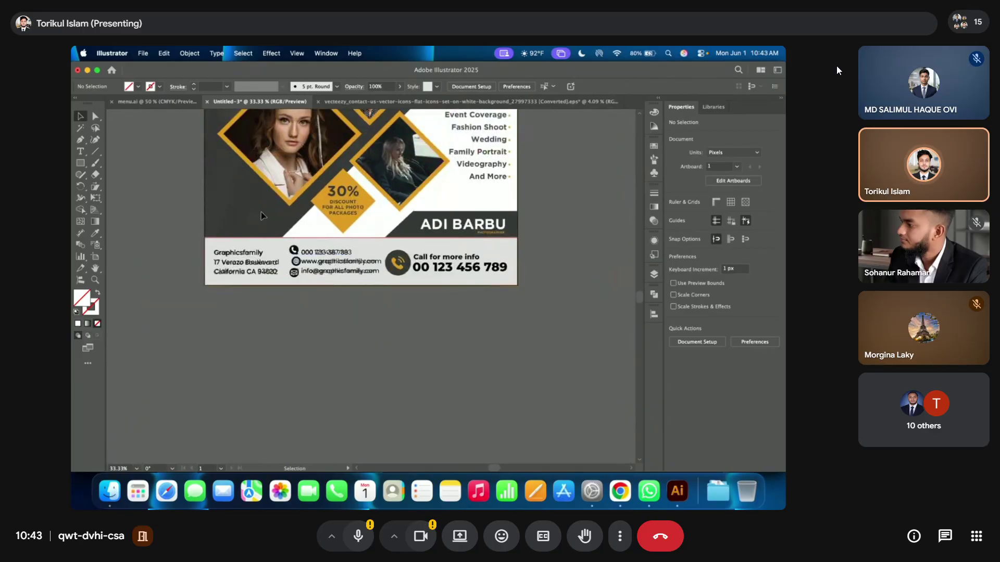
scroll(226, 188, "up", 1)
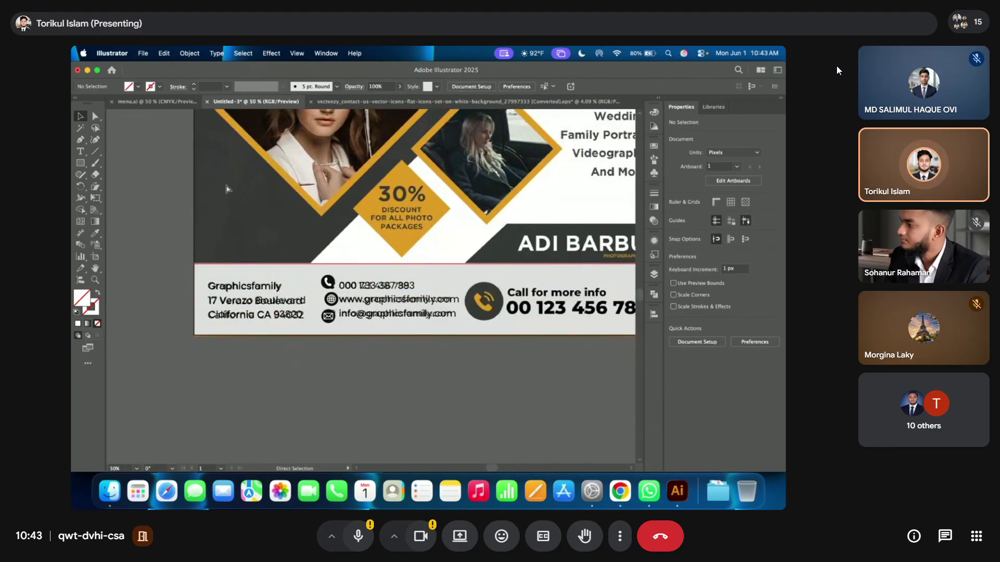
key("super+r")
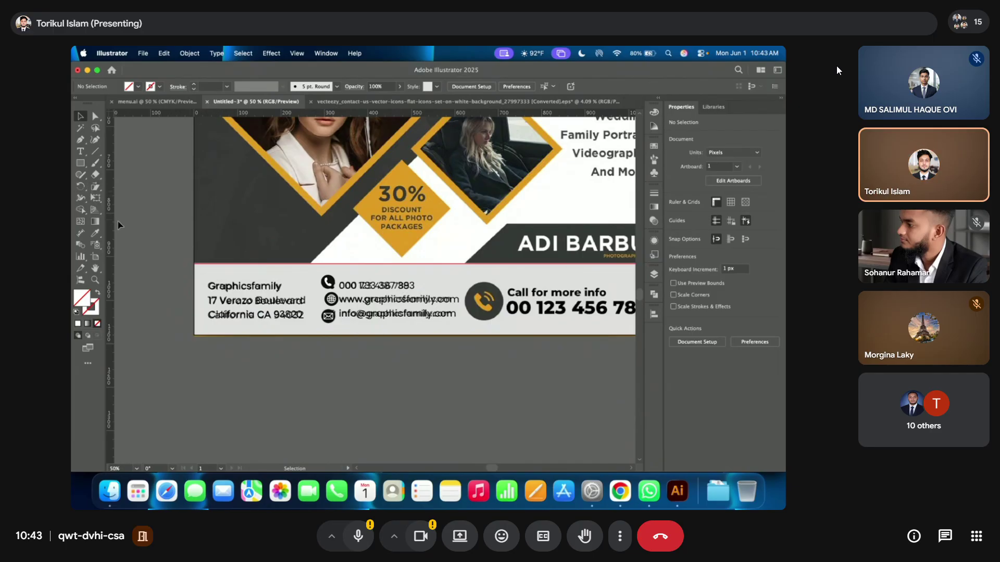
left_click_drag(109, 220, 209, 260)
key("super+equal")
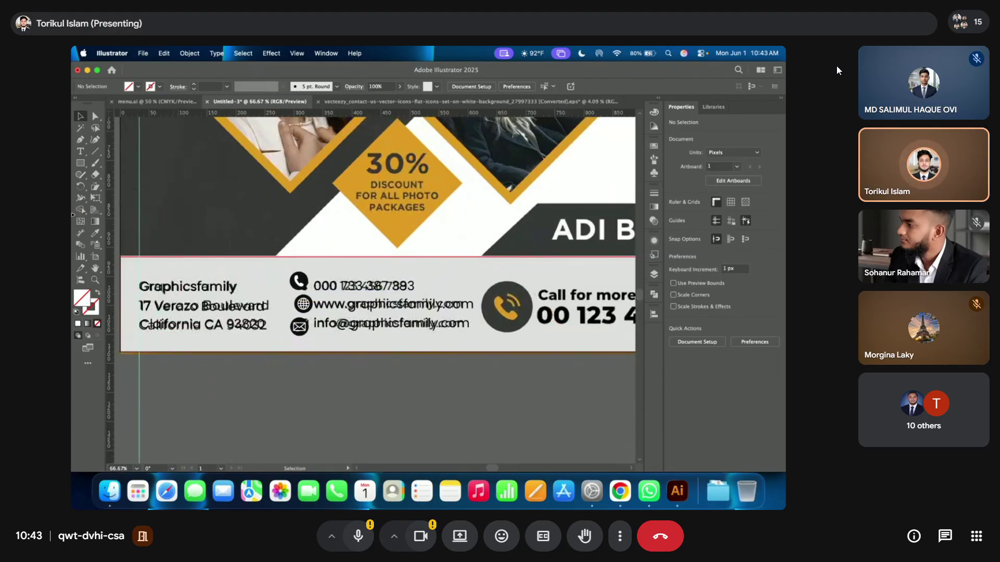
- Add a second vertical guide along the left side of the footer's contact icons and select the phone icon
left_click_drag(111, 255, 225, 245)
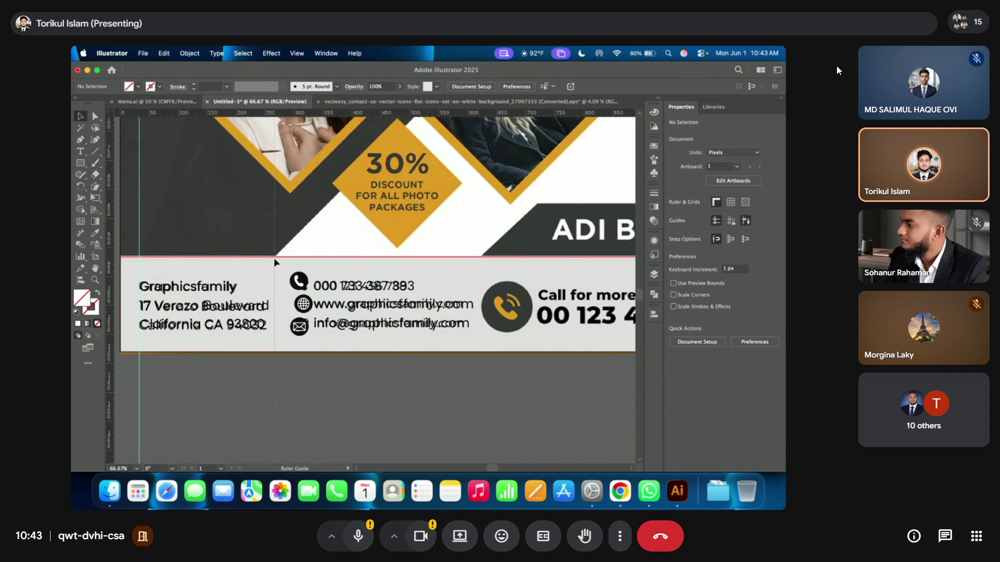
left_click_drag(291, 266, 291, 266)
scroll(319, 315, "up", 3)
left_click(263, 213)
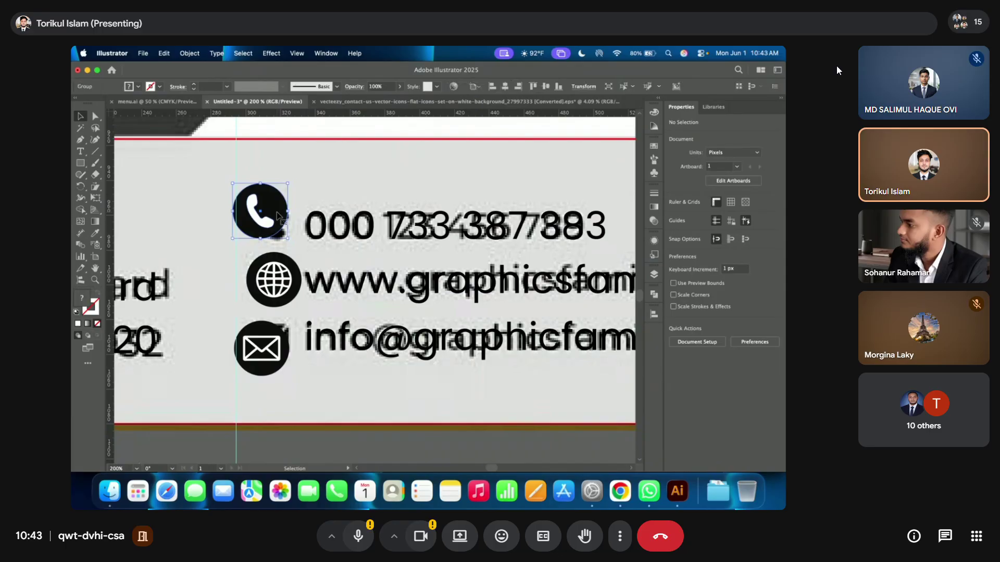
- Select the phone, globe and mail icons in the footer together and scale them down to about 27 px each
left_click(286, 358, "shift")
left_click_drag(265, 375, 277, 357)
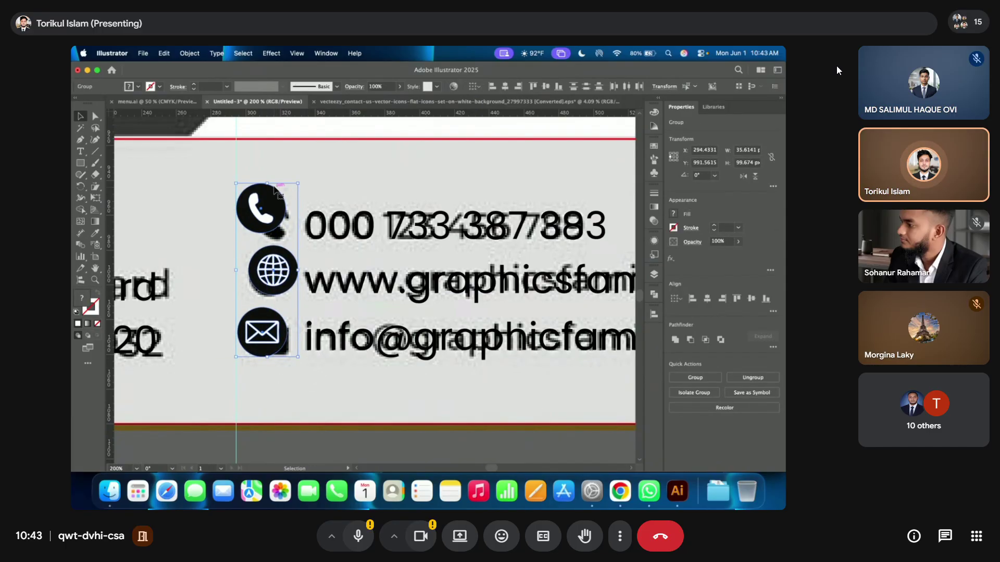
left_click_drag(271, 182, 271, 189)
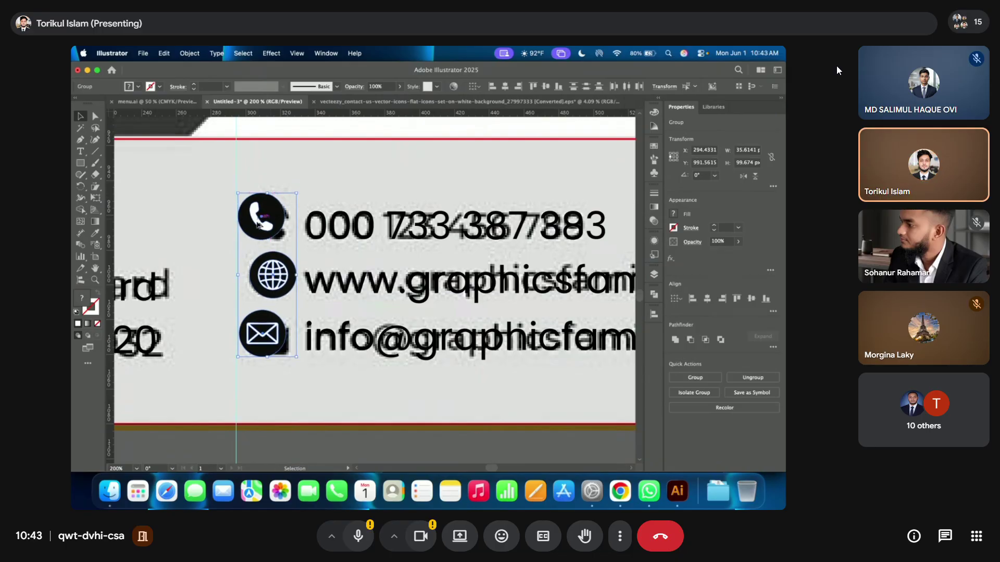
scroll(258, 227, "down", 3)
left_click(295, 393)
- Line up the phone, globe and mail icons in one vertical column beside their contact lines
scroll(267, 219, "up", 6)
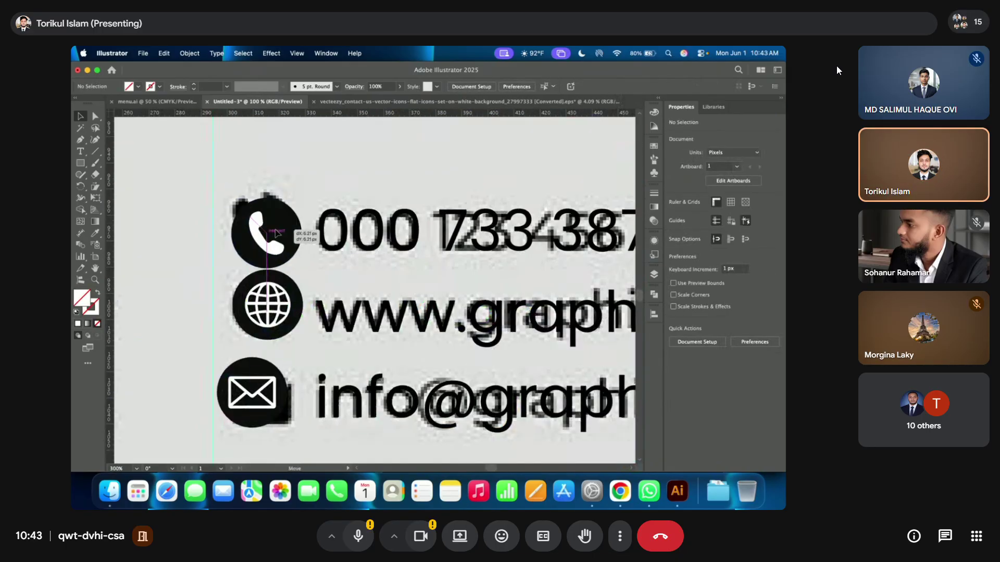
left_click(289, 306)
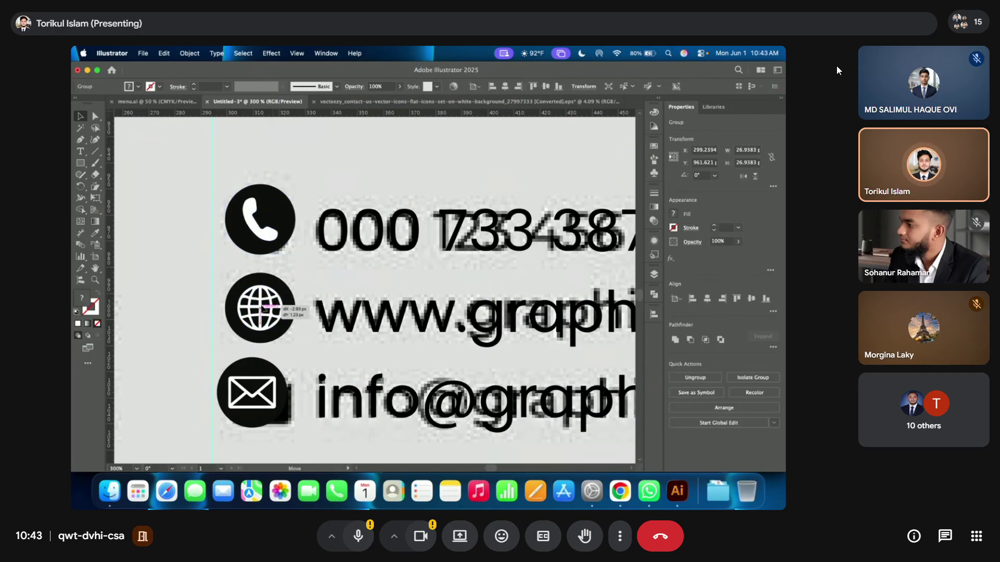
left_click_drag(253, 393, 260, 394)
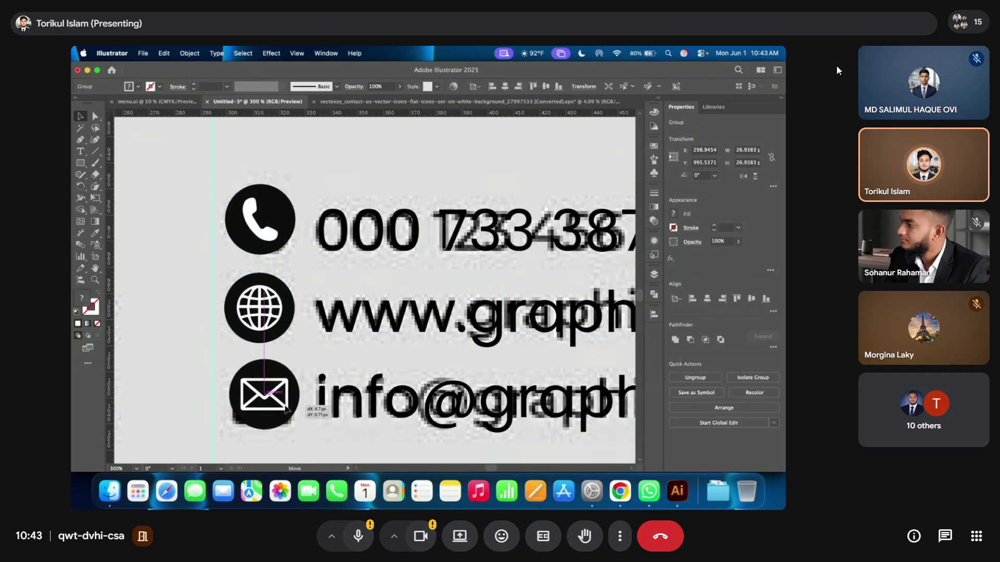
scroll(290, 333, "down", 2)
left_click(306, 430)
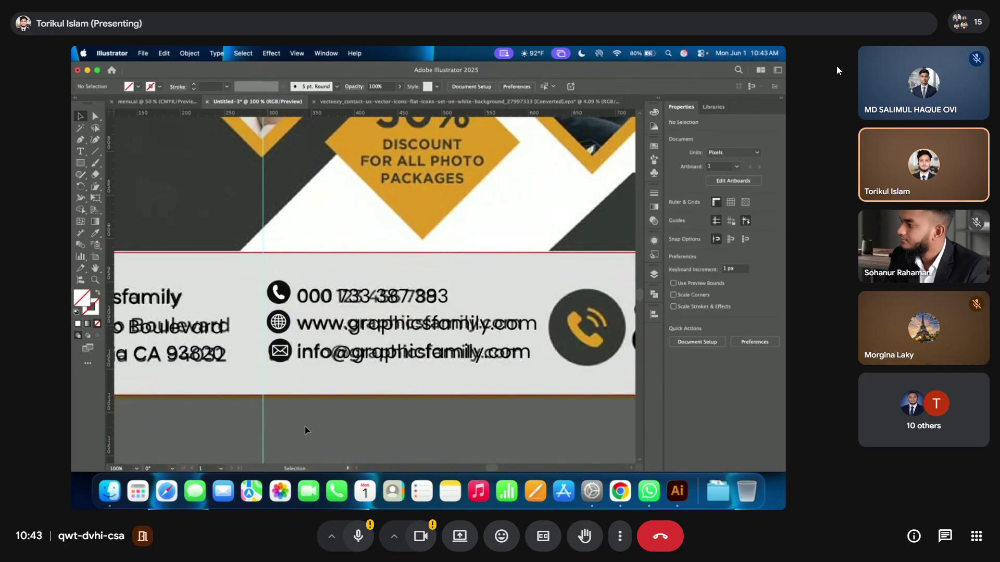
- Unlock the guides and move the vertical guide beside the contact icons to about X 299 px
right_click(320, 419)
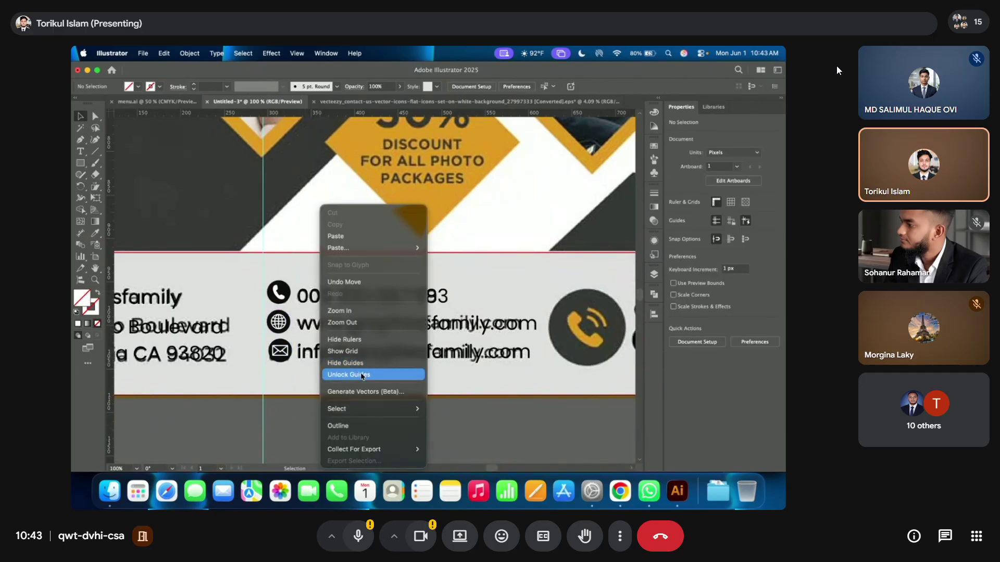
left_click(343, 375)
left_click(266, 251)
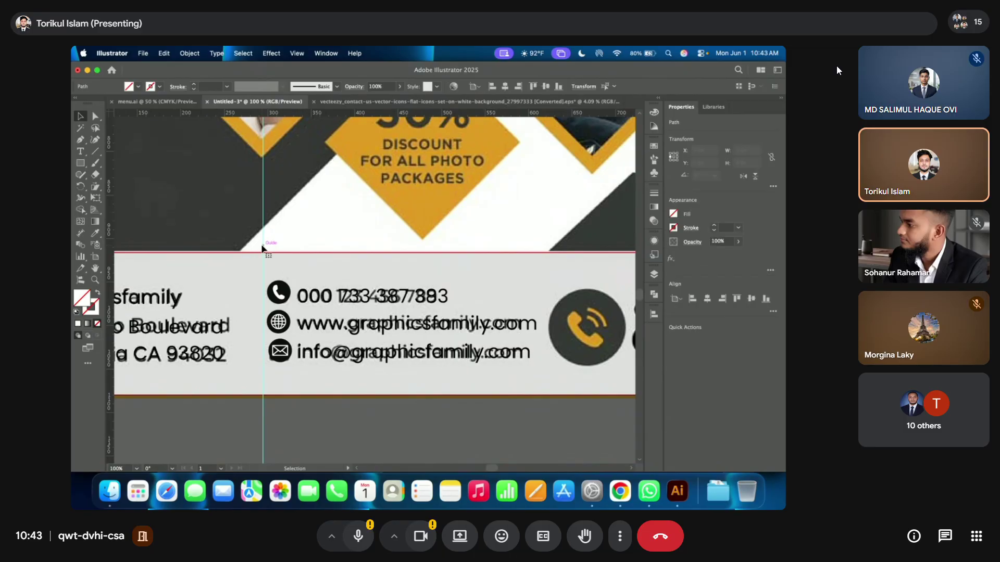
left_click_drag(266, 251, 268, 250)
right_click(362, 438)
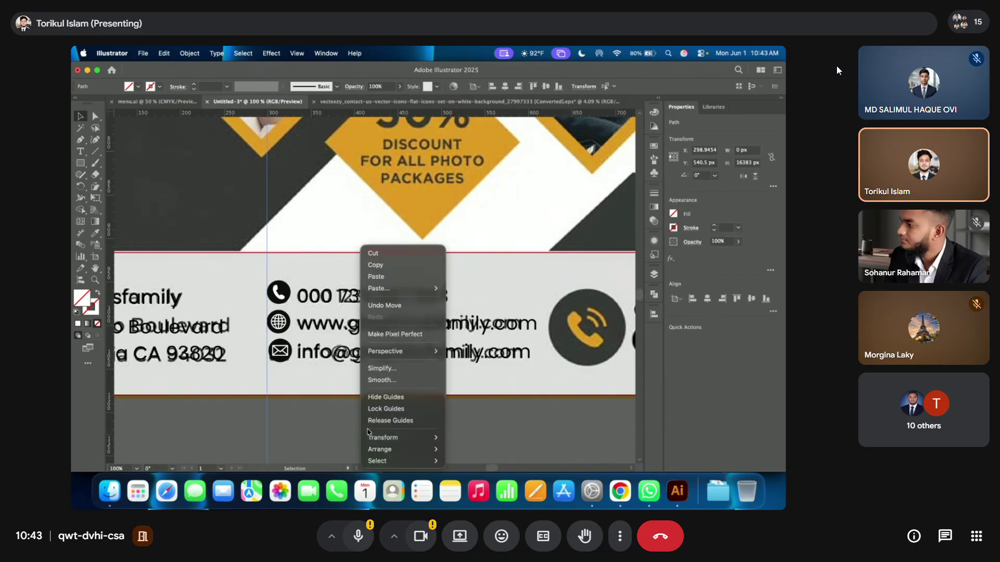
left_click(308, 394)
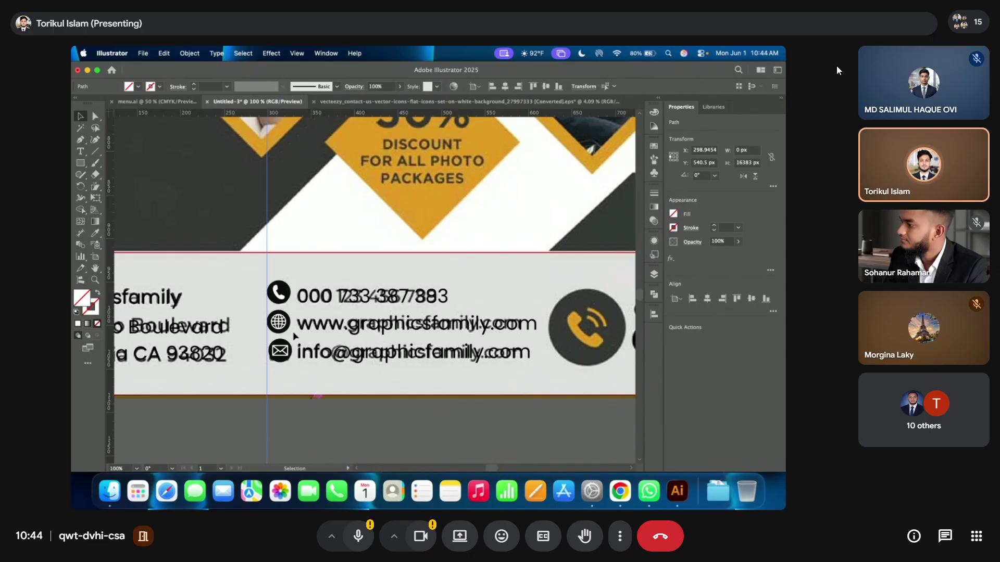
- Snap the left edges of the mail, globe and phone icons exactly to the vertical guide
scroll(251, 264, "up", 10)
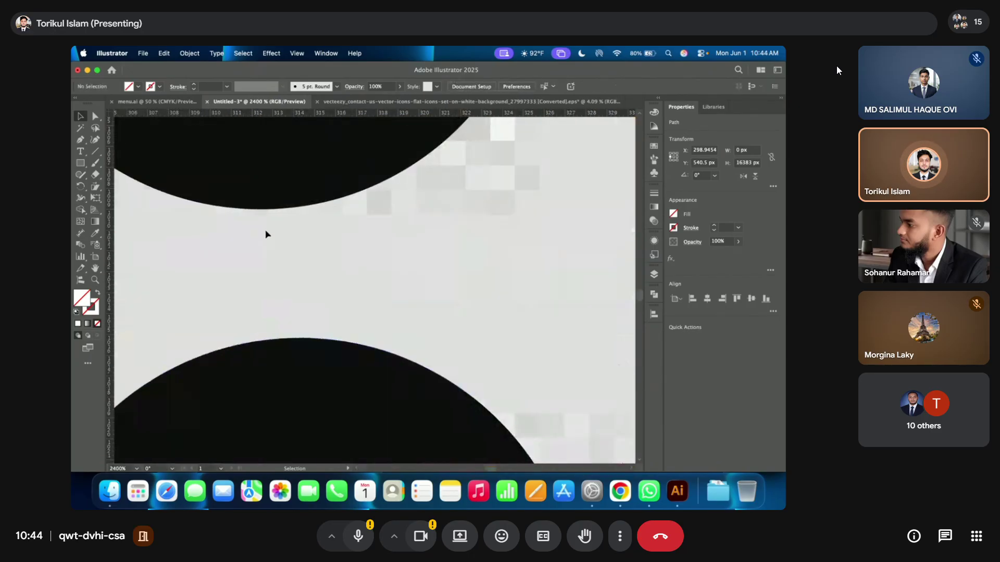
scroll(259, 259, "up", 2)
left_click_drag(341, 249, 331, 249)
scroll(307, 352, "down", 4)
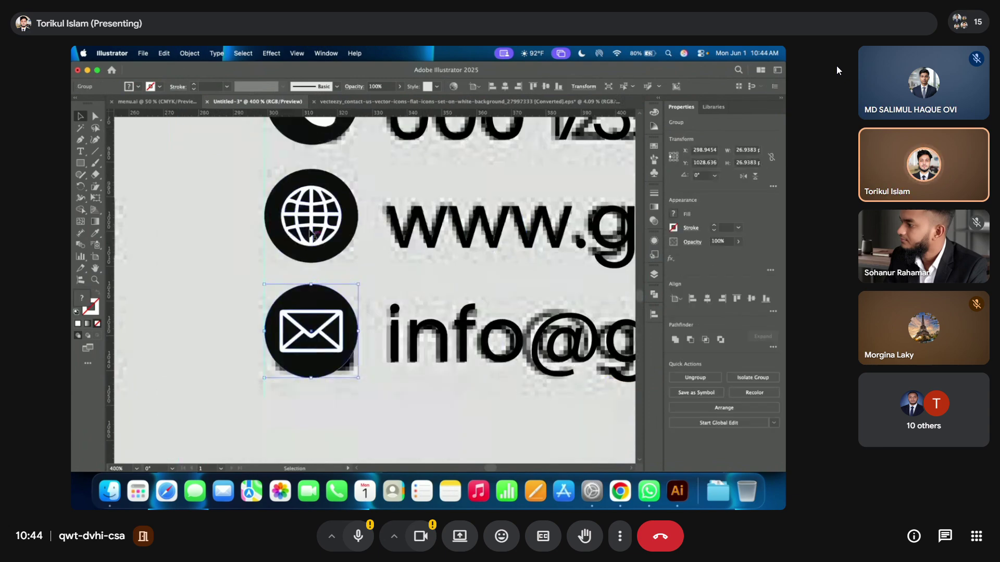
scroll(283, 212, "up", 5)
scroll(347, 283, "down", 1)
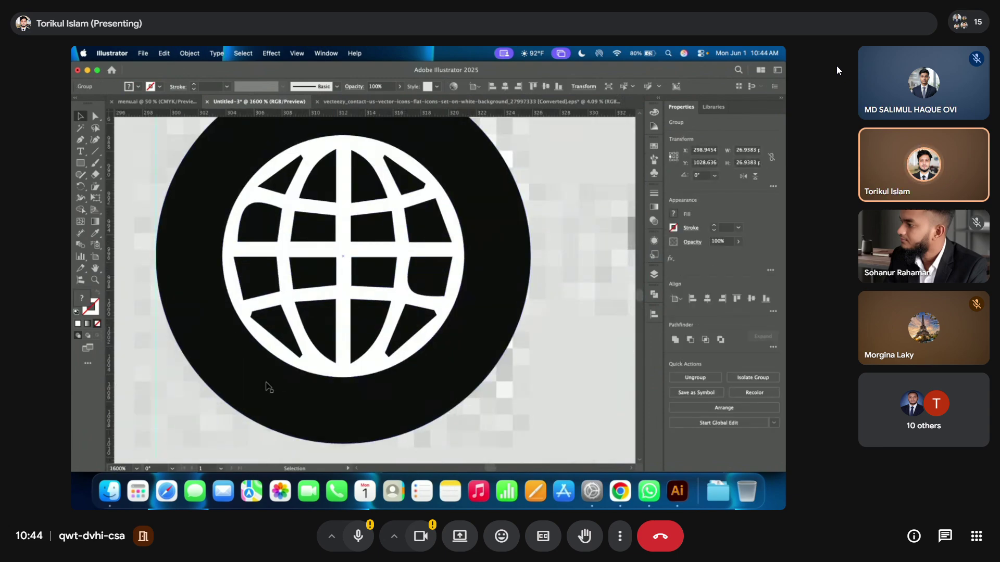
scroll(259, 365, "down", 4)
scroll(237, 228, "up", 6)
mouse_move(243, 239)
left_mouse_down()
mouse_move(328, 232)
mouse_move(248, 229)
left_mouse_up()
scroll(249, 239, "down", 10)
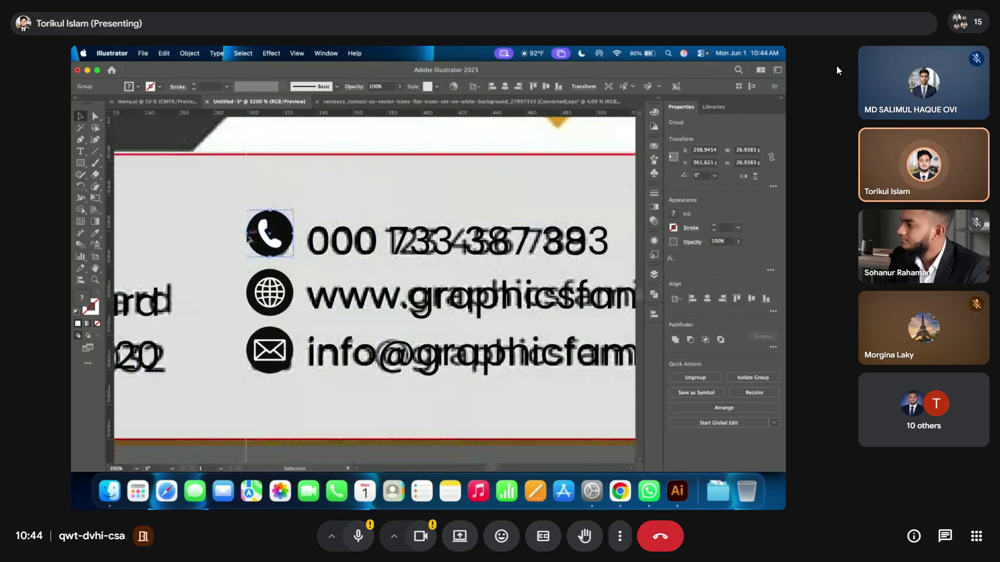
left_click(246, 250)
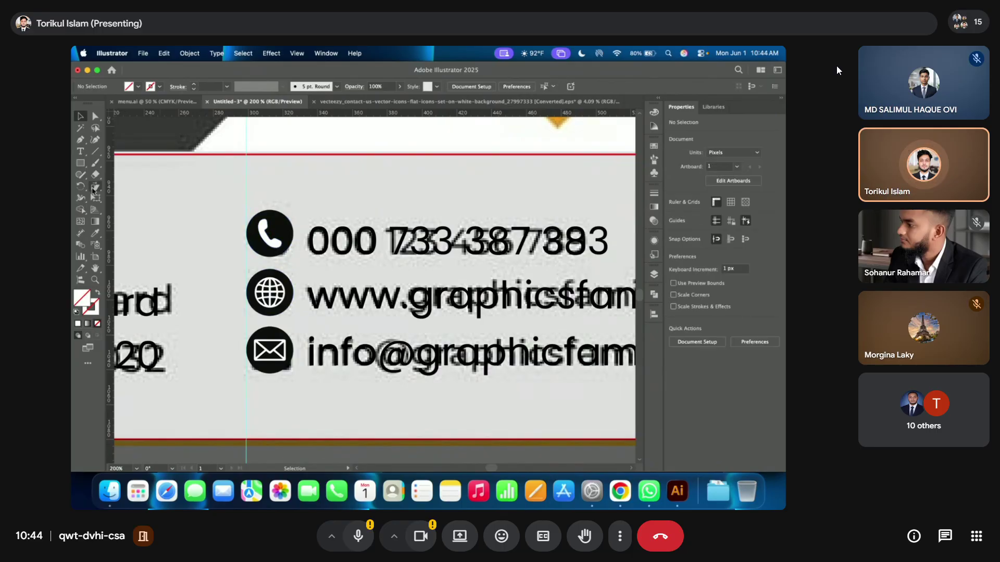
- Draw a spacer square of about 7 px filling the gap between the phone and globe icons and fill it red
scroll(279, 275, "up", 2)
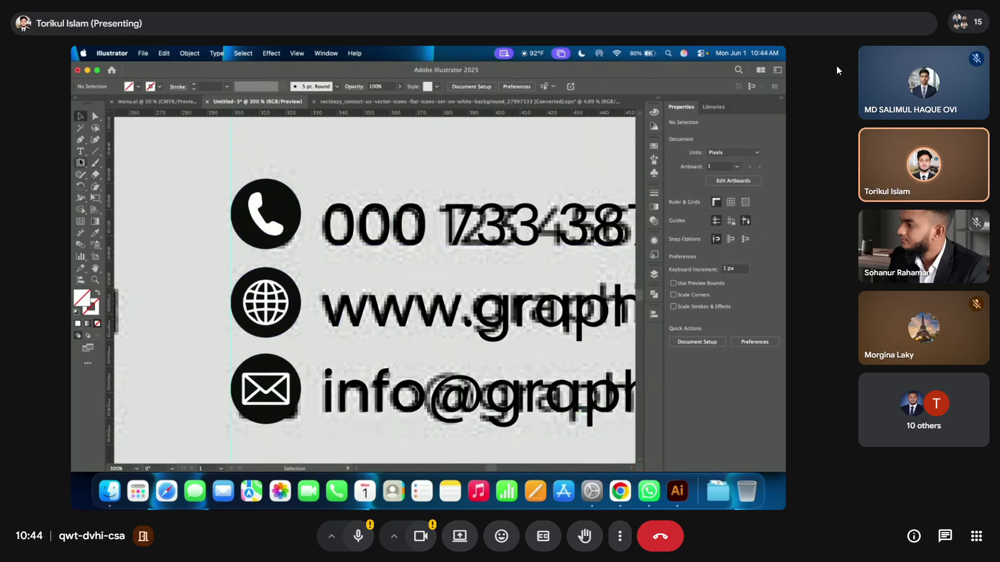
left_click_drag(81, 163, 131, 168)
scroll(257, 243, "up", 4)
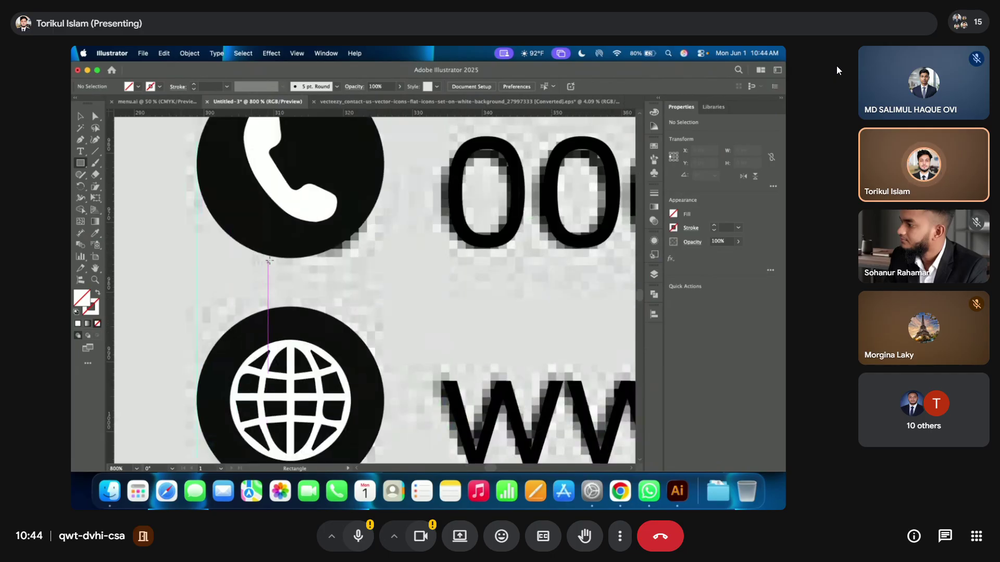
left_click_drag(271, 256, 323, 307)
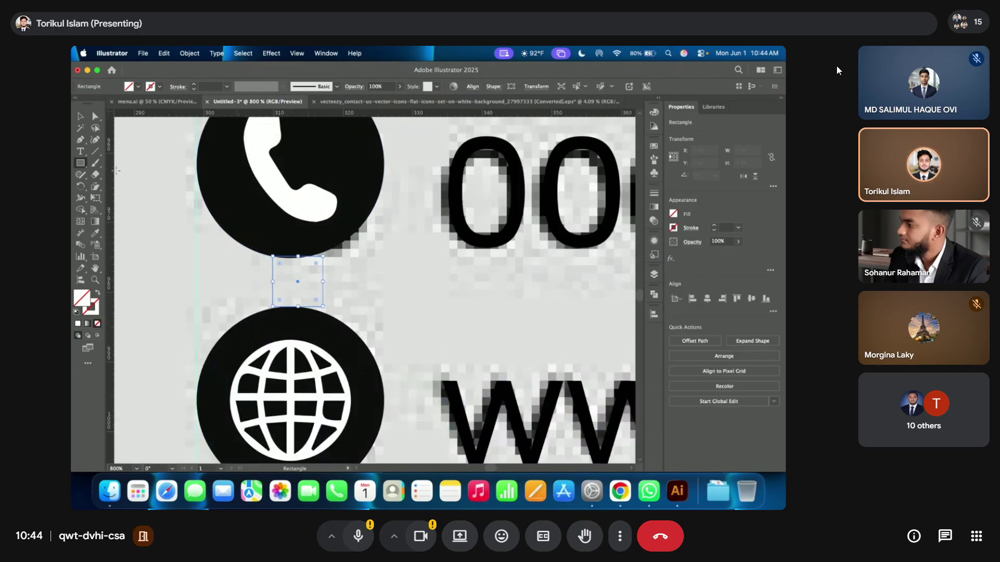
key("v")
scroll(254, 248, "up", 2)
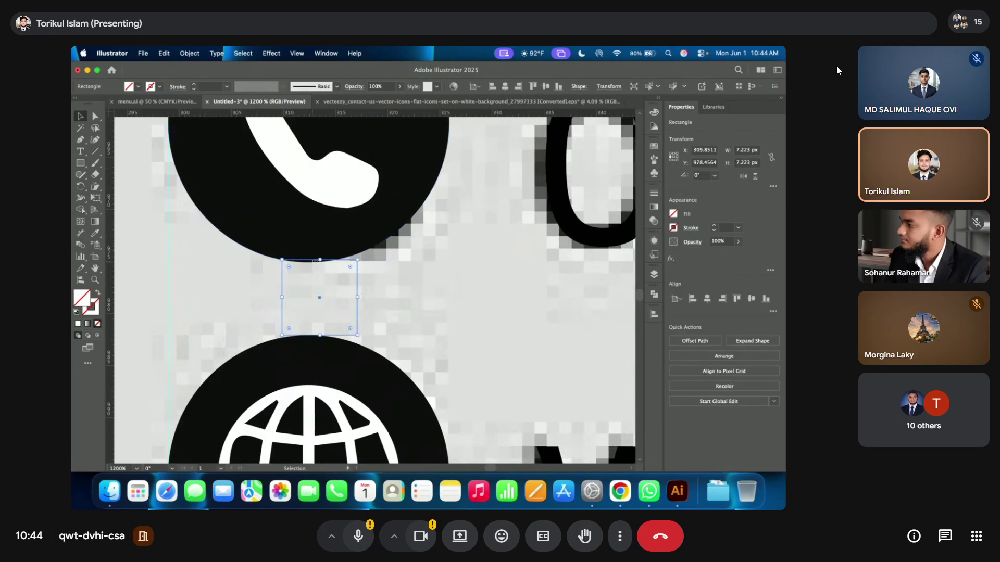
left_click_drag(319, 263, 320, 262)
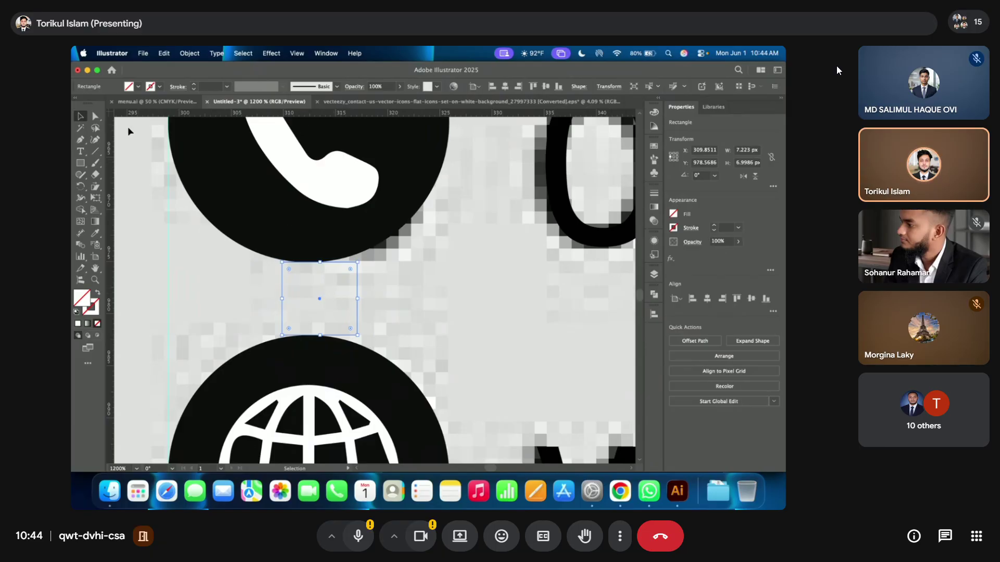
left_click(138, 87)
left_click(153, 123)
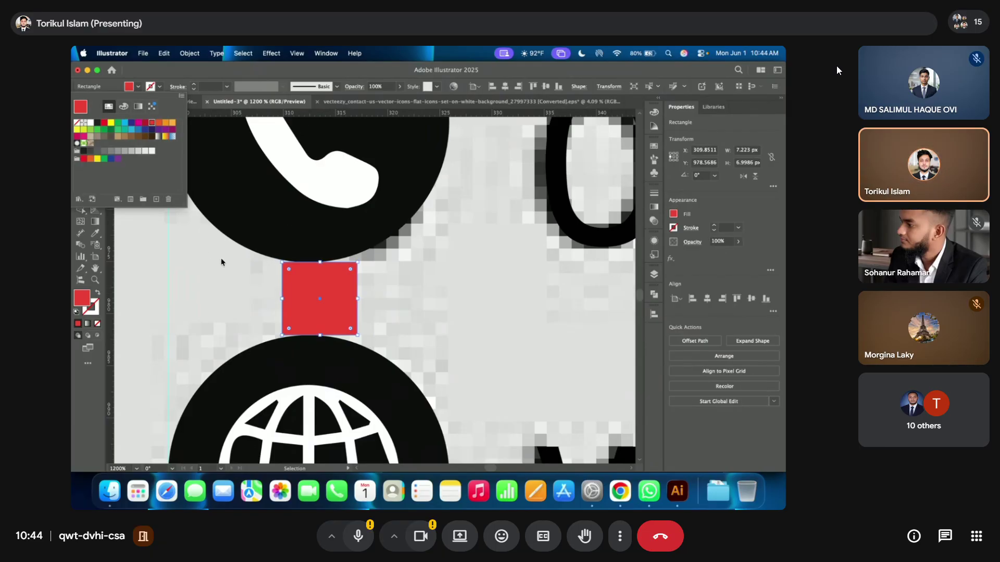
- Use the red square to match the gap between the globe and mail icons, and park it below the artboard
scroll(263, 250, "down", 7)
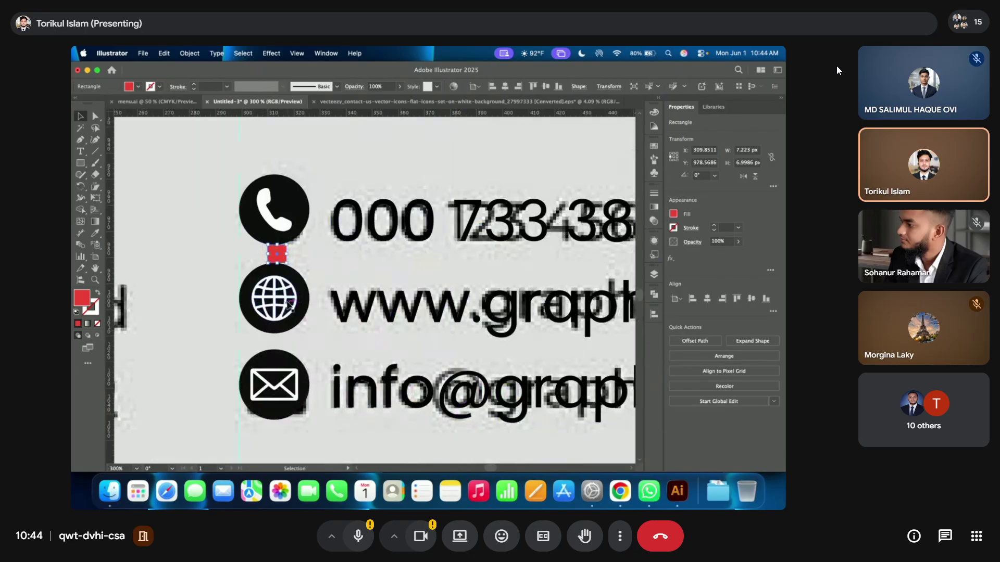
scroll(263, 246, "up", 3)
left_click_drag(279, 241, 276, 357)
scroll(269, 366, "up", 1)
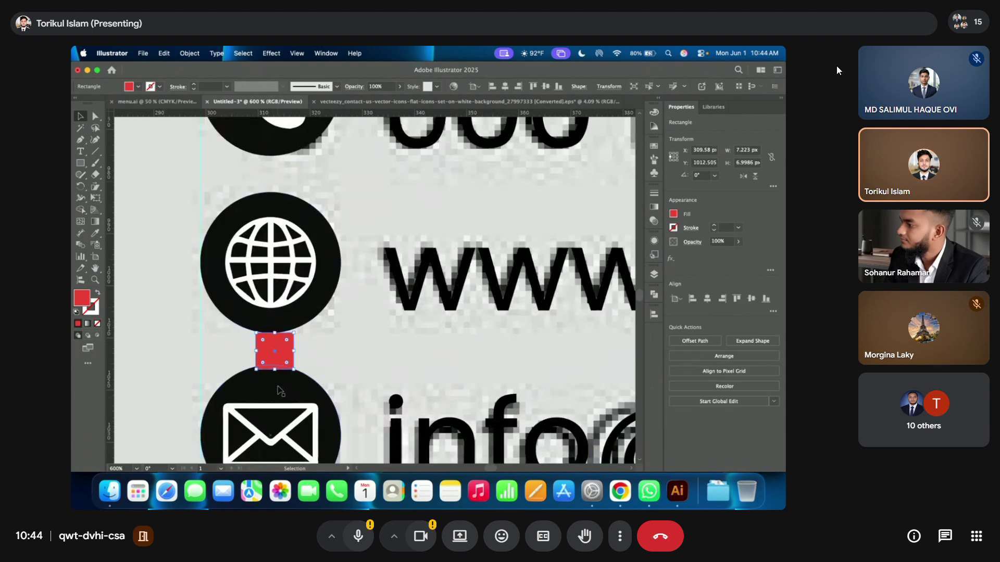
scroll(280, 391, "up", 3)
left_click_drag(290, 365, 351, 447)
scroll(293, 354, "down", 7)
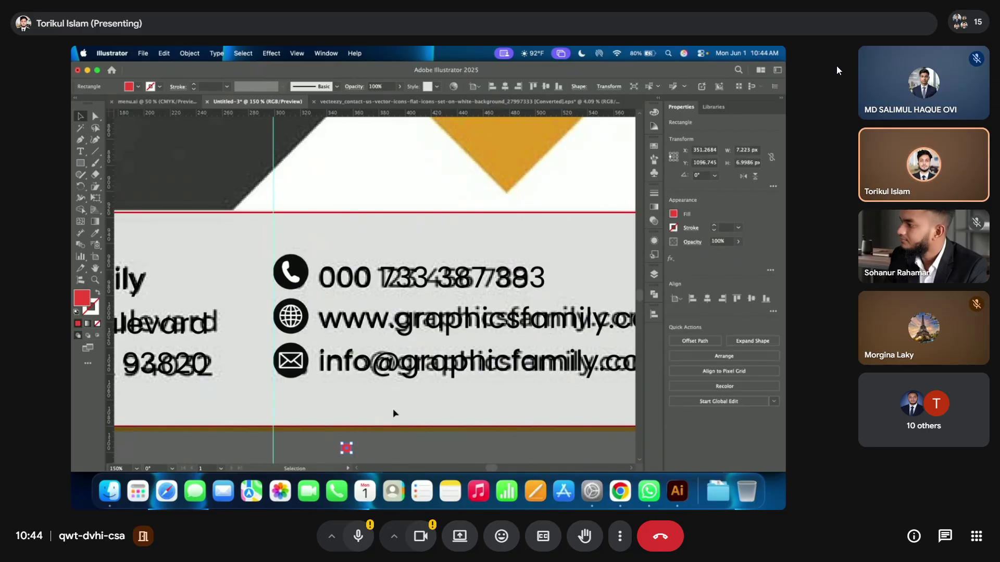
- Place a horizontal guide along the top edge of the phone icon, at about Y 948 px
scroll(290, 354, "down", 2)
scroll(377, 389, "up", 4)
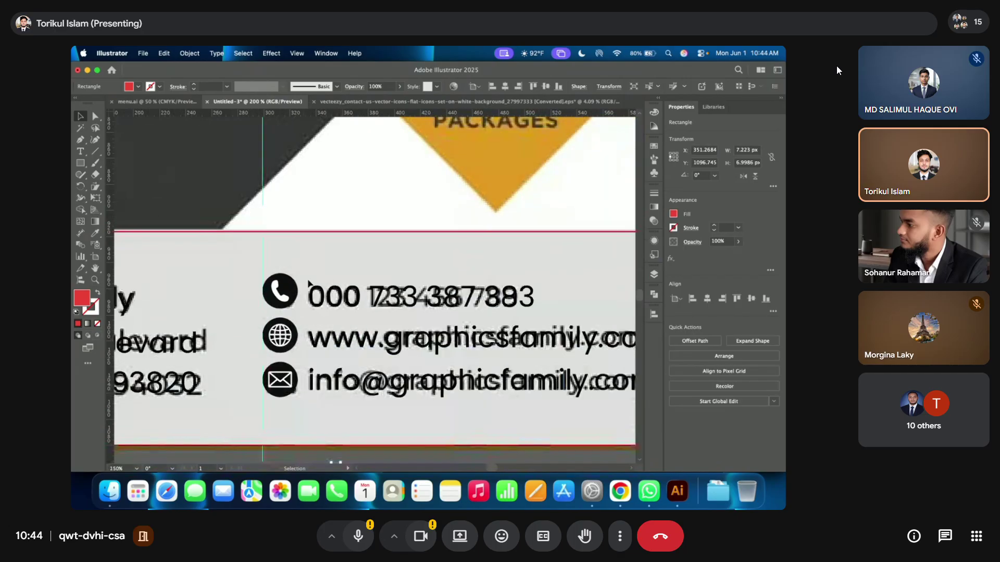
left_click_drag(338, 303, 337, 289)
left_click_drag(223, 111, 226, 254)
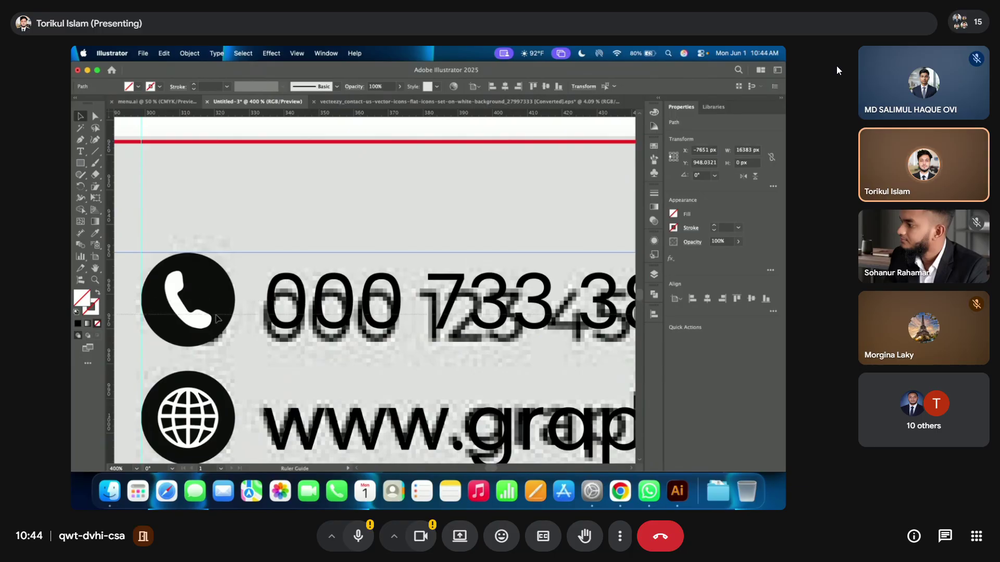
scroll(342, 335, "down", 5)
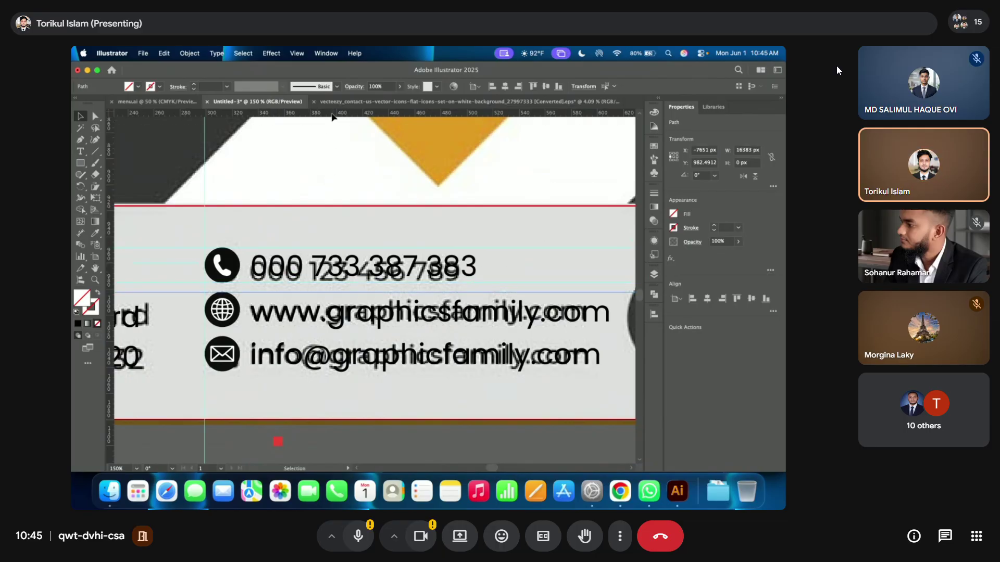
- Add horizontal guides along the top and bottom edges of the globe and mail icons, and deselect everything
left_click_drag(282, 326, 318, 328)
scroll(316, 232, "down", 1)
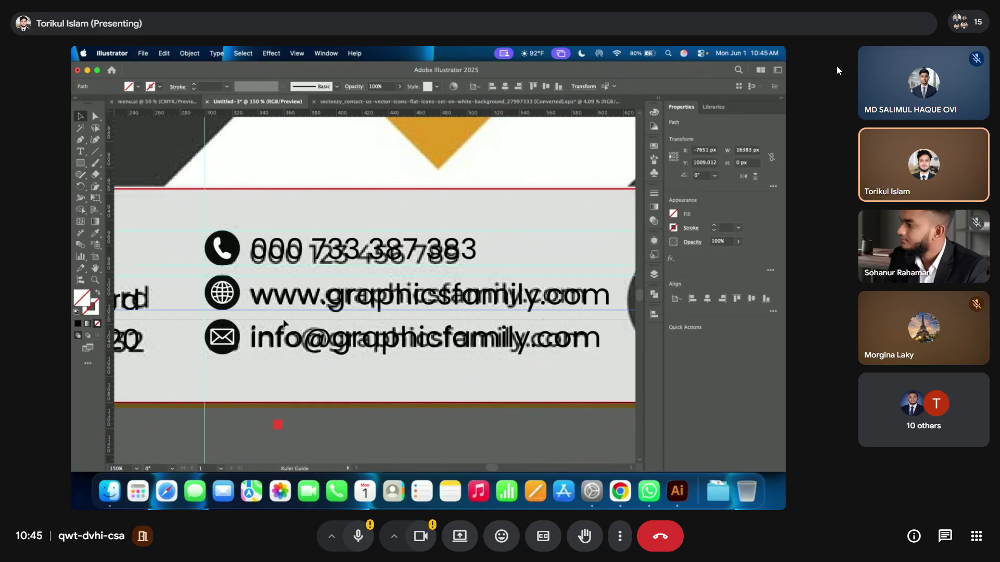
left_click_drag(270, 320, 284, 329)
left_click_drag(306, 382, 284, 354)
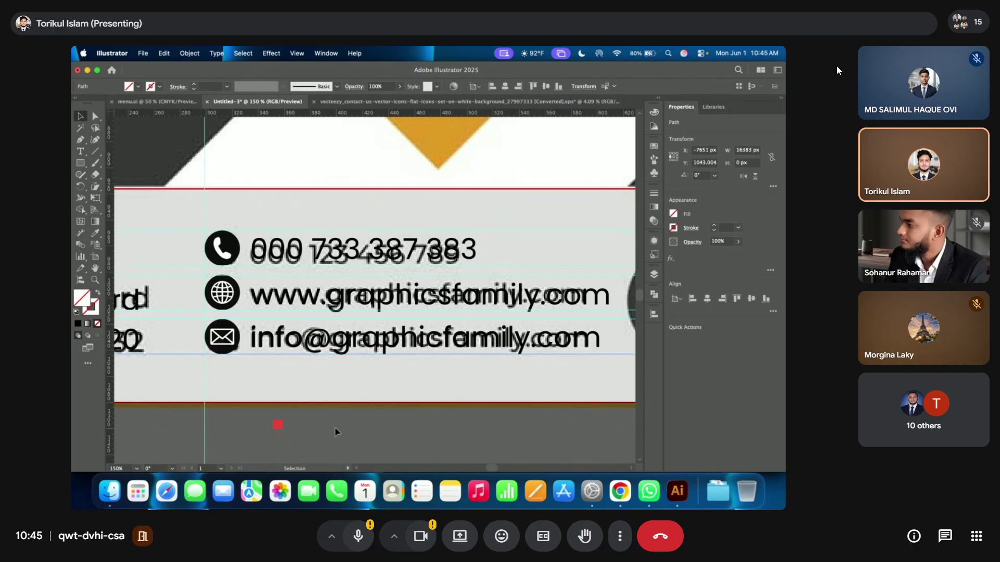
key("super+shift+a")
scroll(343, 311, "down", 1)
scroll(343, 311, "up", 1)
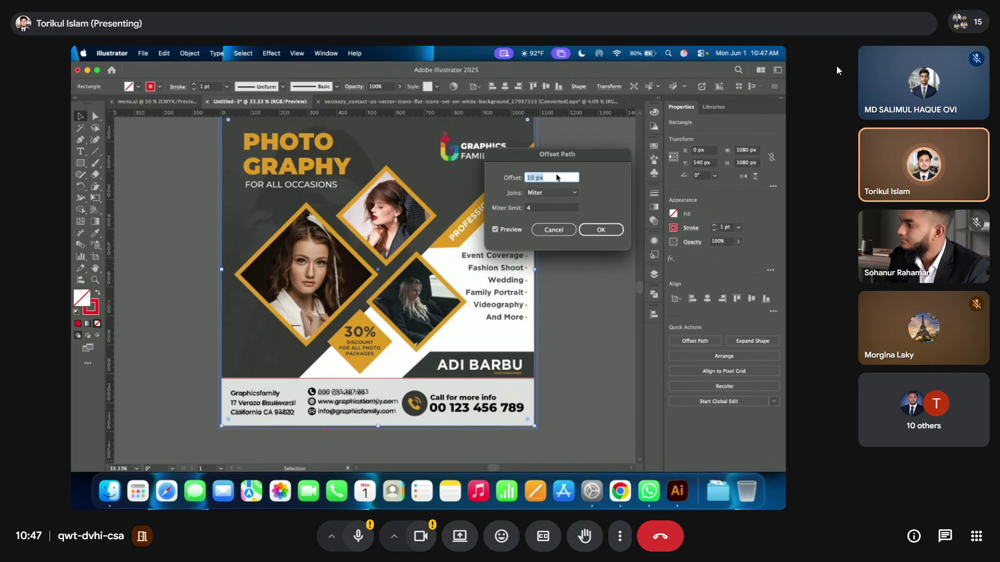
- Offset the path of the 1080 px flyer outline rectangle by -40 px with mitred joins
key("Down")
key("Down")
key("Down")
key("Down")
key("Down")
key("Down")
key("Down")
key("Down")
key("Down")
key("Down")
key("Down")
key("Down")
key("Down")
key("Down")
key("Down")
key("Down")
key("Down")
key("Down")
key("Down")
key("Down")
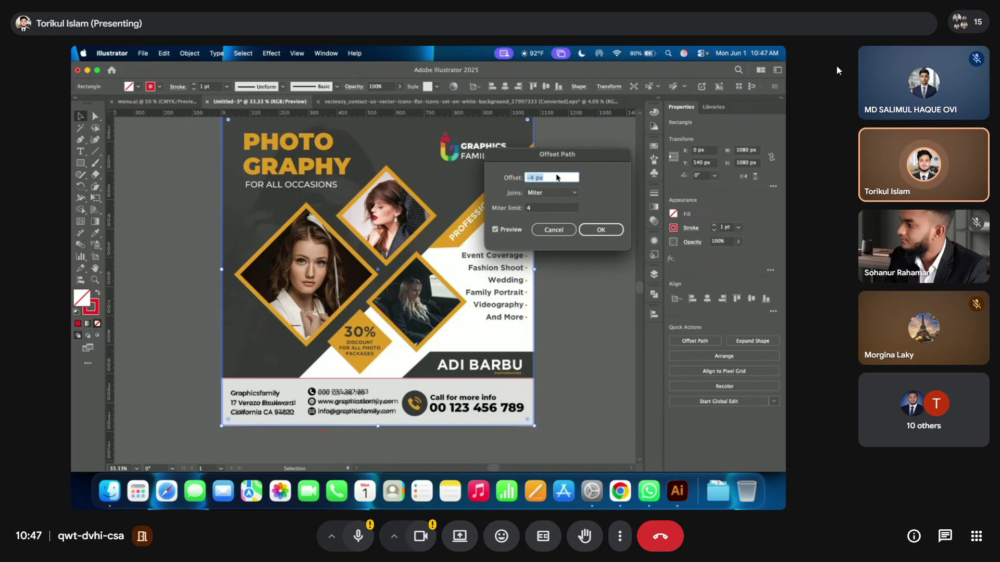
key("Down")
key("Down")
key("Down")
key("Down")
key("Down")
key("Down")
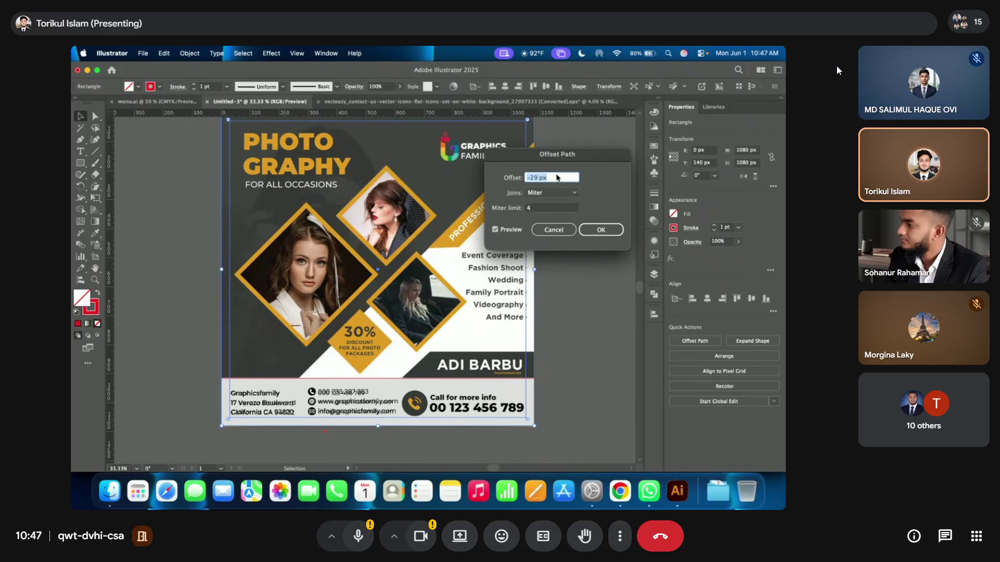
key("Down")
key("Up")
key("Down")
key("Down")
key("Down")
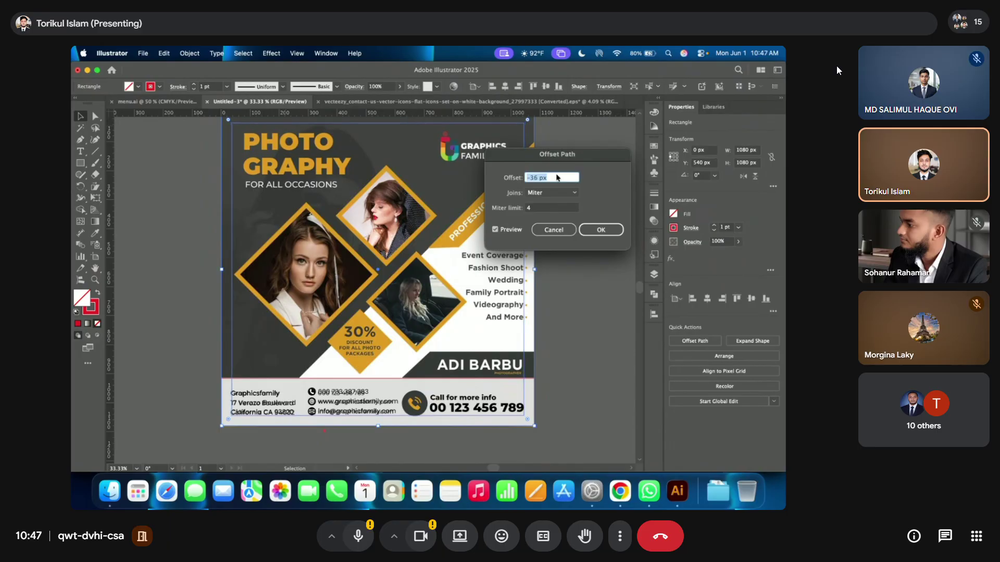
key("Down")
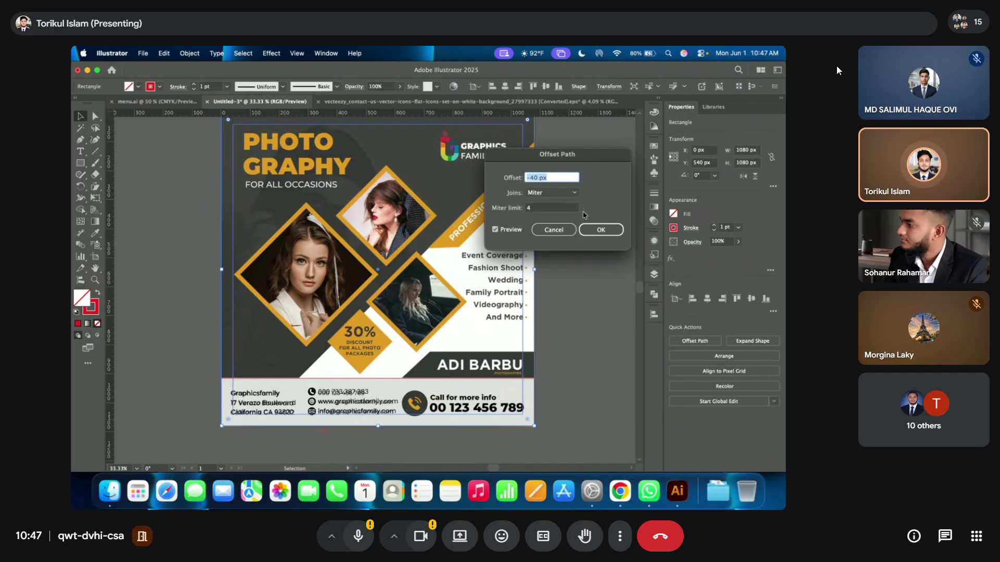
left_click(593, 230)
- Convert the rectangle inset 40 px from the flyer edge into guides, and make all guides visible
right_click(515, 172)
mouse_move(542, 339)
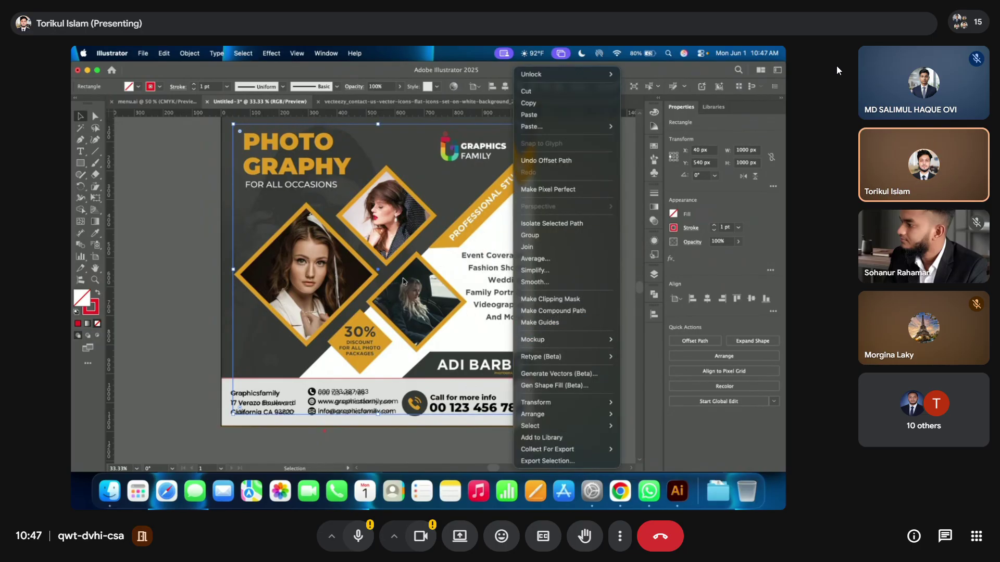
left_click(548, 325)
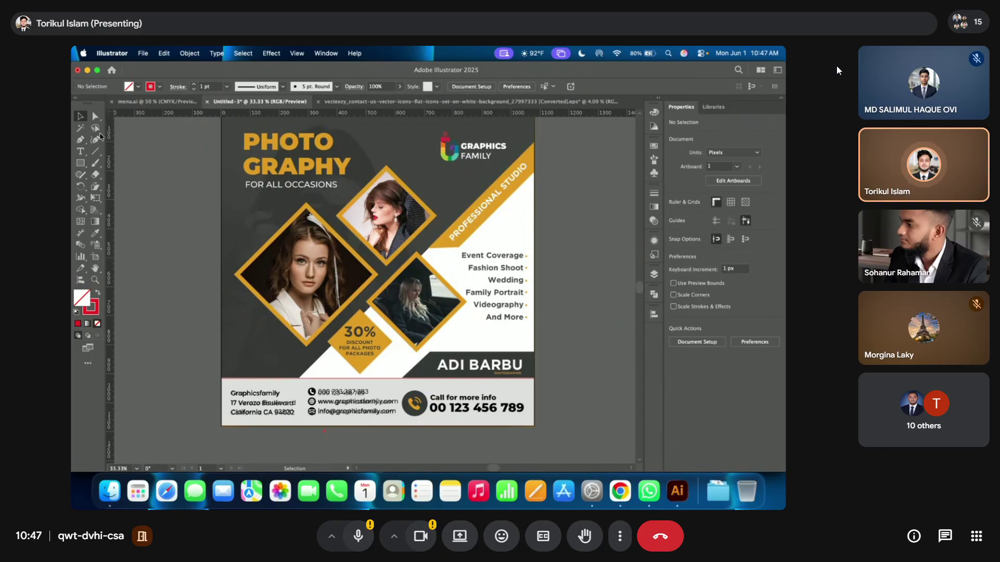
right_click(166, 162)
left_click(295, 55)
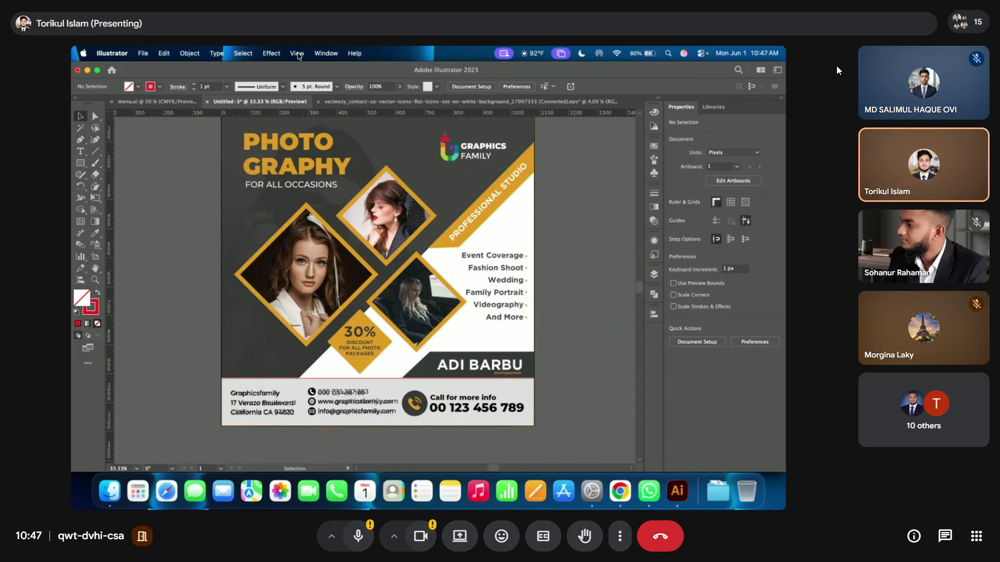
left_click(186, 141)
right_click(166, 198)
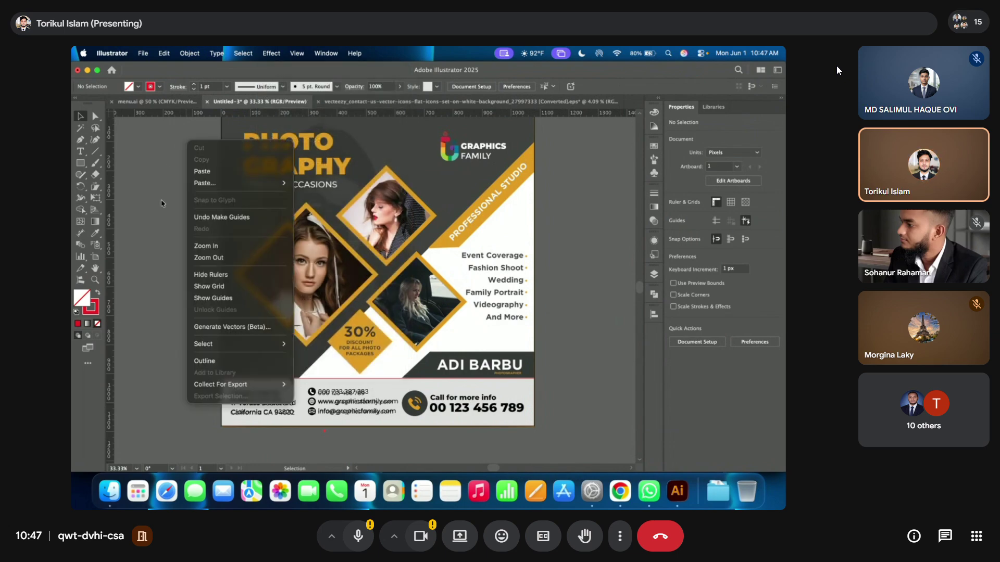
left_click(216, 300)
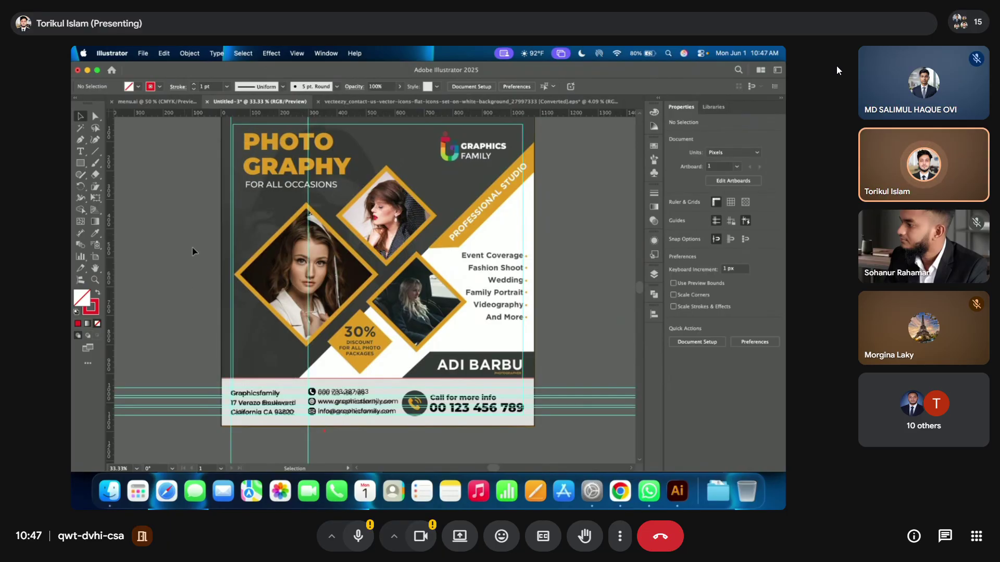
- Hide the guides and show them again
right_click(174, 384)
left_click(203, 363)
right_click(183, 365)
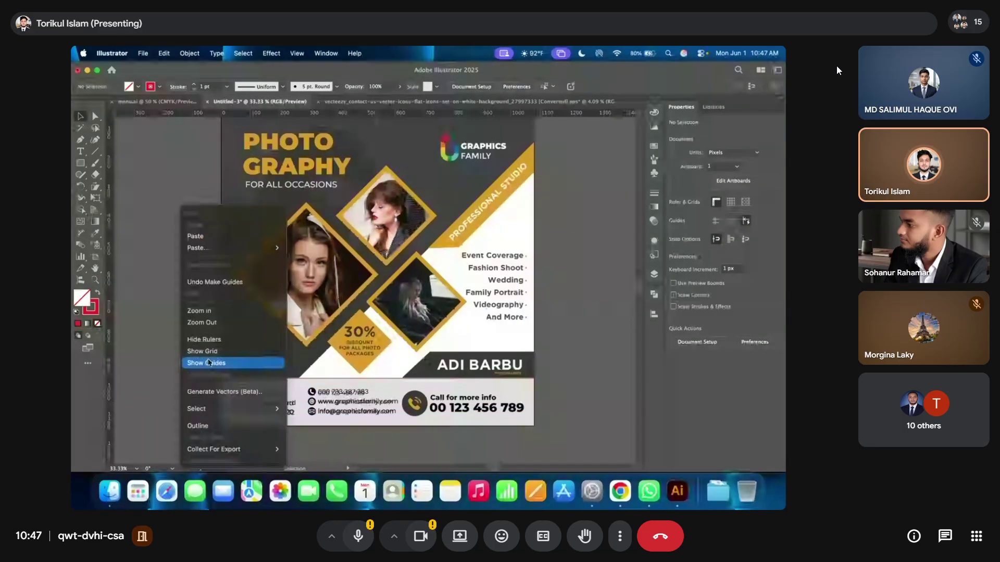
left_click(220, 363)
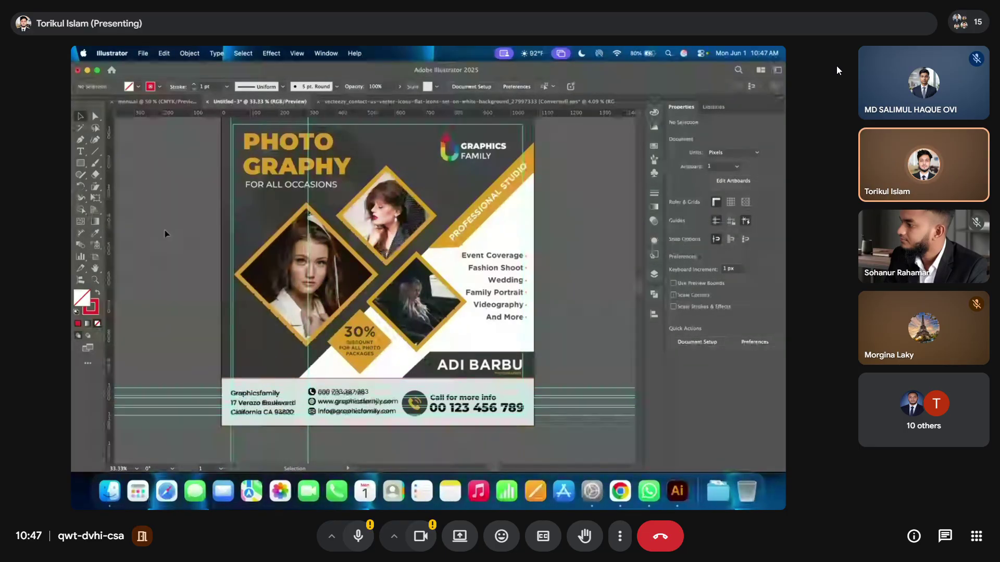
- Remove the extra full-height vertical guide just outside the left side of the 40 px margin guide
scroll(177, 291, "up", 5)
scroll(177, 338, "down", 7)
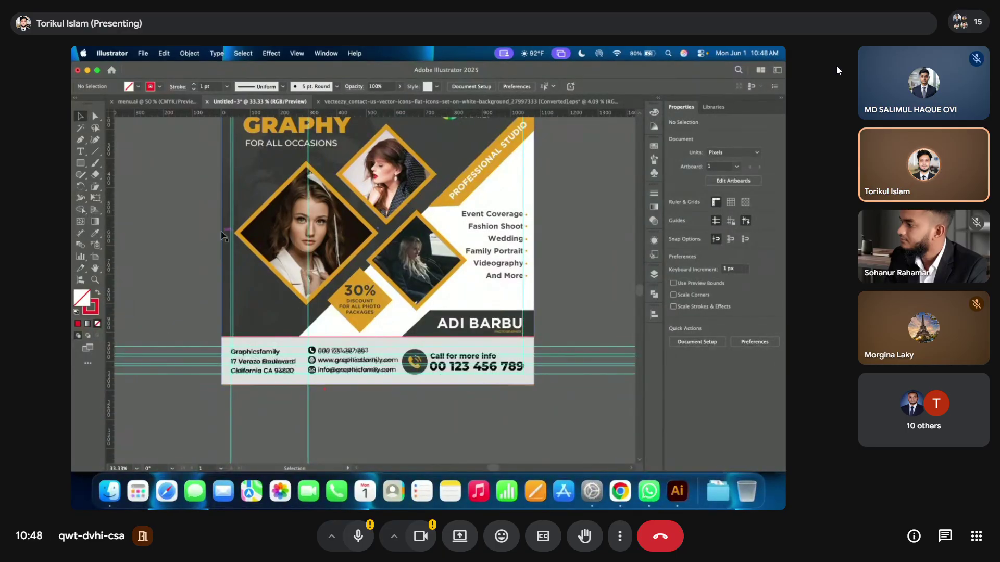
right_click(195, 215)
left_click(169, 324)
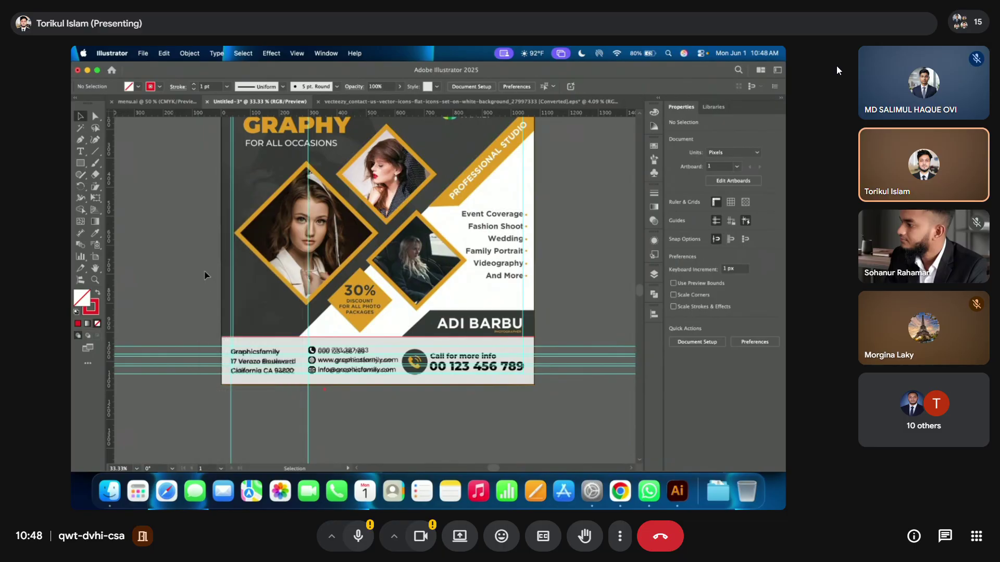
right_click(193, 255)
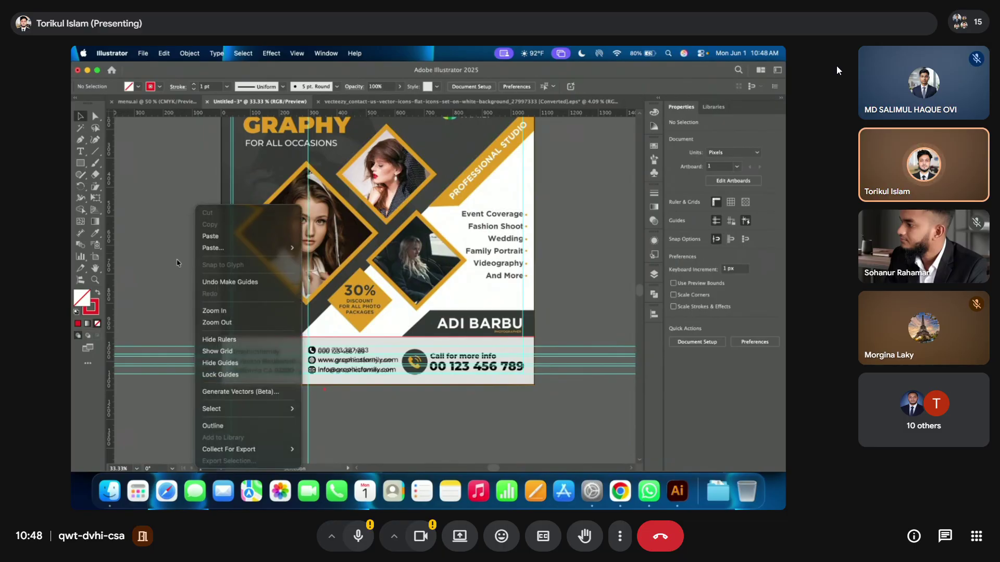
left_click(262, 186)
left_click_drag(230, 175, 167, 182)
left_click(192, 216)
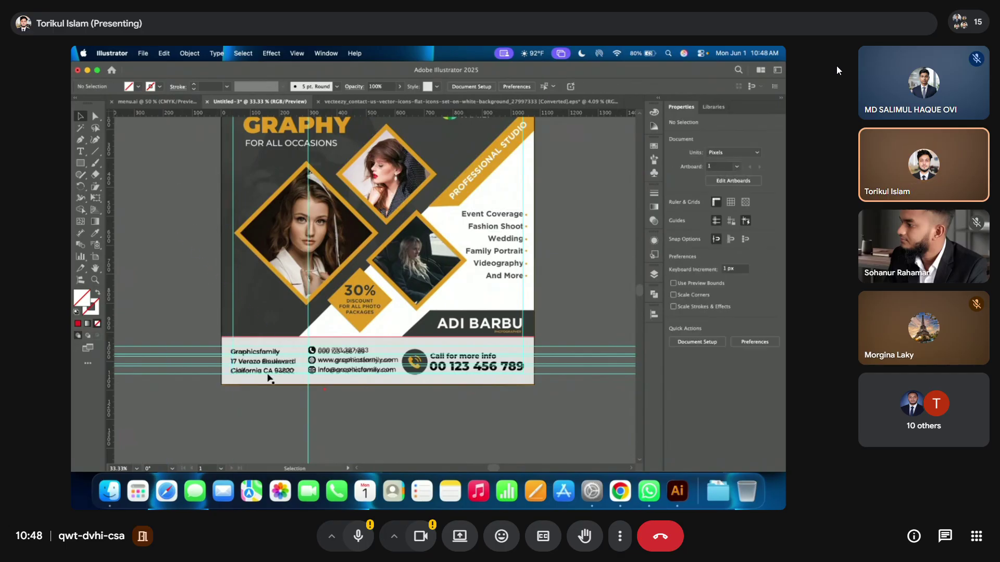
- Select the three footer address lines and move them right together to line up with the left 40 px margin guide
scroll(232, 382, "up", 5)
scroll(226, 318, "up", 1)
left_click(242, 334)
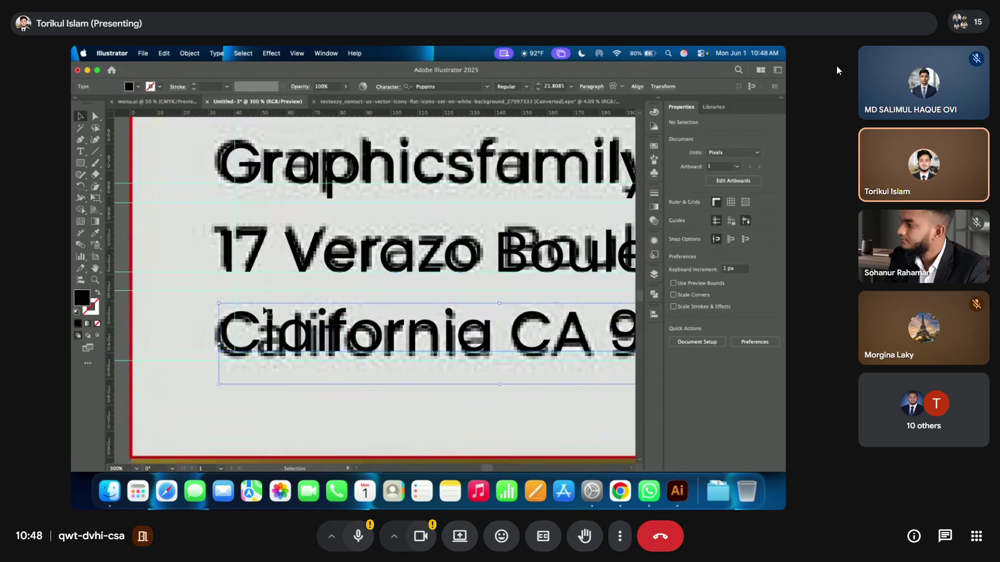
left_click(262, 231, "shift")
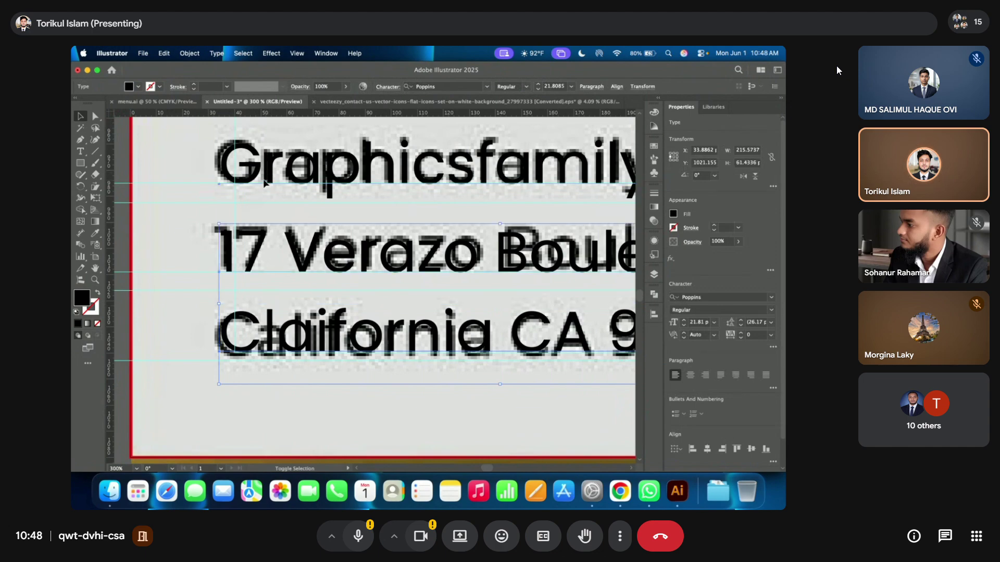
left_click(257, 171, "shift")
scroll(257, 220, "down", 2)
scroll(257, 220, "up", 4)
left_click_drag(195, 333, 221, 331)
scroll(249, 268, "down", 3)
scroll(212, 364, "down", 2)
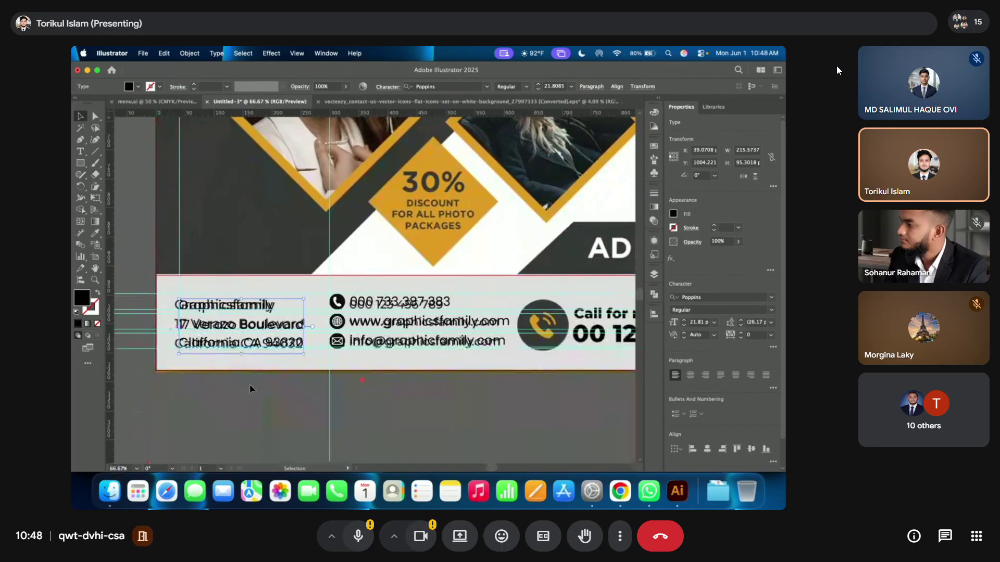
- Fine-tune the address block's position so its lettering meets the left and bottom margin guides, and deselect it
scroll(190, 350, "up", 2)
scroll(427, 356, "down", 1)
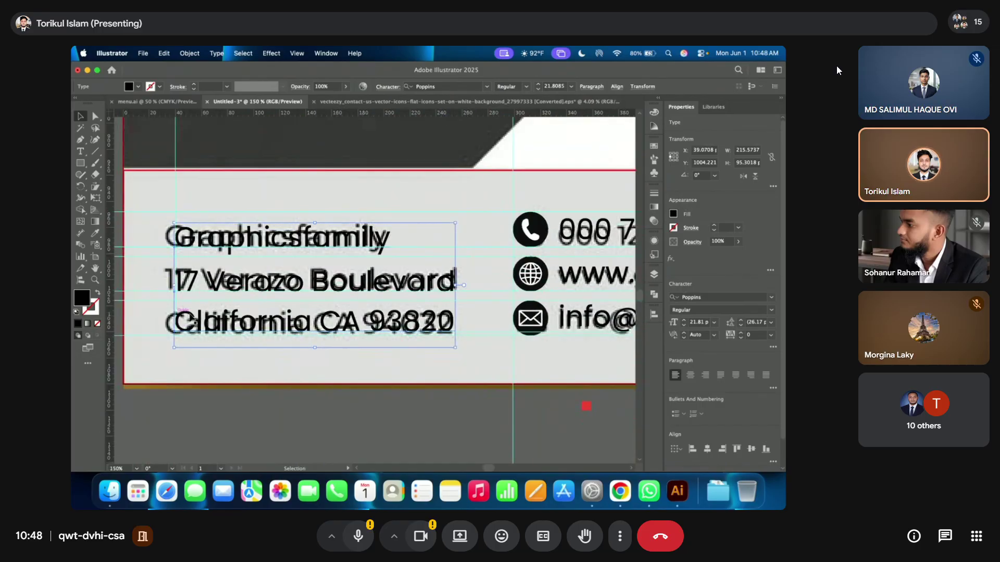
scroll(190, 318, "up", 3)
left_click_drag(191, 319, 192, 323)
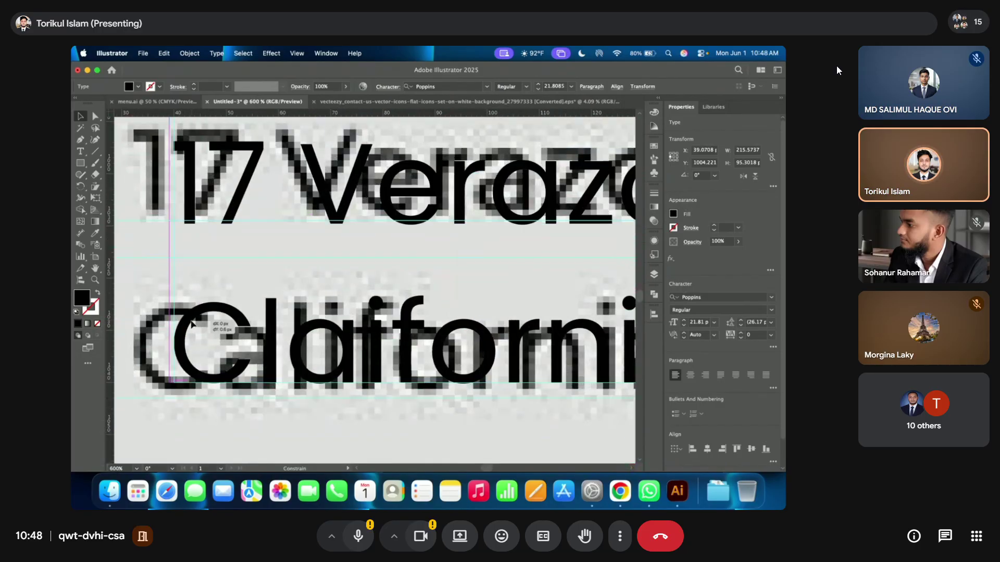
scroll(191, 323, "up", 4)
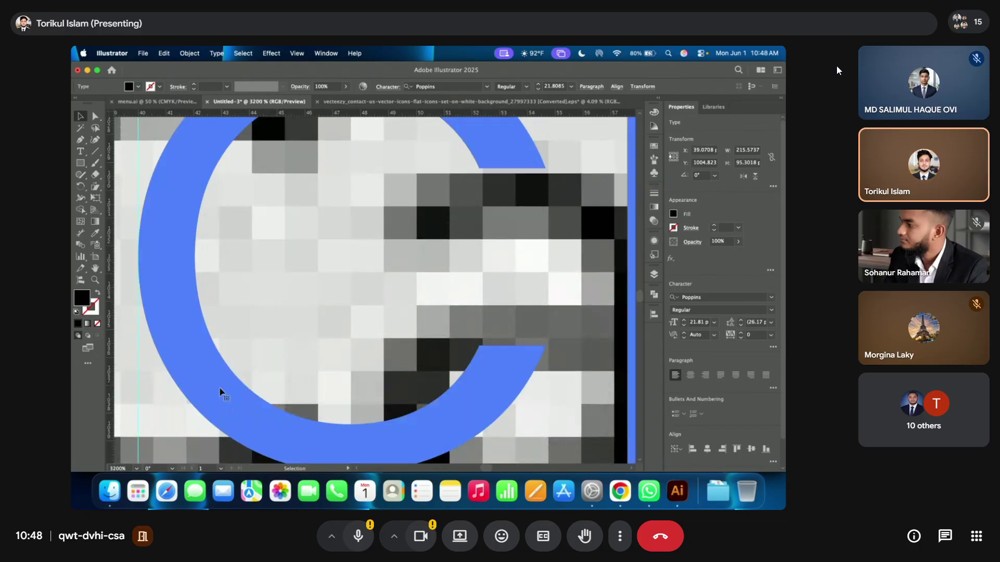
scroll(213, 349, "down", 4)
scroll(229, 357, "up", 4)
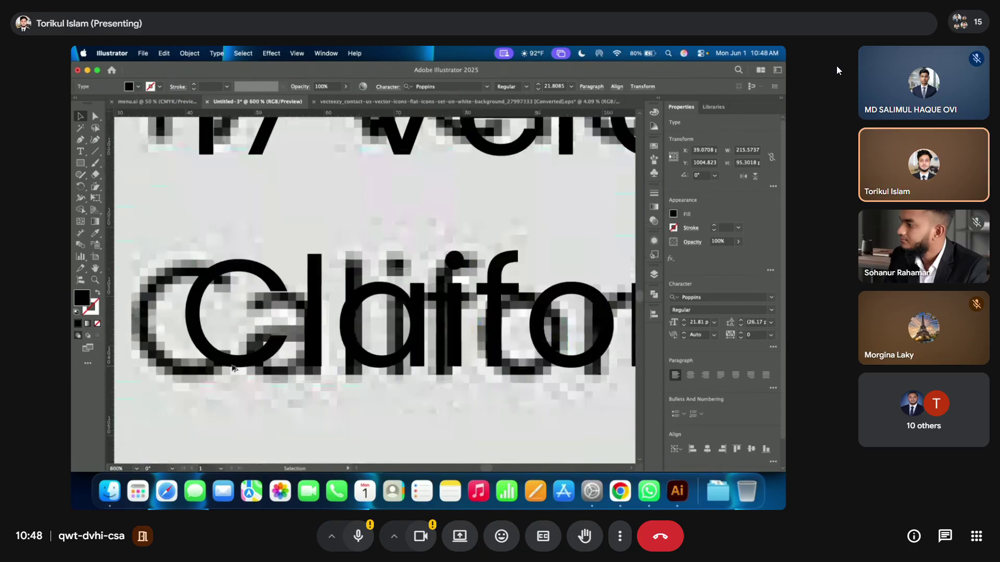
left_click_drag(248, 358, 251, 361)
scroll(250, 359, "down", 5)
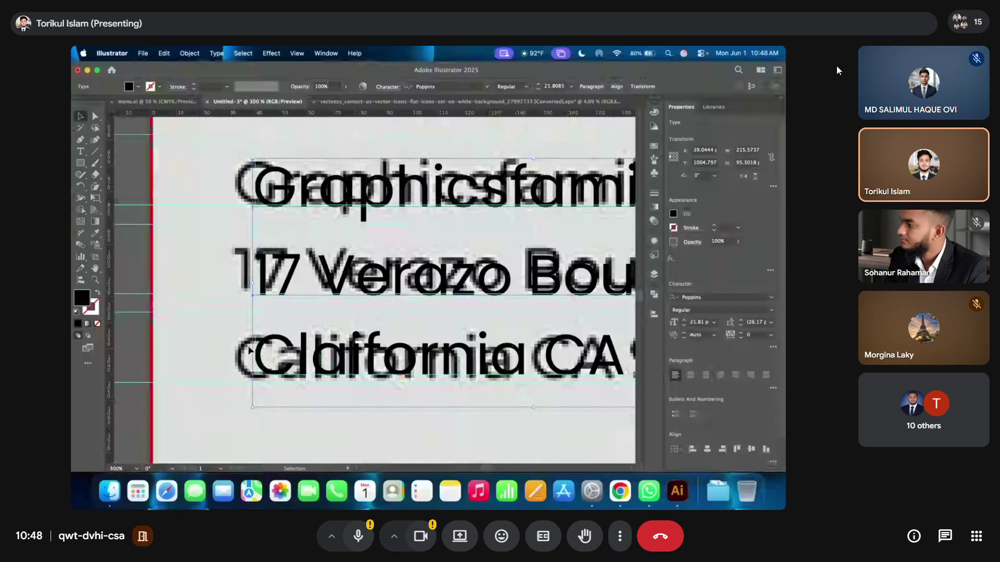
scroll(250, 351, "up", 4)
scroll(248, 353, "down", 10)
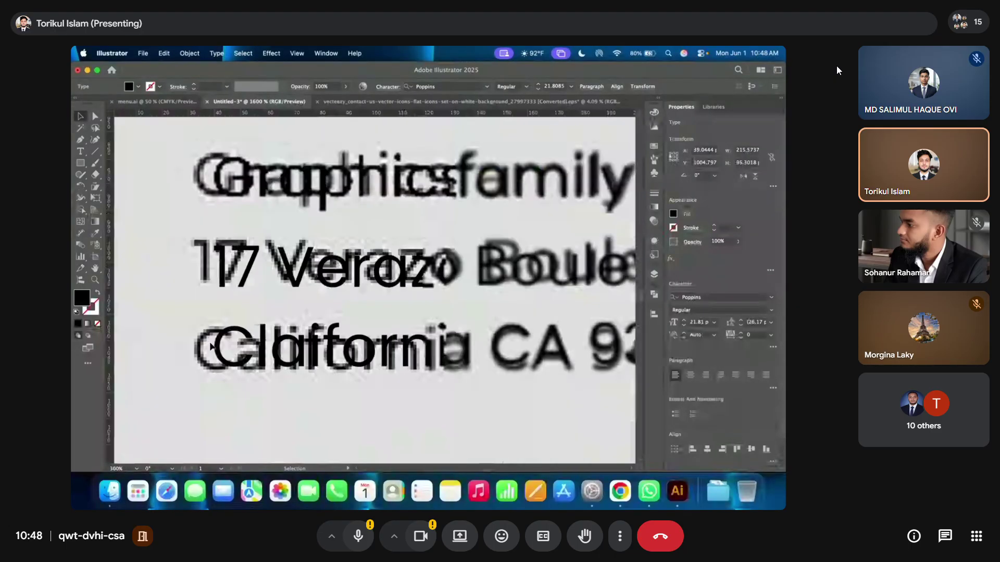
left_click(350, 433)
- Move the three contact icons and their text lines up about 3 px so the mail icon rests on the bottom margin guide
scroll(417, 387, "up", 4)
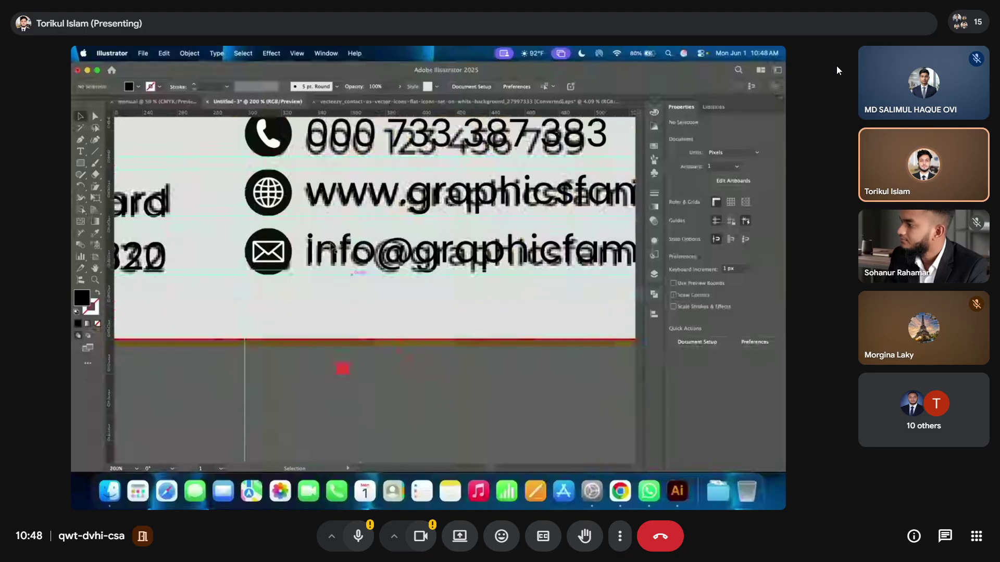
scroll(351, 273, "up", 5)
left_click(286, 264)
scroll(389, 261, "down", 2)
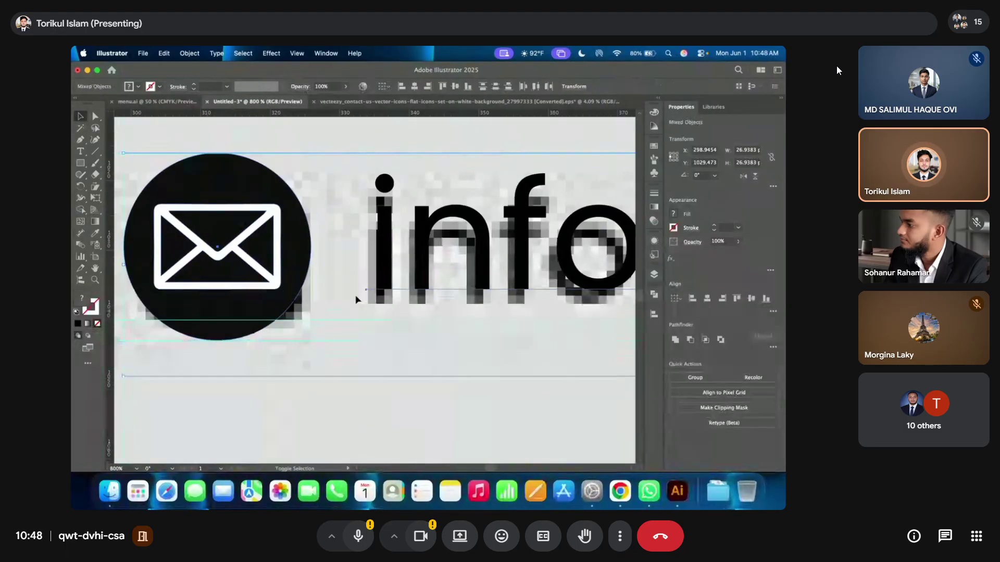
left_click(389, 262, "shift")
scroll(389, 261, "down", 3)
left_click(331, 219, "shift")
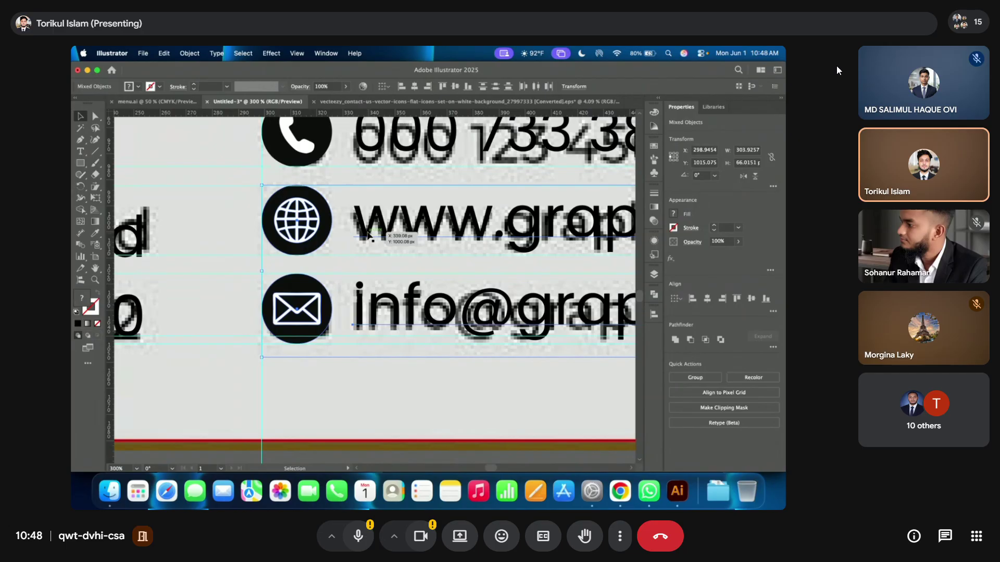
scroll(319, 316, "down", 1)
left_click(336, 193, "shift")
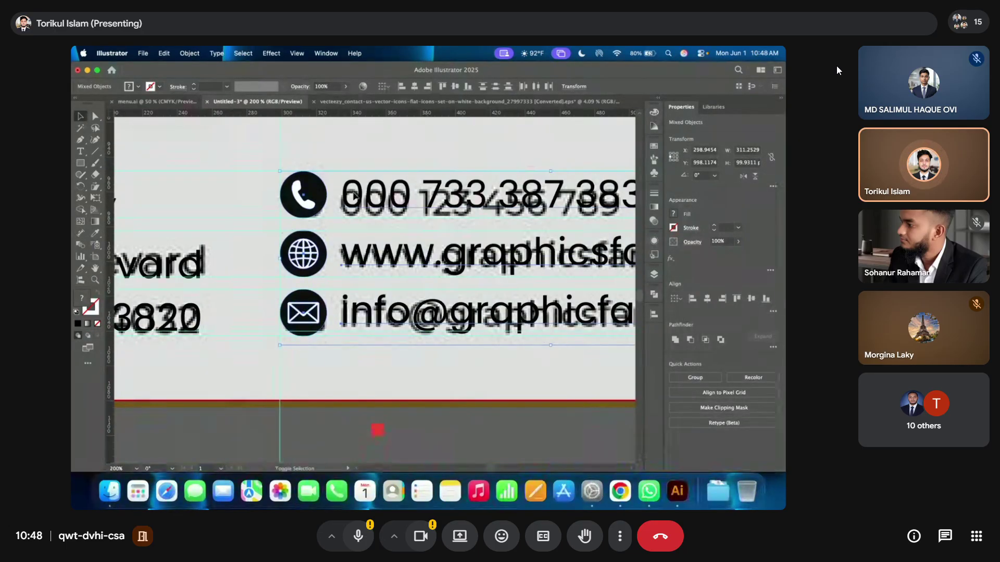
scroll(305, 324, "up", 5)
scroll(277, 333, "down", 3)
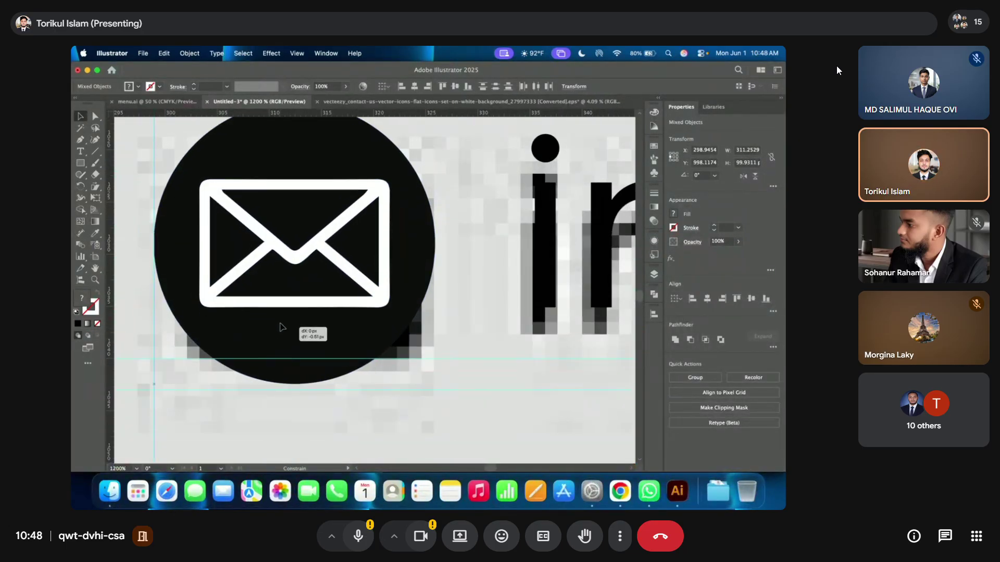
scroll(281, 309, "down", 8)
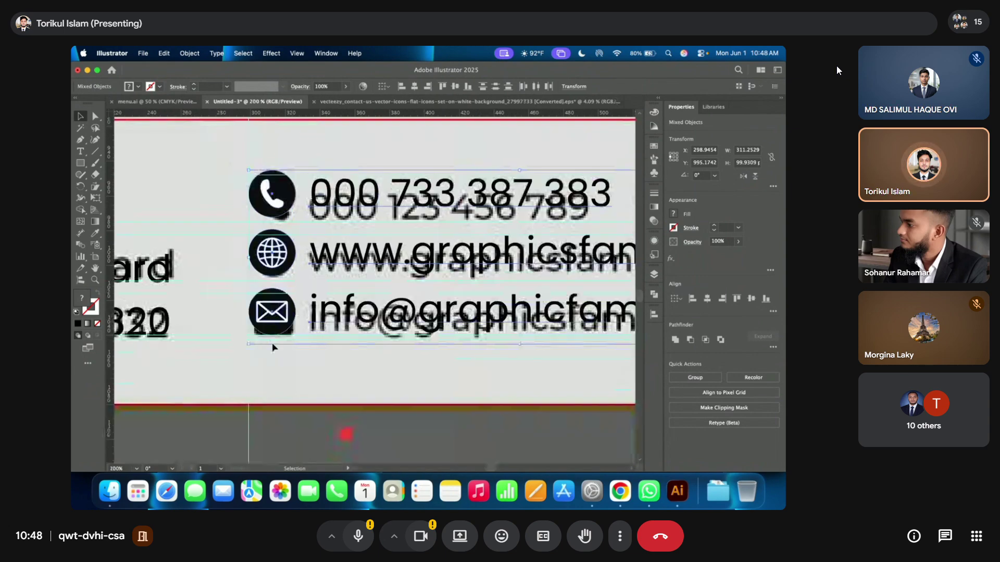
key("super+shift+a")
- Swap the fill and stroke of the footer rectangle so it has a solid red fill and no outline
scroll(284, 331, "up", 1)
key("super+semicolon")
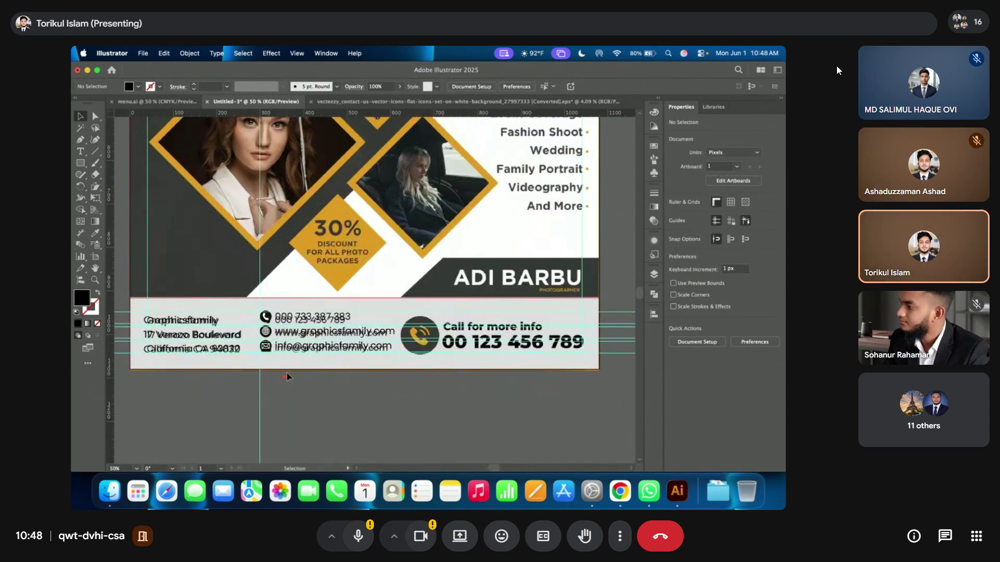
right_click(285, 373)
left_click(274, 391)
left_click(271, 299)
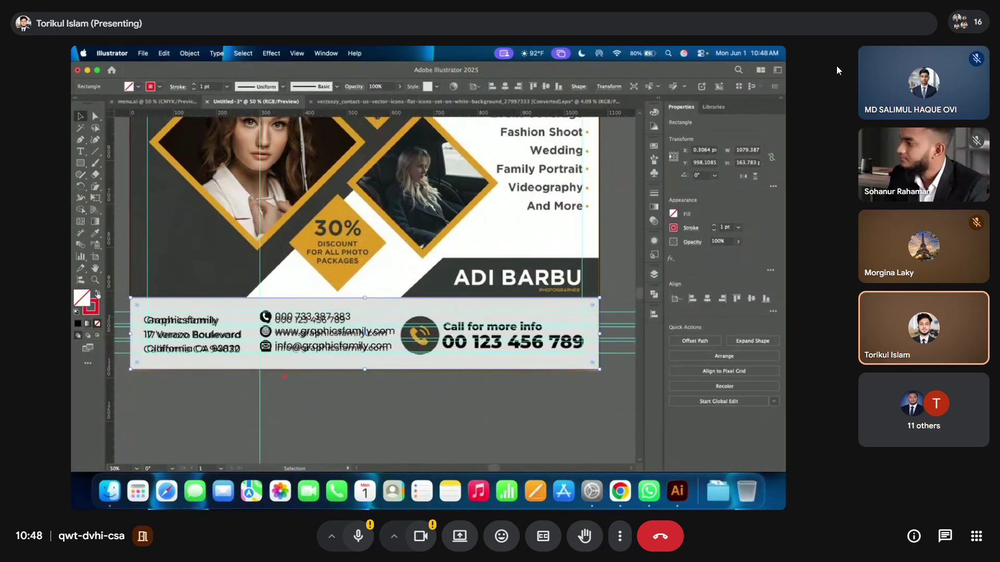
left_click(97, 294)
left_click(291, 396)
scroll(285, 368, "up", 1)
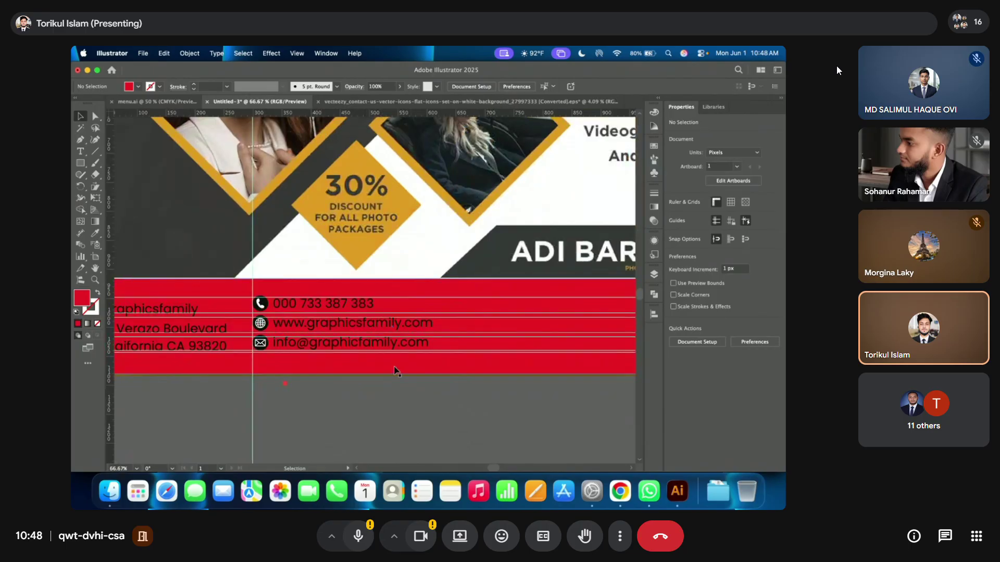
scroll(396, 371, "down", 1)
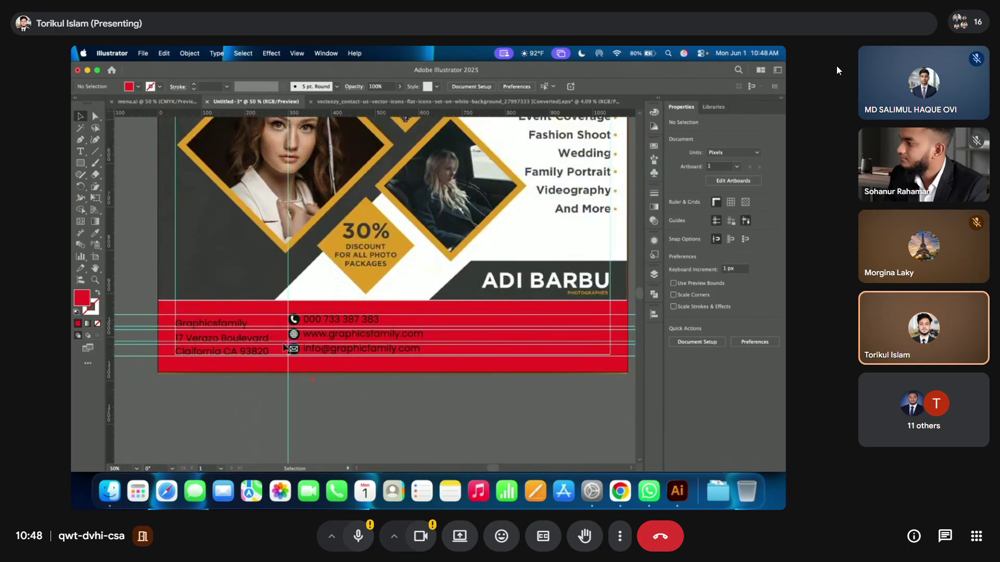
- Set the fill of the three address lines in the footer to white and deselect them
scroll(190, 324, "up", 1)
left_click(223, 327)
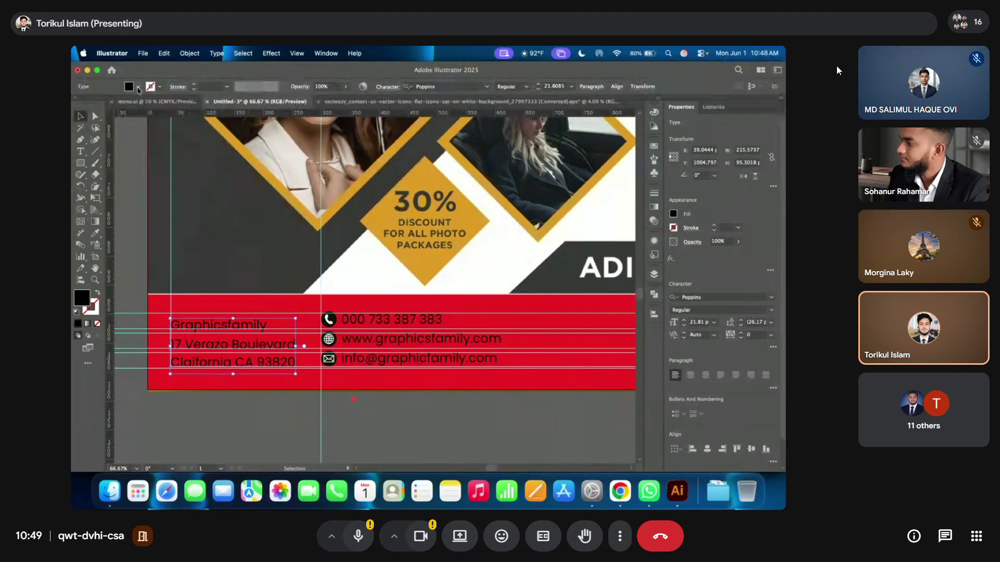
left_click(138, 86)
left_click(89, 123)
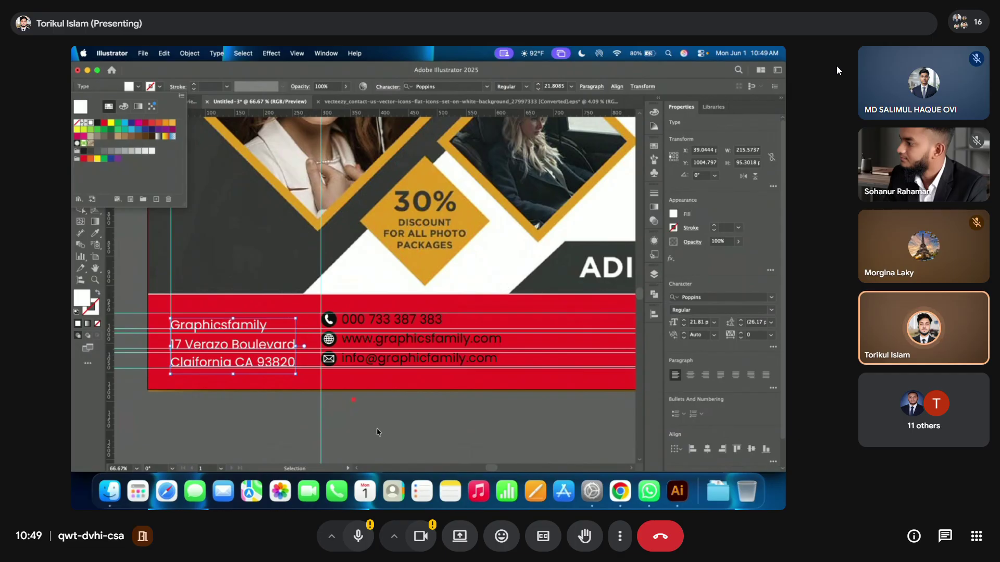
left_click(377, 431)
- Set the fill of the phone, website and email text lines to white
left_click_drag(396, 319, 424, 357)
left_click(137, 87)
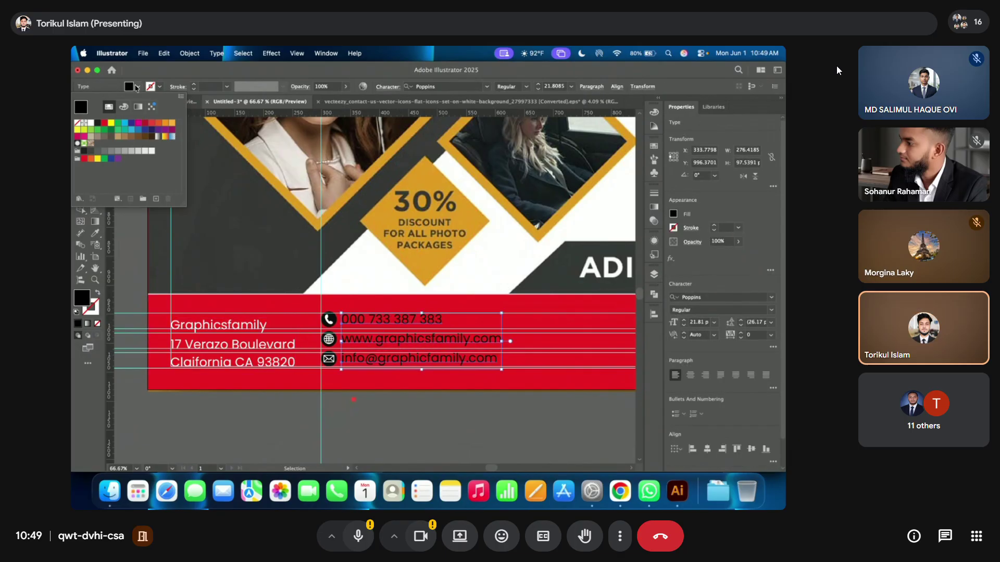
left_click(90, 124)
key("Escape")
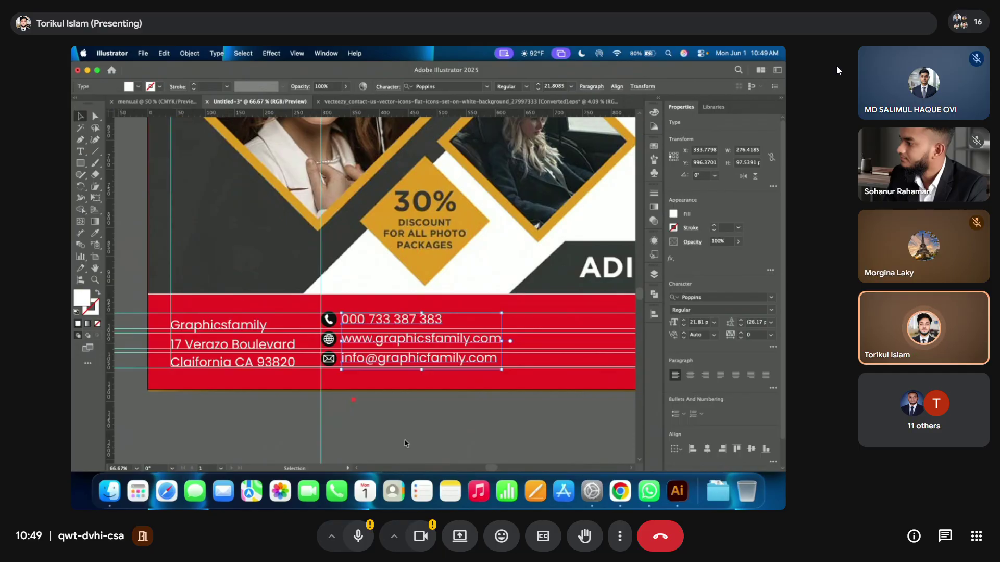
scroll(344, 358, "up", 1)
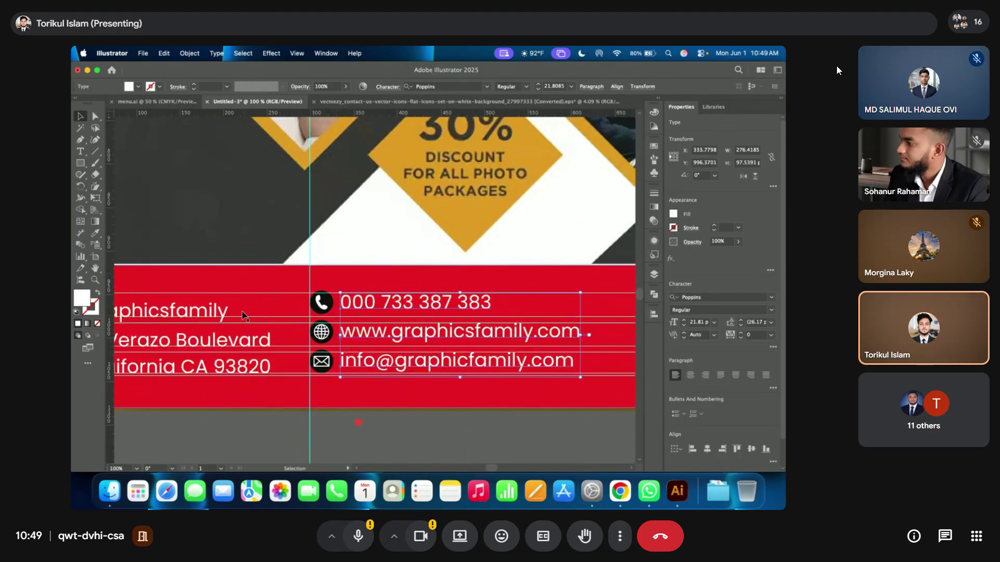
- Duplicate the reference flyer image and place the copy beside the artboard, level with the original
scroll(242, 314, "down", 6)
key("super+shift+a")
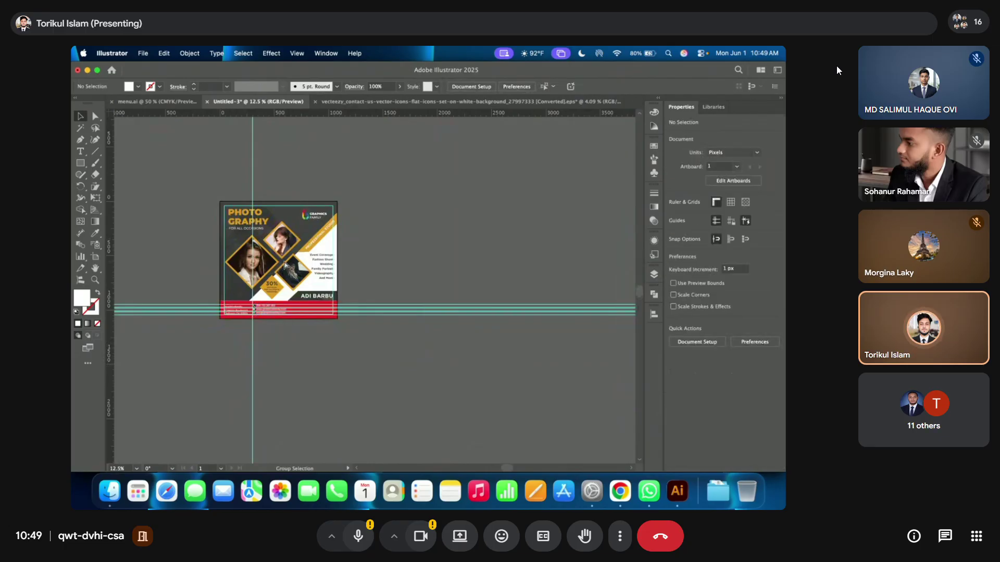
left_click(285, 265)
left_click_drag(294, 259, 425, 259)
scroll(376, 304, "up", 5)
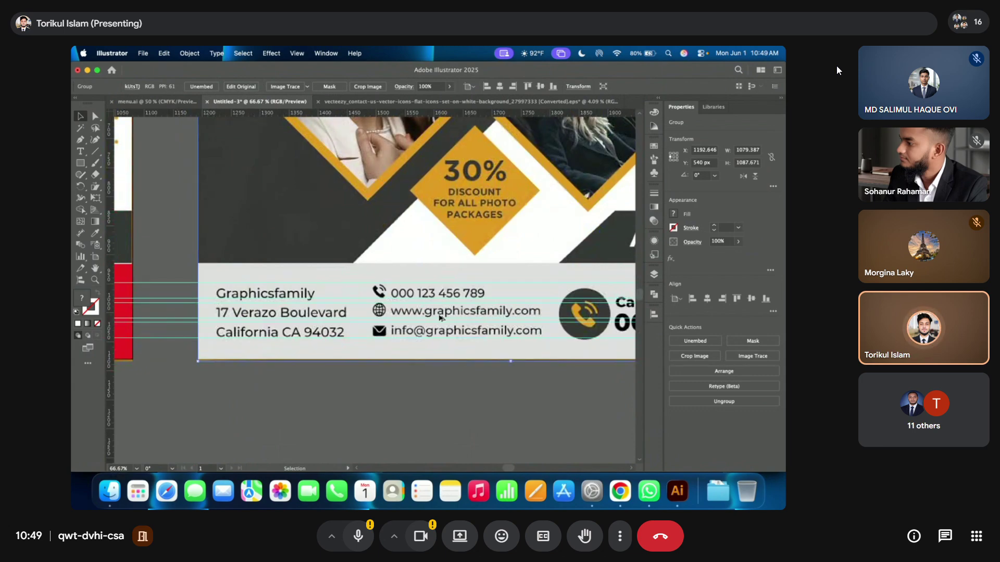
- Compare the recreated red footer's contact icons and text lines with the footer of the reference flyer copy
scroll(440, 318, "down", 3)
scroll(509, 324, "up", 1)
scroll(281, 325, "down", 1)
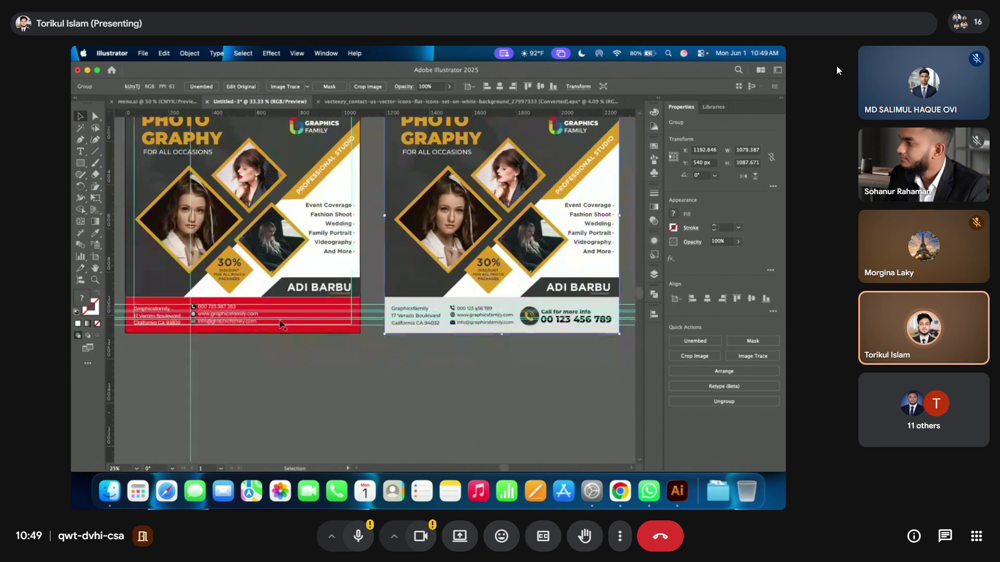
scroll(229, 319, "up", 6)
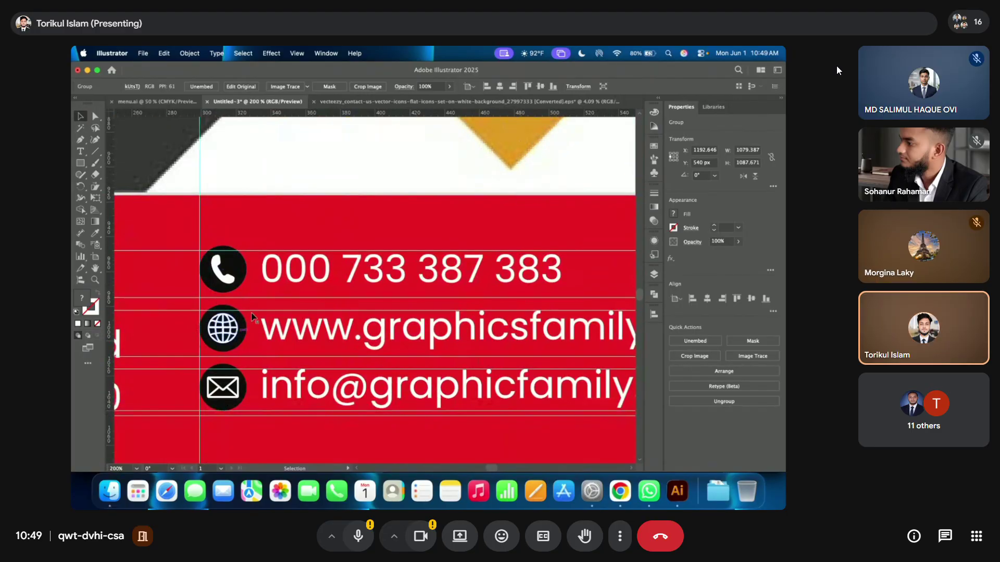
scroll(167, 286, "down", 5)
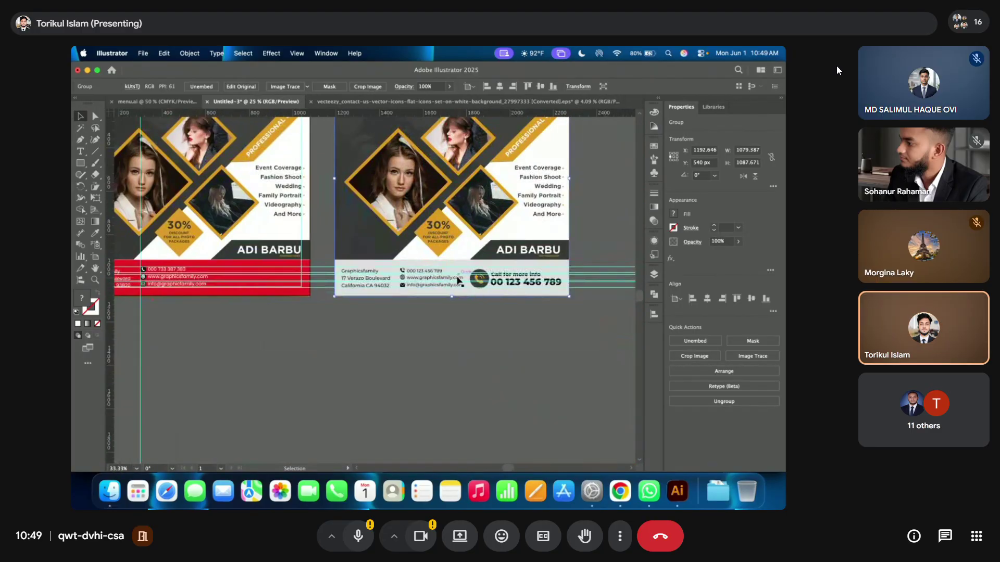
scroll(285, 256, "up", 3)
scroll(285, 256, "up", 1)
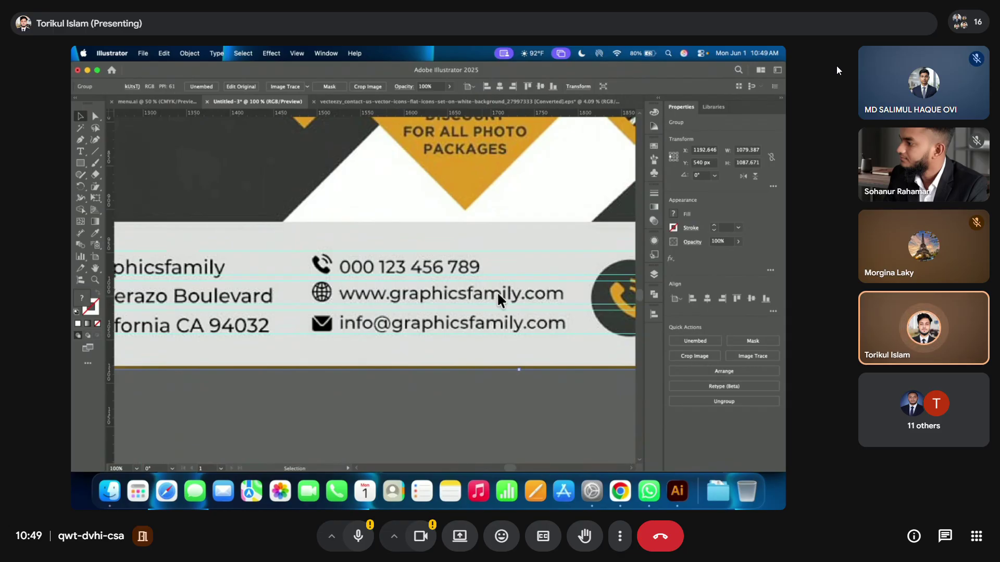
scroll(403, 310, "down", 4)
scroll(515, 284, "down", 1)
scroll(194, 284, "up", 4)
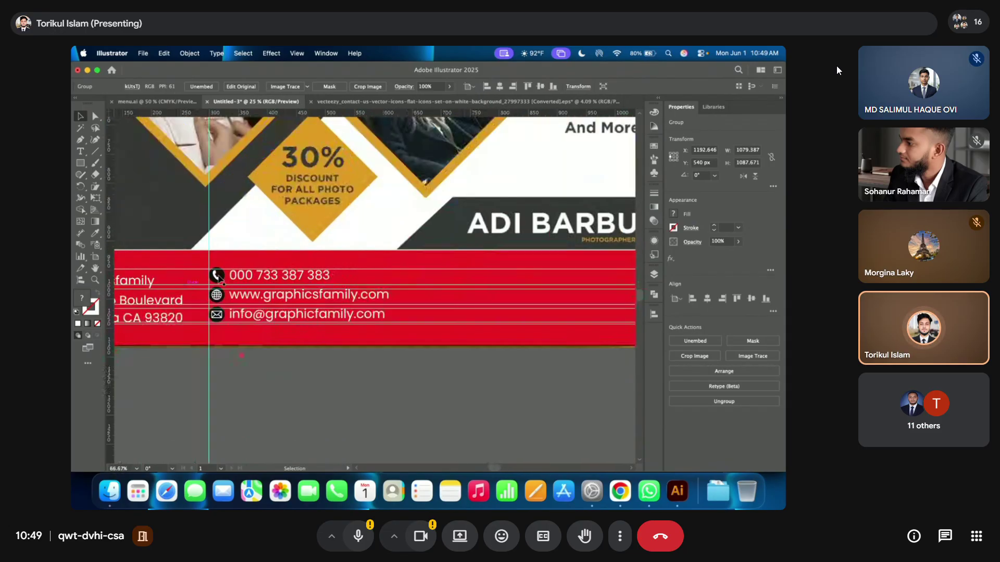
scroll(194, 283, "up", 3)
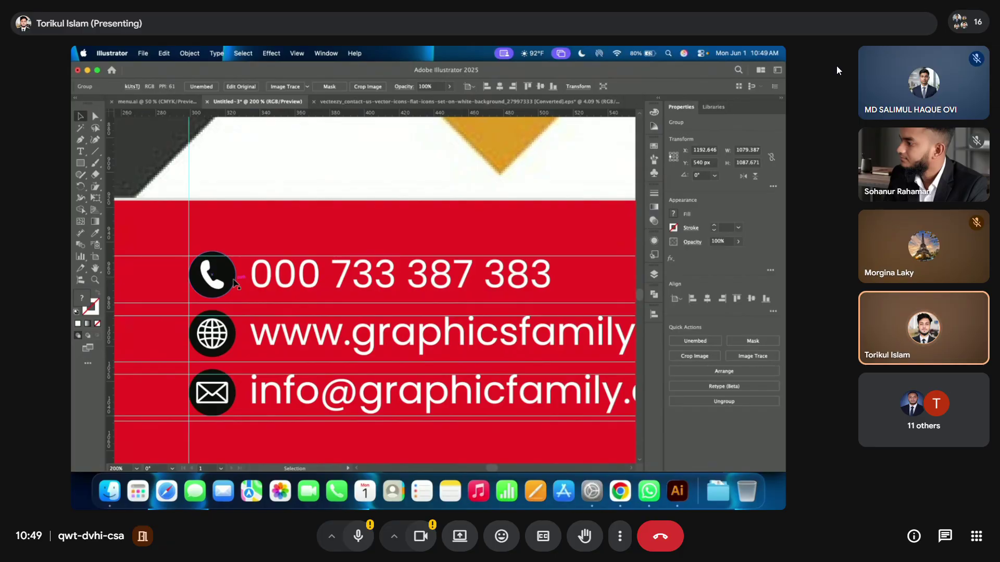
- Set the fill of the footer rectangle to white and deselect it
left_click(269, 231)
scroll(312, 230, "down", 1)
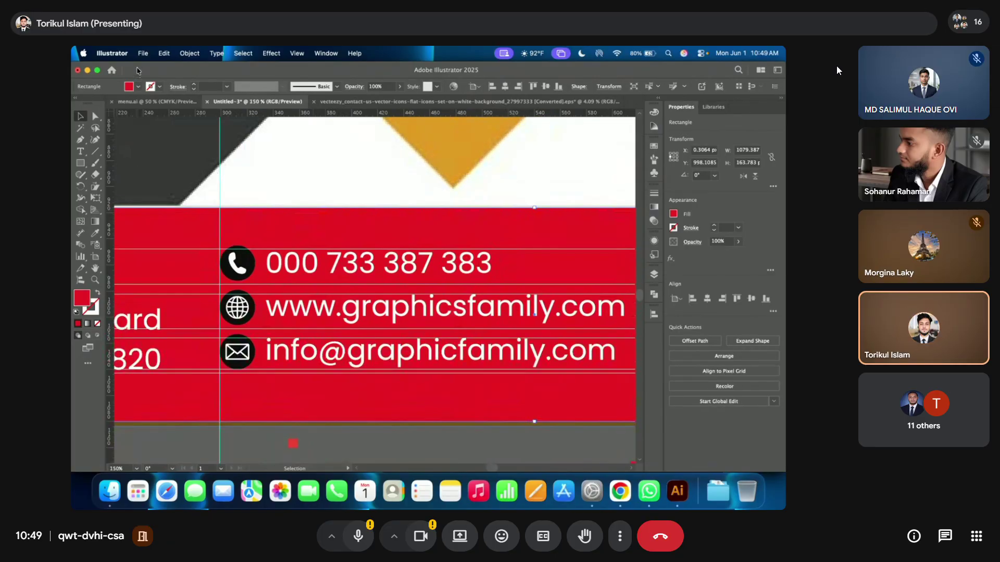
scroll(248, 239, "down", 3)
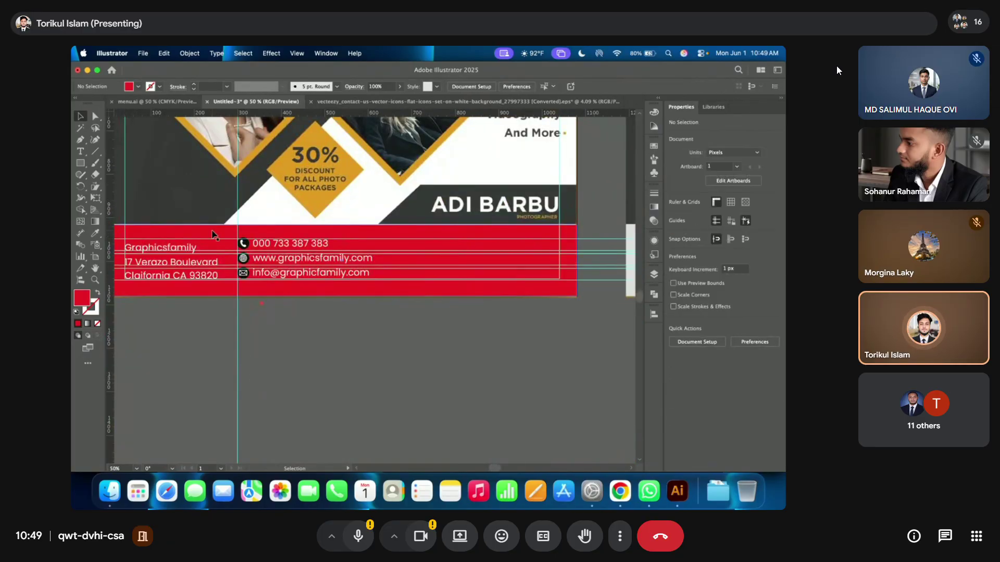
left_click(138, 88)
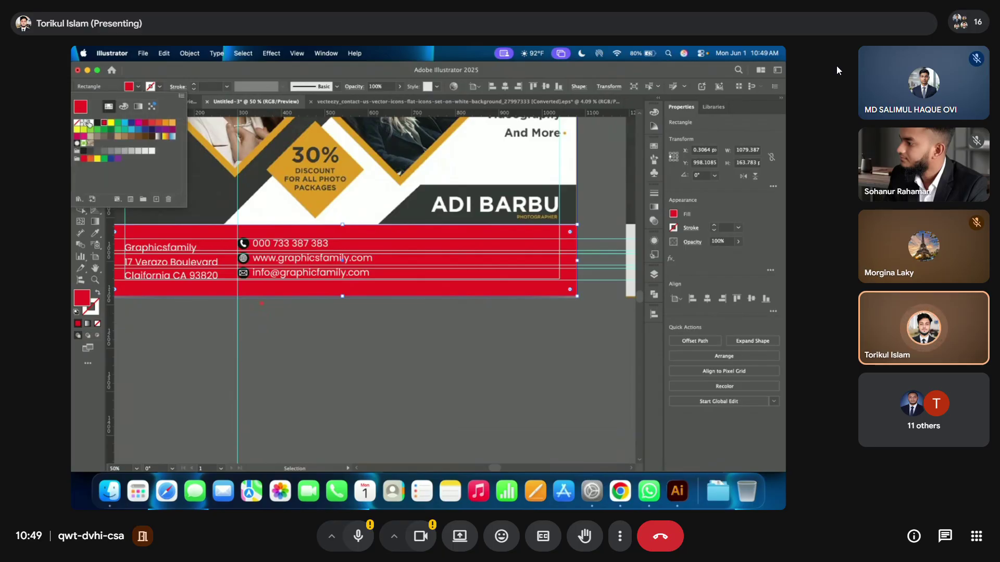
left_click(88, 123)
left_click(260, 378)
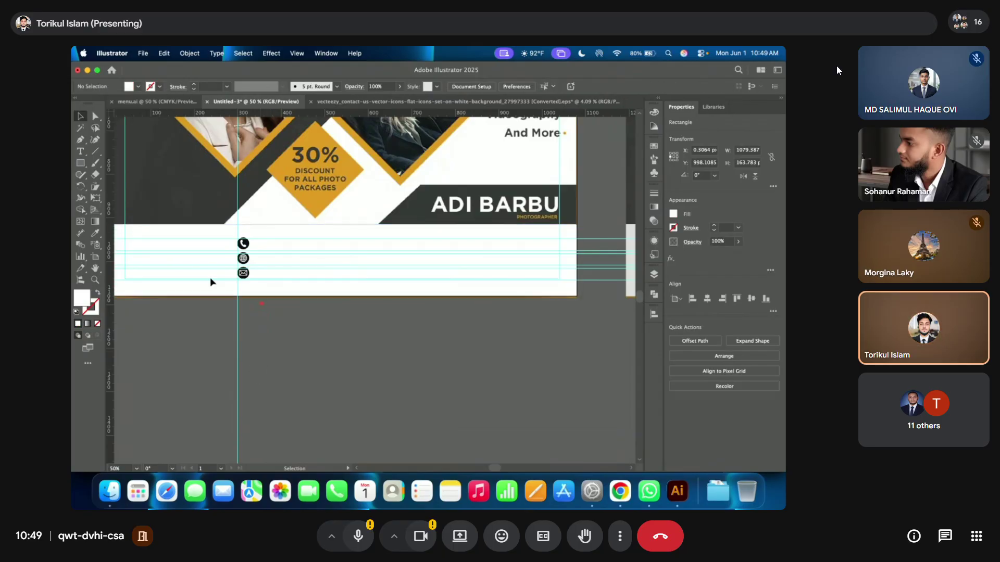
- Set the fill of the three address lines in the footer to black and deselect them
left_click(161, 249)
left_click(166, 268, "shift")
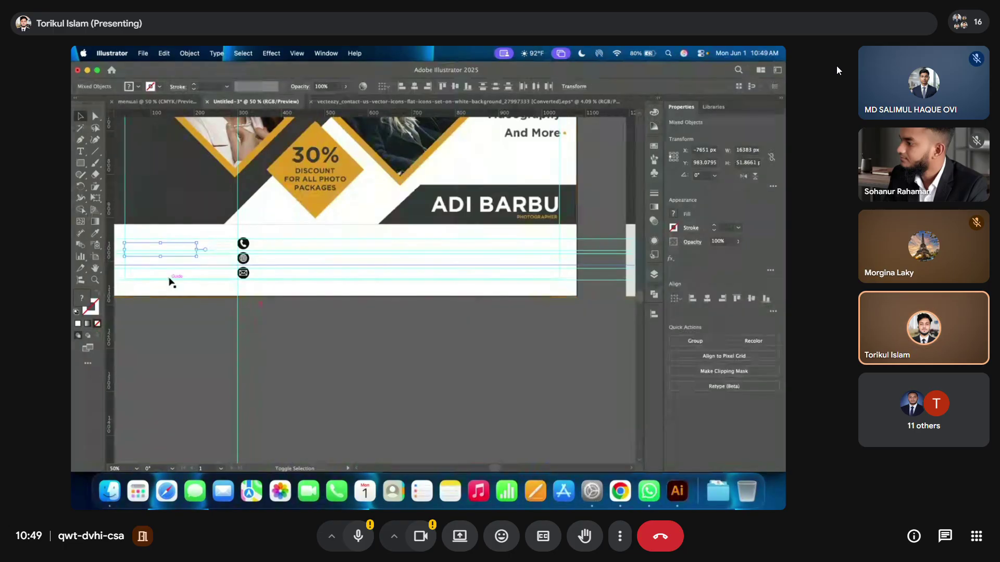
key("super+equal")
left_click(163, 272)
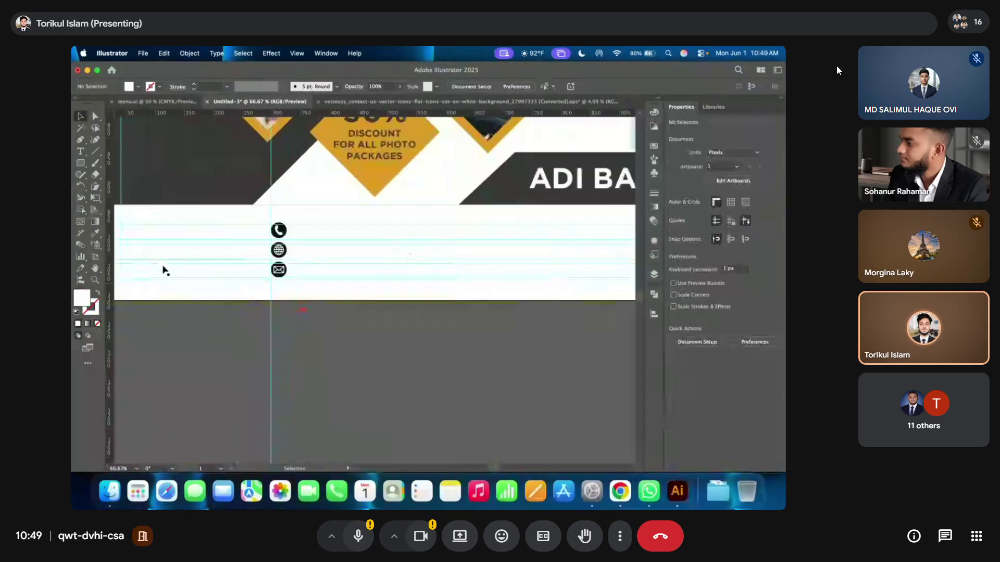
left_click(165, 252)
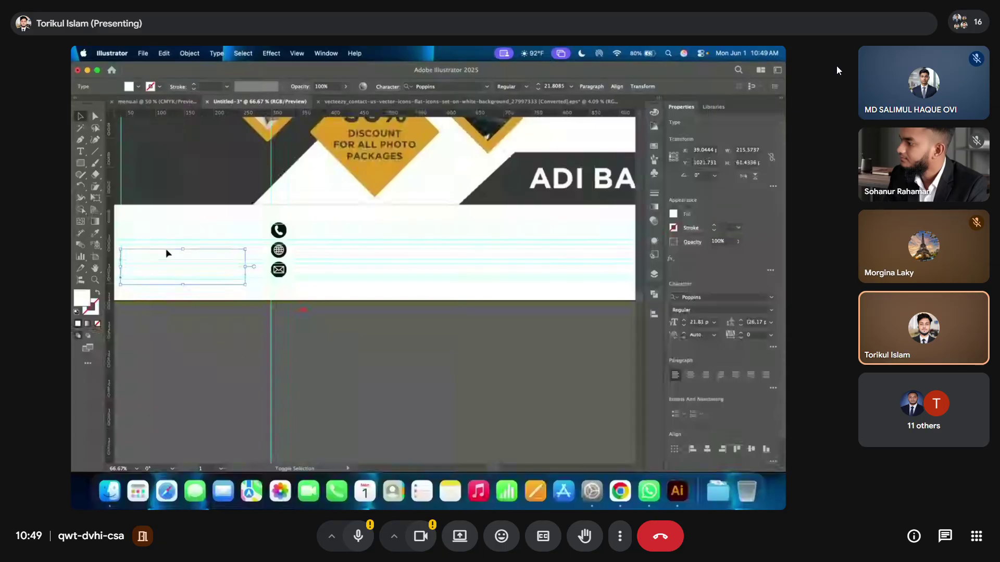
left_click_drag(166, 239, 167, 233)
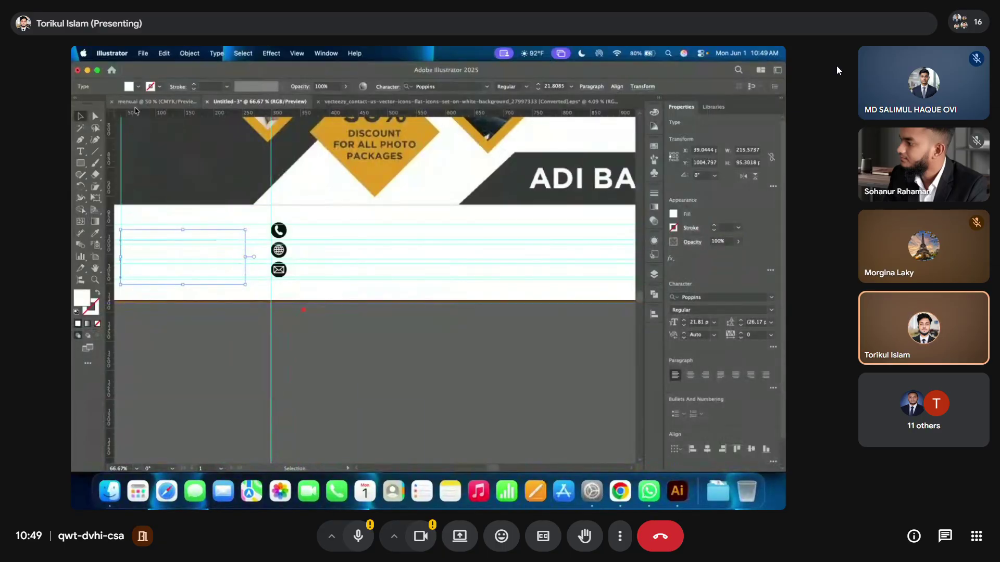
left_click(138, 86)
left_click(97, 125)
left_click(167, 357)
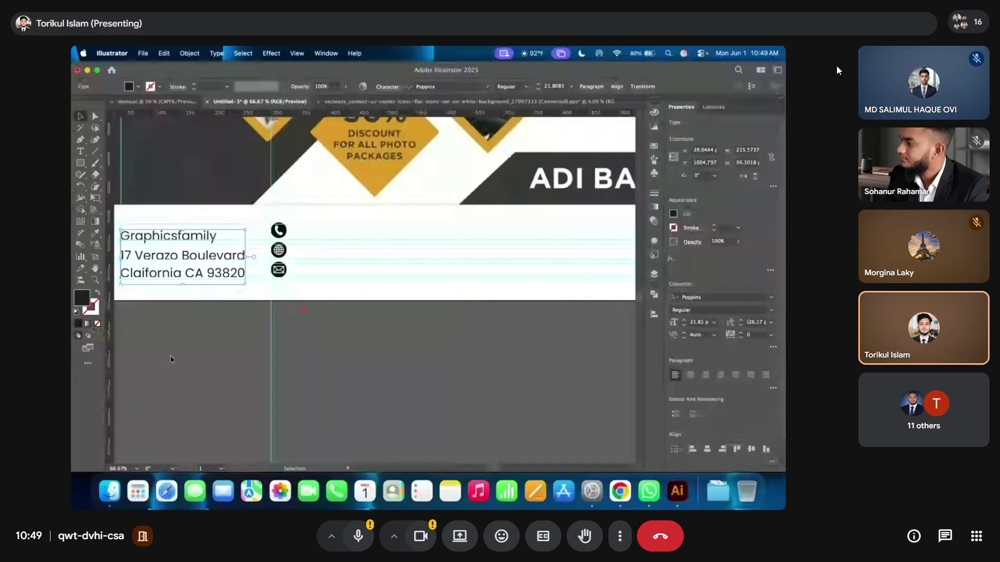
left_click(212, 341)
- Set the fill of the phone, website and email text lines to black and deselect them
scroll(383, 335, "up", 3)
scroll(388, 323, "down", 5)
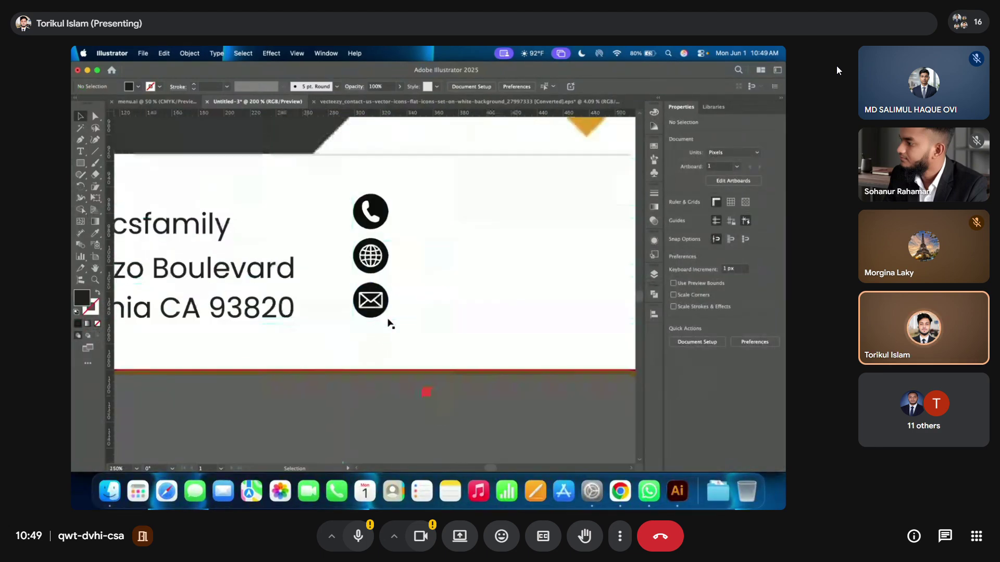
scroll(364, 326, "up", 2)
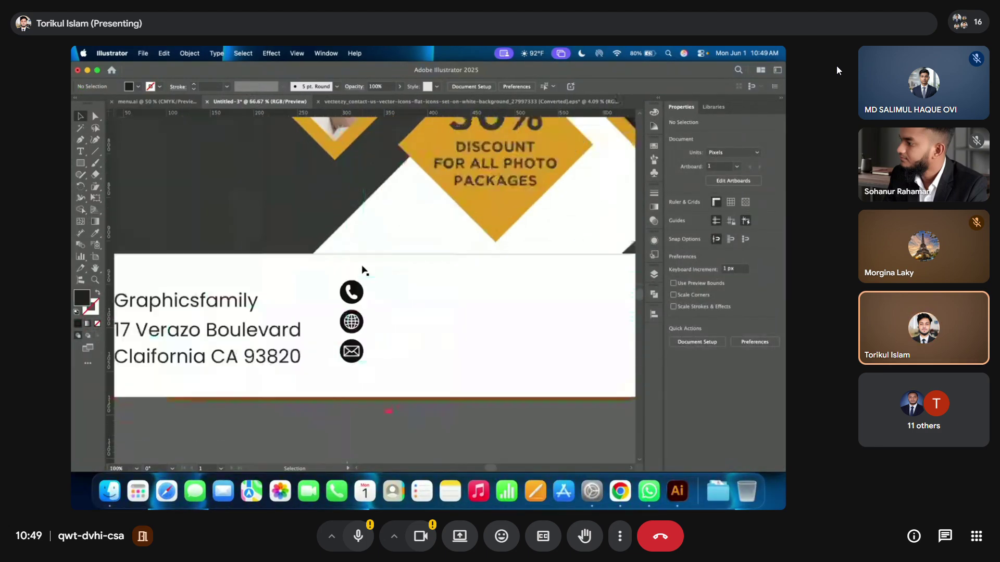
scroll(319, 307, "down", 2)
scroll(286, 311, "up", 1)
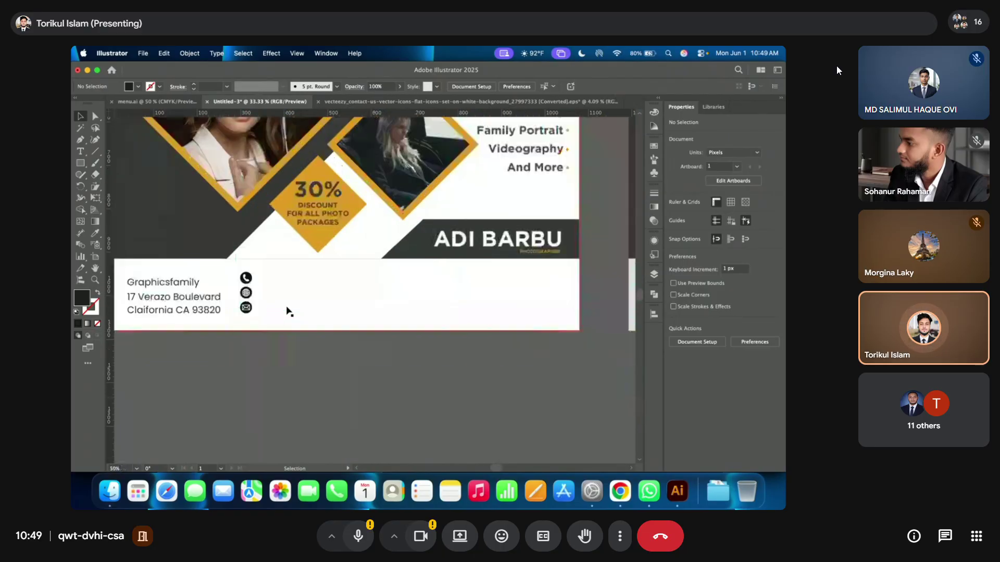
scroll(288, 342, "up", 4)
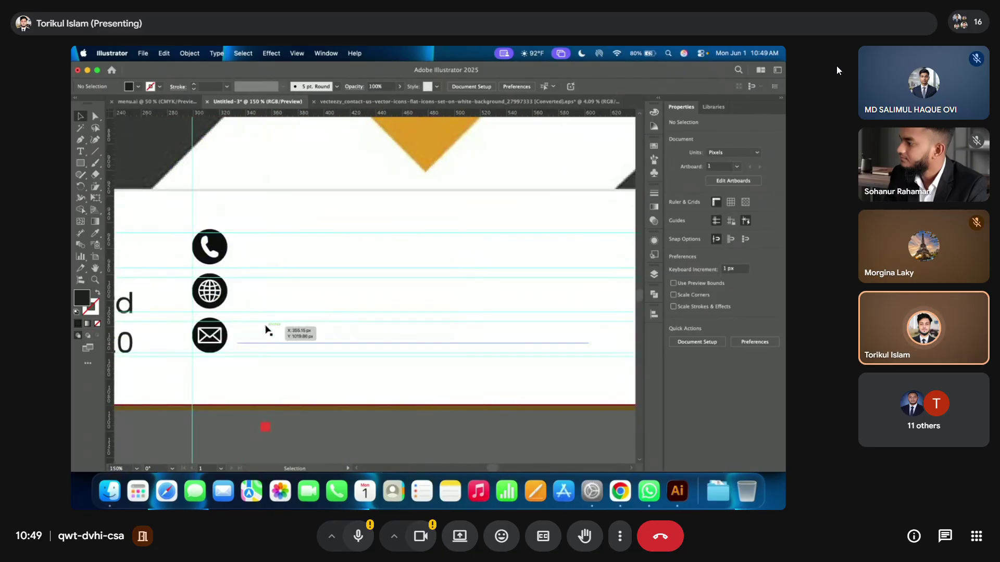
left_click(267, 333)
left_click(279, 286, "shift")
left_click(290, 253, "shift")
left_click(139, 89)
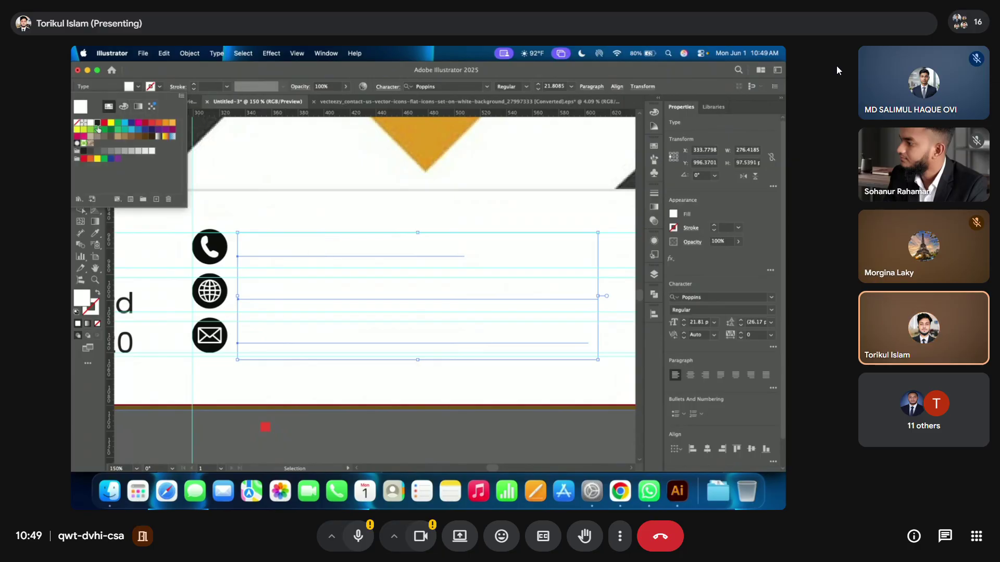
left_click(97, 126)
left_click(328, 430)
left_click(327, 430)
key("ctrl+0")
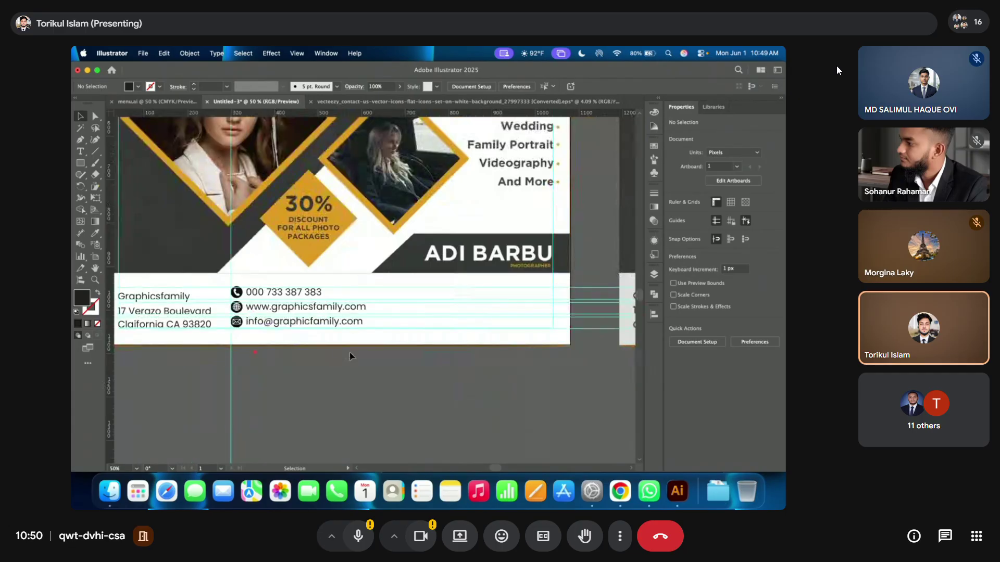
- Compare the white footer with the reference flyer's footer, including its large phone icon and call-for-info text
scroll(350, 357, "down", 3)
scroll(465, 298, "up", 3)
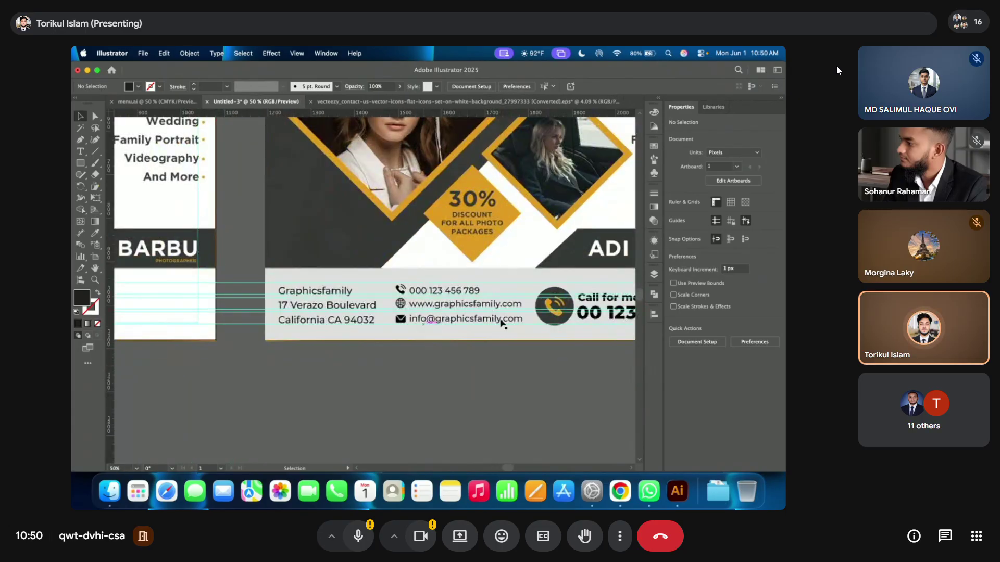
scroll(418, 323, "down", 1)
scroll(406, 294, "up", 2)
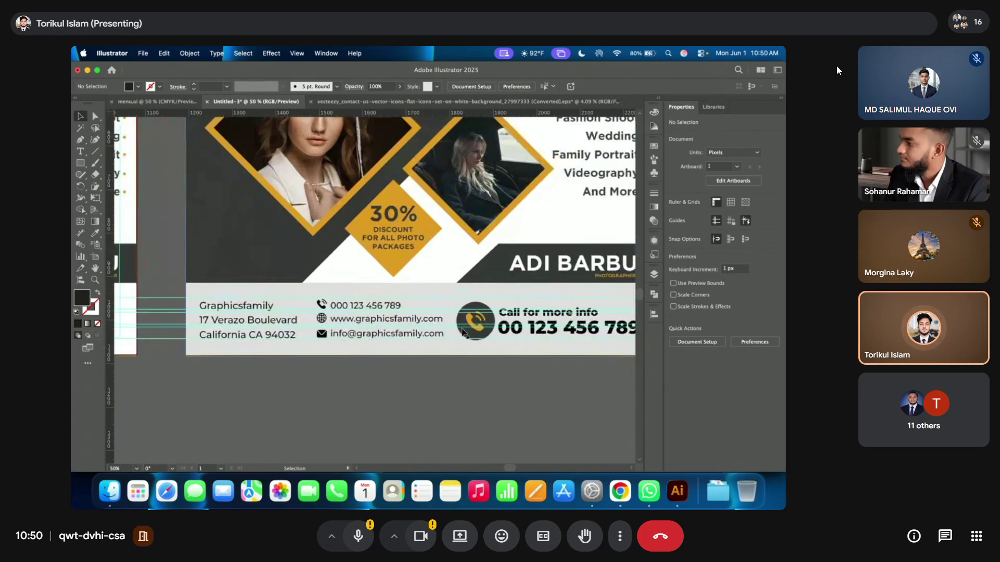
scroll(573, 313, "down", 3)
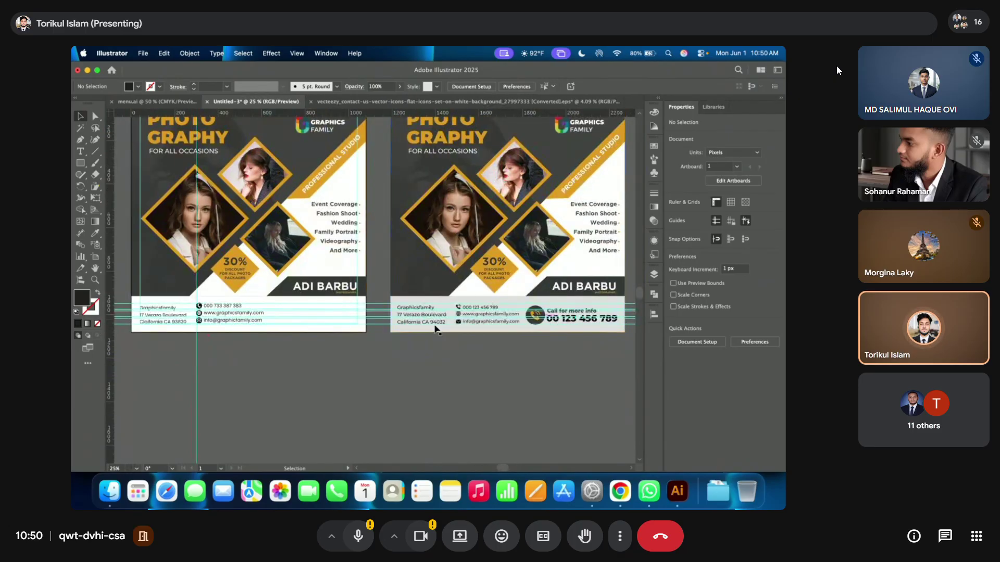
scroll(270, 312, "up", 1)
left_click(155, 300)
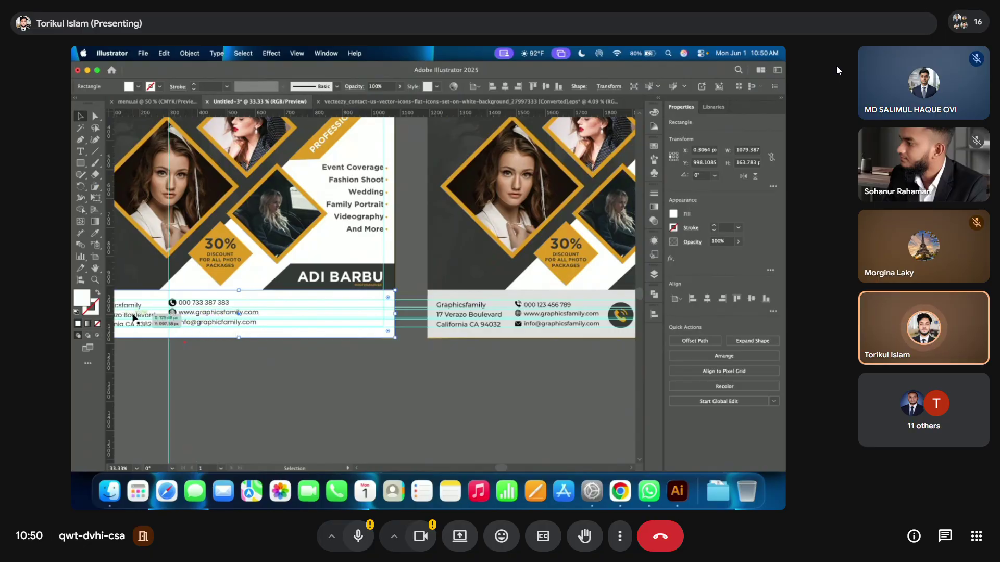
scroll(134, 318, "up", 1)
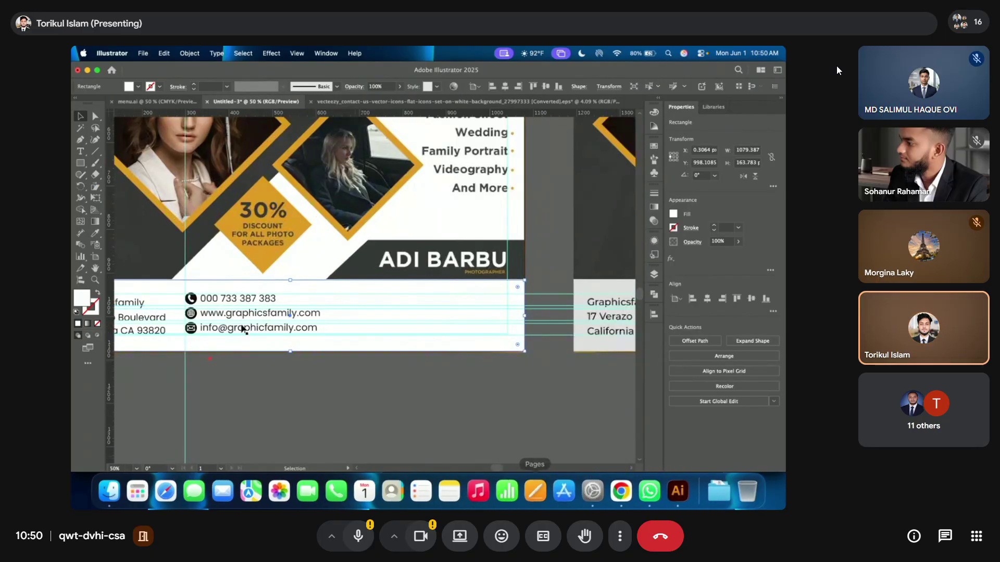
scroll(269, 274, "down", 3)
scroll(313, 292, "up", 3)
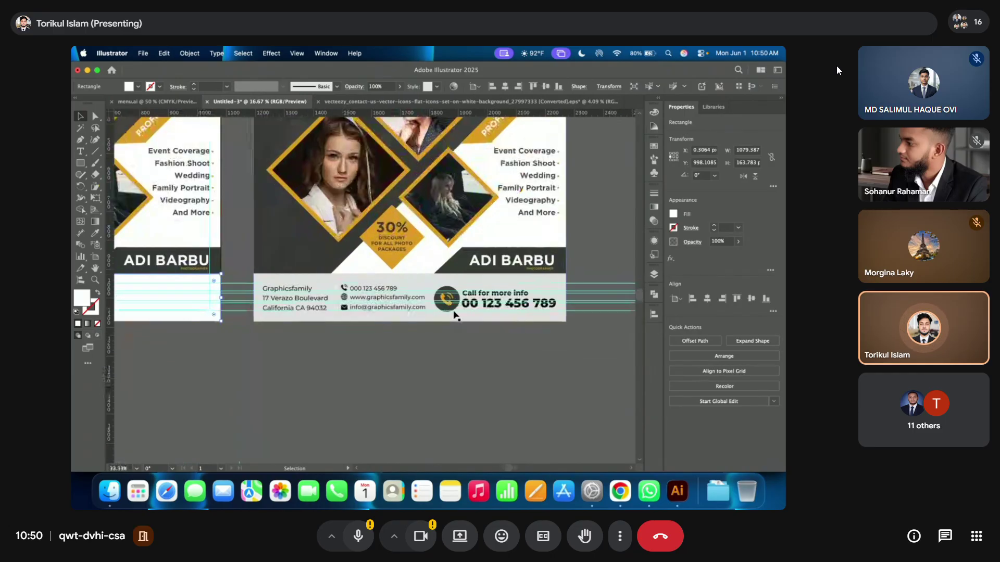
scroll(313, 293, "up", 1)
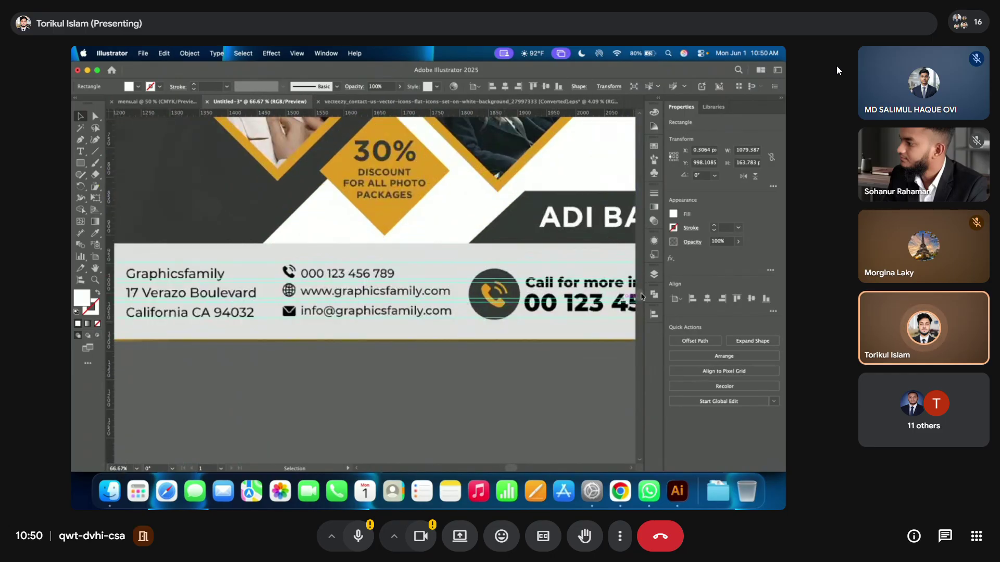
scroll(446, 334, "down", 6)
scroll(321, 301, "left", 3)
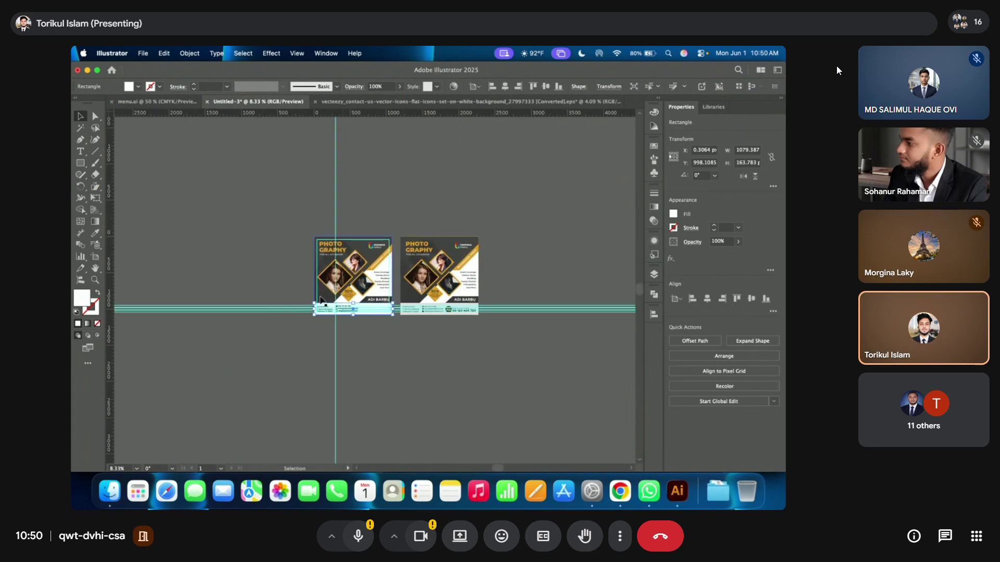
- Duplicate the footer's phone icon, place an enlarged copy beyond the website line and deselect it
scroll(322, 300, "up", 6)
left_click(322, 311)
left_click_drag(323, 312, 446, 338)
scroll(329, 306, "up", 1)
left_click(313, 383)
scroll(322, 307, "down", 3)
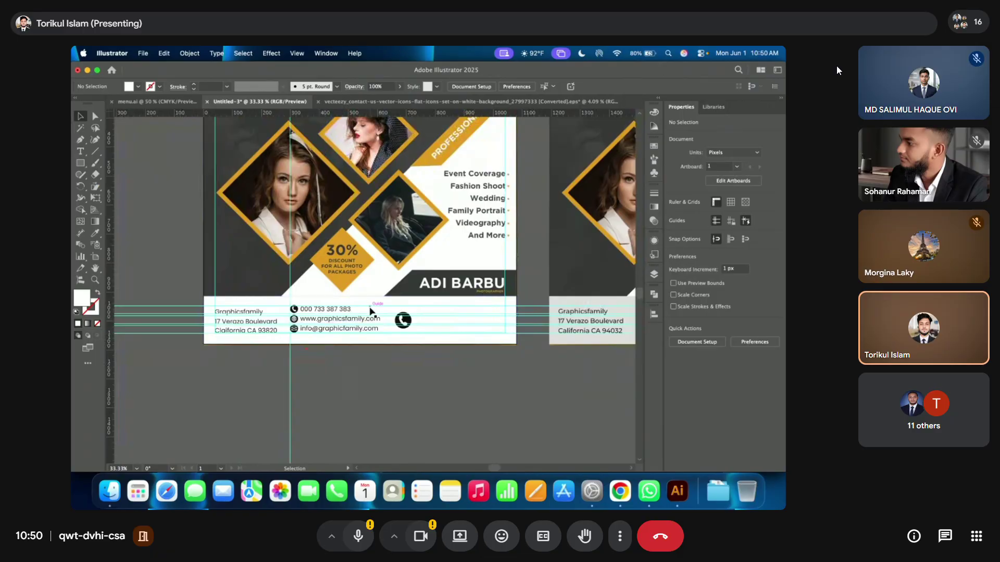
- Swap the footer rectangle's fill and stroke, and scale the large phone icon to about 88 px over the reference's phone circle
left_click(304, 307)
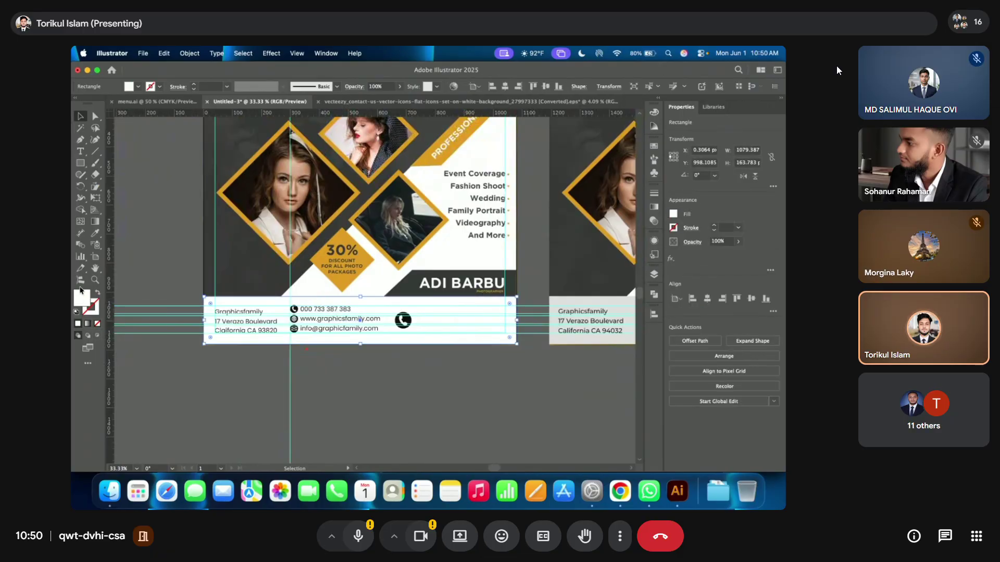
left_click(99, 294)
scroll(393, 333, "up", 5)
left_click_drag(301, 267, 264, 254)
left_click_drag(277, 297, 289, 340)
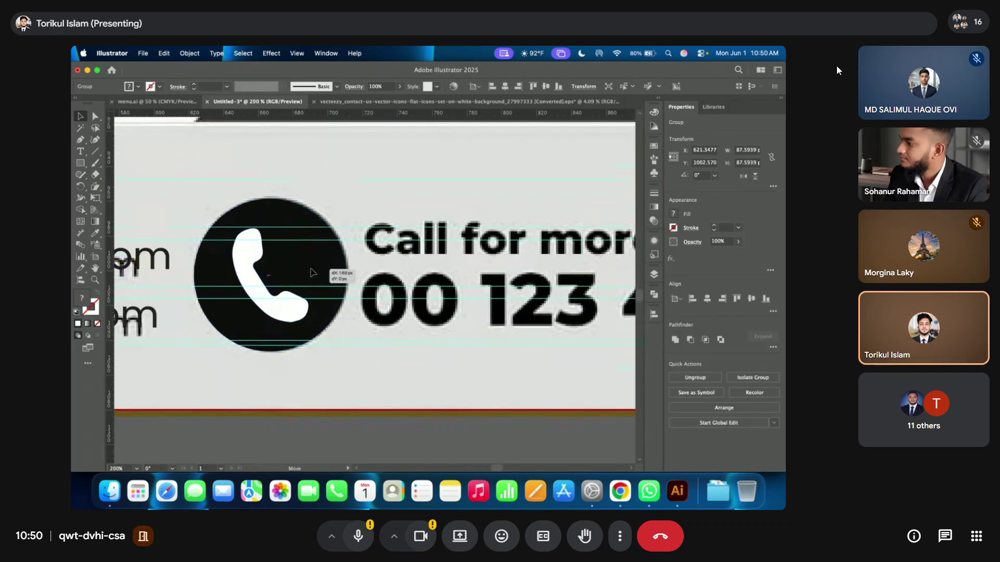
scroll(307, 286, "down", 2)
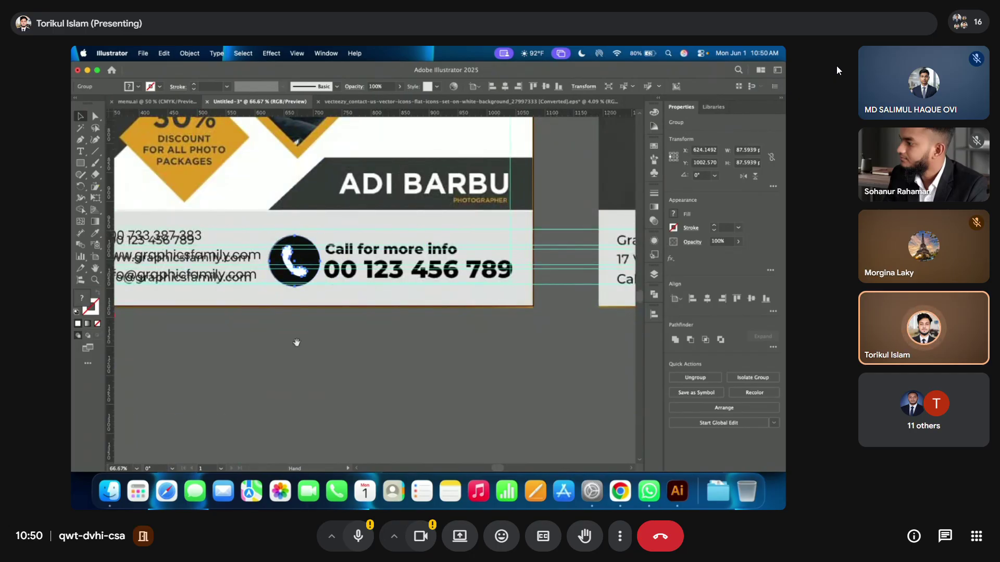
- Copy the website text line above the reference's call text, beside the large phone icon, and retype it in capitals as the call-for-info heading
left_click_drag(186, 260, 398, 234)
double_click(369, 236)
scroll(372, 239, "up", 1)
triple_click(372, 239)
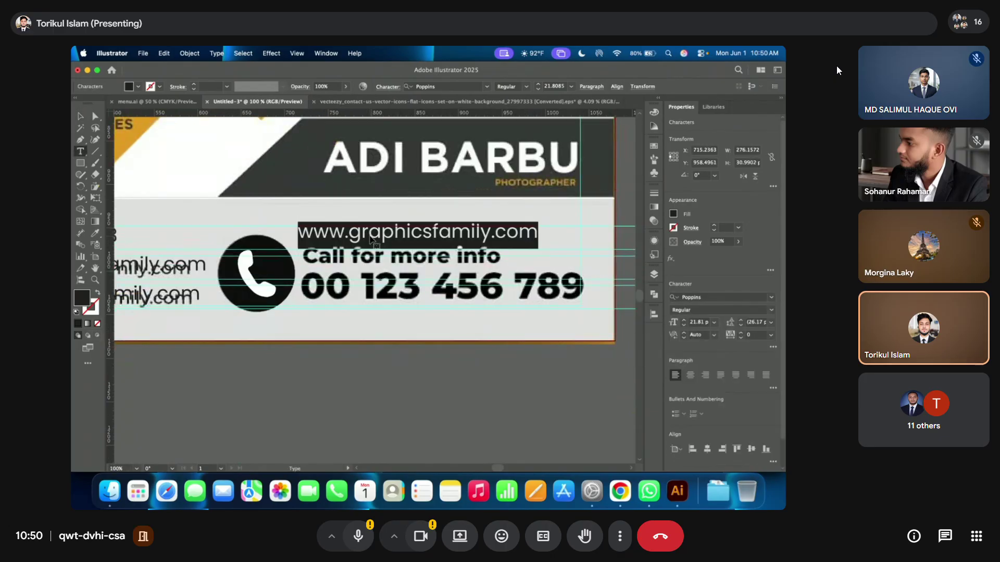
type("C")
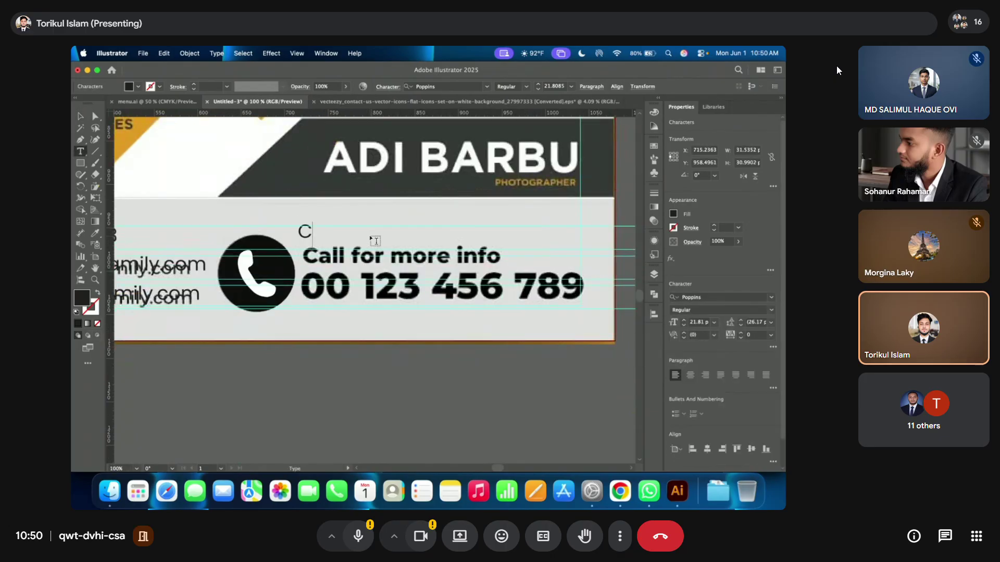
type("ALL")
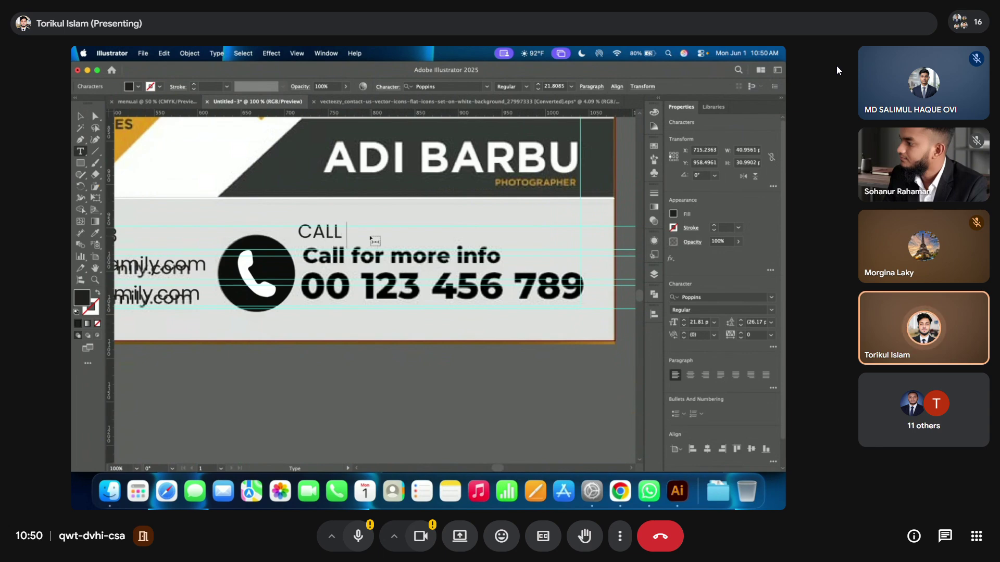
type(" FOR F")
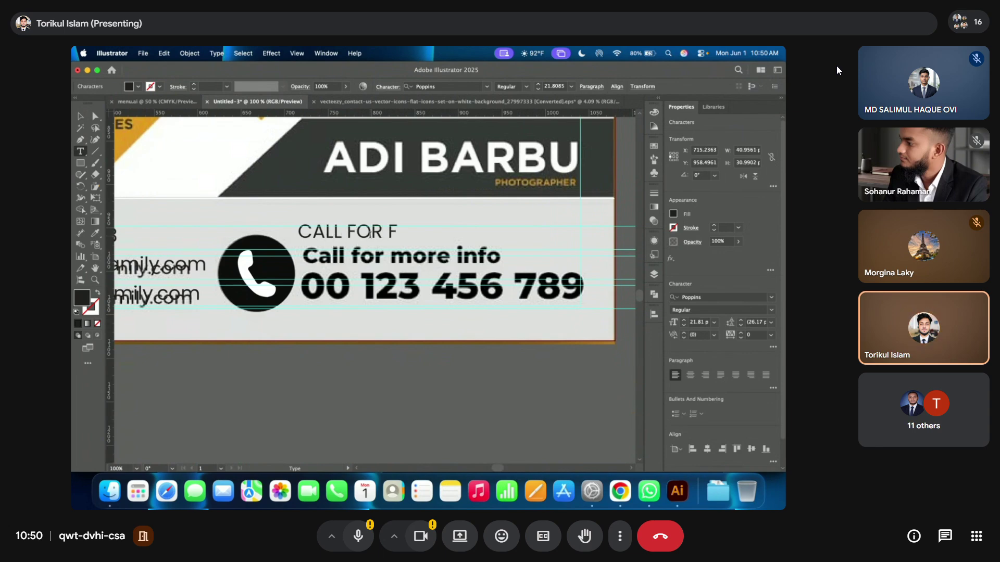
type("ORE INFOR")
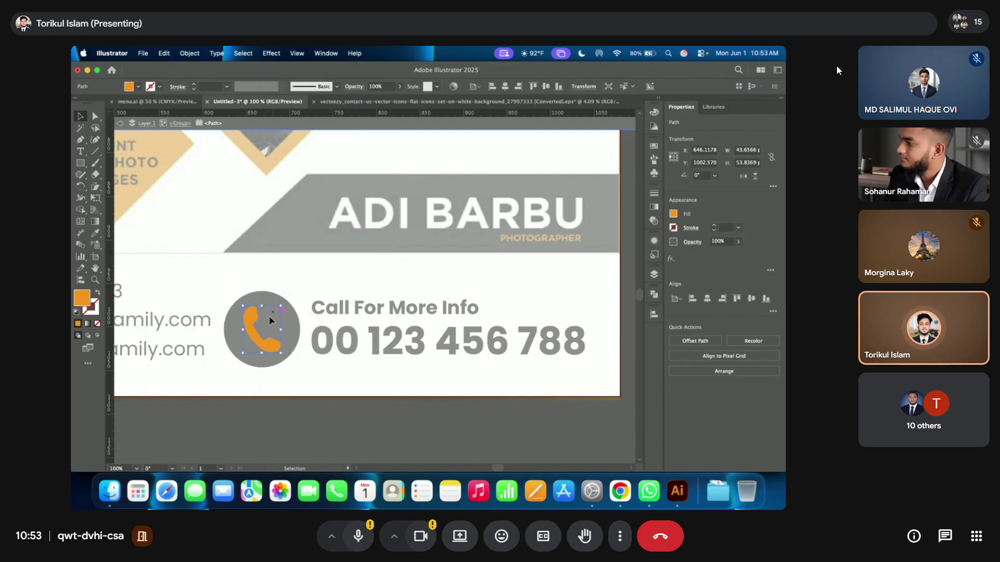
- Leave isolation mode on the large phone icon group, deselect it and review the footer within the whole flyer
left_click(302, 125)
left_click(292, 418)
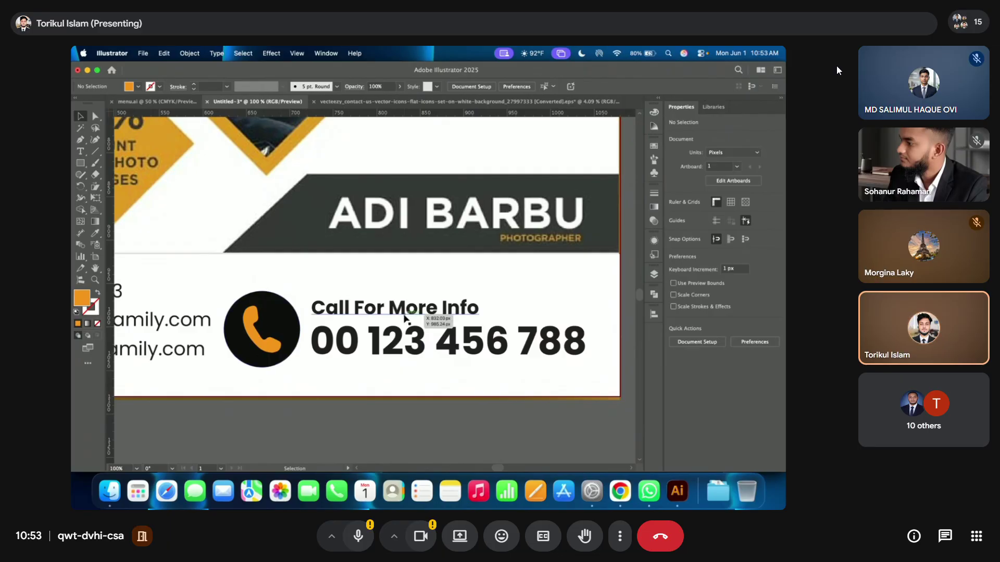
scroll(404, 314, "down", 3)
scroll(391, 344, "up", 5)
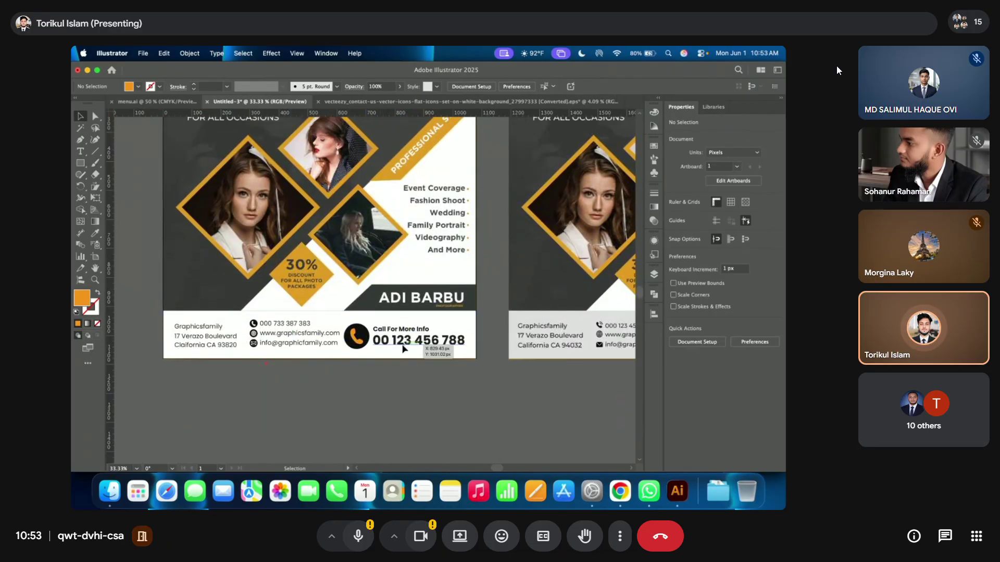
scroll(385, 345, "down", 4)
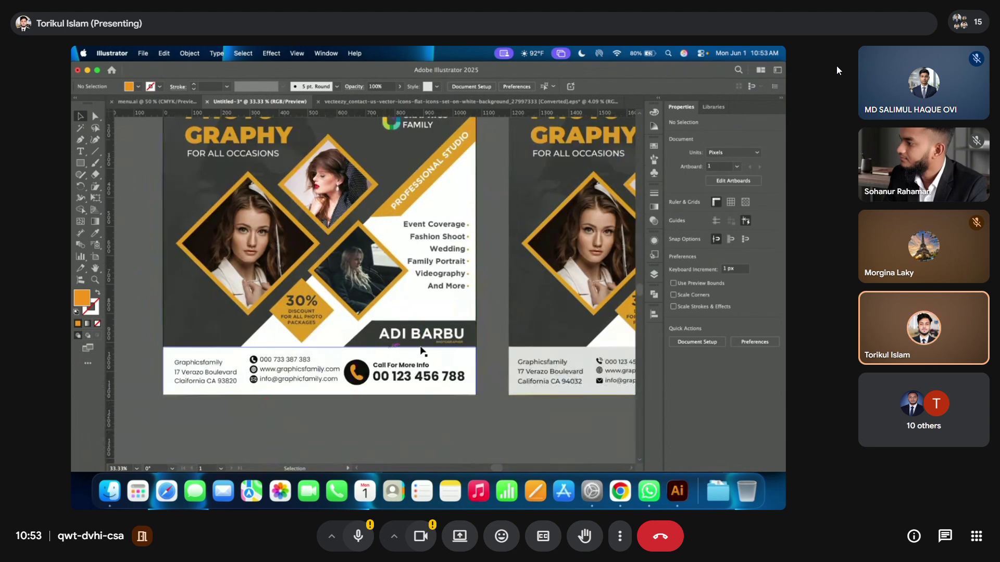
scroll(425, 358, "up", 2)
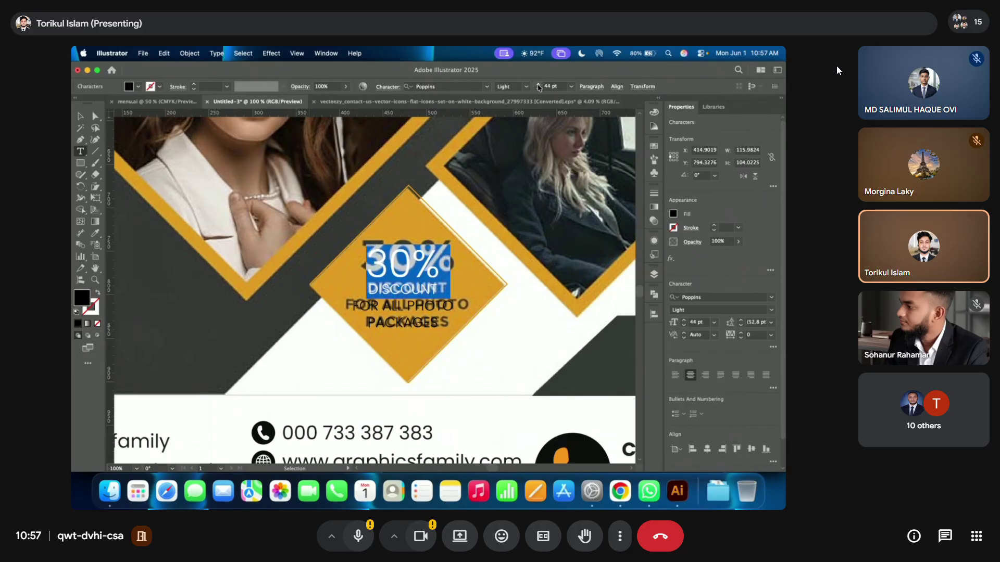
- Move the 30% discount text off the orange diamond onto the dark area and set its font style to SemiBold
left_click_drag(416, 294, 205, 292)
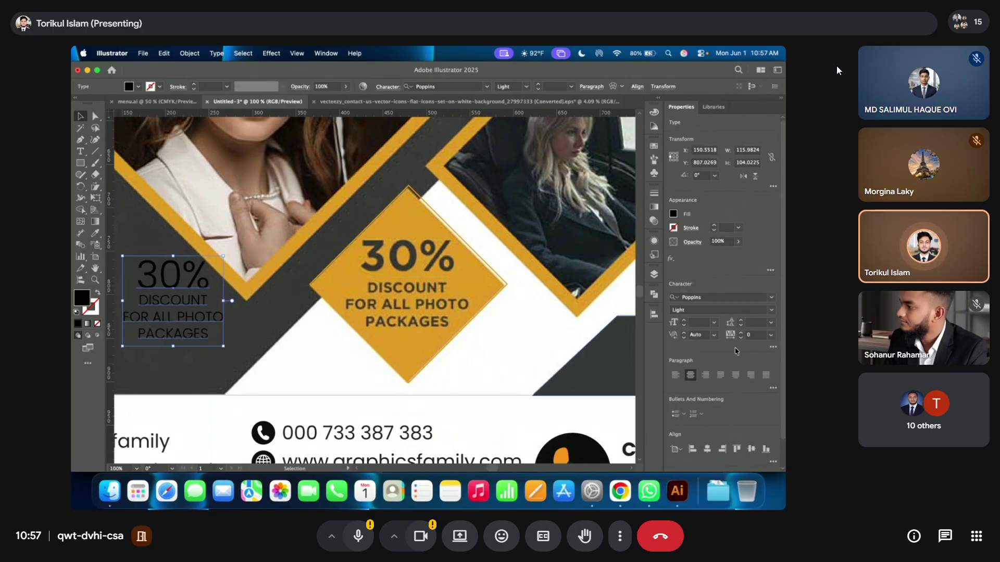
left_click(771, 310)
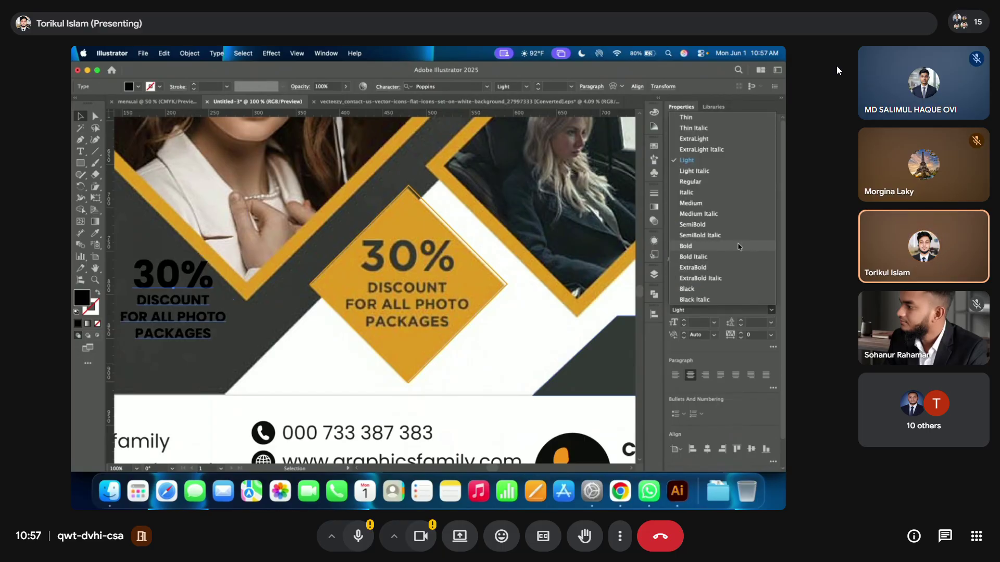
left_click(739, 247)
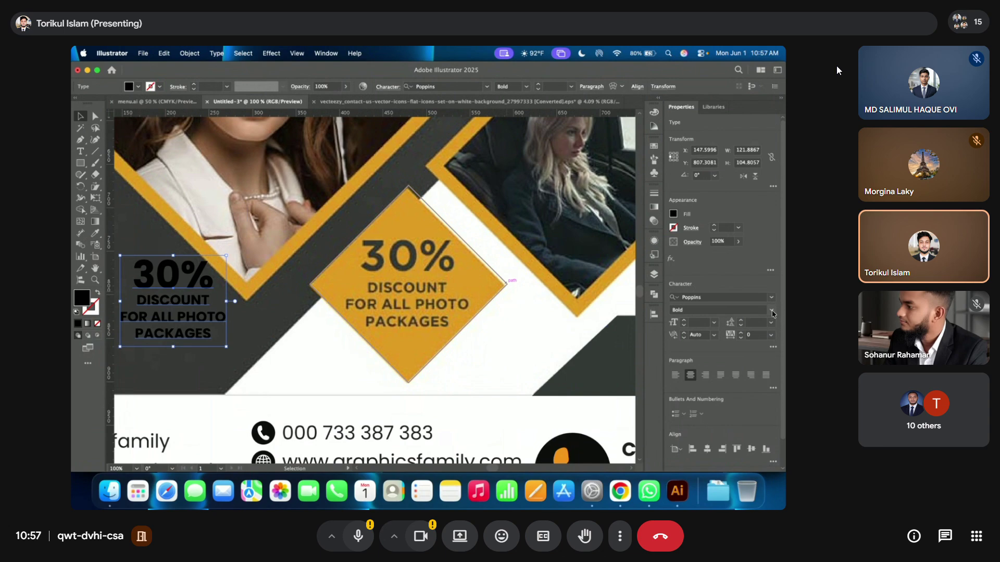
left_click(771, 310)
left_click(692, 225)
- Set the font style of the three lines below 30%, "DISCOUNT FOR ALL PHOTO PACKAGES", to Medium
double_click(172, 308)
left_click_drag(138, 300, 211, 339)
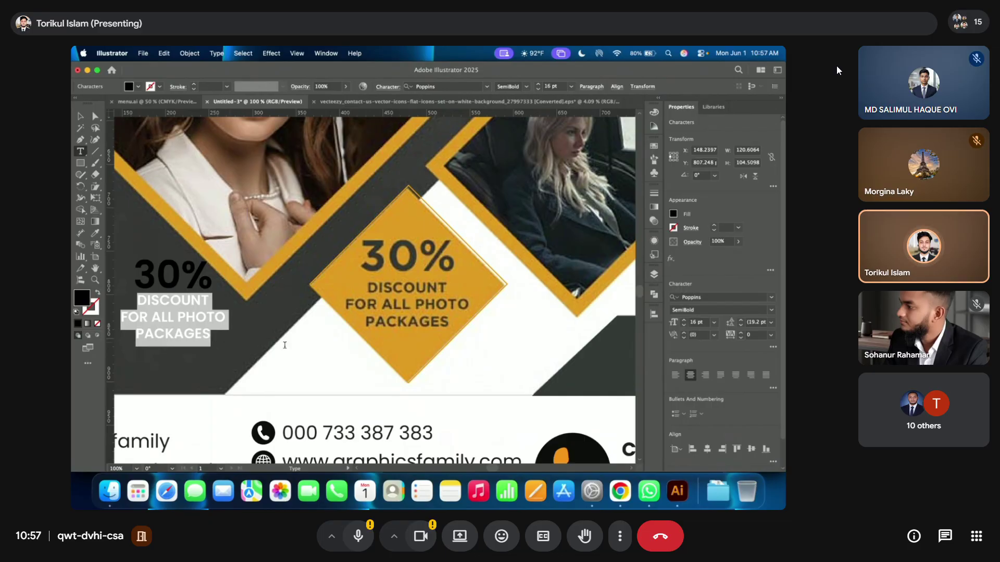
left_click(774, 311)
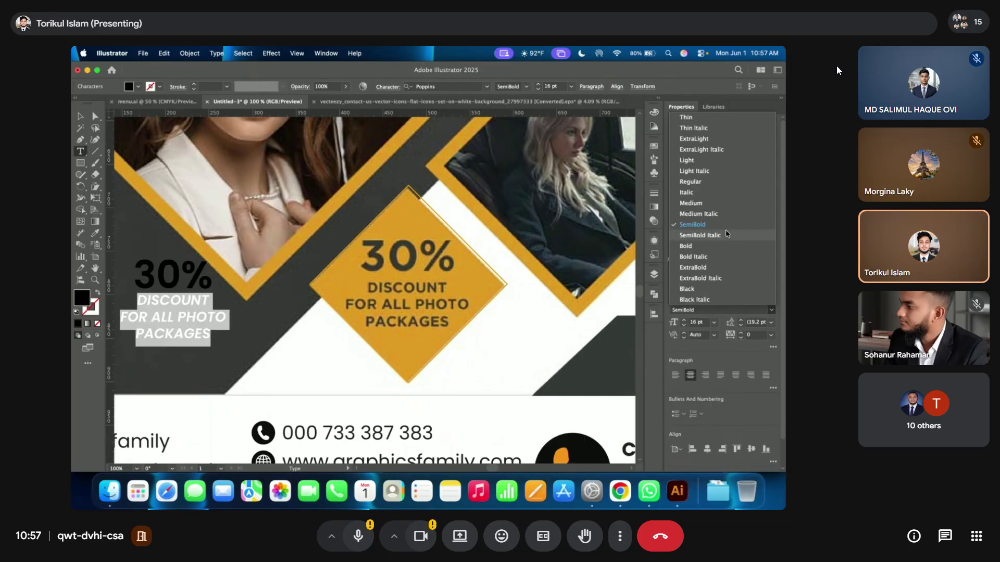
left_click(690, 203)
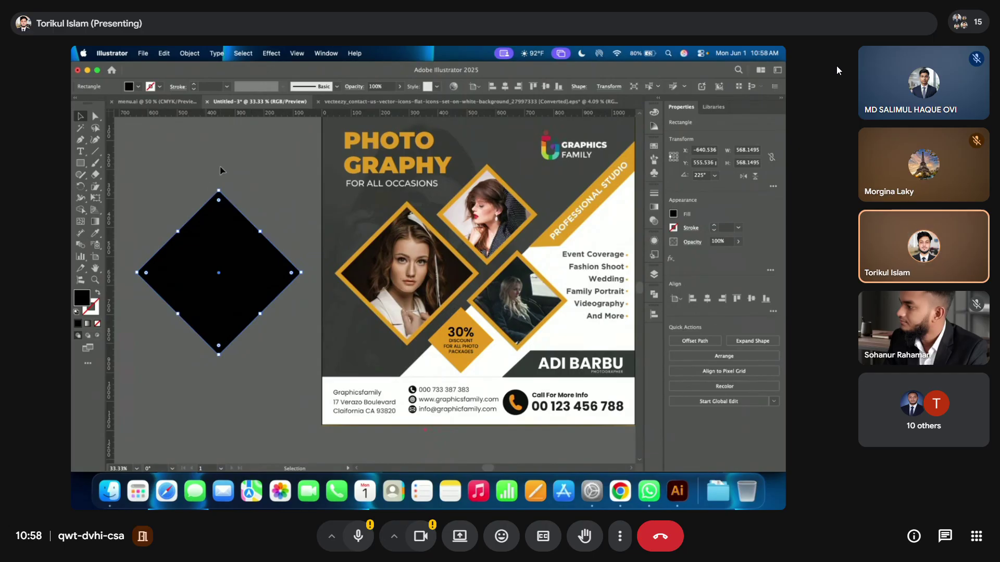
- Deselect the black diamond, switch to Google Chrome and search Google for "girl image"
left_click(290, 315)
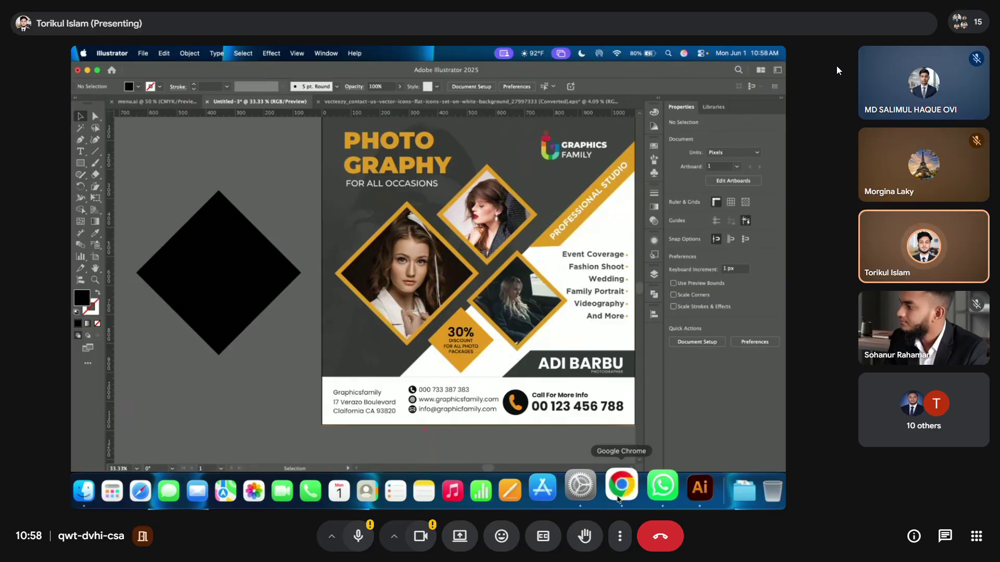
left_click(611, 487)
left_click(676, 72)
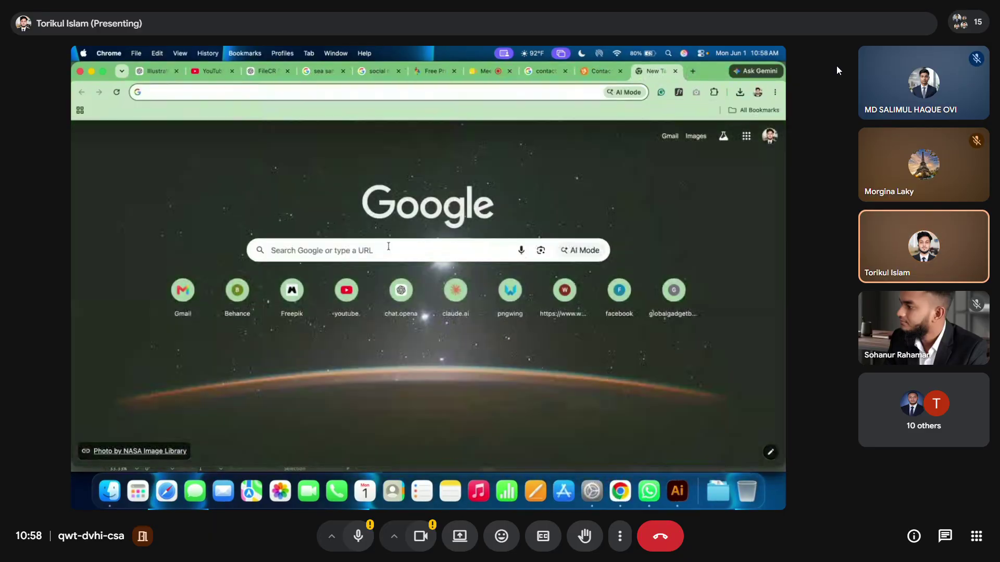
left_click(388, 245)
type("girl i")
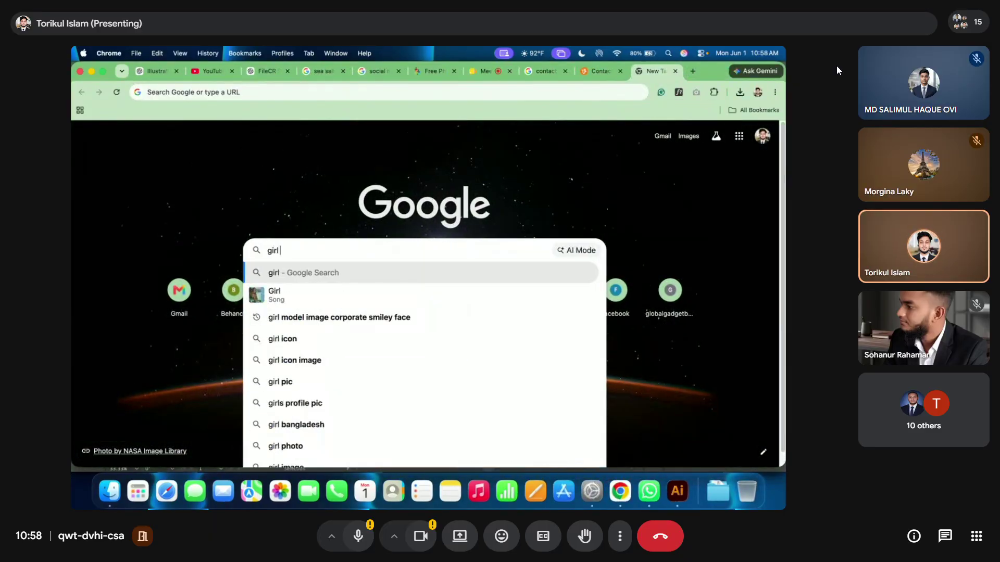
type("mage")
key("Return")
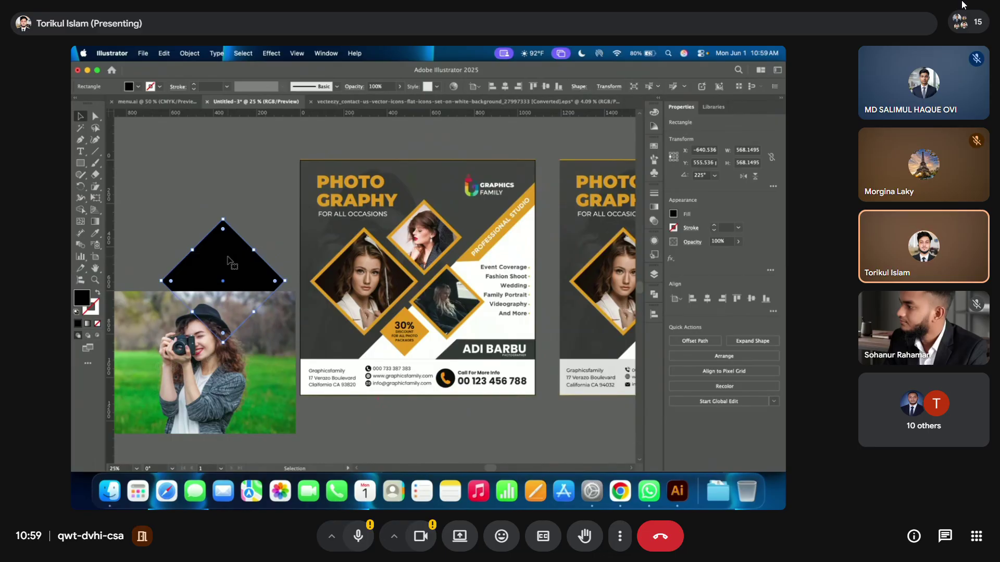
- Reposition the photographer photo beside the flyer, bring the black diamond to the front and place it over the photo
left_click_drag(240, 377, 214, 362)
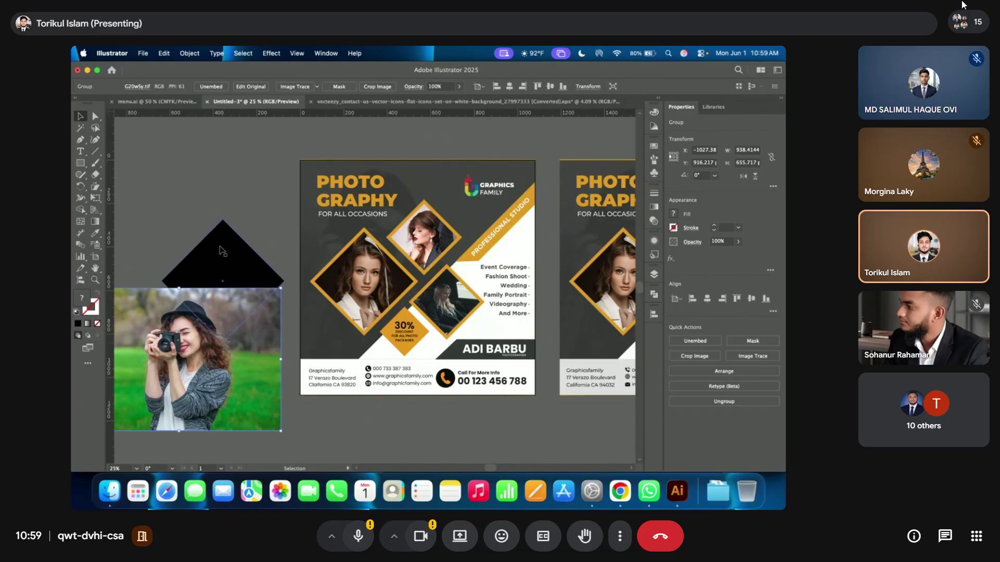
left_click_drag(223, 252, 194, 215)
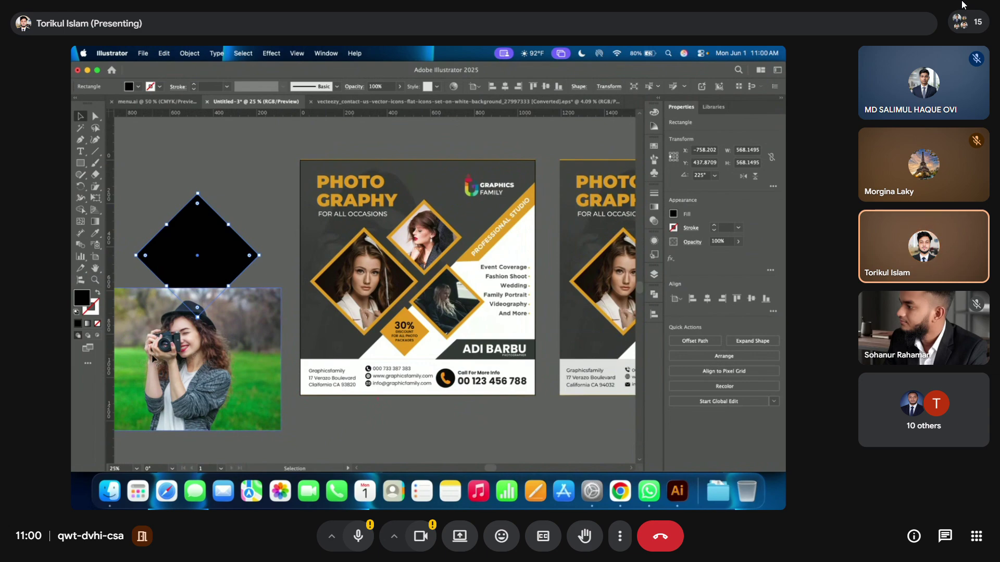
right_click(207, 226)
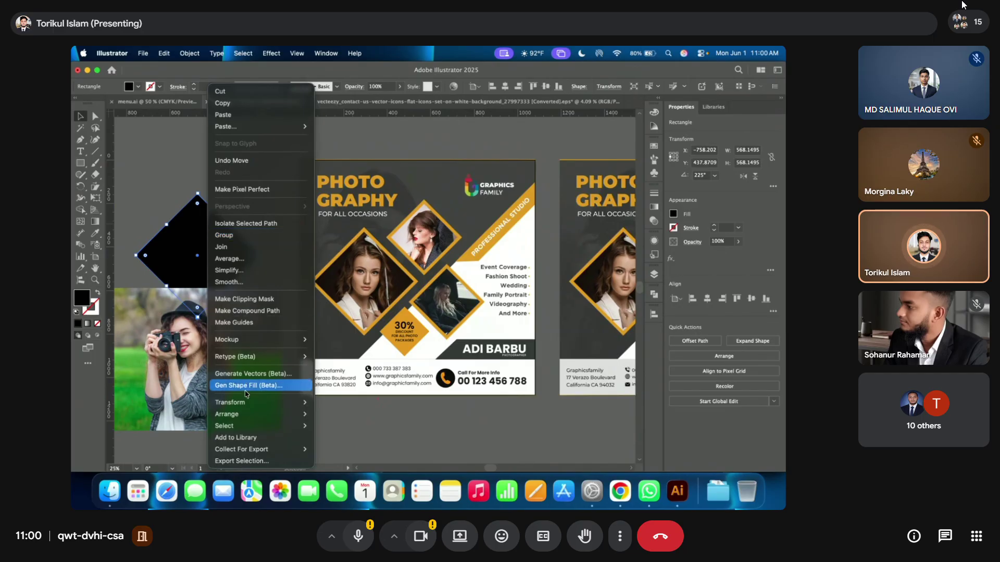
mouse_move(244, 420)
left_click(340, 408)
left_click(298, 388)
left_click_drag(224, 256, 215, 356)
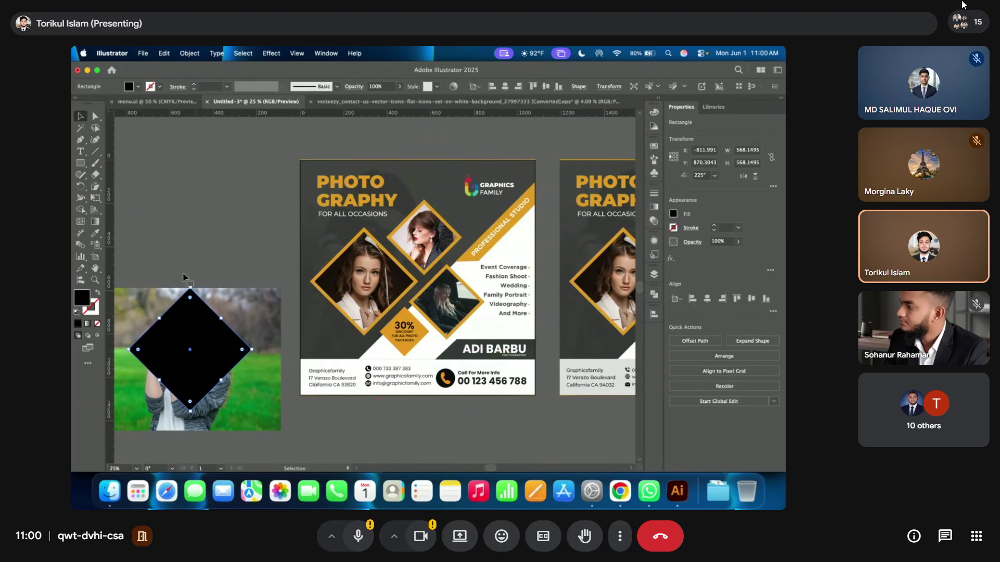
- Shift the black diamond slightly down over the photographer's face, check it selected together with the photo, and deselect both
left_click(200, 304, "shift")
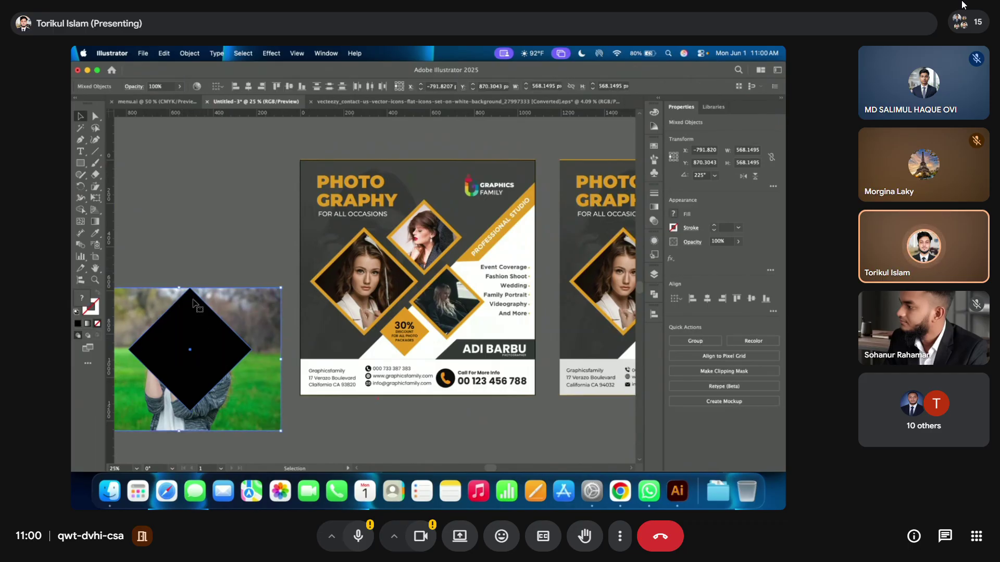
left_click(168, 194)
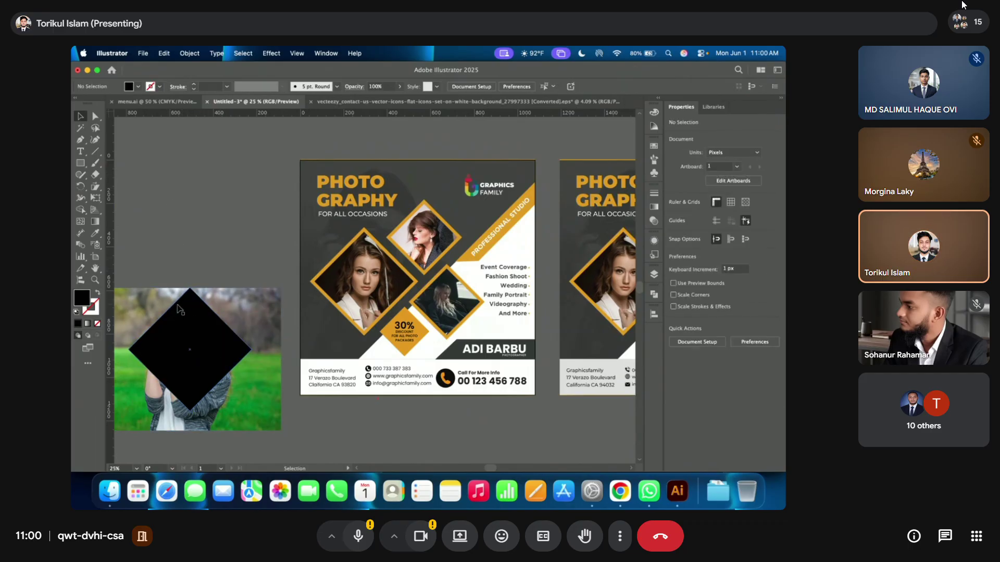
left_click_drag(183, 324, 184, 325)
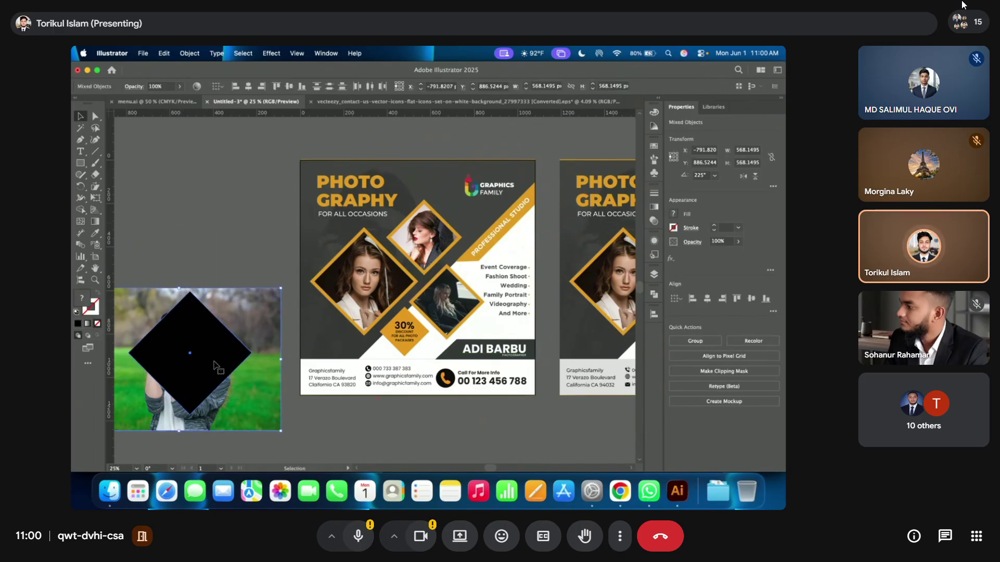
key("super+shift+a")
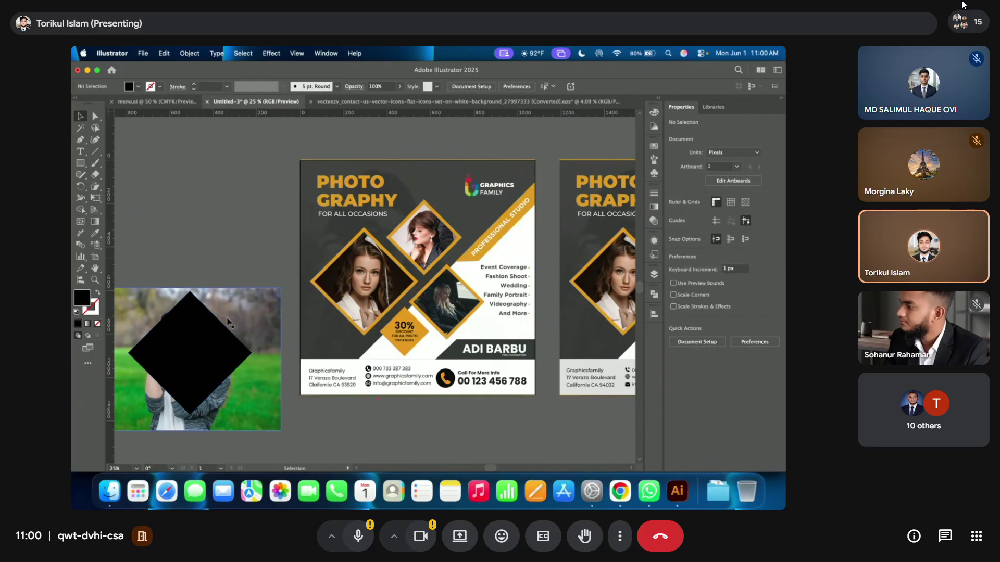
- Select the photo together with the black diamond, make a clipping mask from them and deselect the result
left_click(228, 320)
left_click(208, 334, "shift")
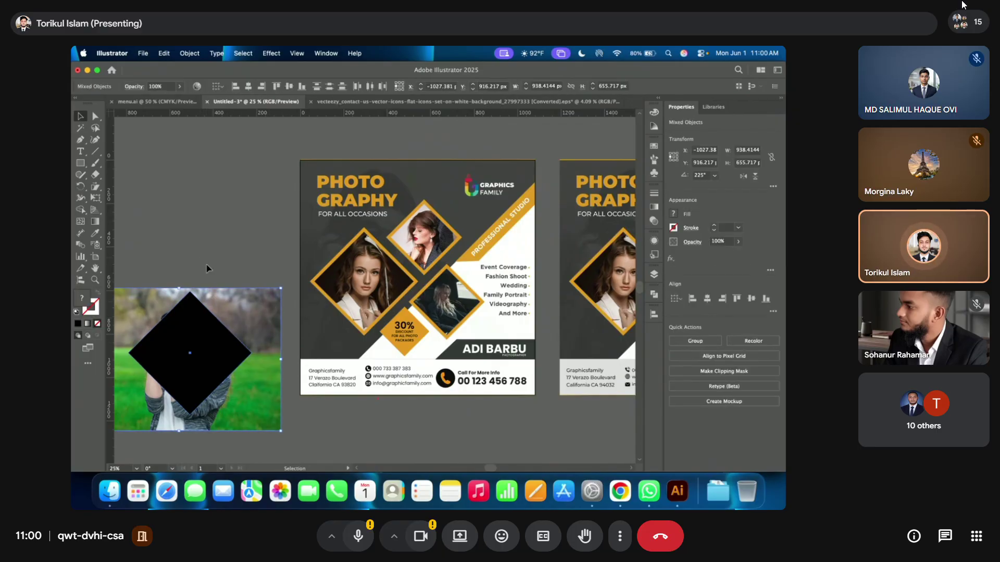
left_click(219, 245)
left_click_drag(160, 403, 160, 402)
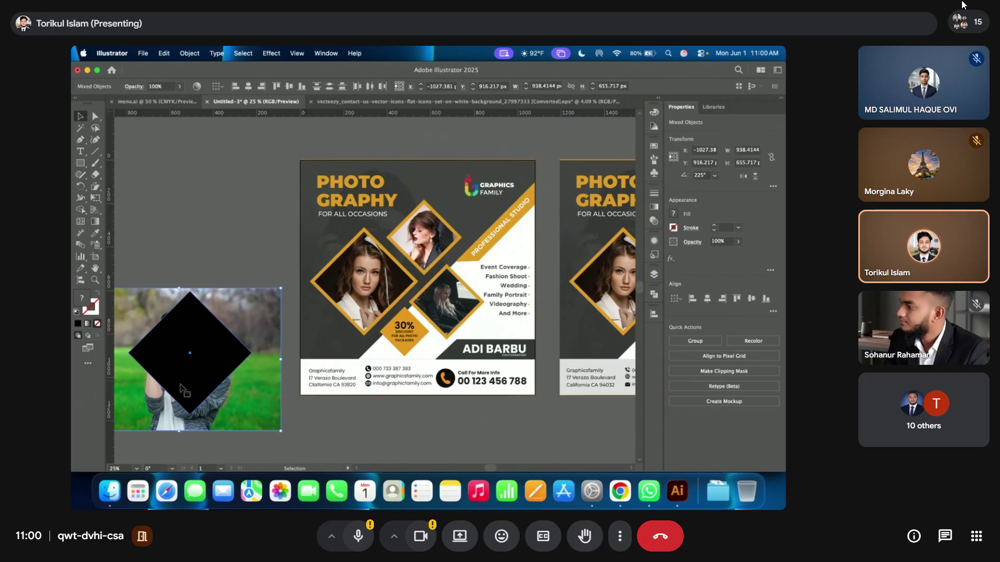
right_click(174, 320)
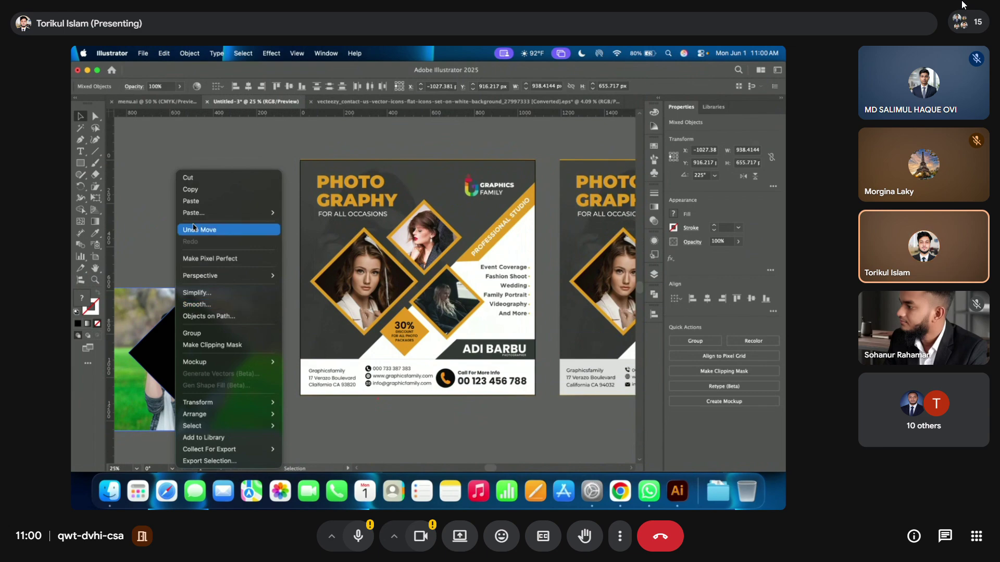
left_click(208, 345)
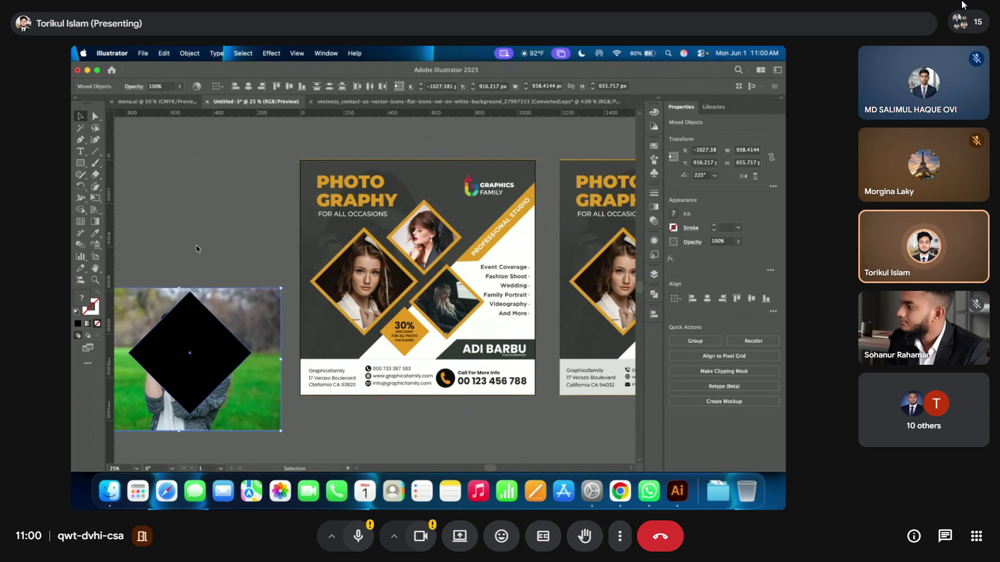
left_click(155, 409)
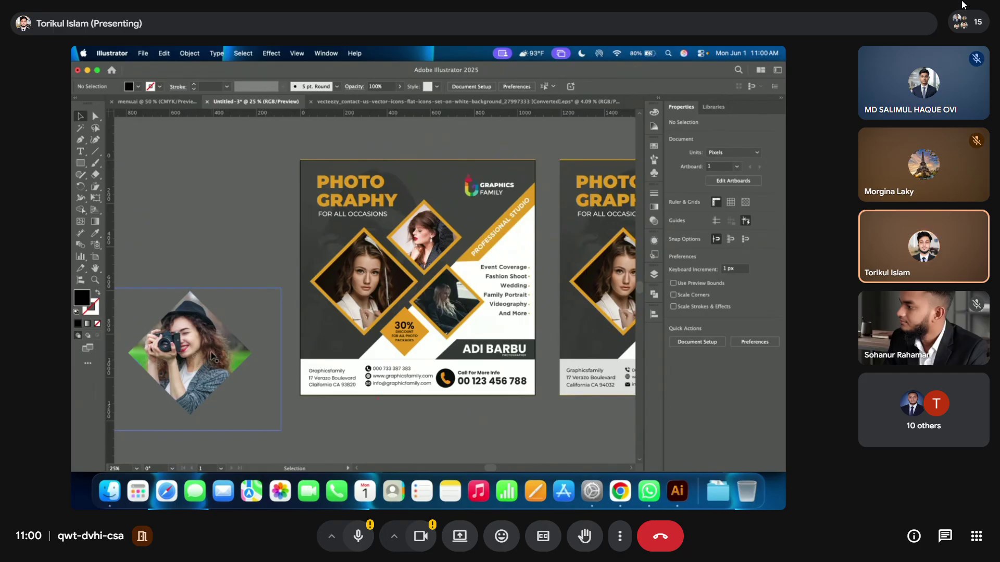
- Undo the clipping mask on the photographer photo
key("a")
key("v")
key("super+alt+7")
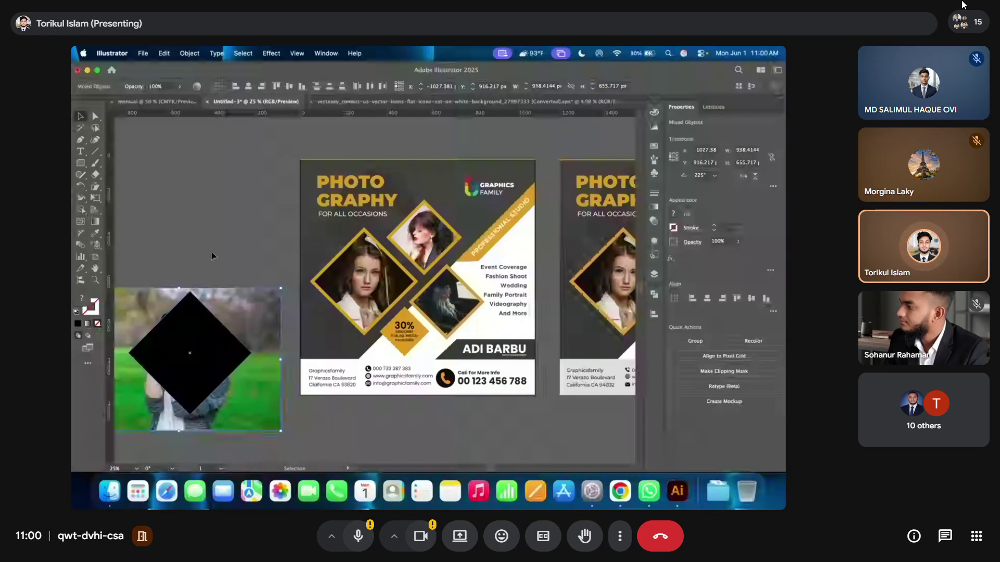
- Paste a copy of the black diamond directly in front of the original over the photographer photo
left_click(174, 334)
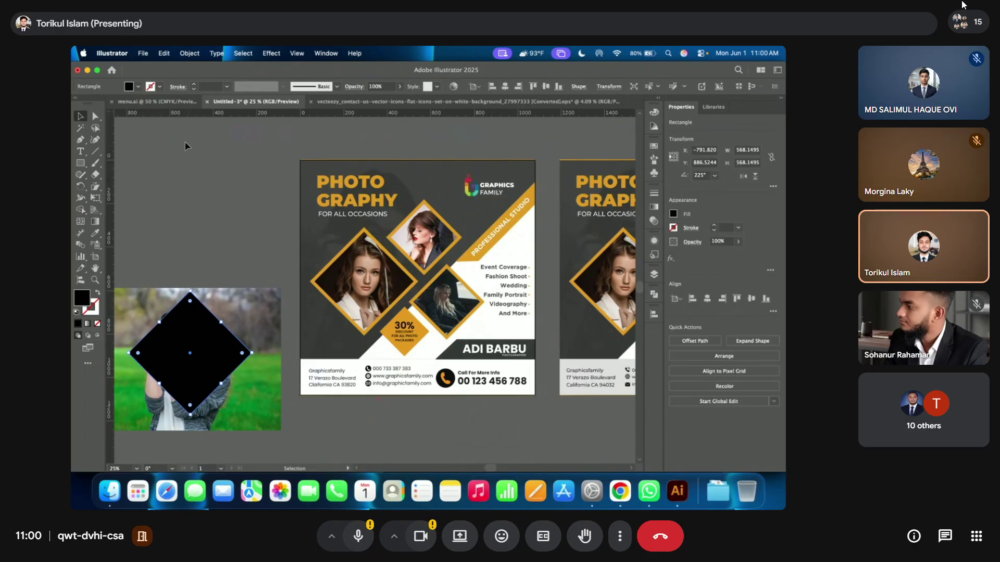
left_click(176, 54)
left_click(164, 53)
left_click(162, 52)
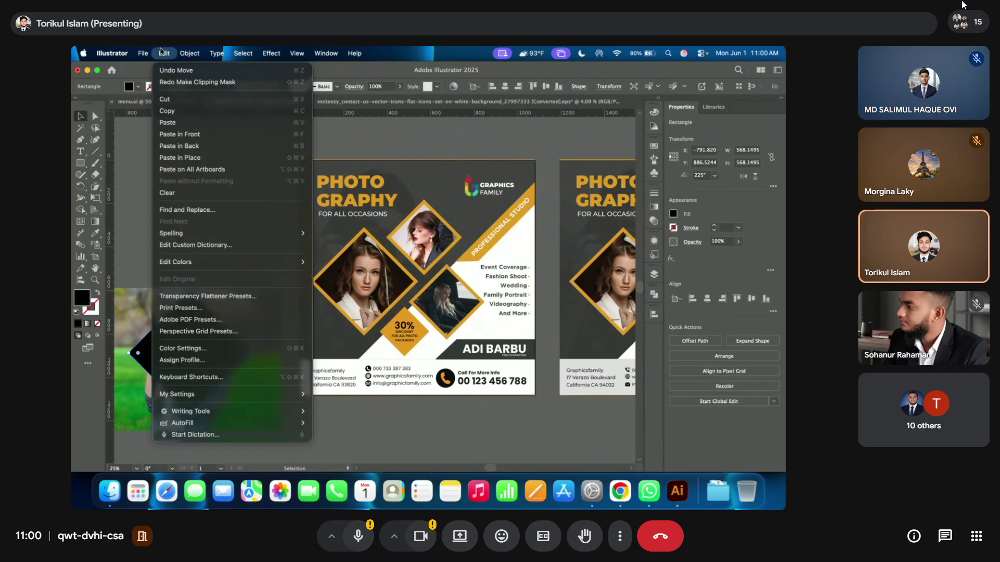
left_click(203, 137)
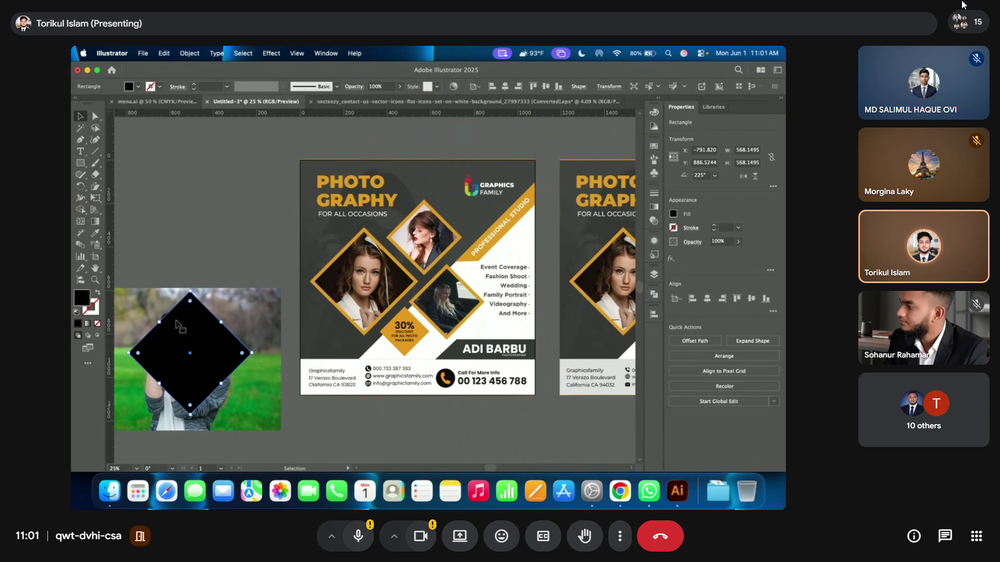
- Hide the pasted copy of the black diamond
left_click(180, 54)
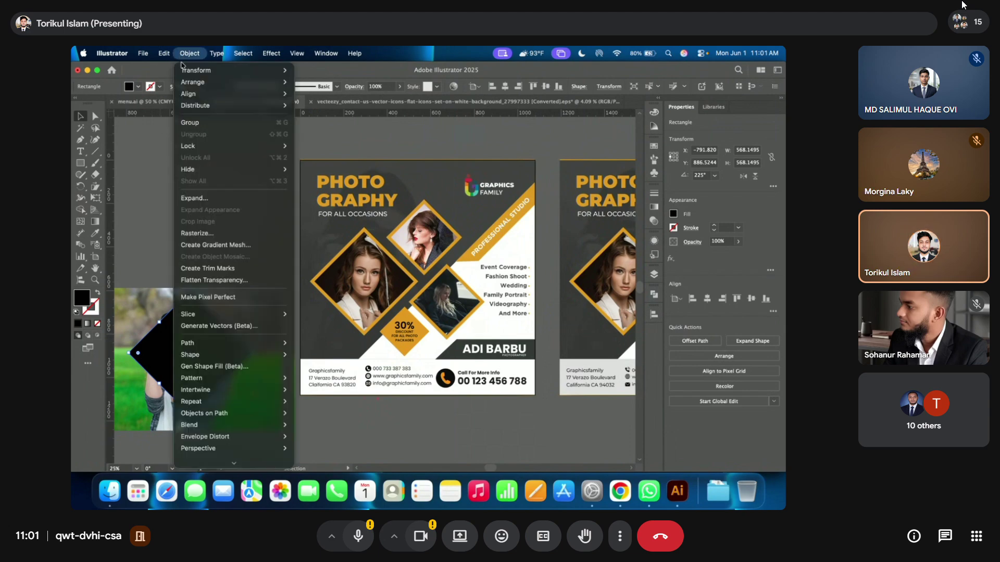
mouse_move(221, 169)
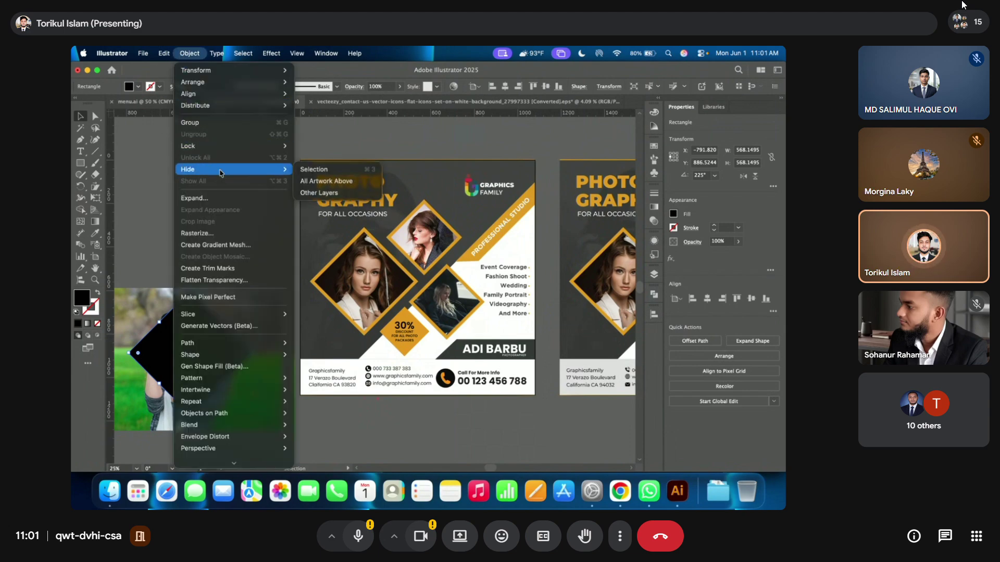
left_click(312, 170)
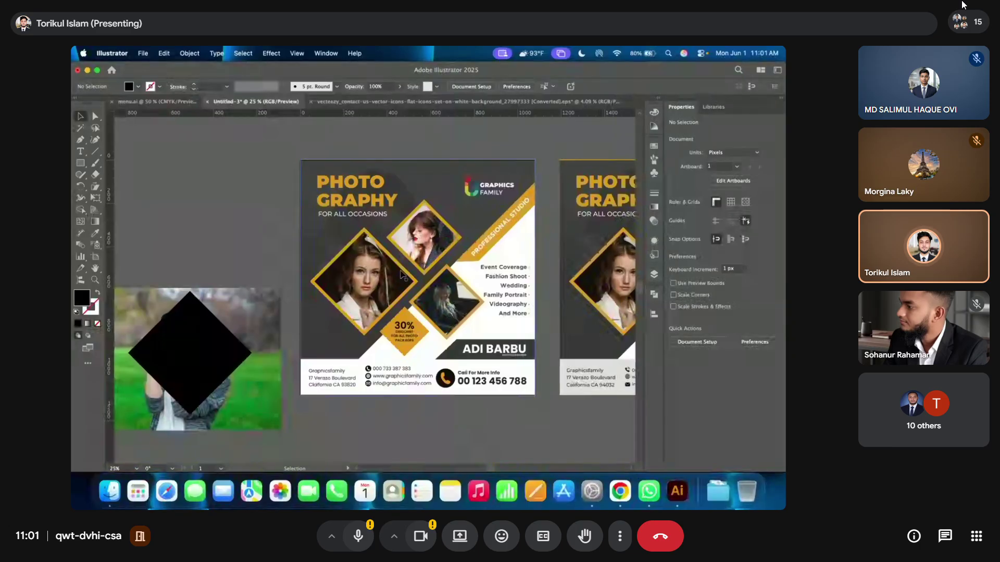
- Make a clipping mask from the photographer photo and the remaining black diamond, and deselect the result
left_click_drag(193, 271, 184, 353)
right_click(183, 353)
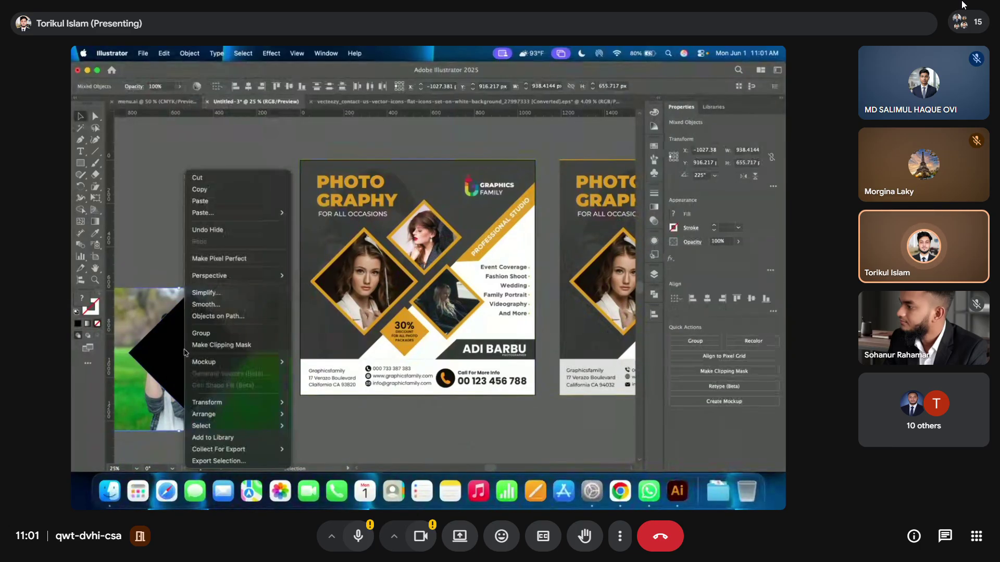
left_click(221, 344)
left_click(201, 238)
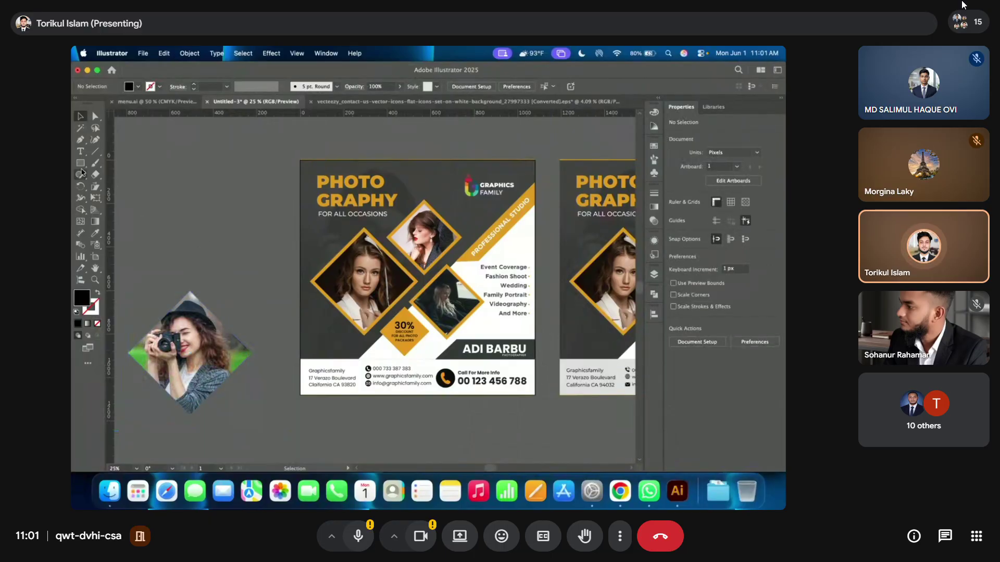
- Draw a black square about 314 px wide above the clipped photo
left_click(80, 163)
left_click(115, 171)
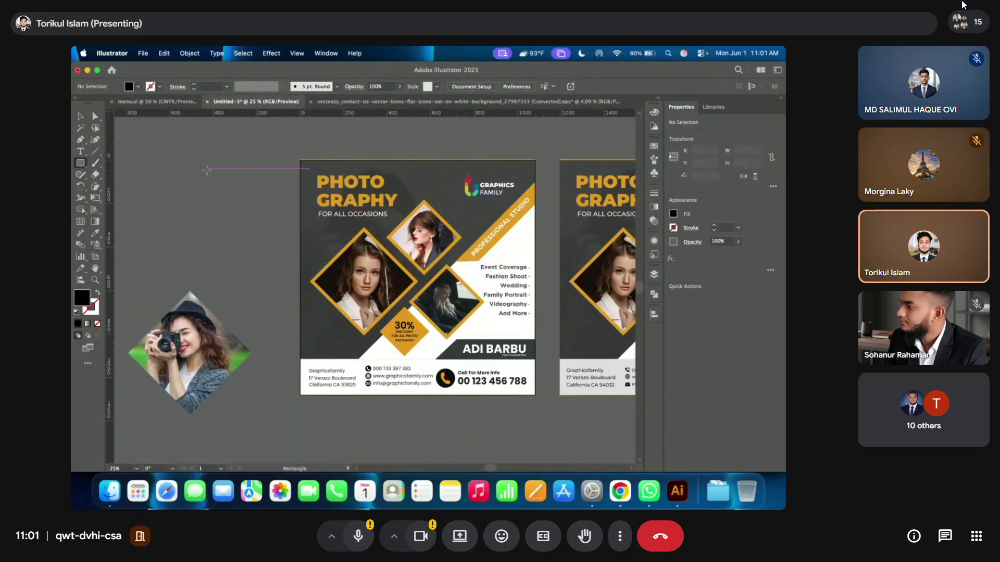
left_click_drag(207, 170, 240, 222)
key("super+z")
left_click_drag(138, 178, 206, 244)
key("v")
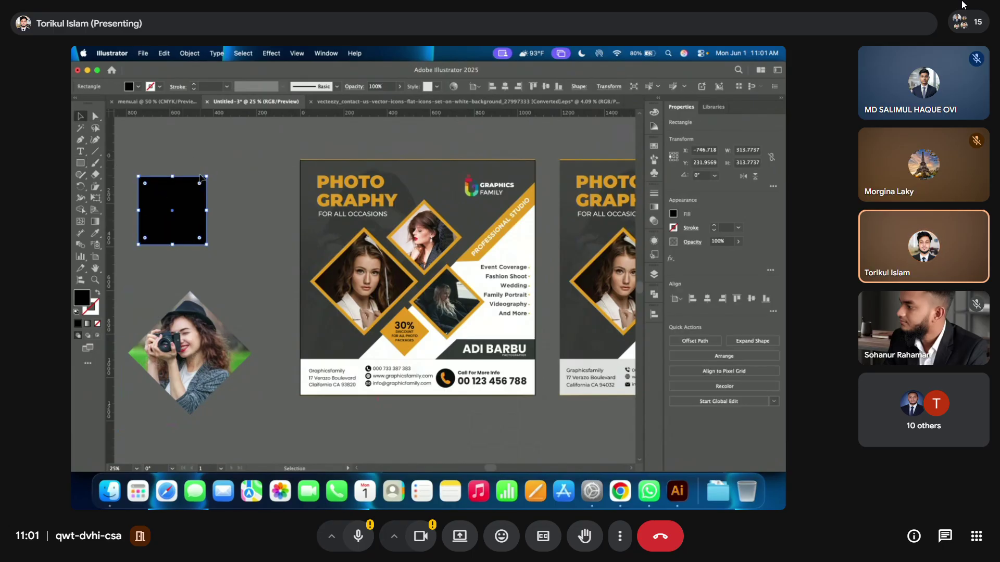
- Turn the black square into a diamond of about 568 px matched to the clipped photo, and delete it
left_click_drag(206, 177, 219, 229)
left_click_drag(167, 199, 185, 328)
left_click_drag(190, 387, 190, 414)
left_click_drag(226, 380, 218, 240)
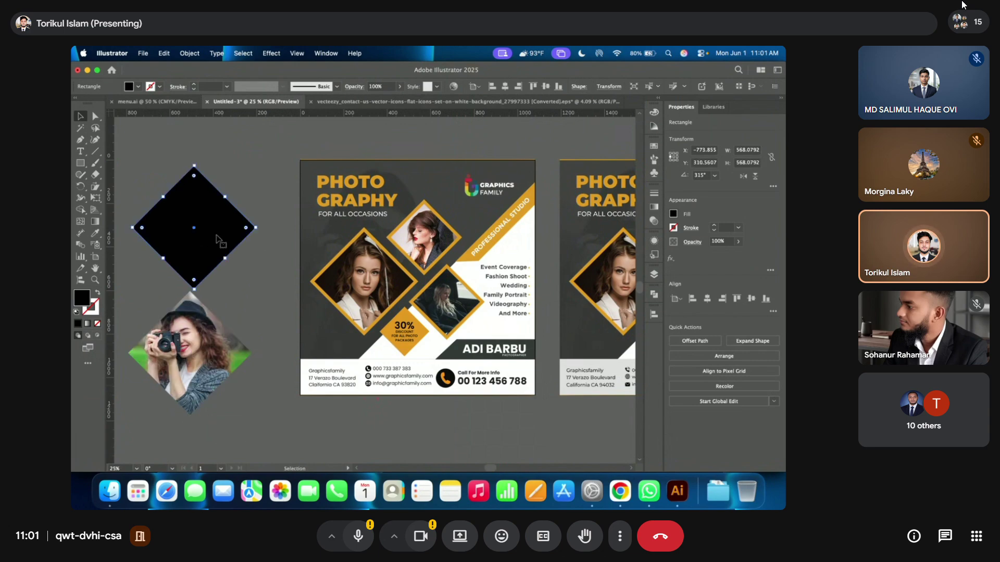
key("Delete")
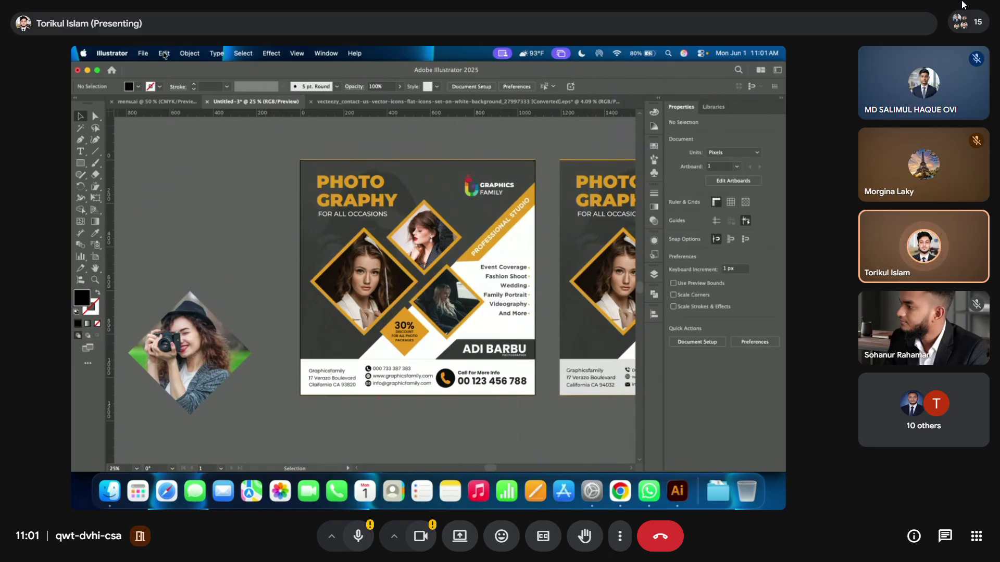
- Show the hidden diamond again over the clipped photo and fill it with orange
left_click(188, 53)
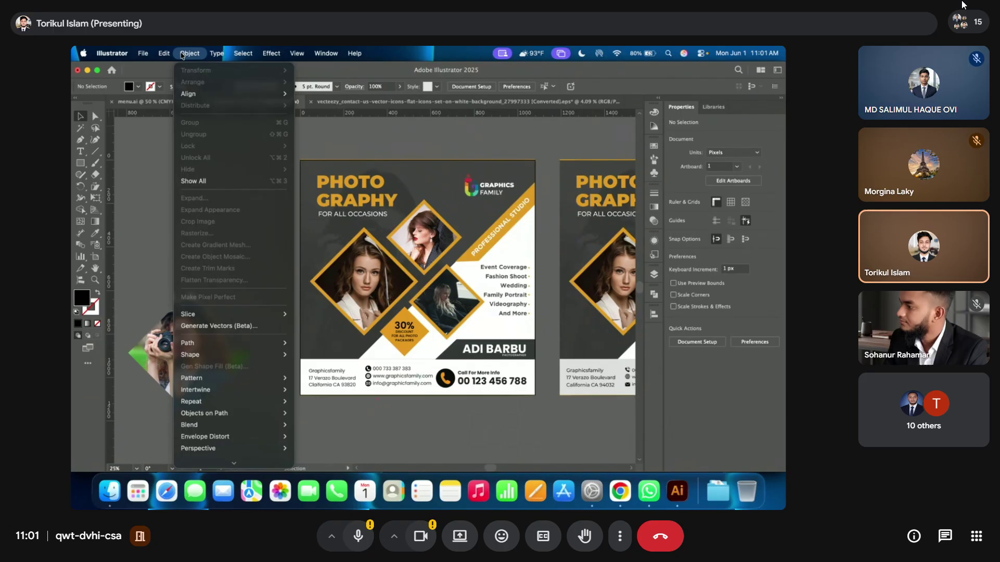
left_click(193, 180)
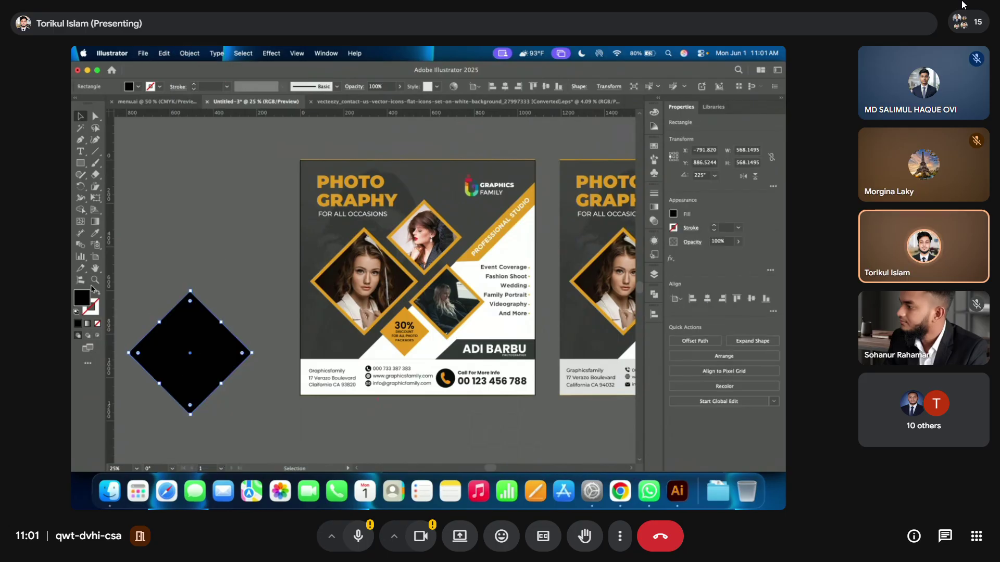
left_click(138, 87)
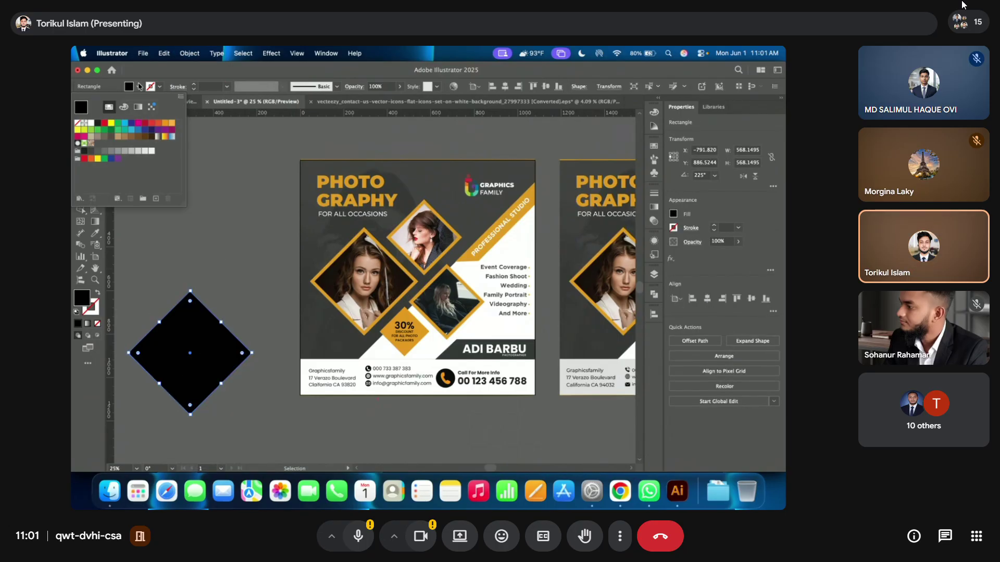
left_click(164, 125)
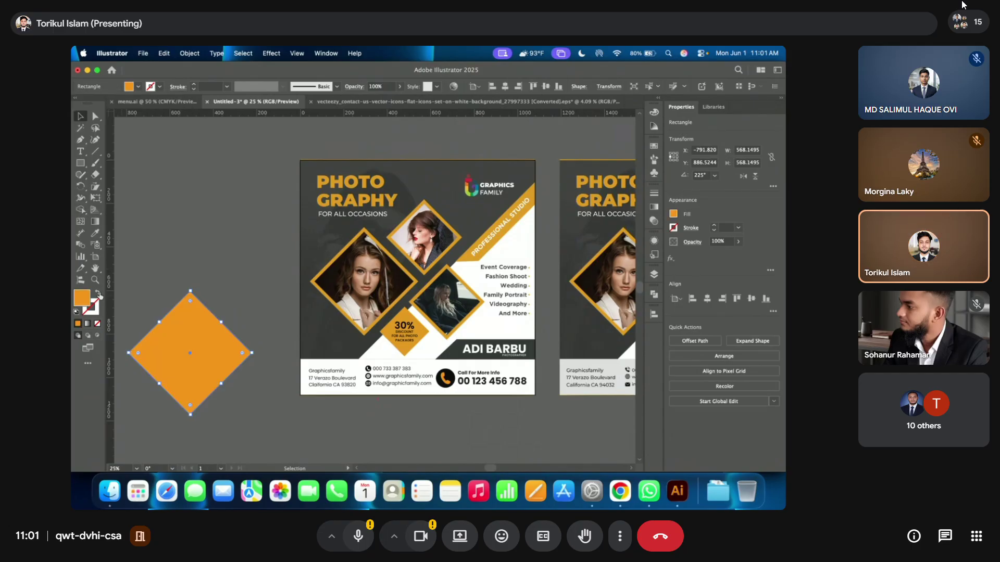
- Swap the diamond's orange fill to its stroke, set the stroke weight to 18 pt and deselect it
left_click(99, 295)
left_click(193, 89)
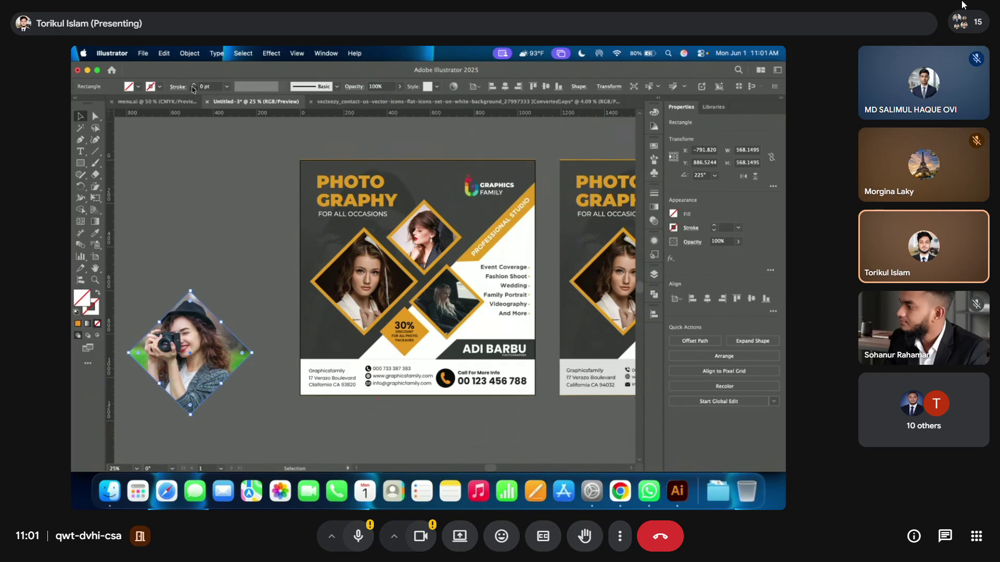
left_click(193, 84)
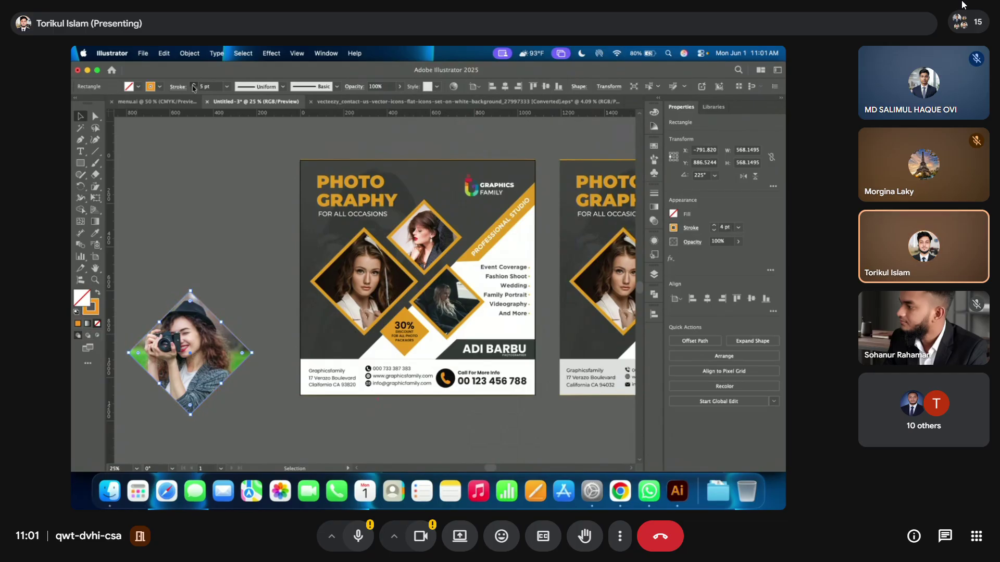
left_click(207, 174)
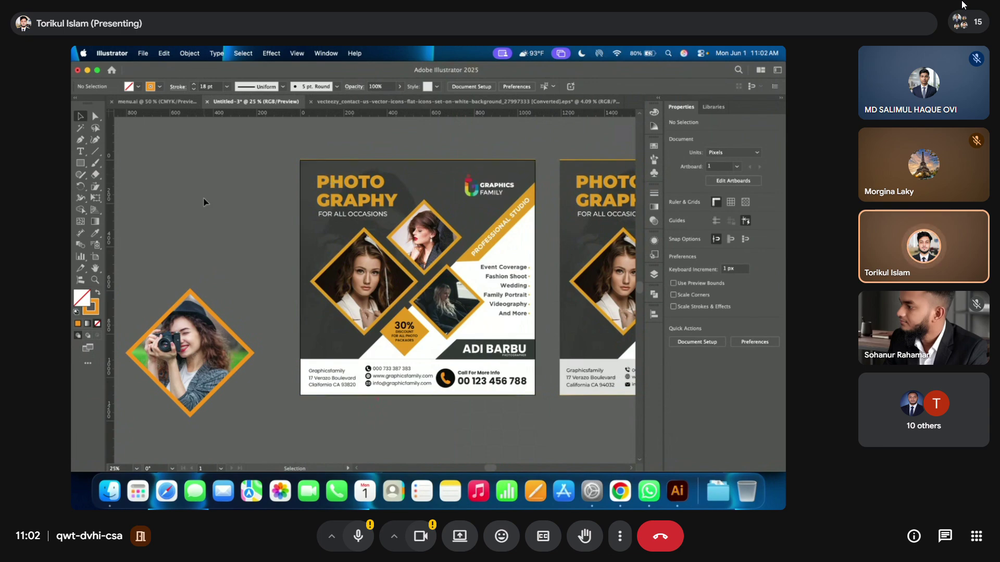
- Move the orange diamond frame off the clipped photo and delete it
left_click_drag(191, 295, 206, 140)
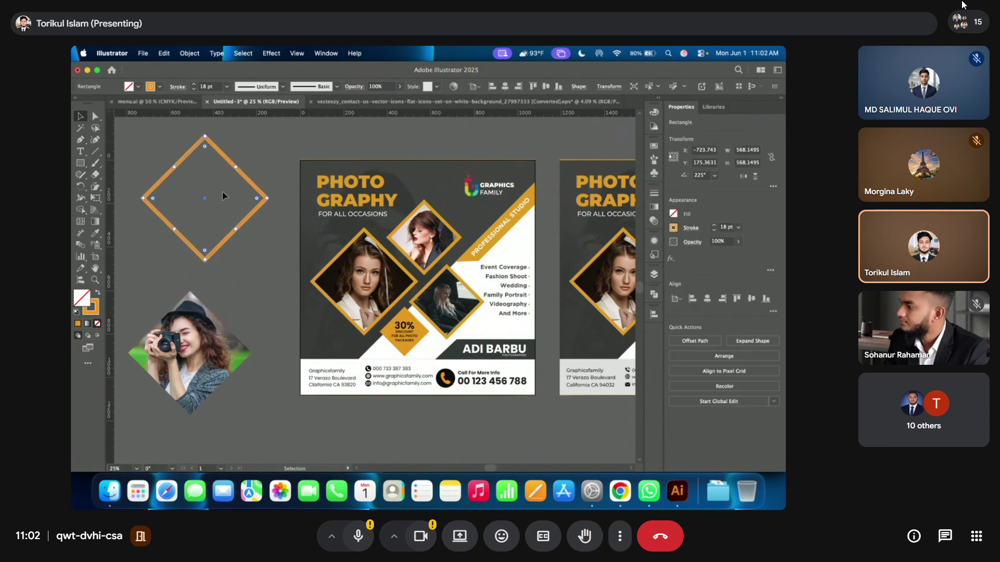
key("Delete")
- Draw a new orange-outlined square, rotate it 45° into a diamond and place it over the clipped photo
key("m")
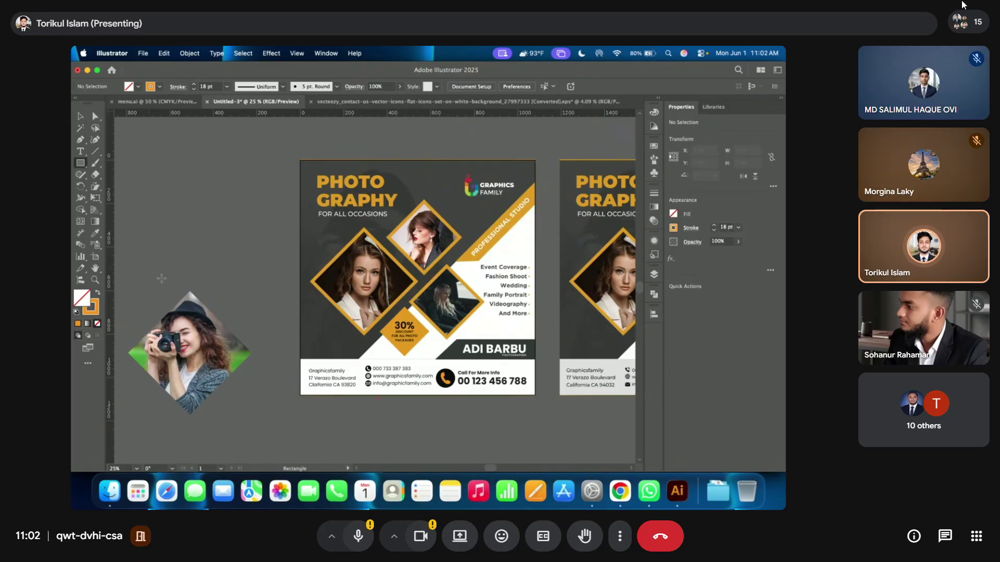
left_click_drag(169, 191, 250, 272)
key("v")
left_click_drag(255, 192, 284, 242)
left_click_drag(230, 198, 210, 315)
- Resize the orange diamond frame to fit around the edges of the clipped photo, and deselect it
scroll(196, 407, "up", 4)
left_click_drag(196, 406, 193, 423)
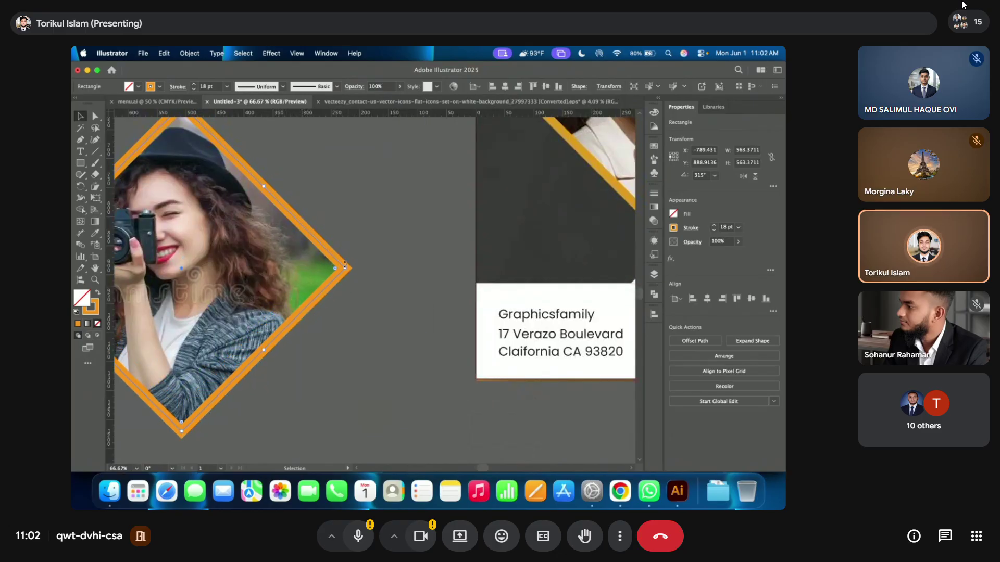
left_click_drag(348, 268, 342, 279)
scroll(343, 279, "down", 3)
left_click(362, 354)
- Group the clipped photo with its orange frame and place the group over the flyer's large diamond photo
scroll(362, 354, "down", 3)
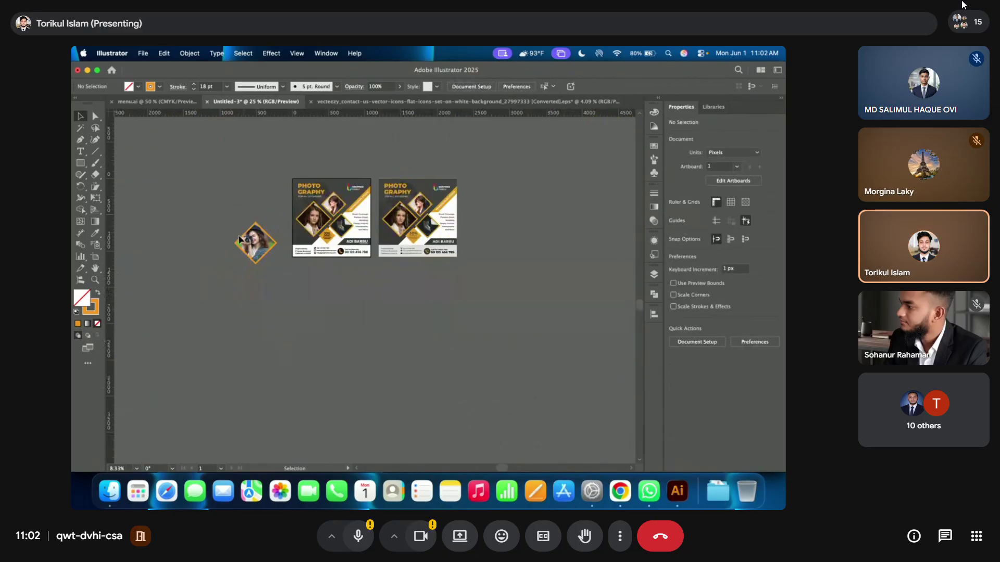
scroll(291, 234, "up", 3)
scroll(235, 255, "down", 2)
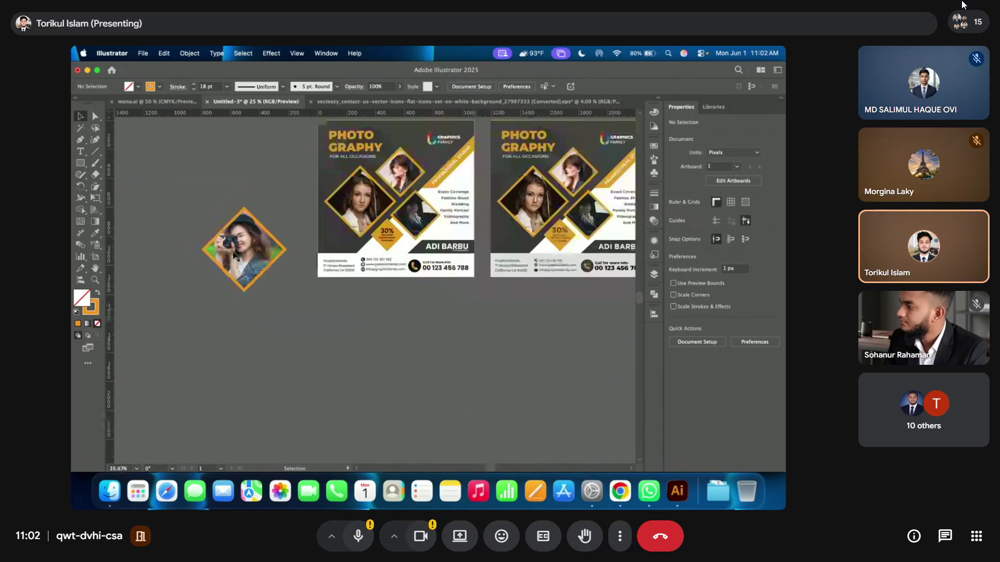
left_click(254, 271)
left_click(276, 330)
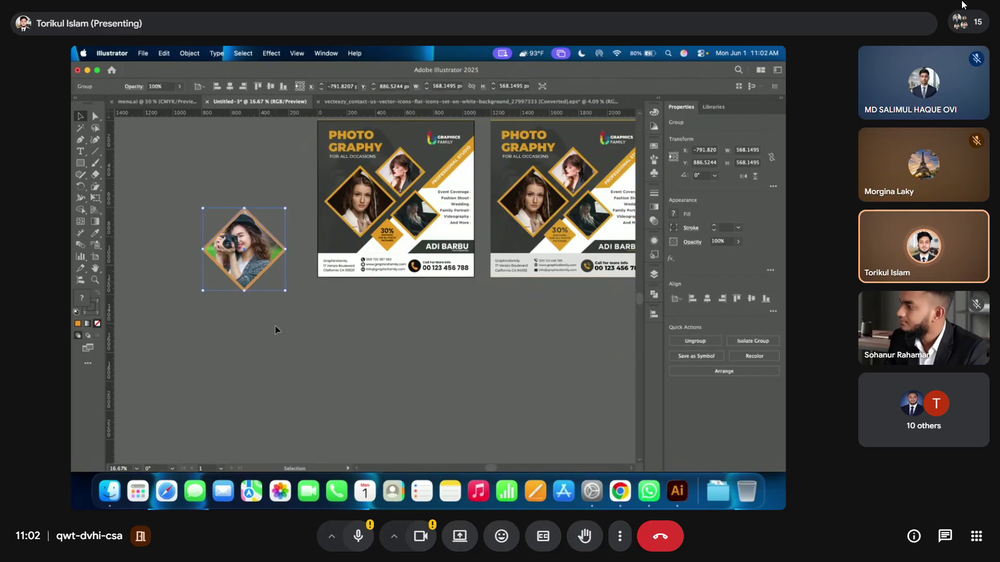
left_click_drag(251, 251, 360, 196)
- Scale the framed photo down to about 480 px to match the flyer's large diamond
scroll(367, 172, "up", 3)
scroll(367, 175, "up", 2)
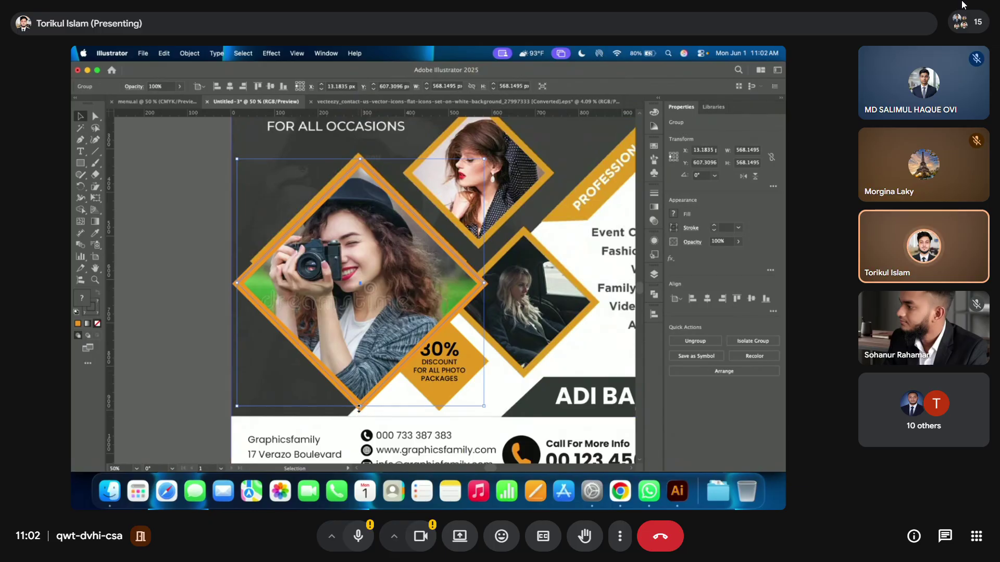
left_click_drag(359, 405, 353, 370)
- Copy the framed photo onto the flyer's upper diamond and scale the copy to about 324 px
scroll(312, 323, "down", 5)
scroll(262, 302, "up", 5)
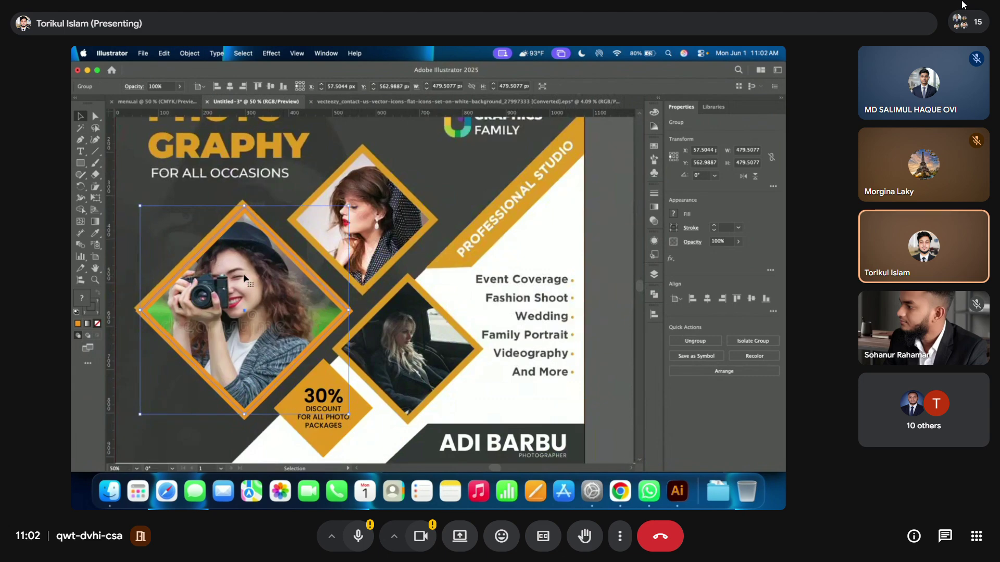
scroll(247, 281, "down", 1)
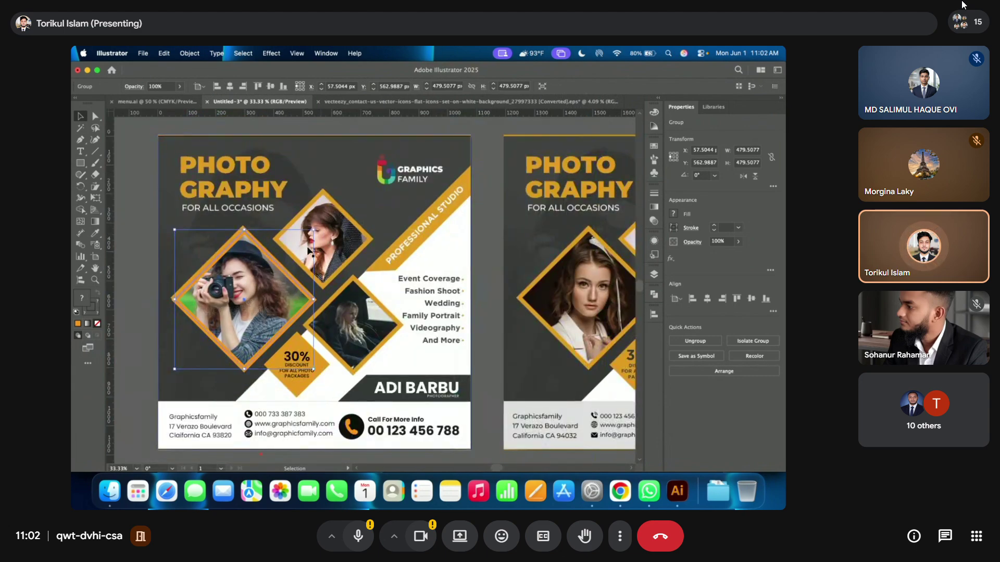
left_click_drag(280, 259, 326, 208)
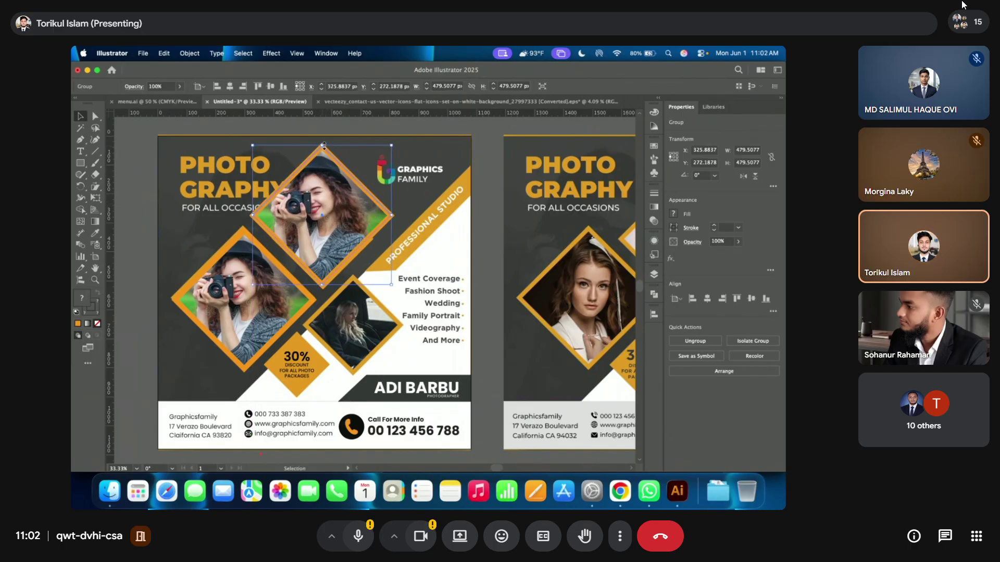
left_click_drag(323, 146, 331, 195)
- Place a copy of the smaller framed photo over the flyer's lower diamond beside the services list
key("super+minus")
key("super+minus")
key("super+minus")
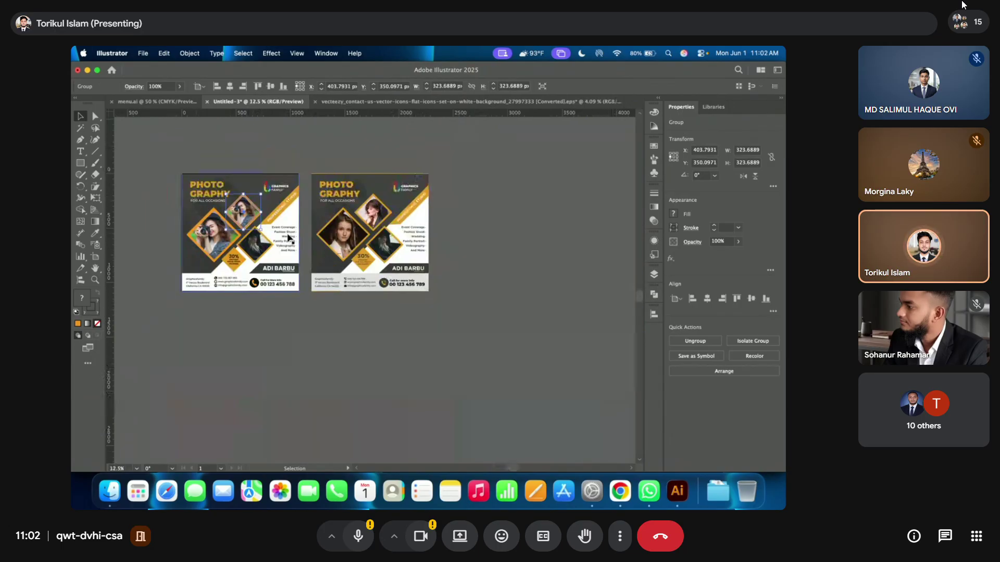
key("super+plus")
key("super+plus")
key("super+plus")
left_click_drag(249, 212, 275, 304)
- Nudge the lower framed photo slightly up and right to cover the diamond beneath it, and deselect it
key("super+plus")
key("super+plus")
key("super+plus")
key("super+minus")
key("super+minus")
key("super+minus")
key("super+minus")
key("super+plus")
key("super+plus")
key("super+plus")
key("super+plus")
key("super+plus")
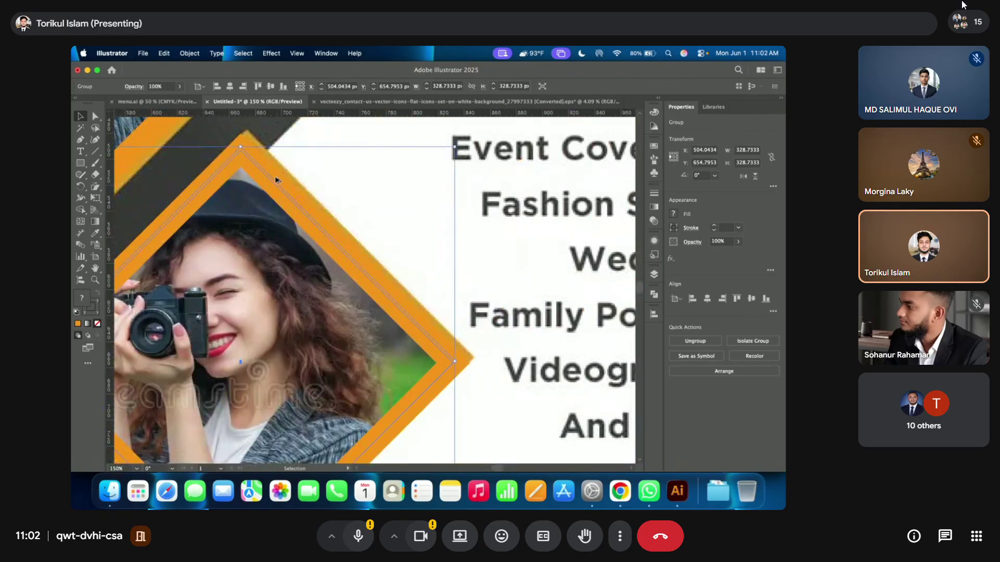
key("super+plus")
left_click_drag(262, 170, 268, 163)
key("super+minus")
key("super+minus")
key("super+minus")
key("super+minus")
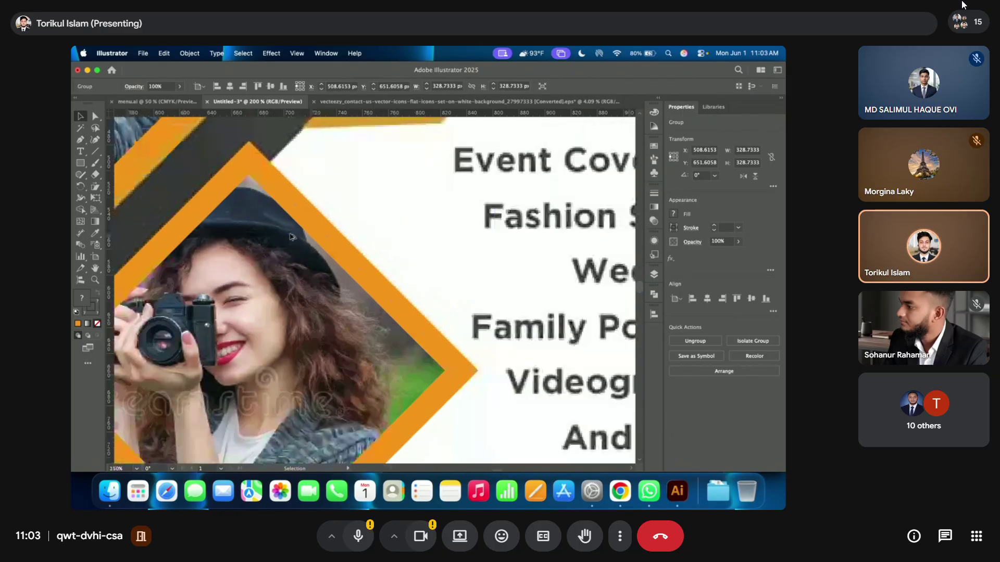
key("super+minus")
key("super+minus")
key("super+minus")
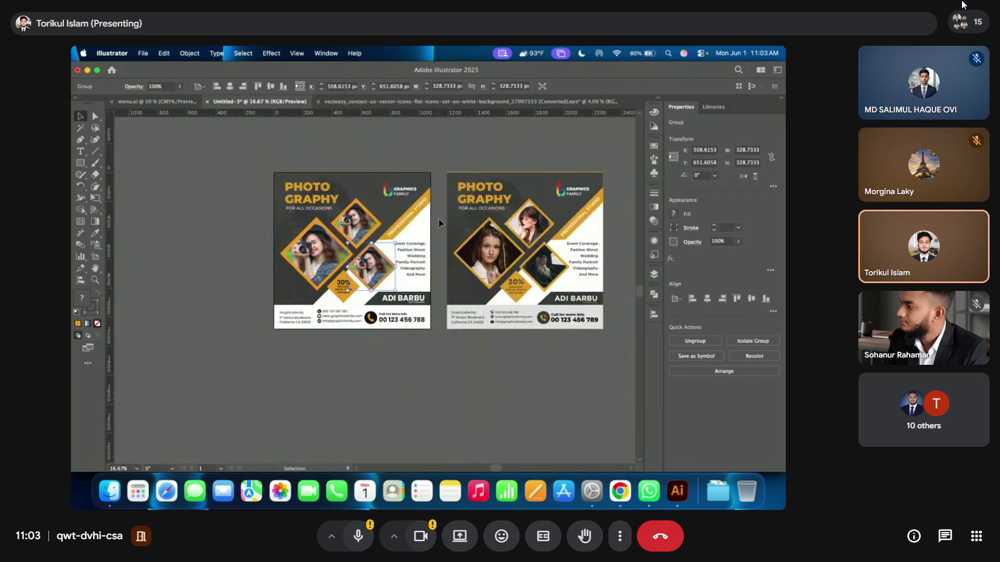
key("super+shift+a")
- Move the reference flyer image from beneath the recreated elements to the empty area left of the artboard
key("super+plus")
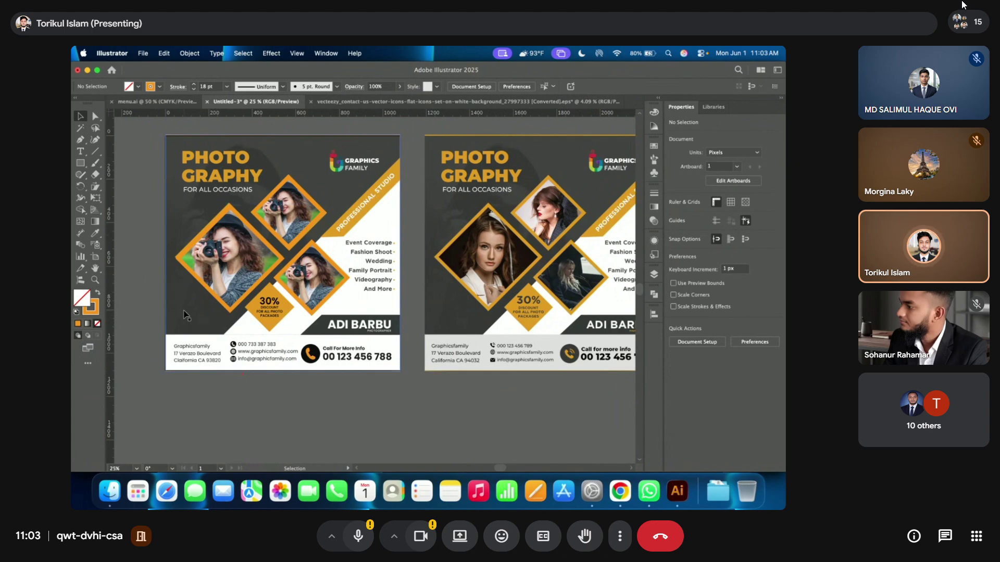
left_click_drag(305, 161, 156, 221)
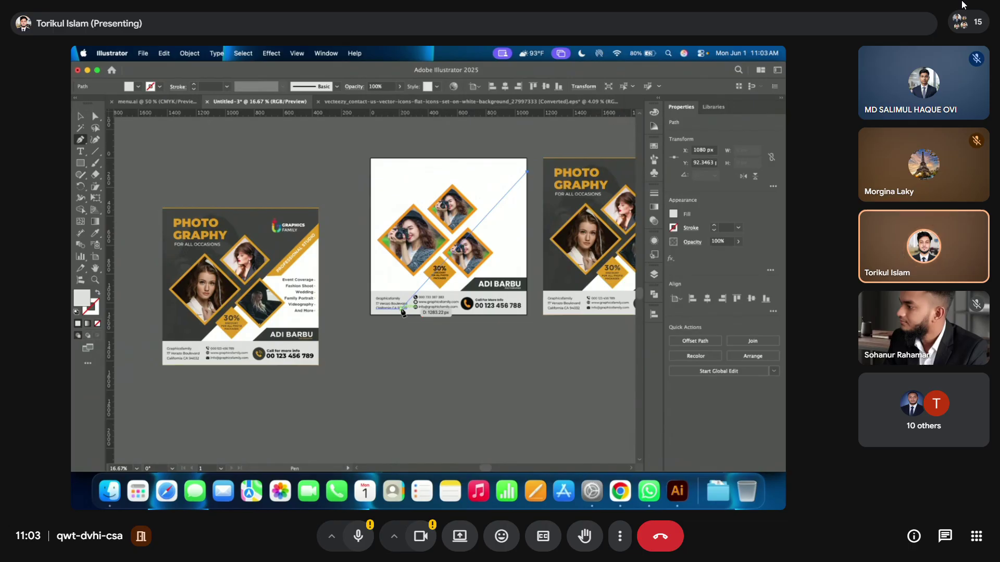
- Draw the large angled background shape with the Pen tool, covering the artboard's upper-left area down to the footer, about 1080 × 987 px
scroll(402, 312, "up", 1)
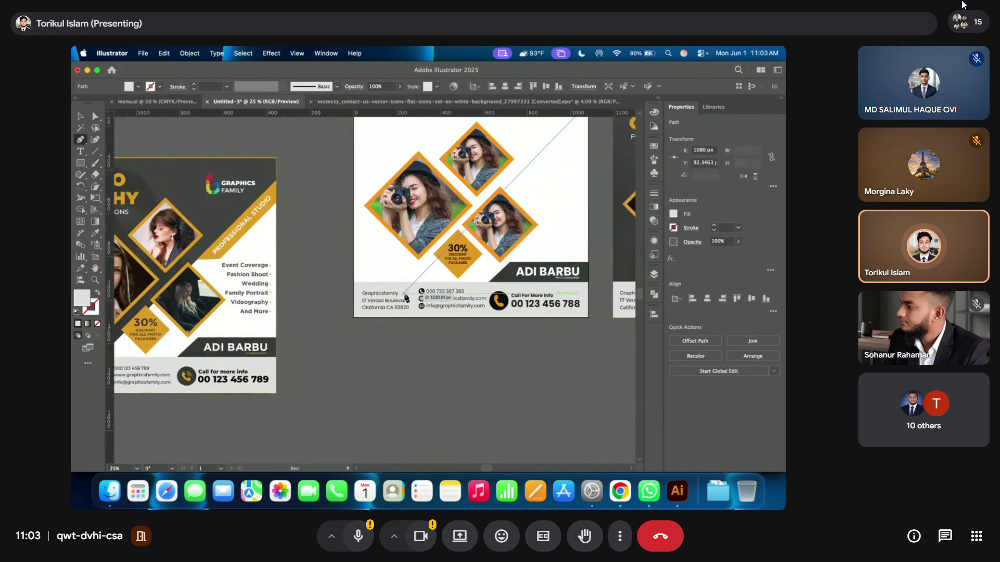
left_click(407, 295)
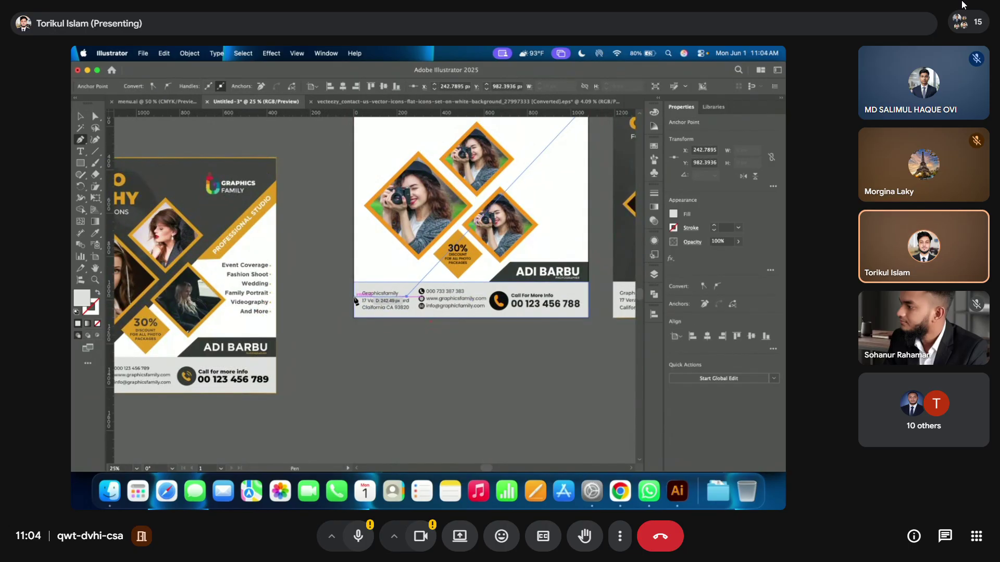
left_click(354, 298)
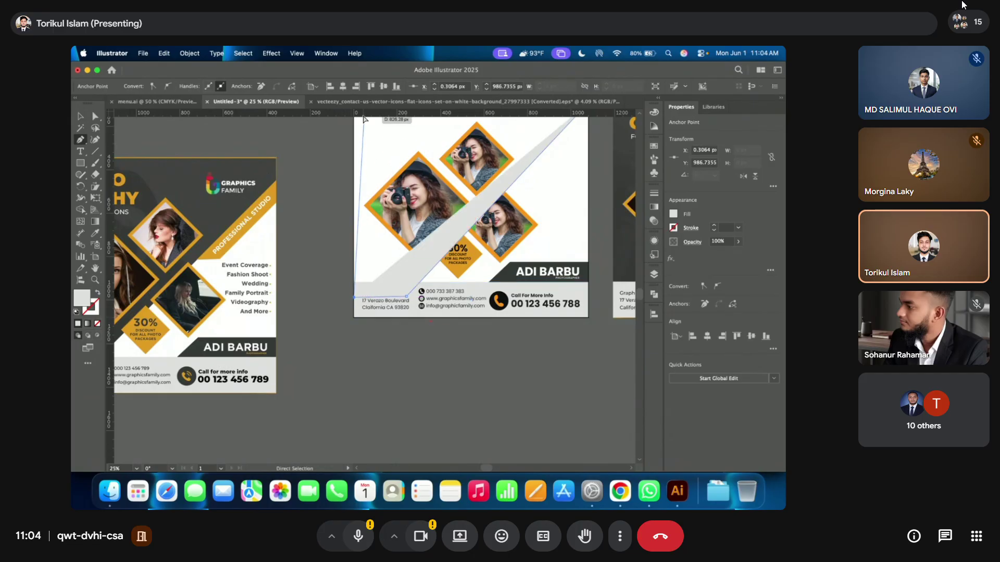
scroll(362, 152, "up", 5)
left_click(354, 331)
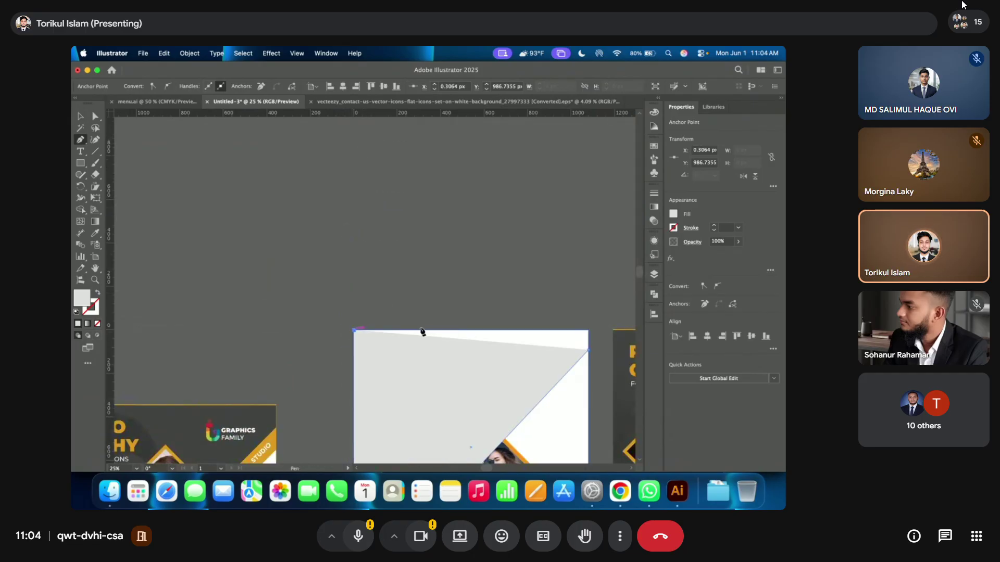
left_click(588, 330)
left_click(589, 342)
scroll(419, 221, "down", 1)
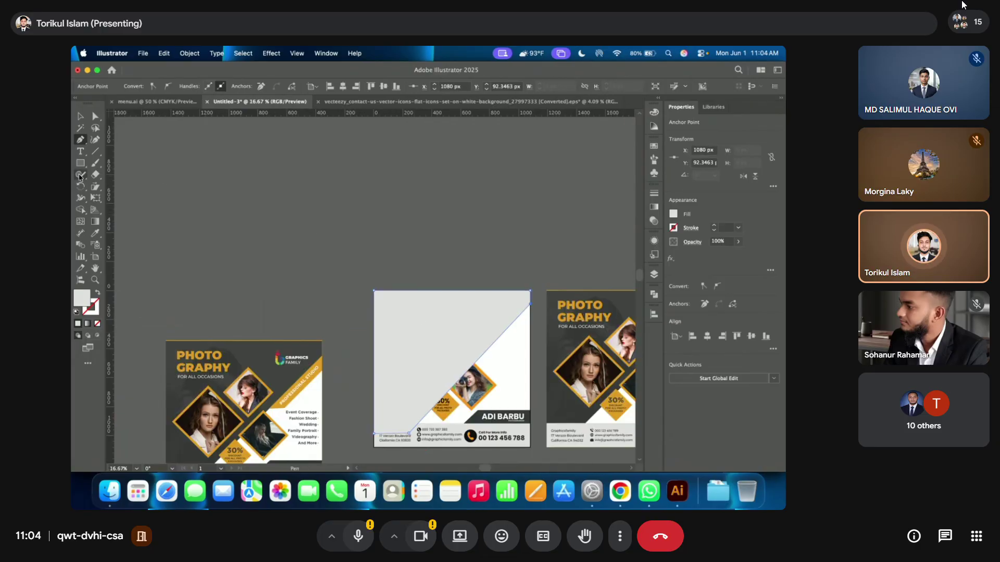
- Fill the angled background shape with the dark grey sampled from the reference flyer, and deselect it
left_click(80, 116)
left_click(96, 232)
left_click(254, 345)
scroll(258, 344, "down", 5)
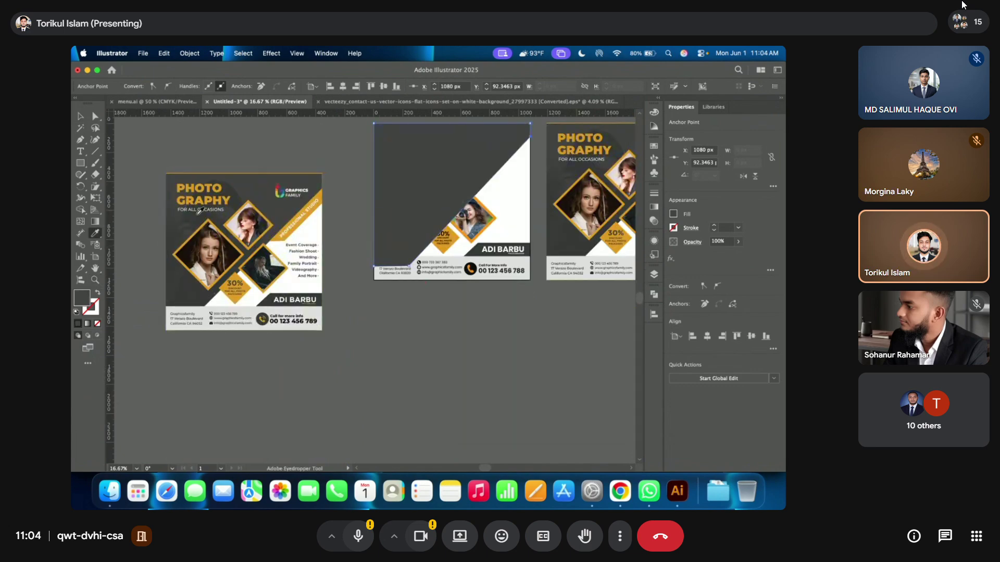
scroll(226, 248, "up", 1)
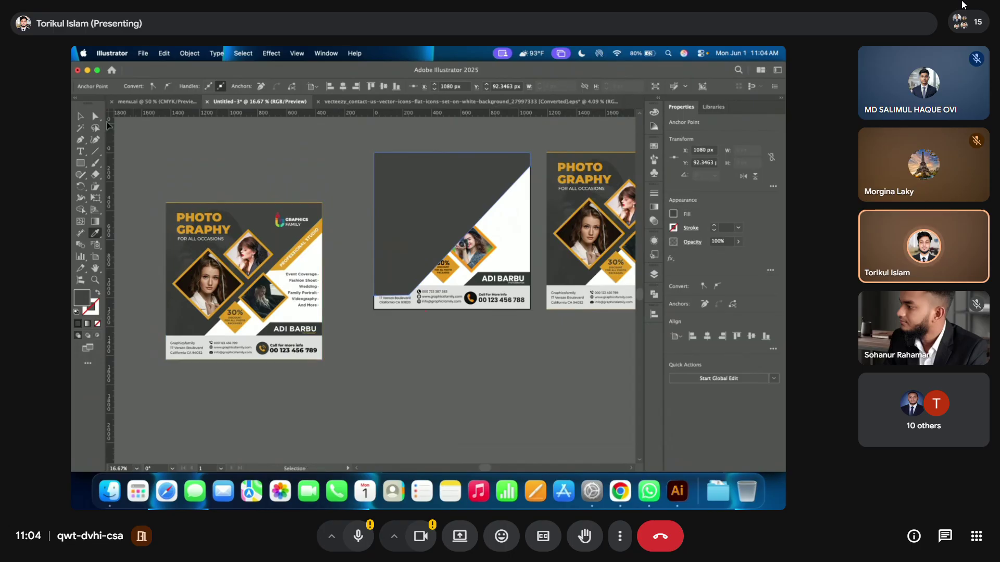
left_click(80, 116)
left_click(235, 172)
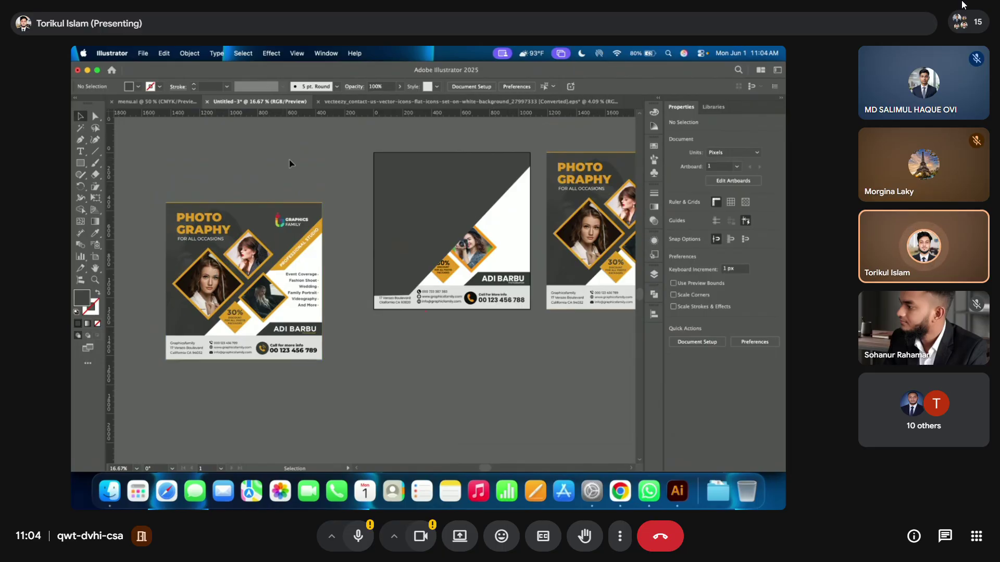
- Copy the dark grey background shape, paste the duplicate in front at the same position, and deselect it
left_click(461, 195)
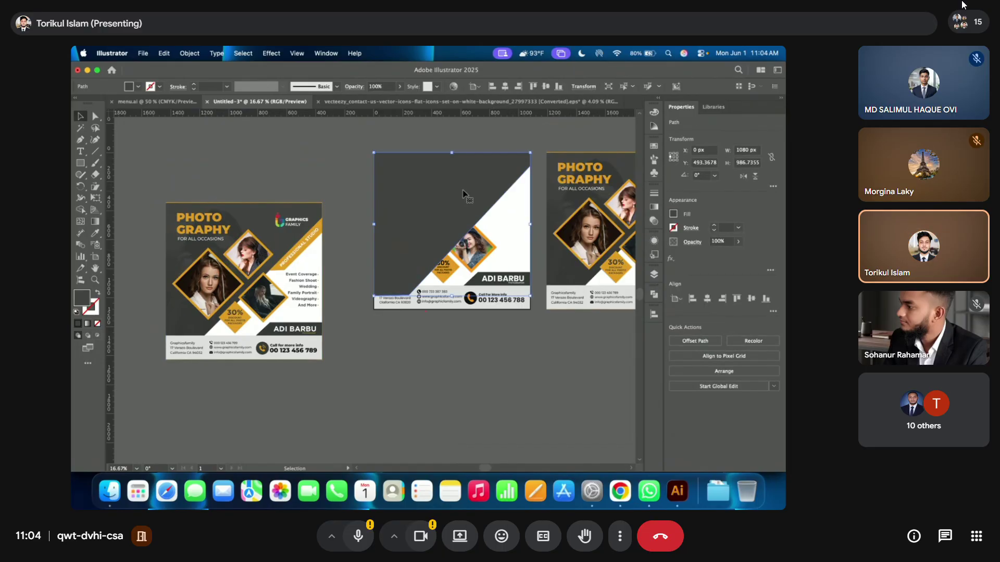
left_click(164, 54)
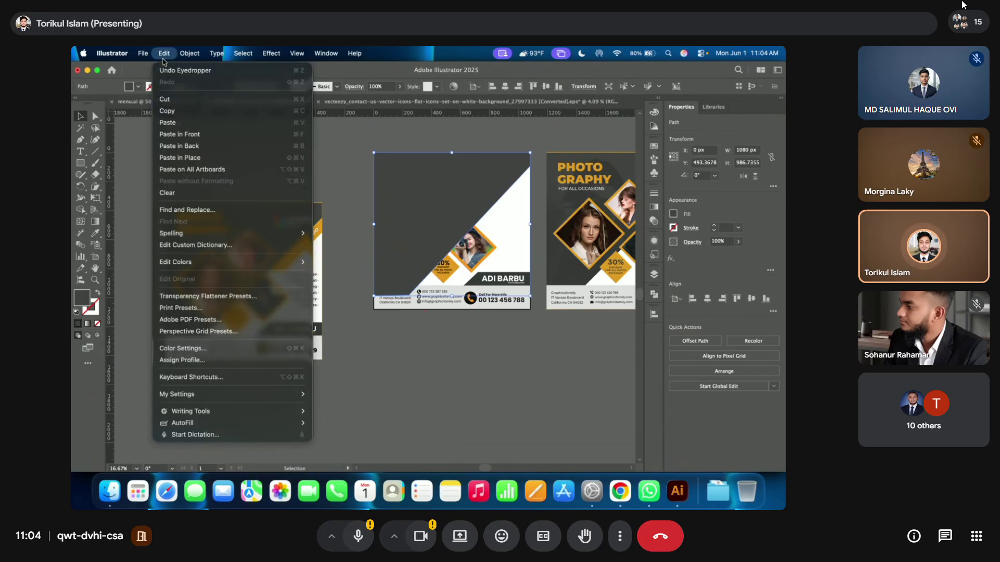
left_click(164, 53)
left_click(164, 53)
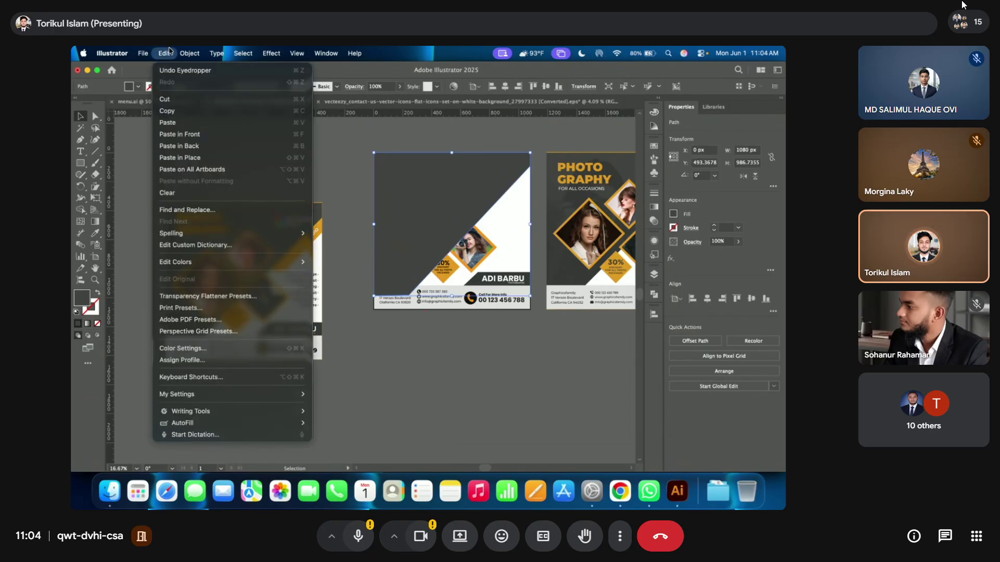
left_click(195, 135)
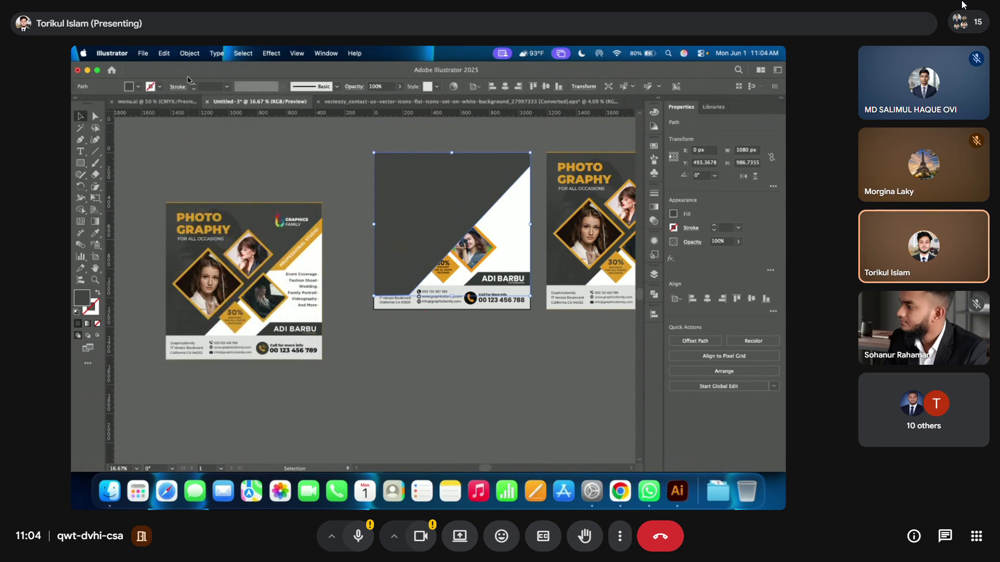
left_click(494, 405)
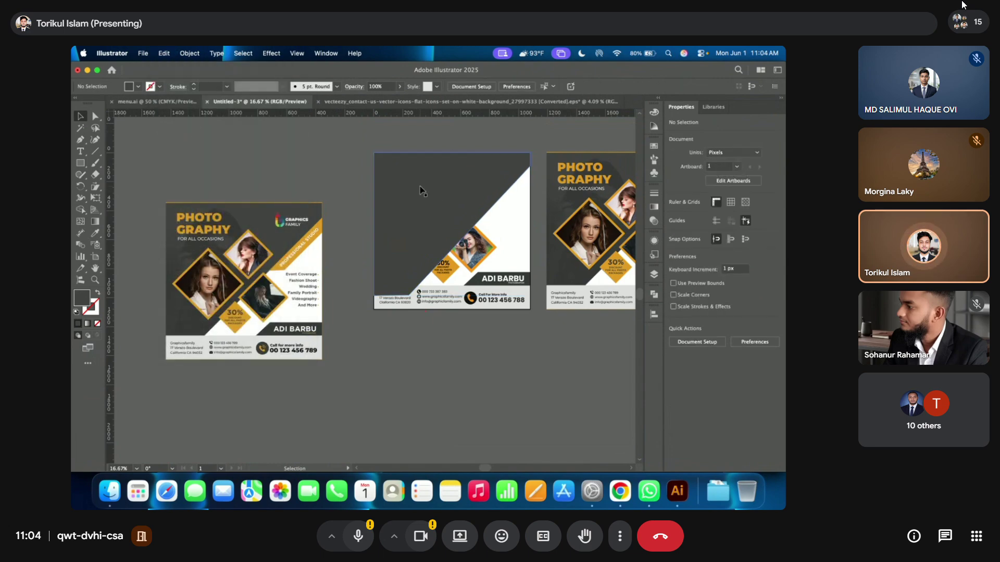
- Hide the front copy of the dark grey background shape, leaving the original beneath it in place
left_click_drag(421, 192, 470, 258)
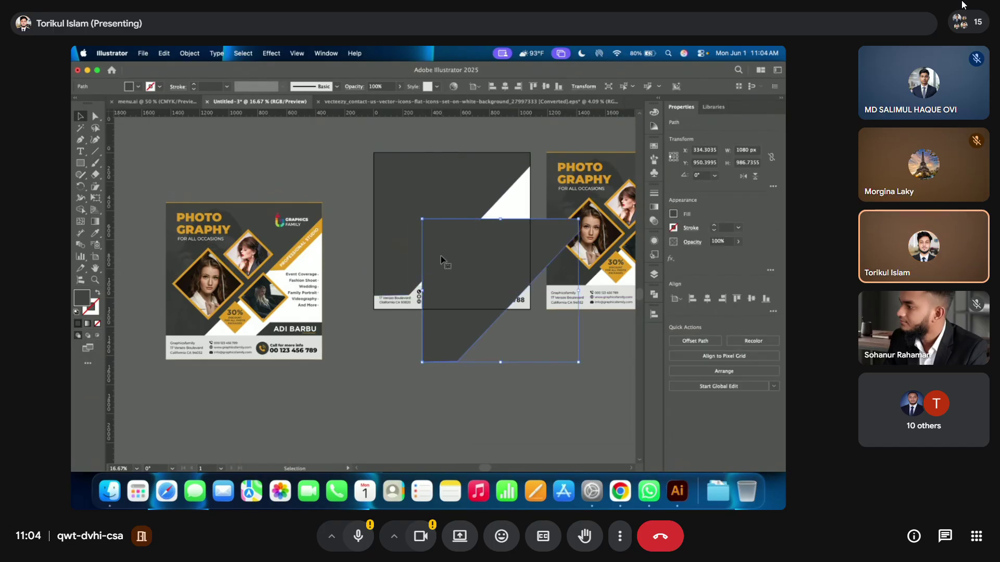
key("super+z")
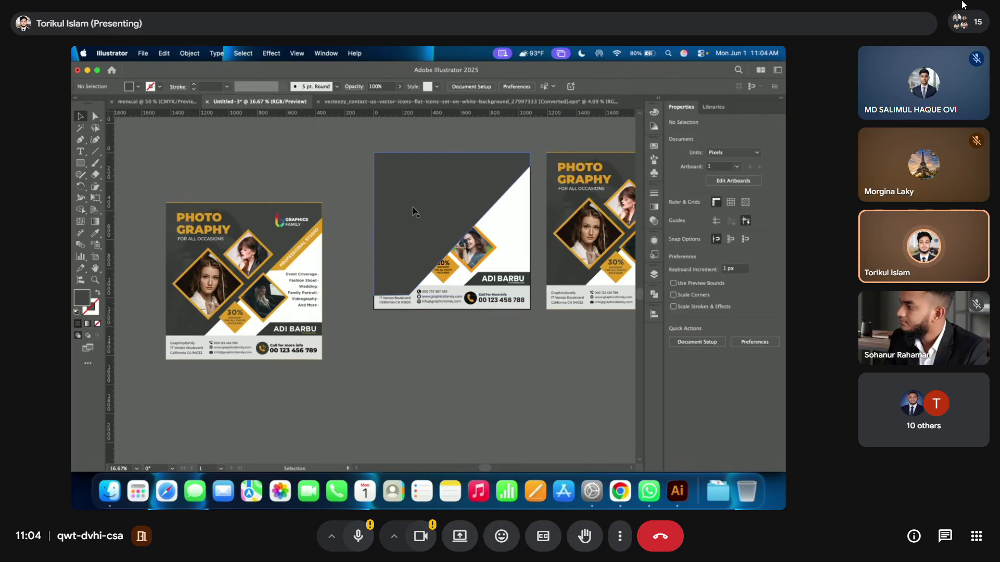
left_click(200, 55)
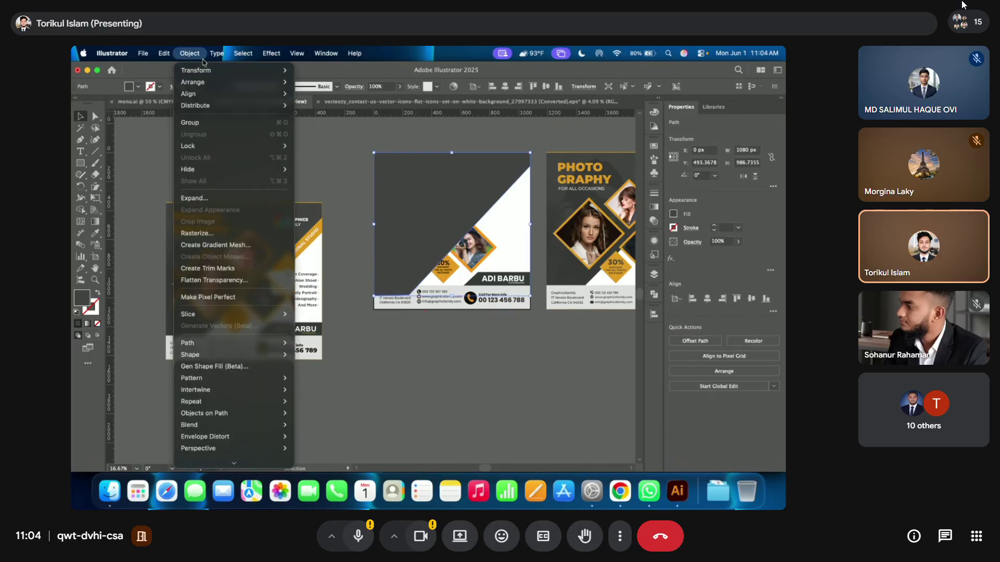
mouse_move(229, 171)
left_click(315, 170)
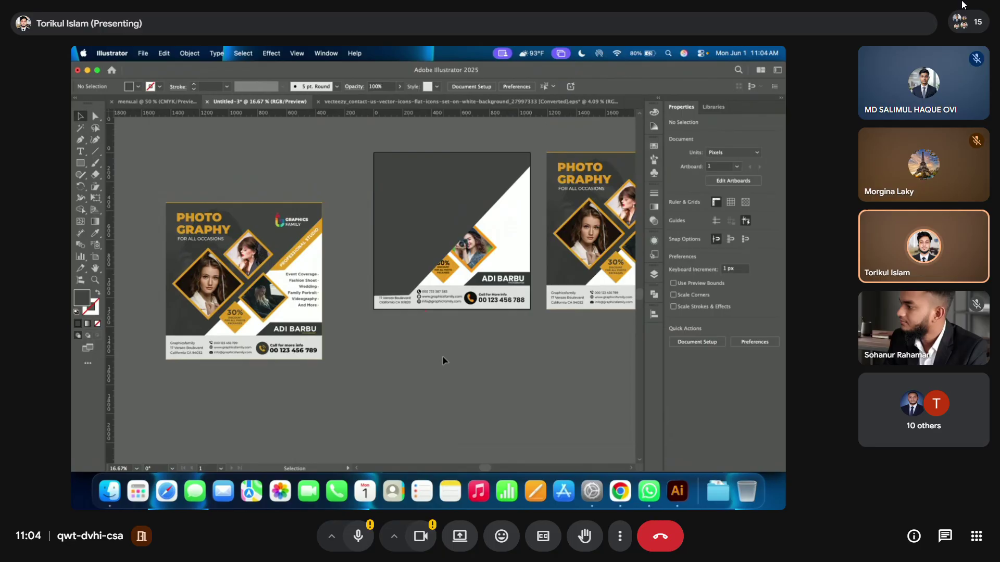
- Copy the Dreamstime photo of the girl with a camera from Google Images in Chrome and paste it into the Illustrator document
left_click(620, 491)
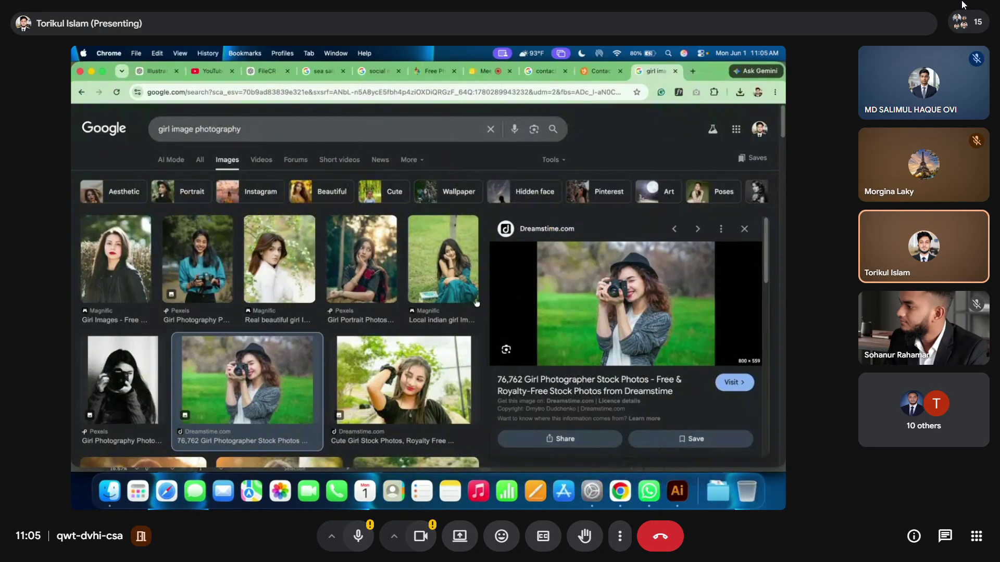
right_click(606, 318)
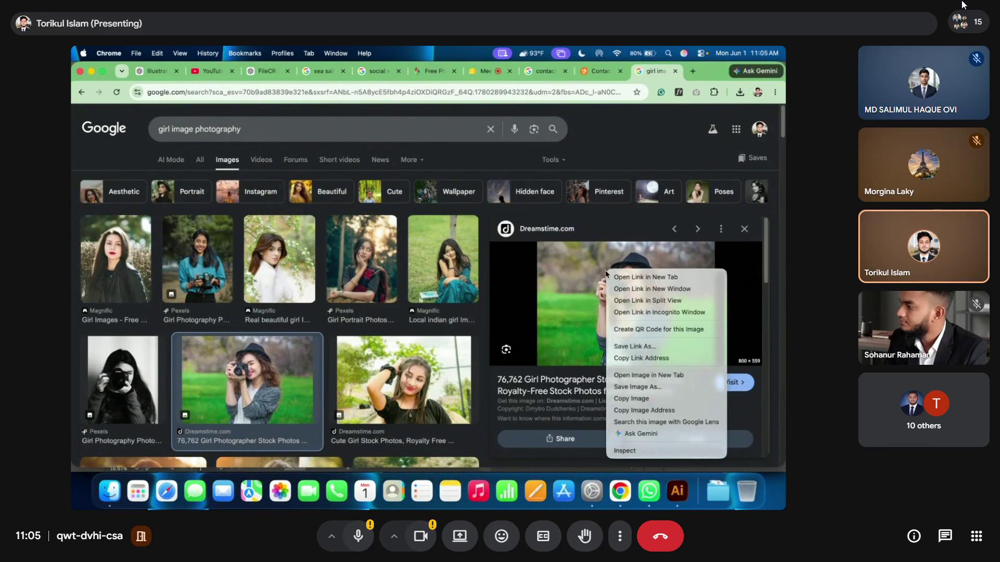
left_click(646, 398)
left_click(676, 490)
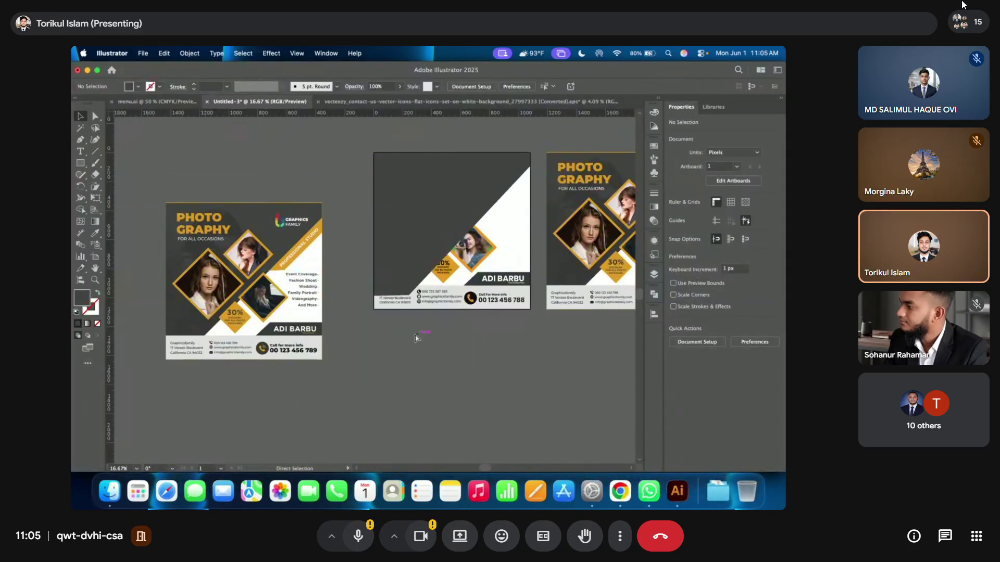
key("super+v")
- Move the pasted photo over the flyer artboard and scale it to about 1309 × 915 px
left_click_drag(434, 292, 548, 291)
left_click_drag(494, 309, 489, 246)
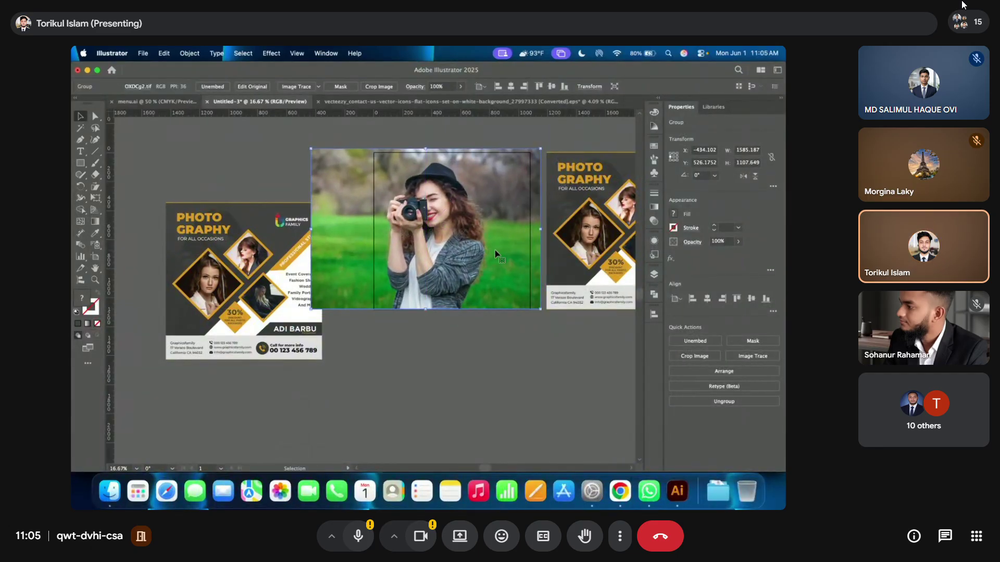
left_click_drag(520, 218, 488, 212)
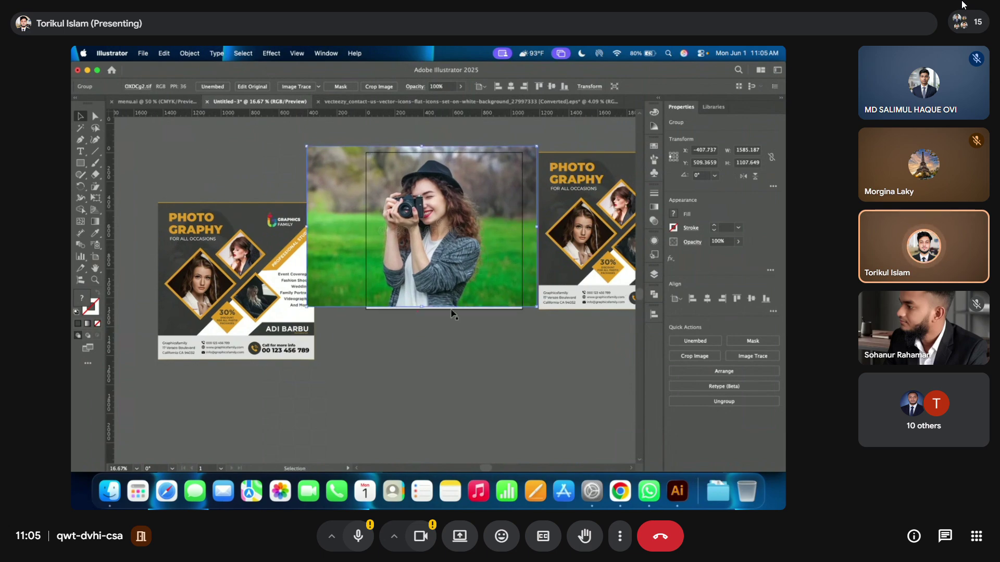
left_click_drag(422, 308, 427, 281)
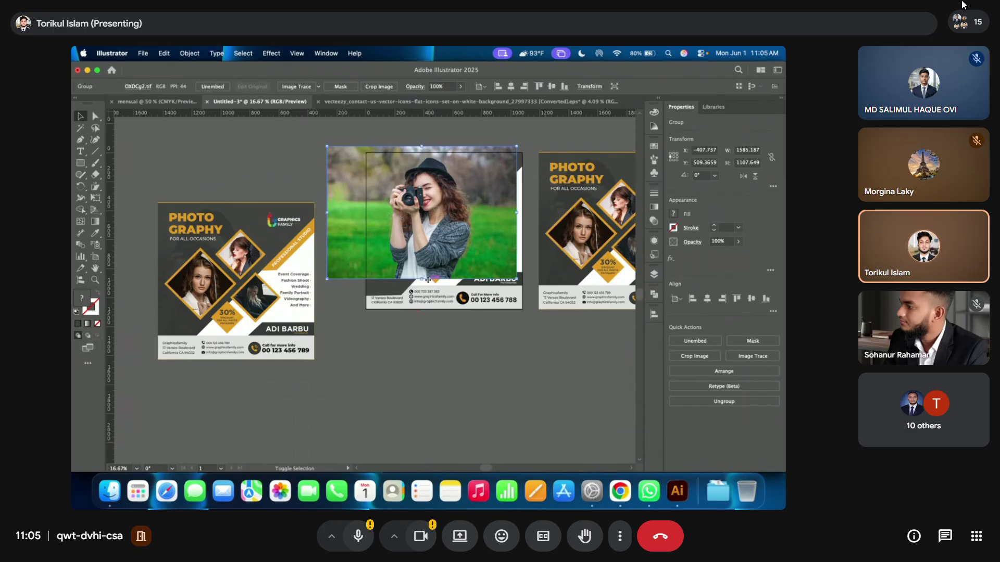
scroll(416, 274, "up", 1)
scroll(417, 218, "up", 1)
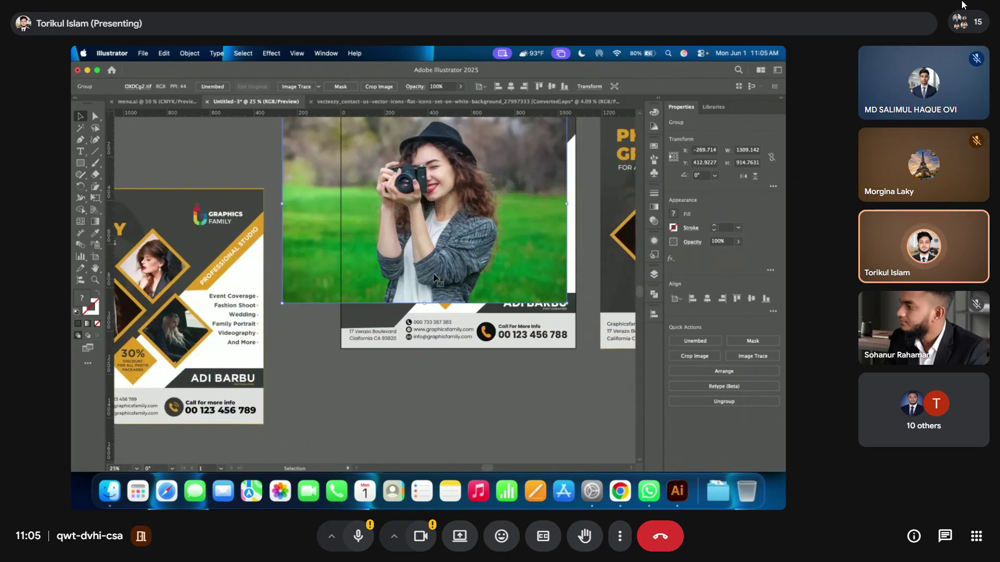
scroll(501, 314, "up", 1)
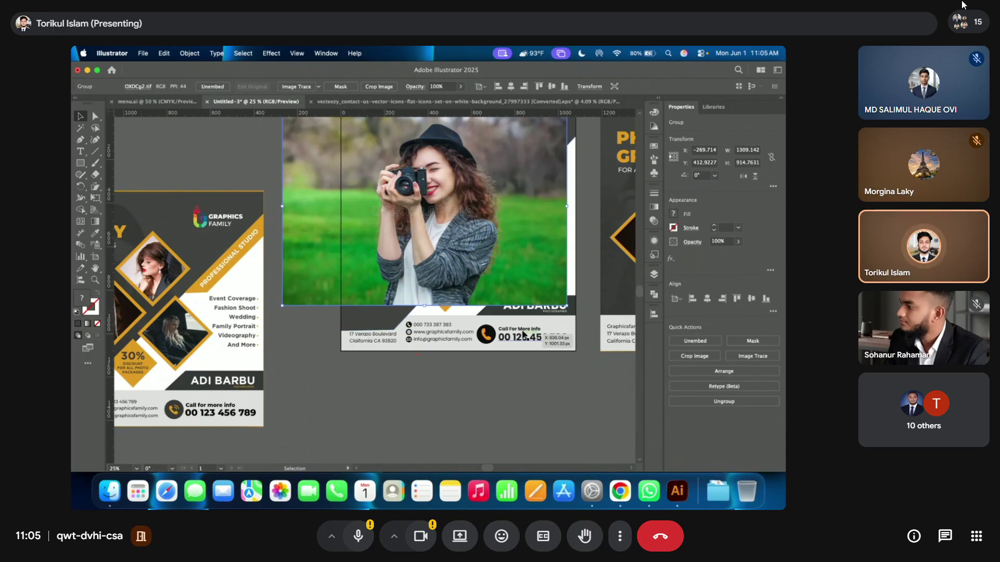
- Resize the photo proportionally to about 1353 × 946 px so its lower edge sits just above the footer, checking against the reference flyer
left_click_drag(425, 305, 426, 332)
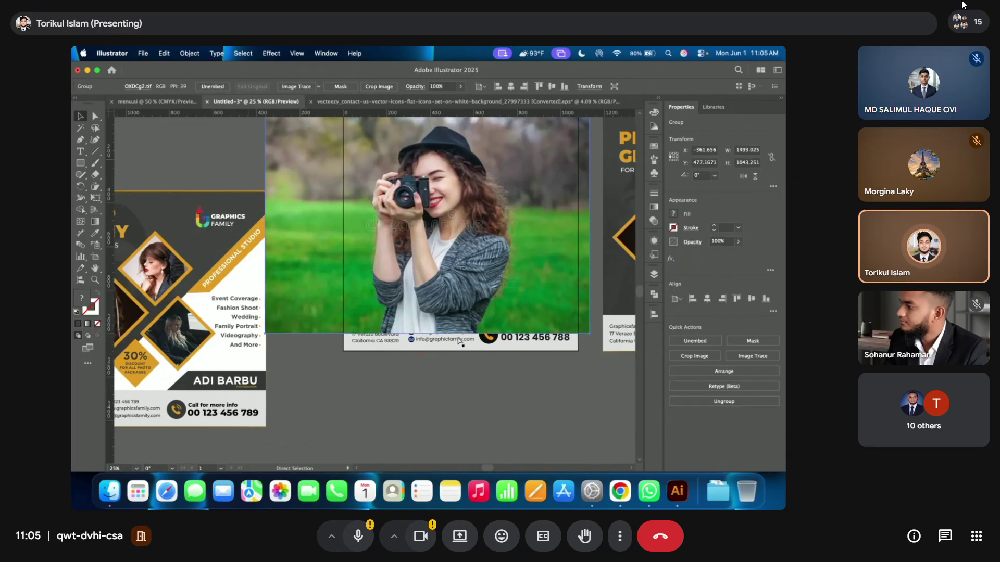
scroll(141, 379, "left", 5)
key("super+minus")
scroll(141, 378, "up", 3)
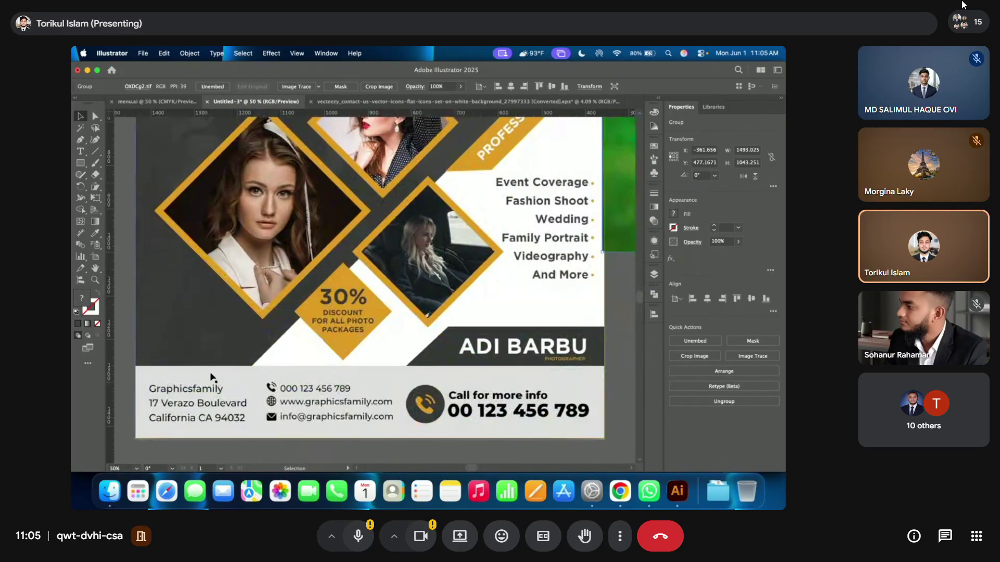
scroll(139, 347, "down", 3)
scroll(373, 380, "up", 3)
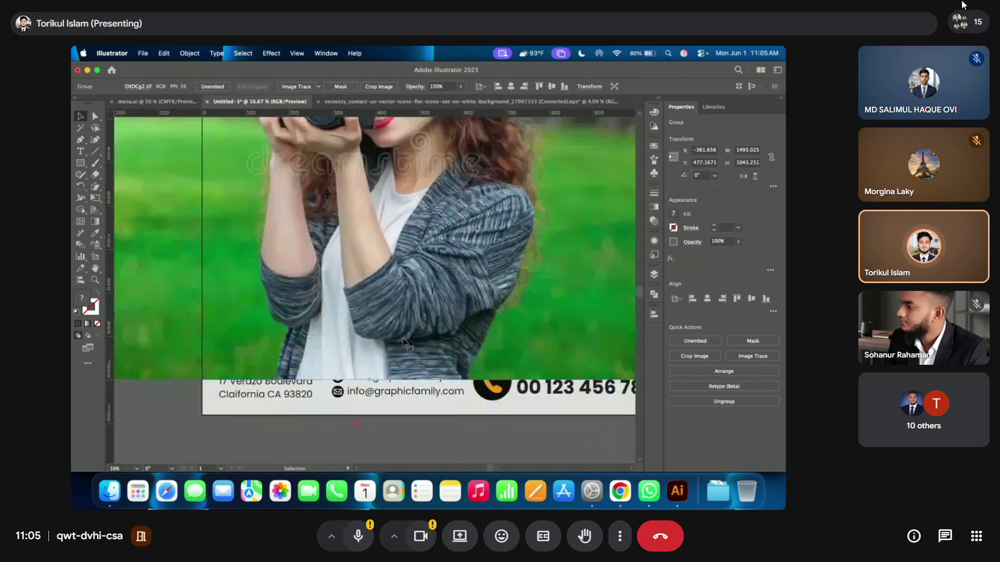
left_click_drag(372, 380, 337, 358)
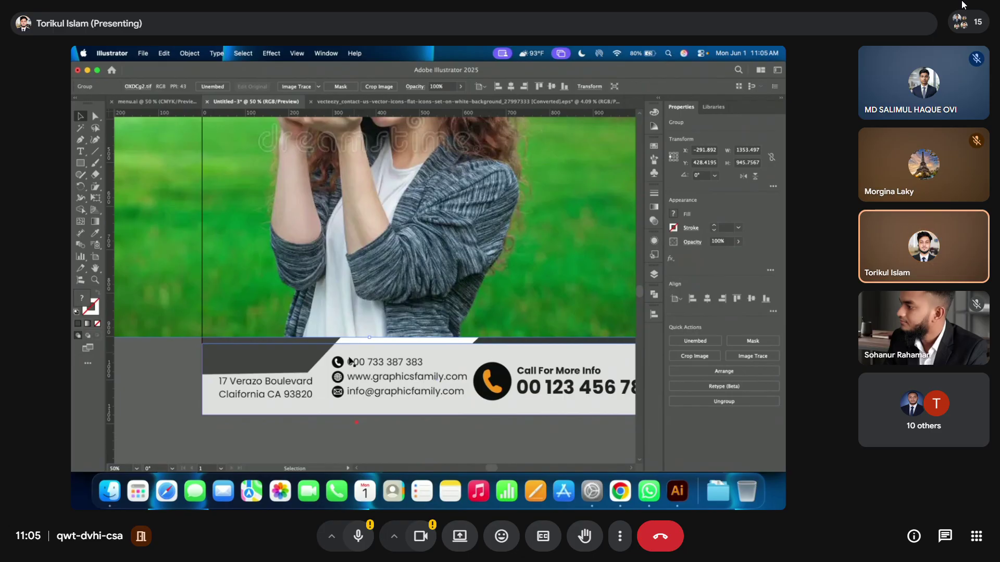
- Enlarge the photo to about 1403 × 980 px so it reaches into the footer area, and leave it selected
scroll(328, 355, "down", 3)
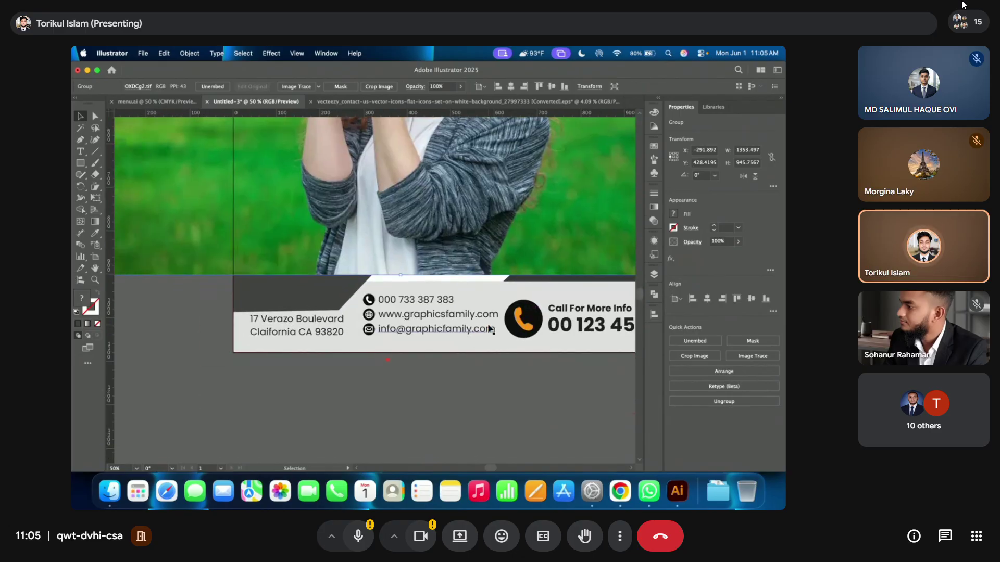
scroll(466, 330, "down", 3)
scroll(187, 367, "up", 3)
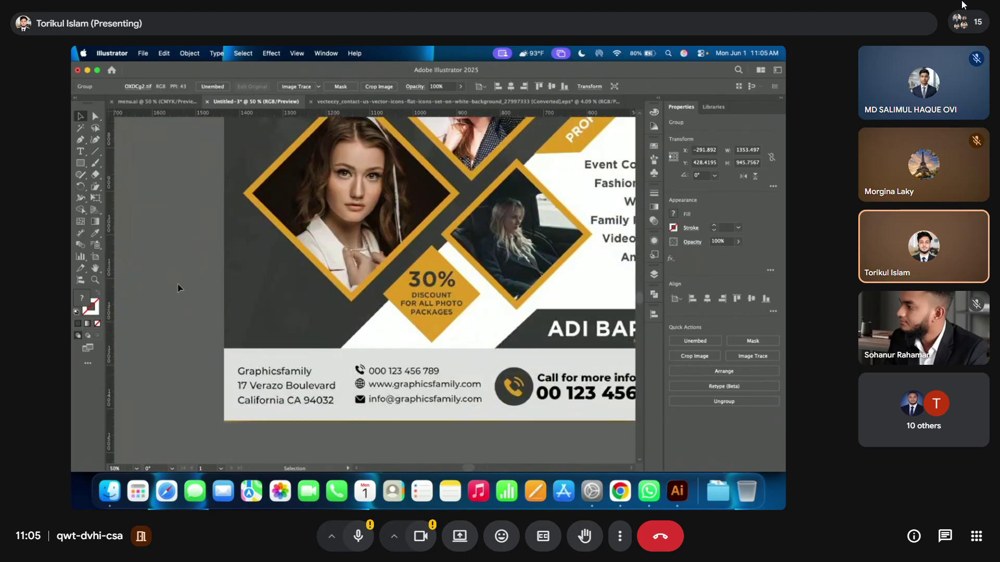
scroll(178, 285, "down", 3)
scroll(511, 292, "up", 4)
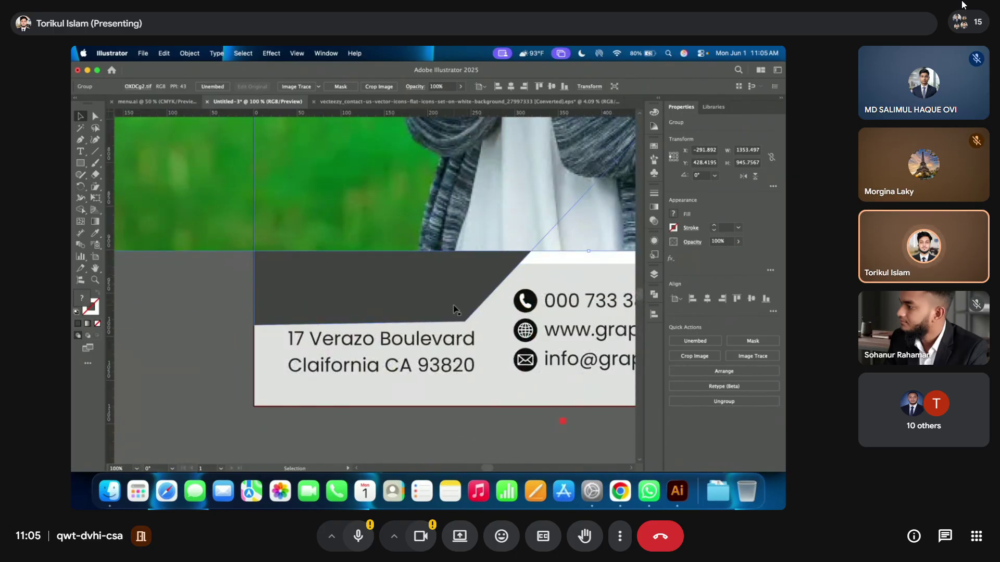
scroll(376, 287, "down", 3)
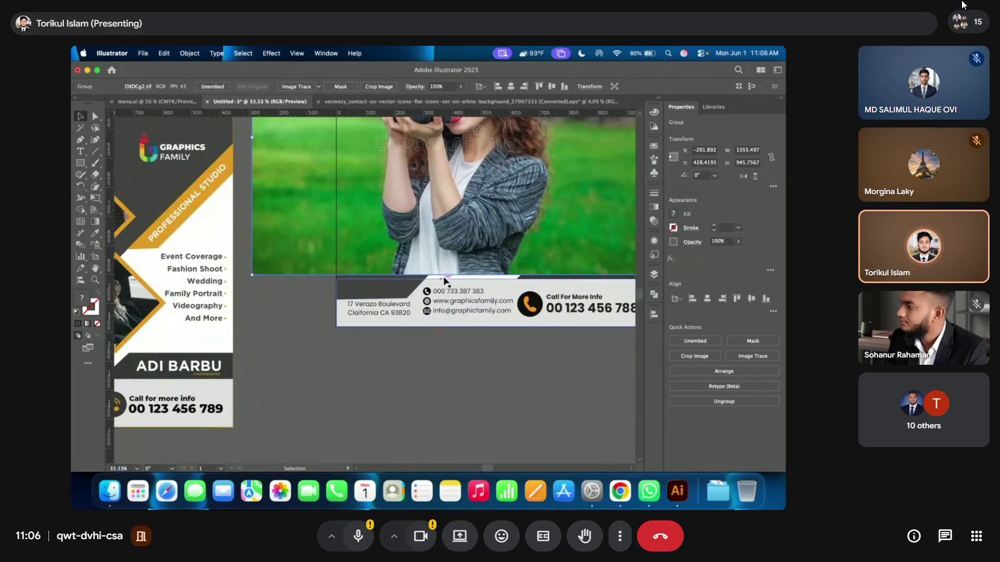
left_click_drag(449, 276, 343, 302)
scroll(342, 302, "down", 3)
key("ctrl+shift+a")
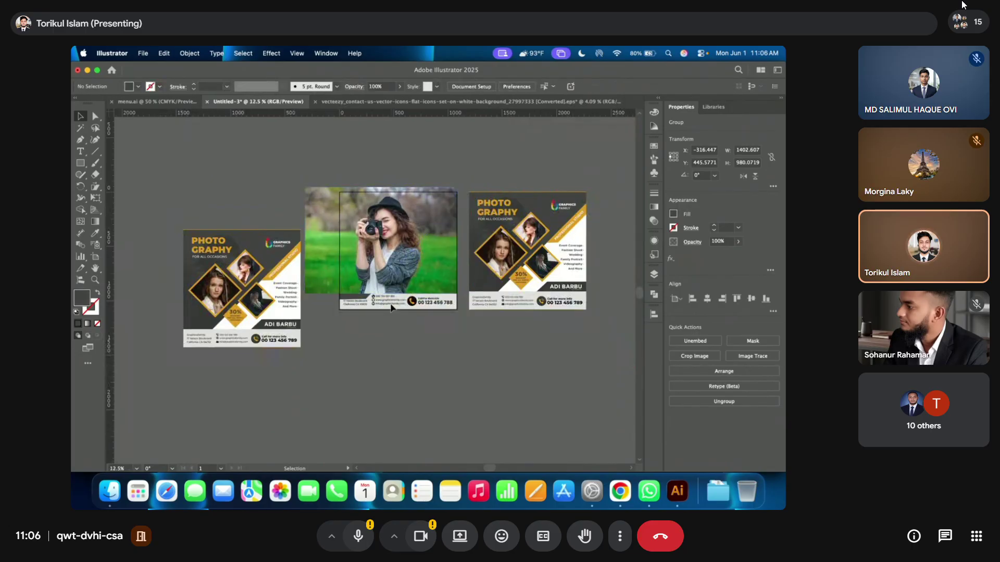
scroll(369, 199, "up", 1)
left_click(369, 200)
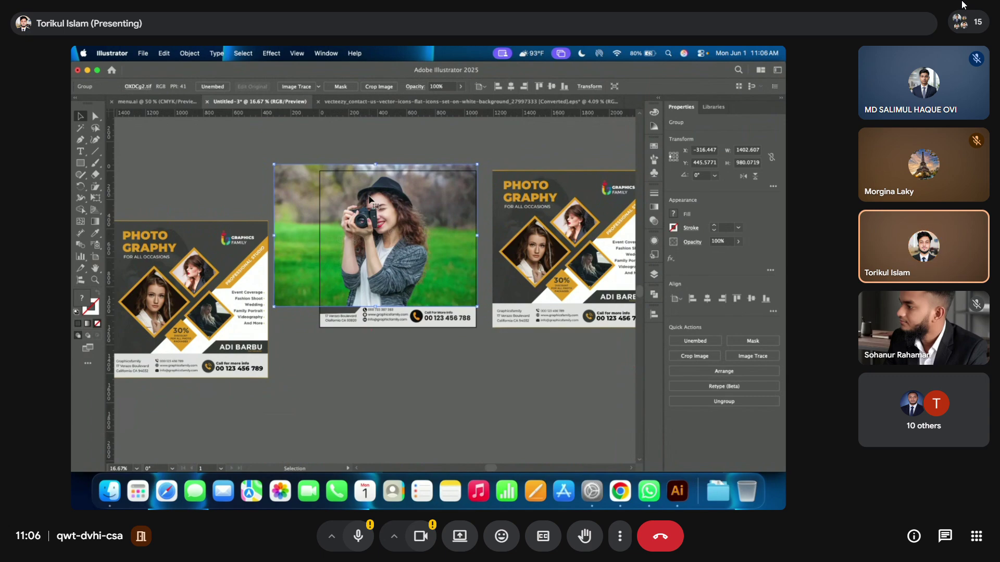
- Send the photo of the girl with the camera backward twice so it sits behind the dark angled shape
right_click(369, 198)
mouse_move(419, 414)
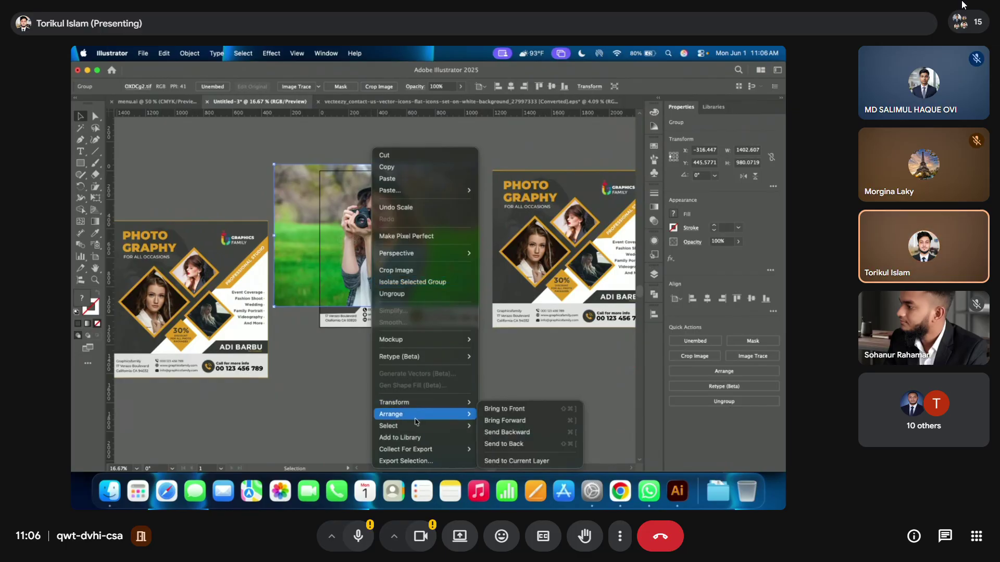
left_click(492, 432)
right_click(359, 200)
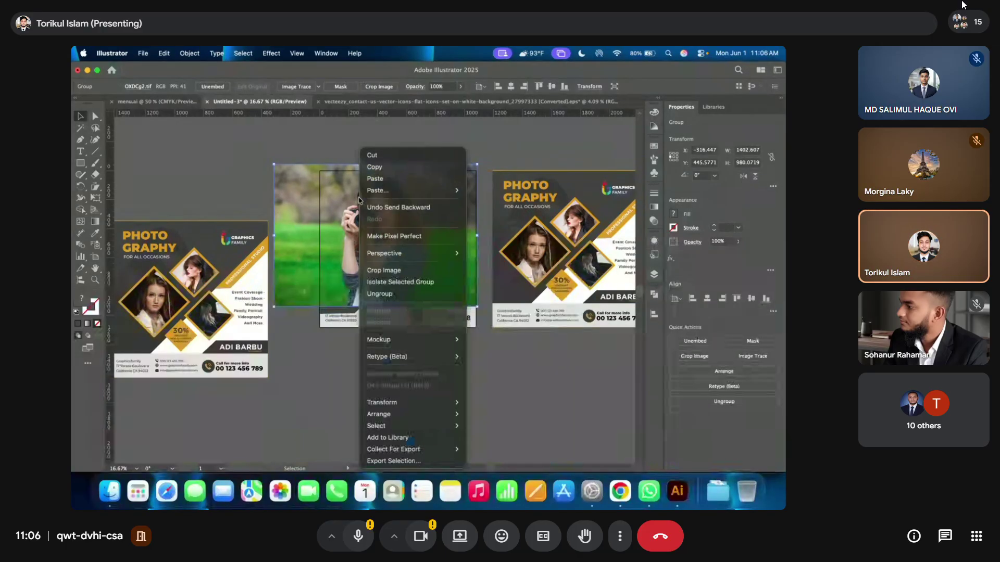
mouse_move(405, 419)
left_click(494, 432)
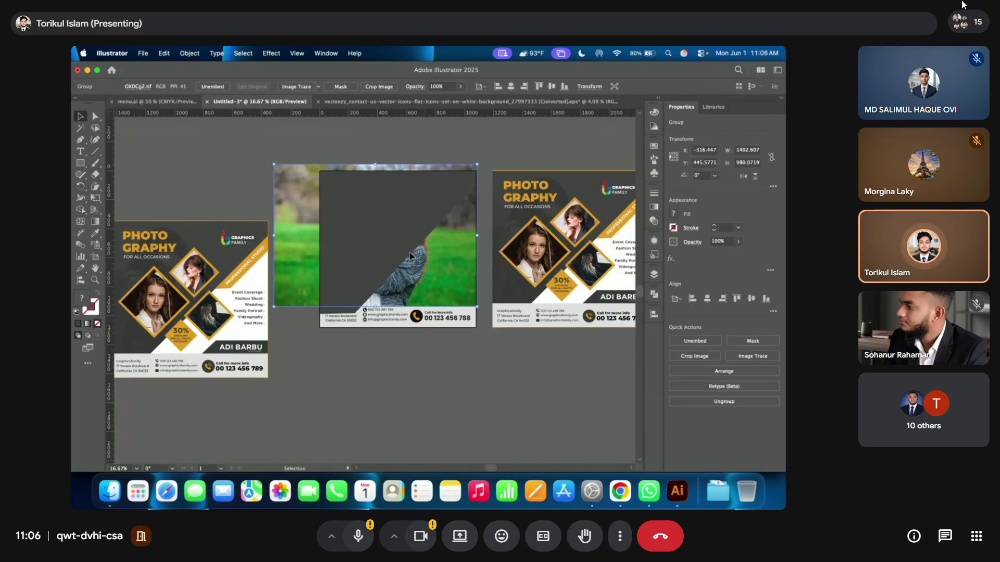
- Try masking the photo with the dark angled shape and undo the clipping mask
left_click(394, 224, "shift")
right_click(386, 190)
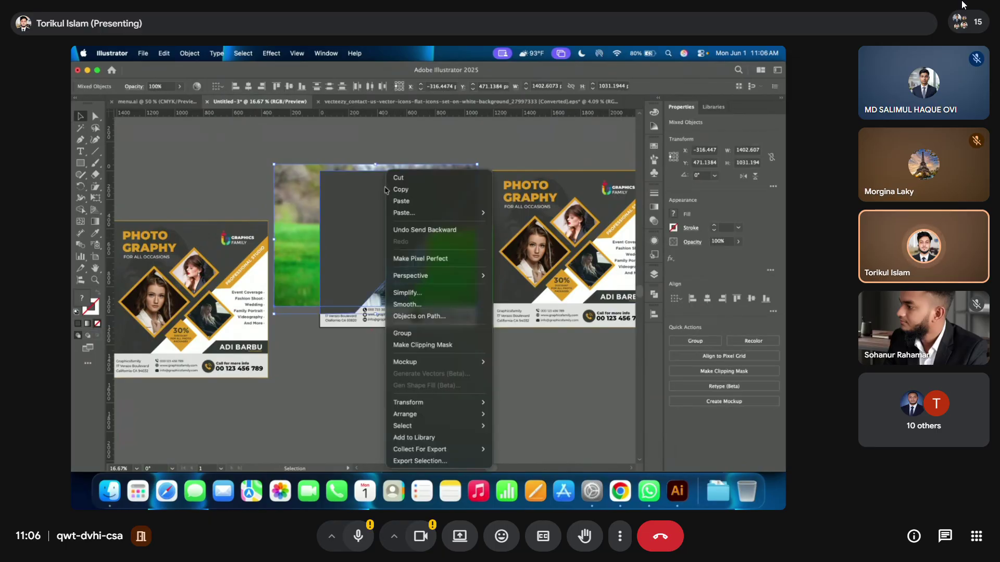
left_click(437, 345)
left_click(423, 397)
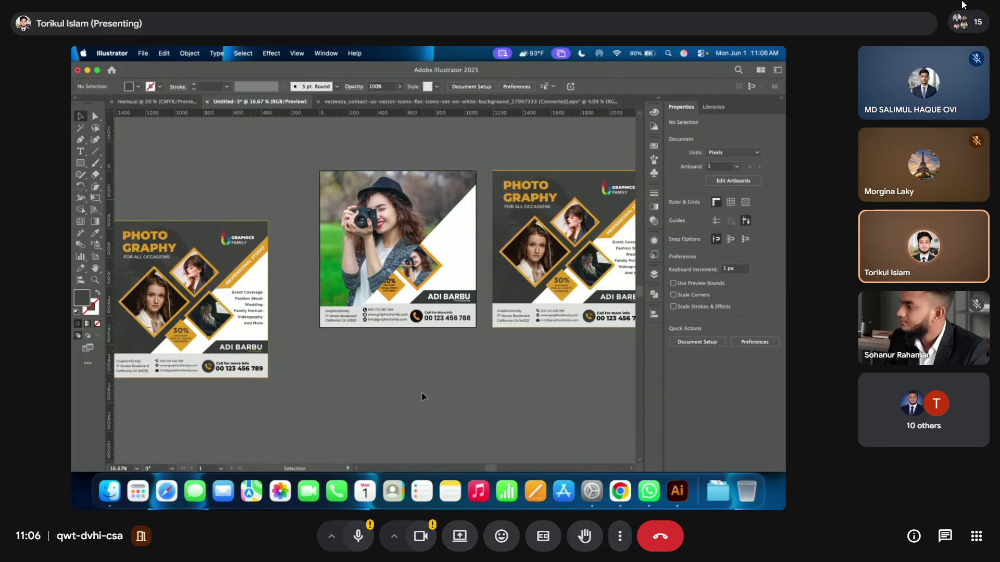
key("super+z")
left_click(467, 424)
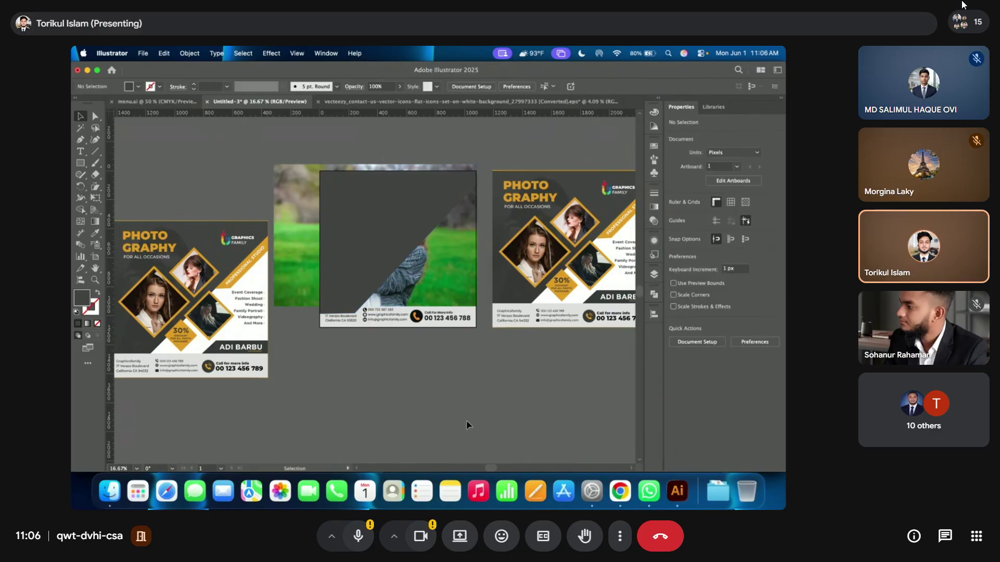
- Select the dark angled shape together with the photo and make a clipping mask from them
left_click(374, 244)
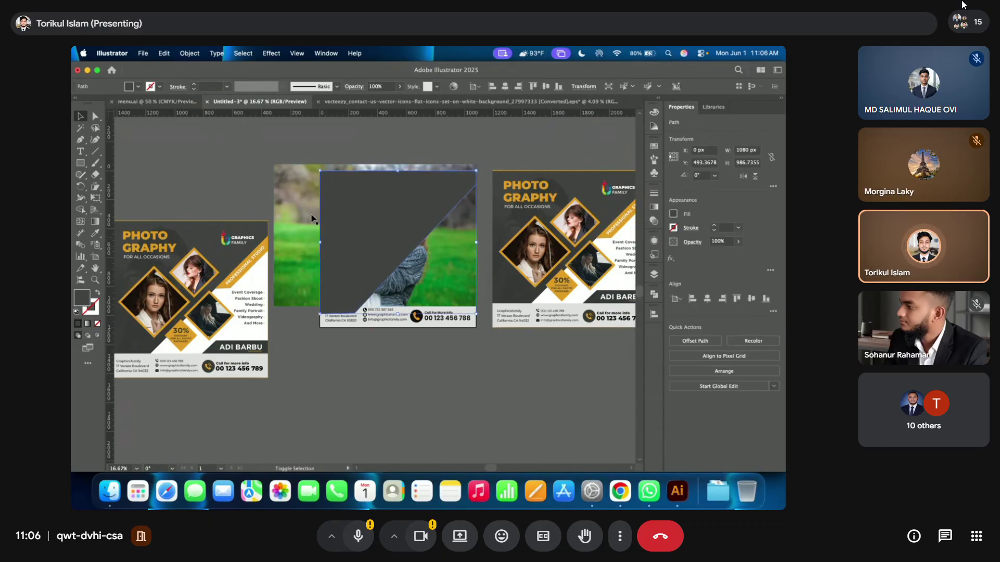
left_click(301, 192, "shift")
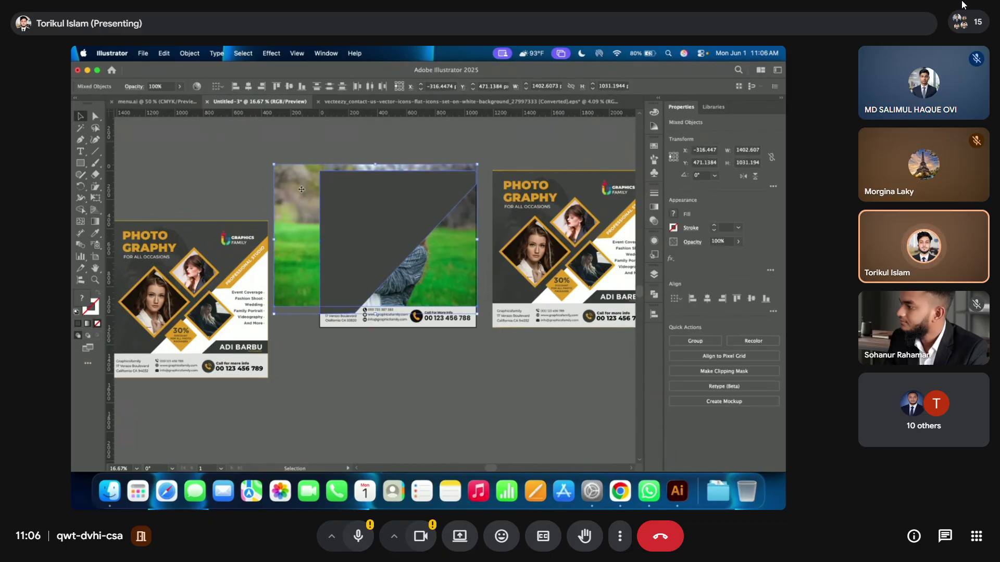
right_click(341, 179)
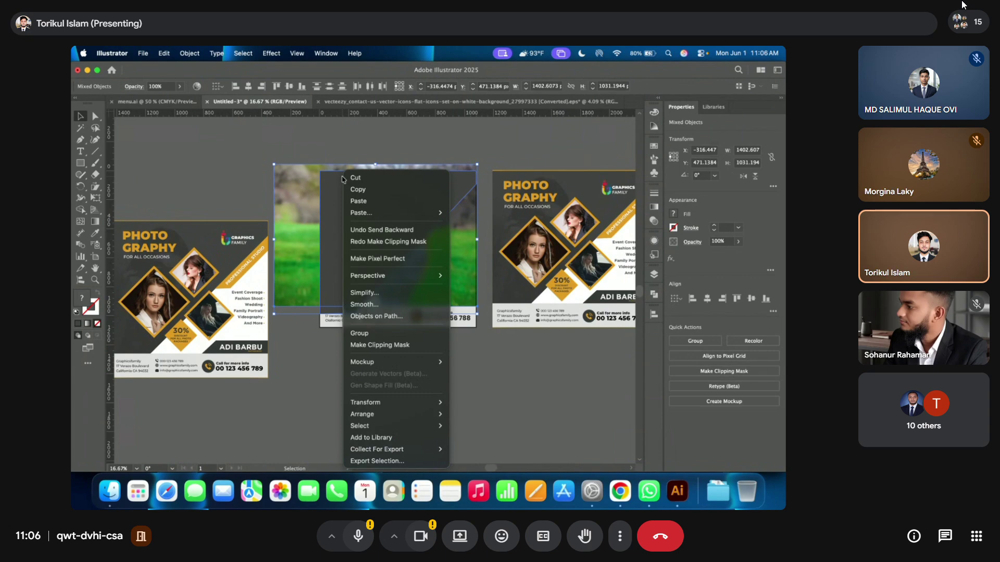
left_click(413, 346)
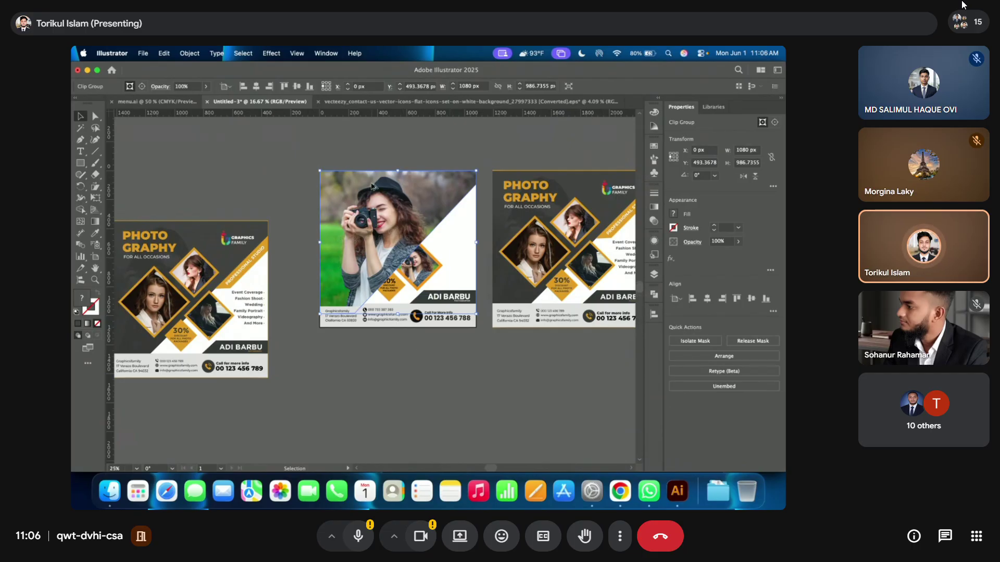
- Isolate the clip group, shift the photo slightly, scale it to about 1350 × 944 px, and leave isolation
key("super+equal")
key("super+equal")
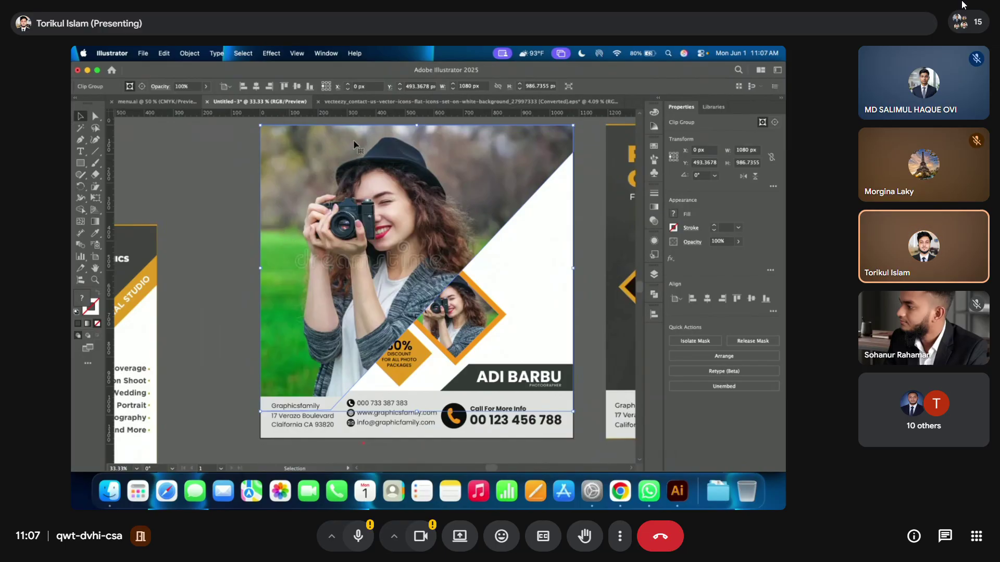
scroll(194, 165, "up", 1)
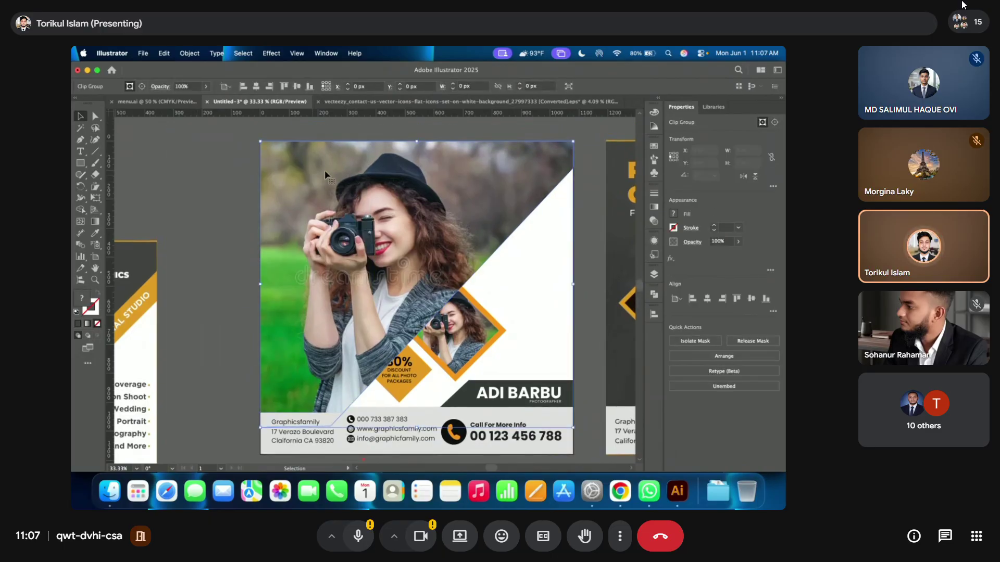
right_click(364, 188)
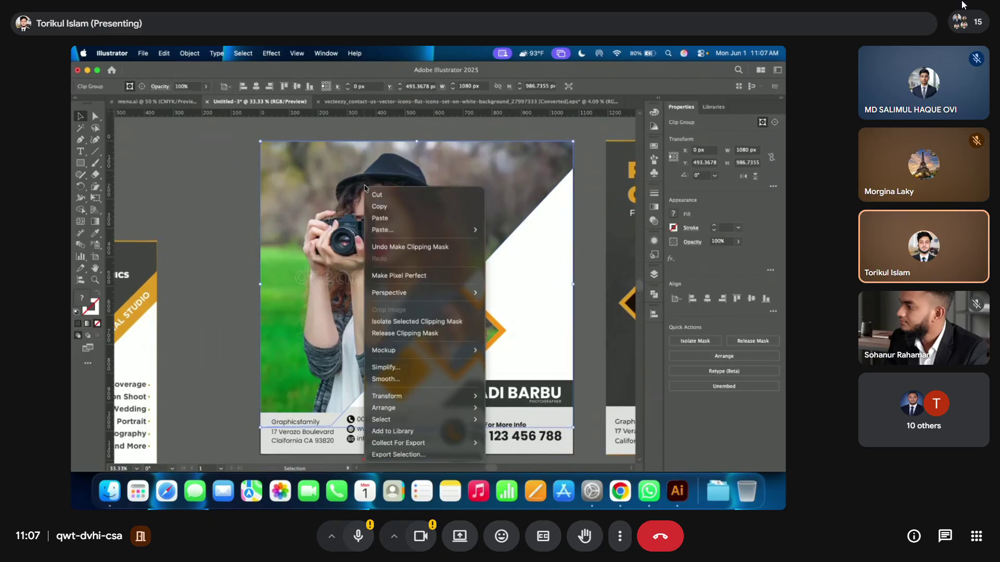
left_click(411, 322)
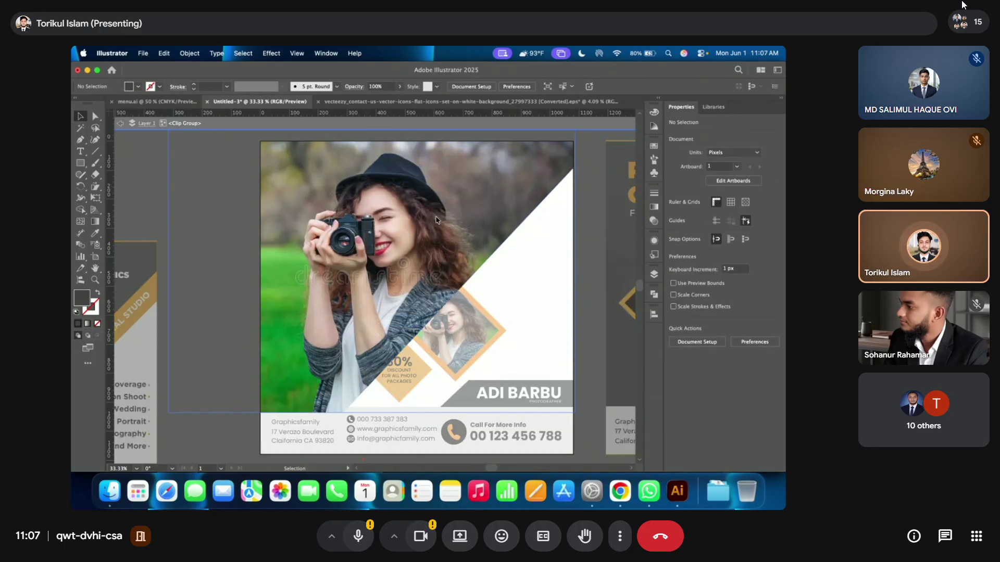
left_click_drag(437, 222, 440, 221)
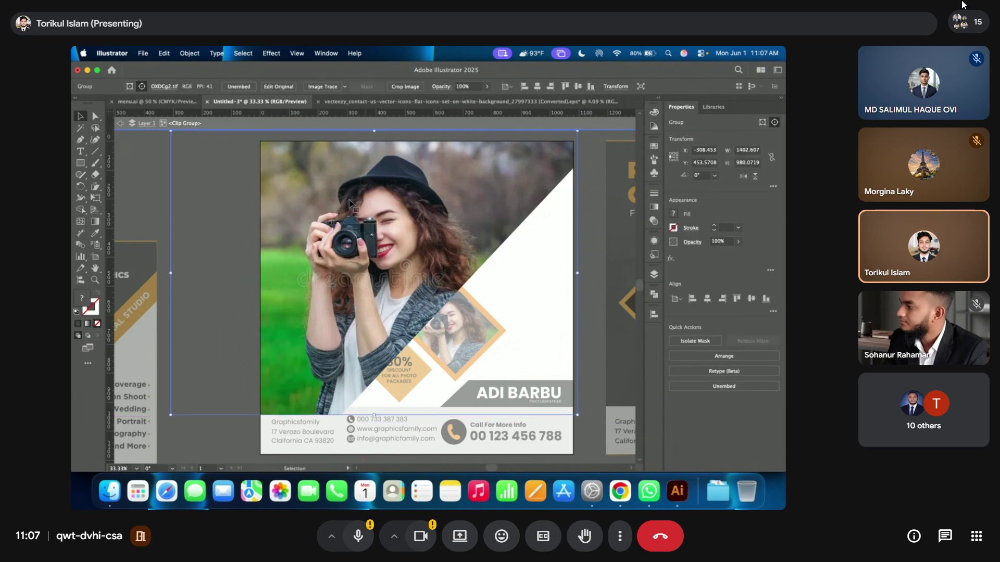
scroll(133, 183, "down", 2)
mouse_move(151, 155)
left_mouse_down()
mouse_move(172, 179)
mouse_move(160, 162)
left_mouse_up()
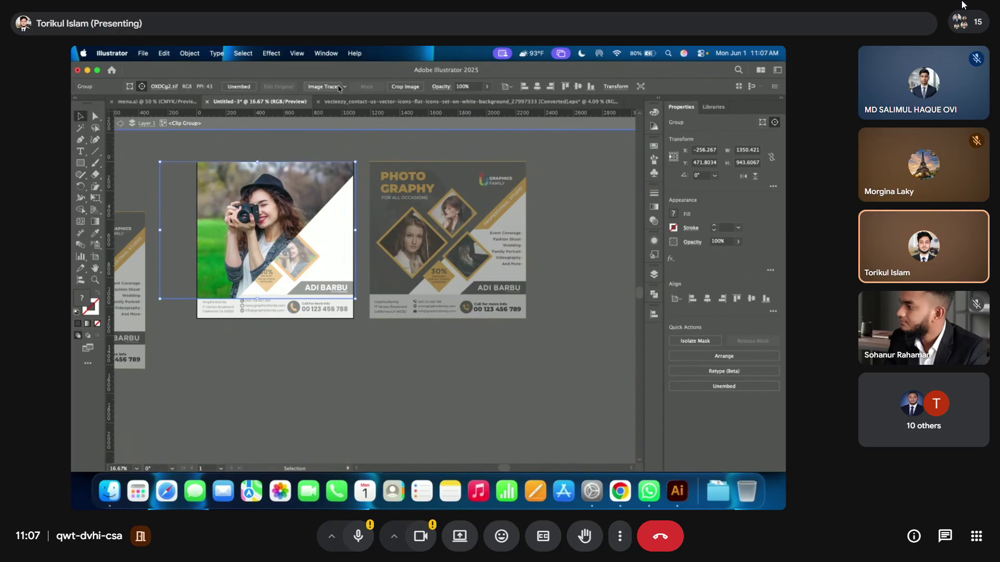
left_click(346, 144)
- Show the hidden copy of the dark angled shape over the masked photo
scroll(232, 185, "up", 3)
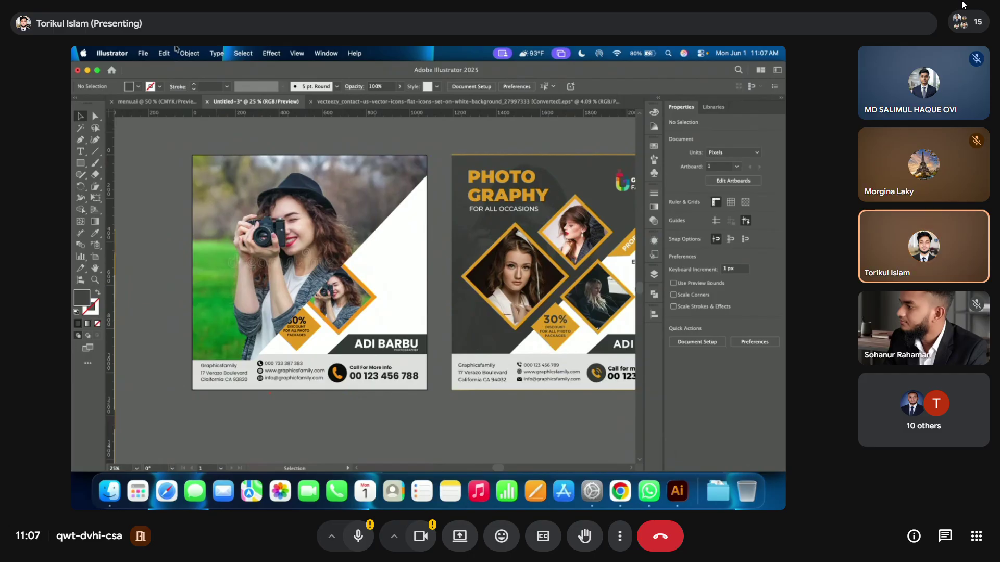
left_click(184, 54)
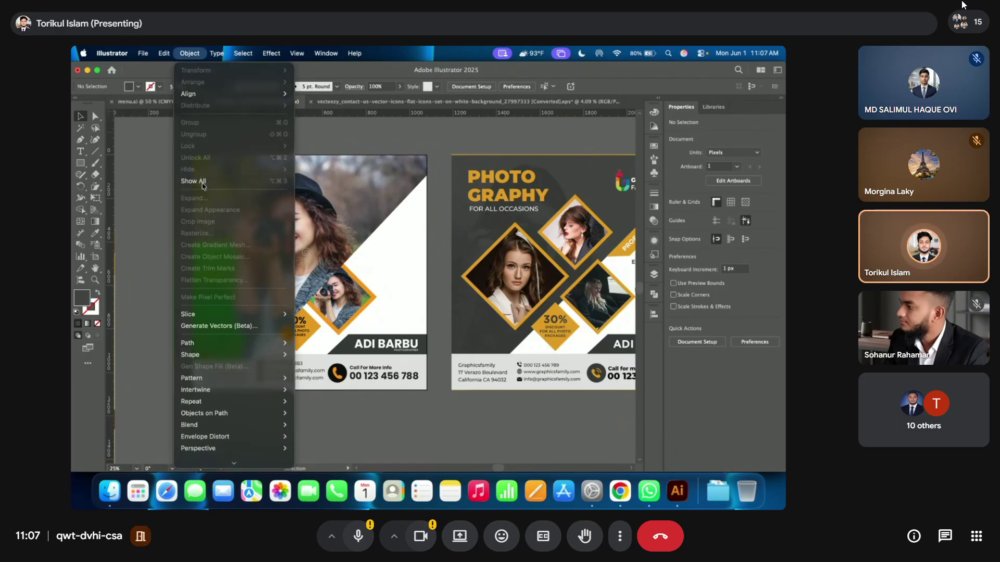
left_click(201, 183)
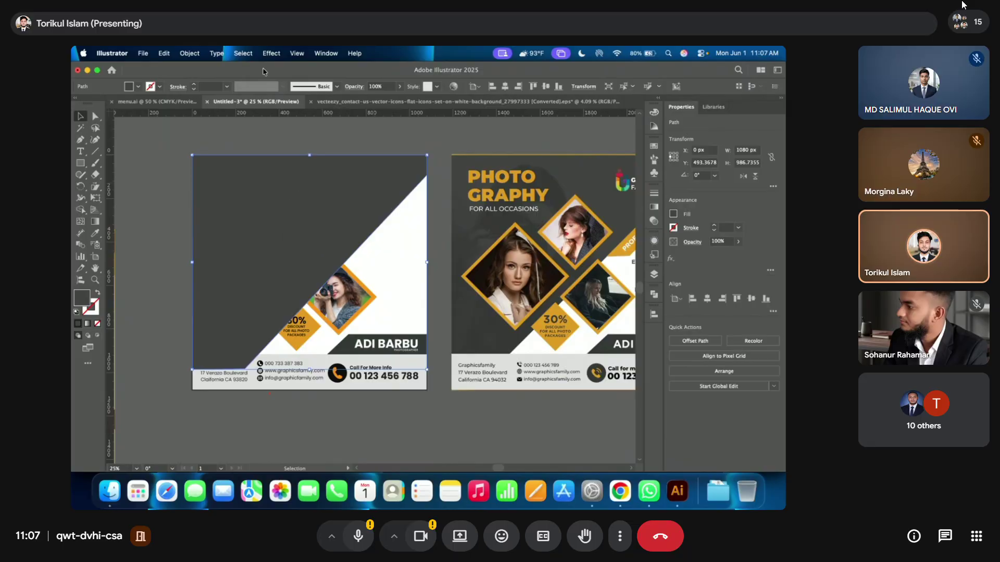
- Try the Multiply, Darken, Lighten, Color Dodge and Hard Light blend modes on the dark shape, and return it to Normal
left_click(357, 88)
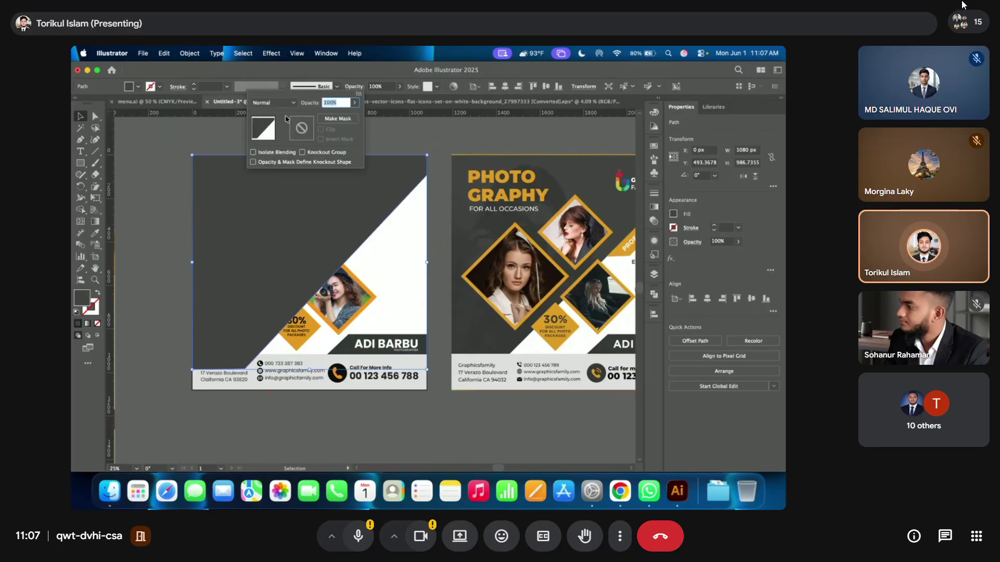
left_click(276, 103)
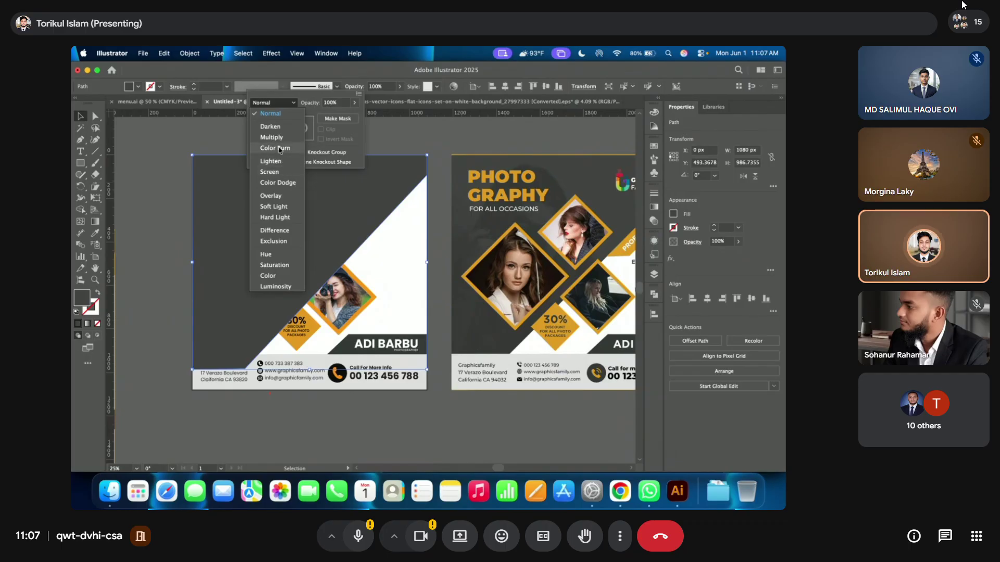
left_click(278, 138)
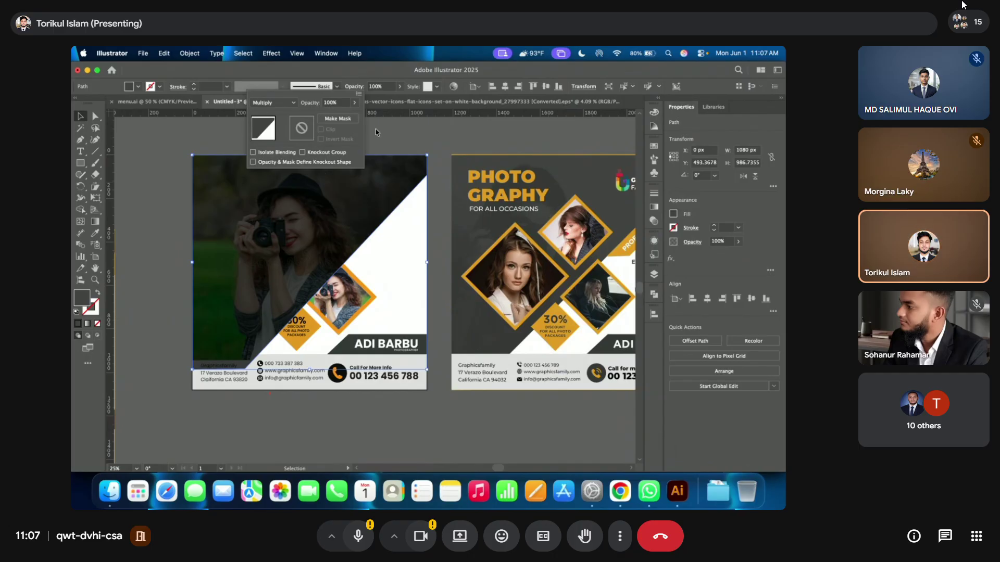
left_click(292, 102)
left_click(288, 127)
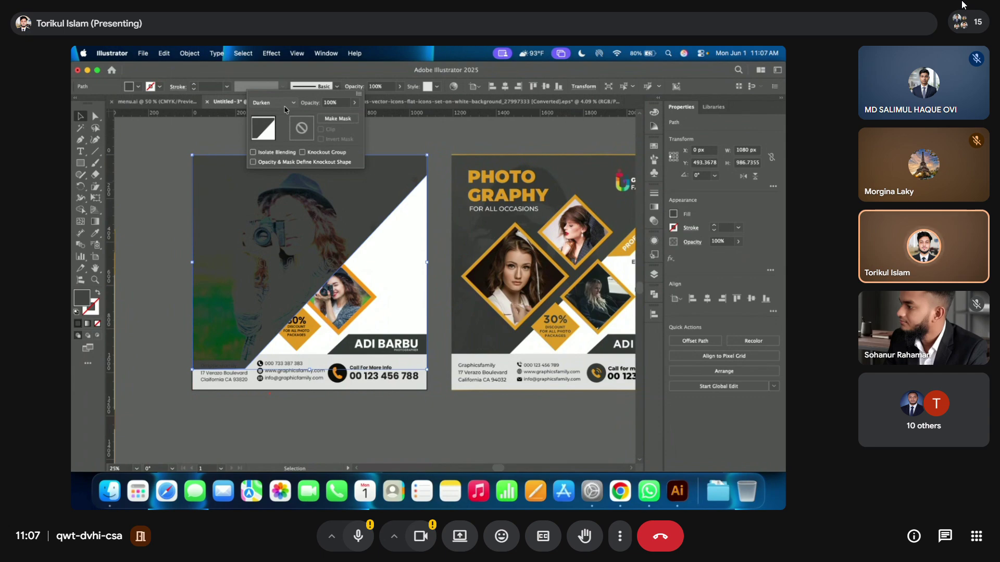
left_click(284, 104)
left_click(276, 161)
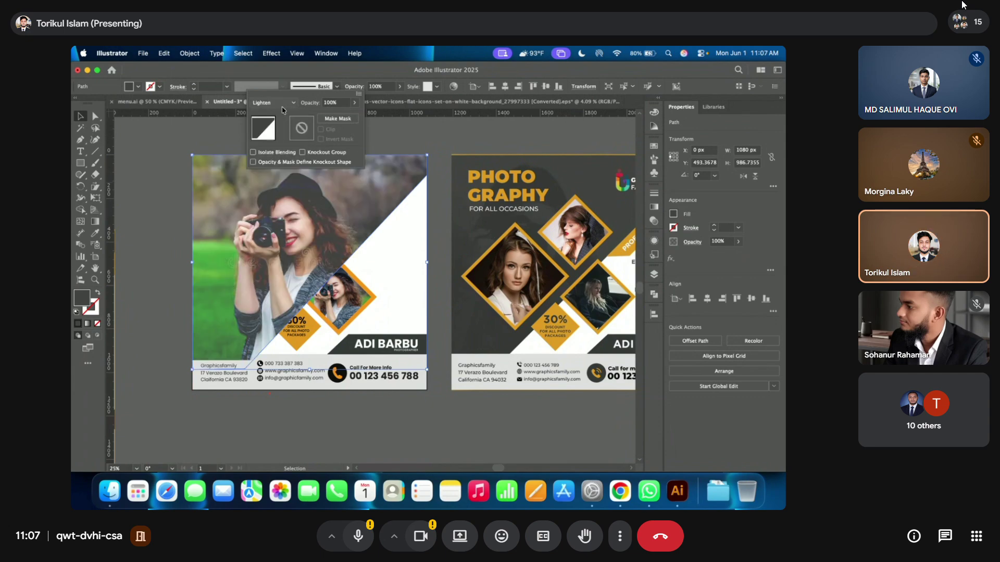
left_click(284, 103)
left_click(279, 182)
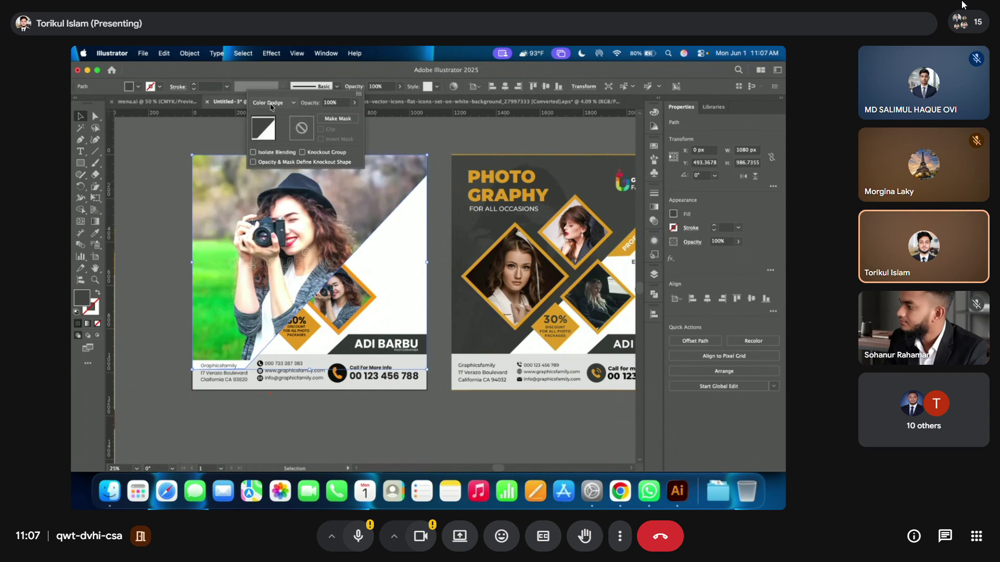
left_click(271, 104)
left_click(286, 218)
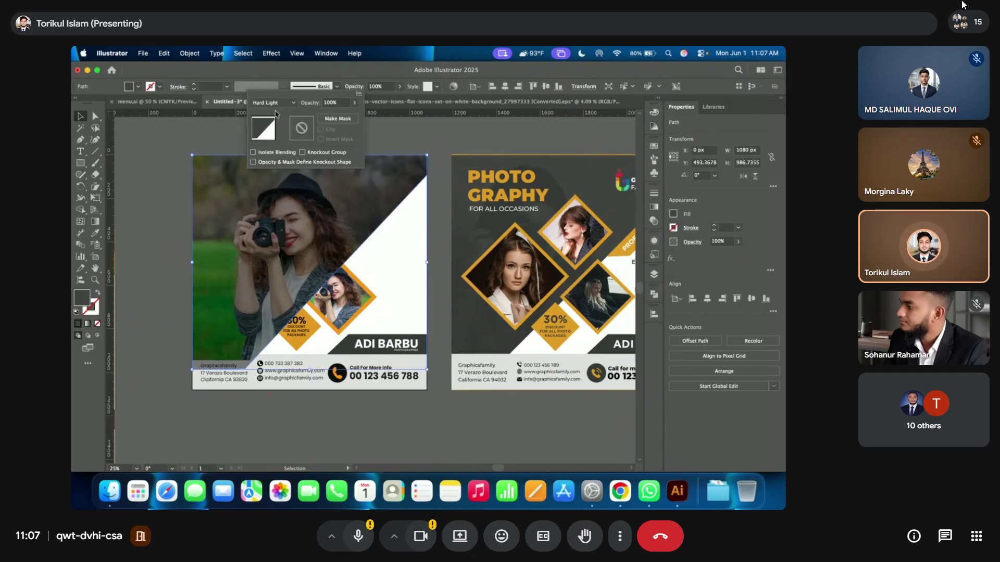
left_click(276, 104)
left_click(272, 109)
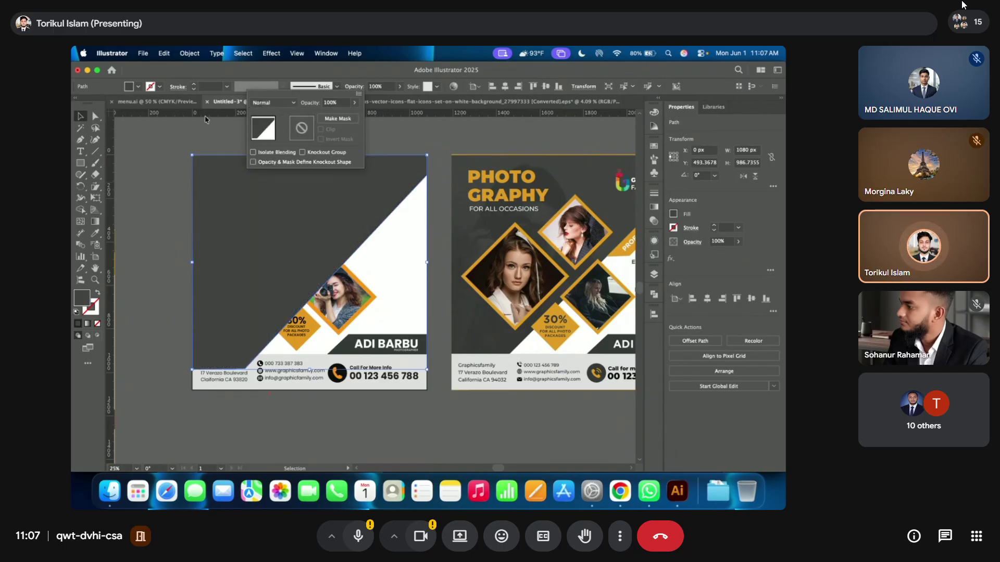
left_click(205, 120)
- Try lowering the dark angled shape's opacity to 95% and return it to 100%
left_click(400, 86)
mouse_move(398, 99)
left_mouse_down()
mouse_move(374, 99)
mouse_move(395, 98)
left_mouse_up()
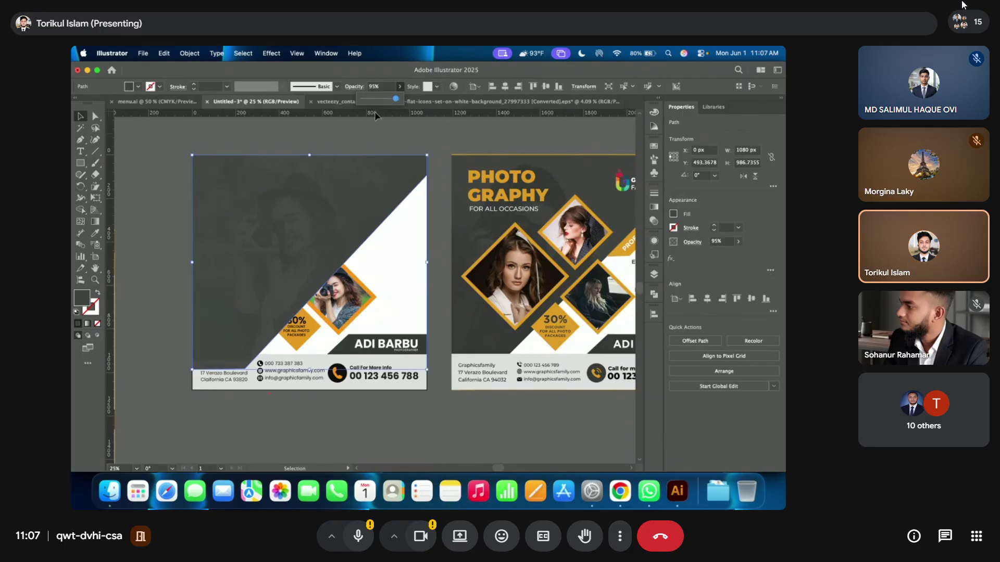
left_click_drag(396, 99, 415, 107)
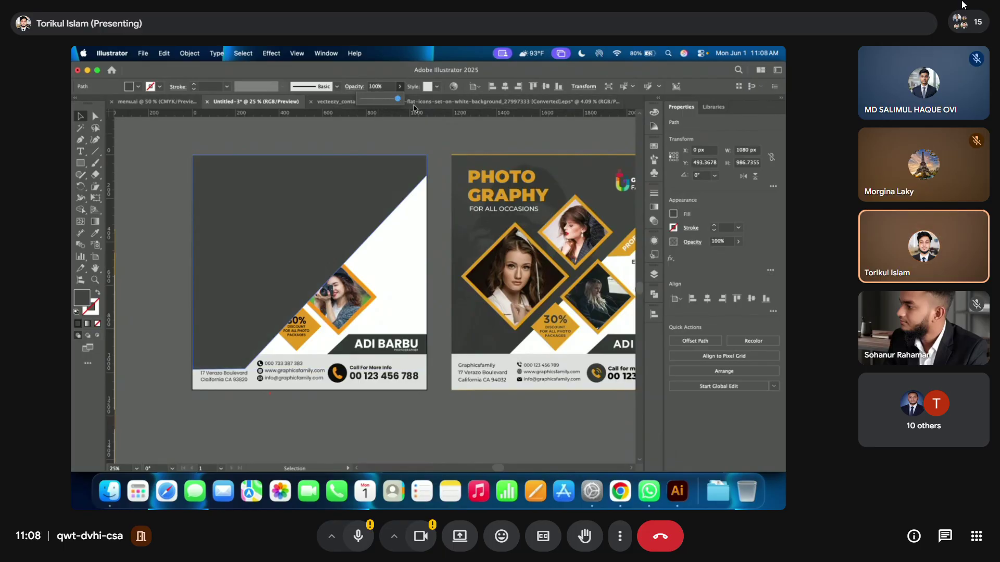
- Try the Multiply blend mode on the dark angled shape again, compare with the reference flyer, and undo it
left_click(355, 87)
left_click(274, 102)
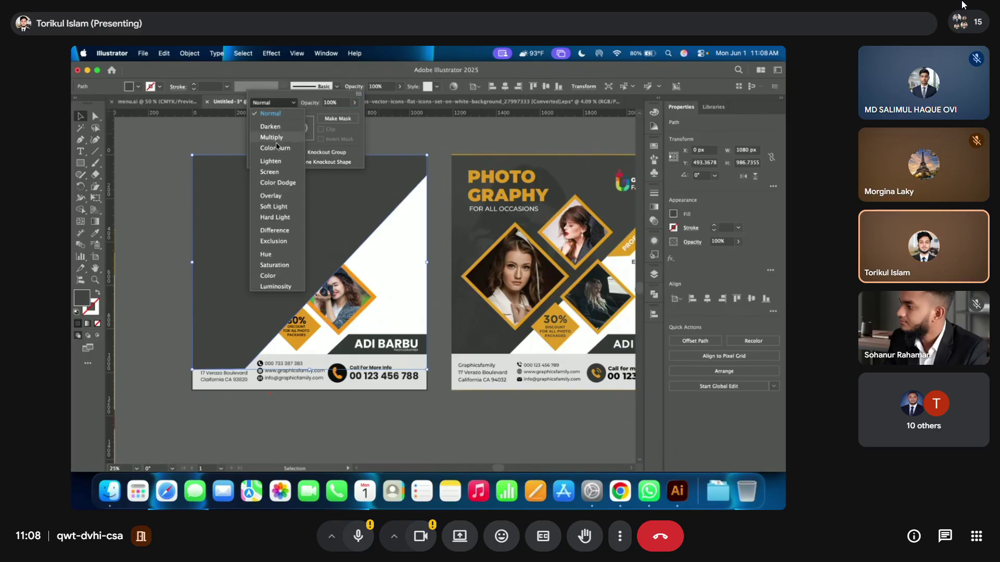
left_click(271, 137)
left_click(323, 248)
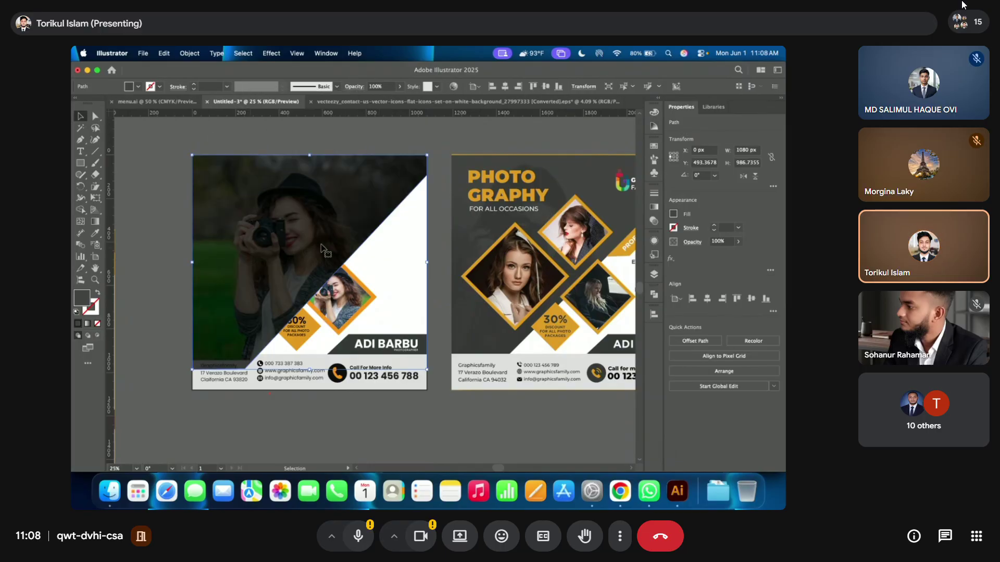
scroll(229, 258, "down", 1)
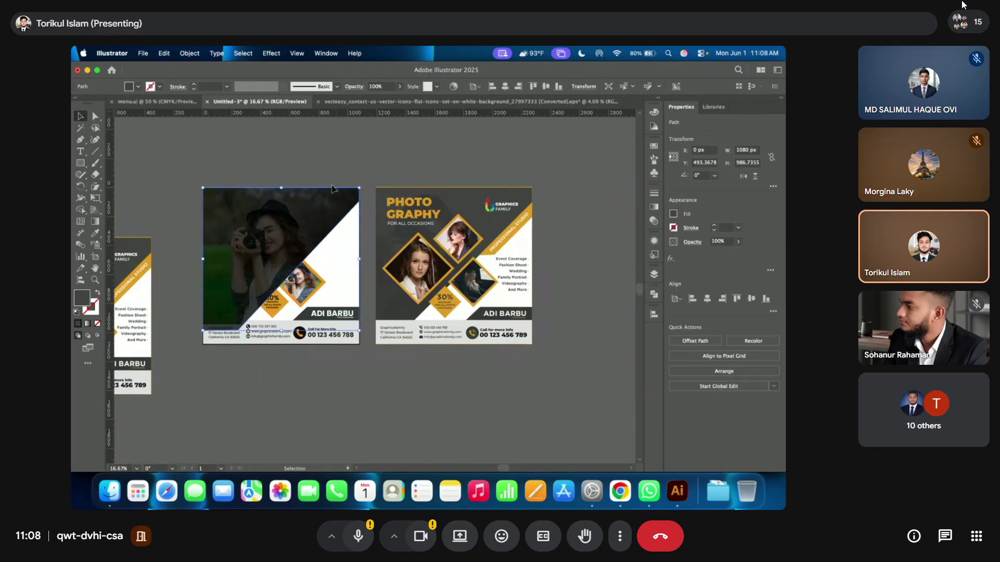
key("super+z")
- Set the dark angled shape's opacity to 94% so the photo shows faintly through it, and leave the shape selected
left_click(397, 87)
left_click_drag(397, 99, 397, 104)
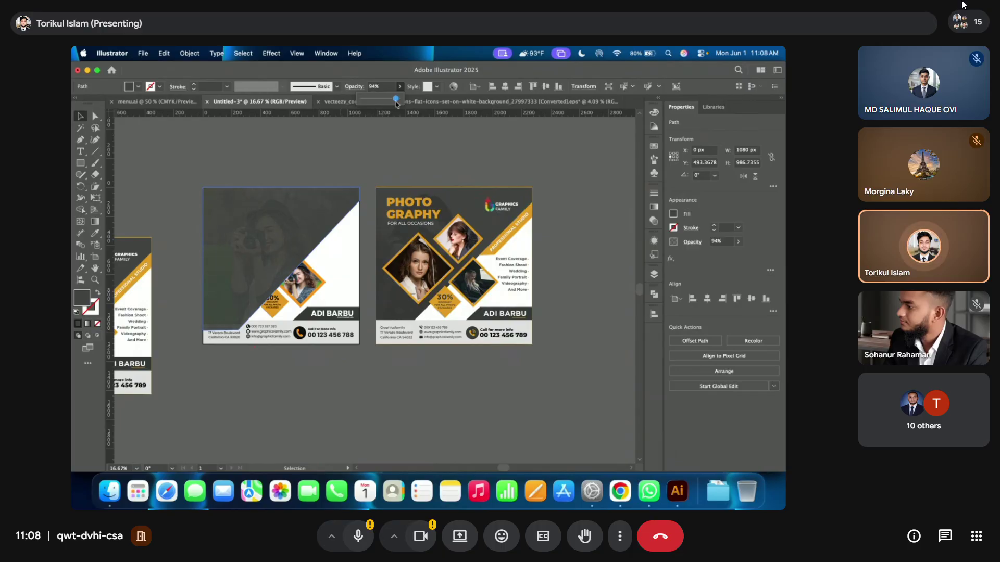
left_click(323, 158)
scroll(286, 232, "up", 1)
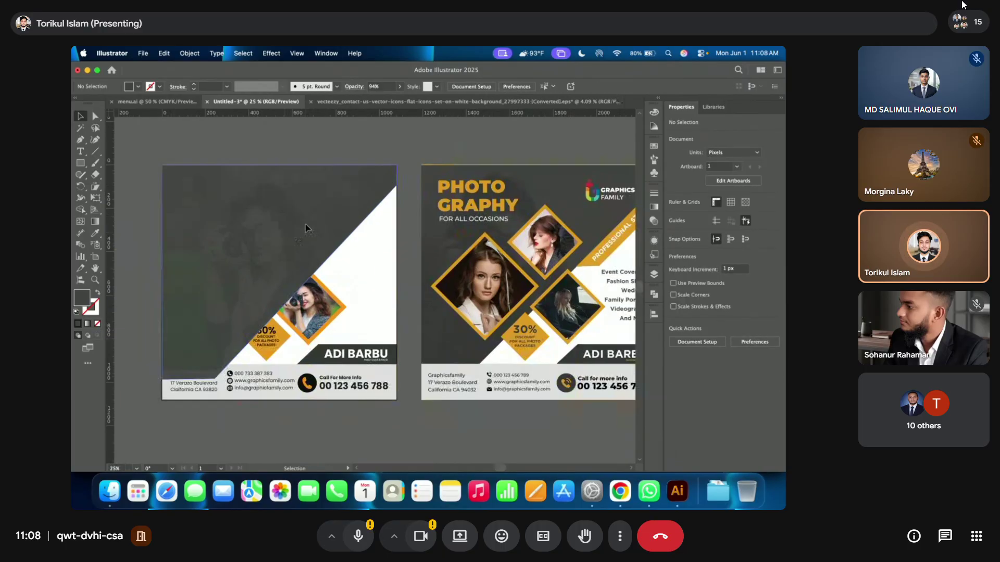
left_click(308, 229)
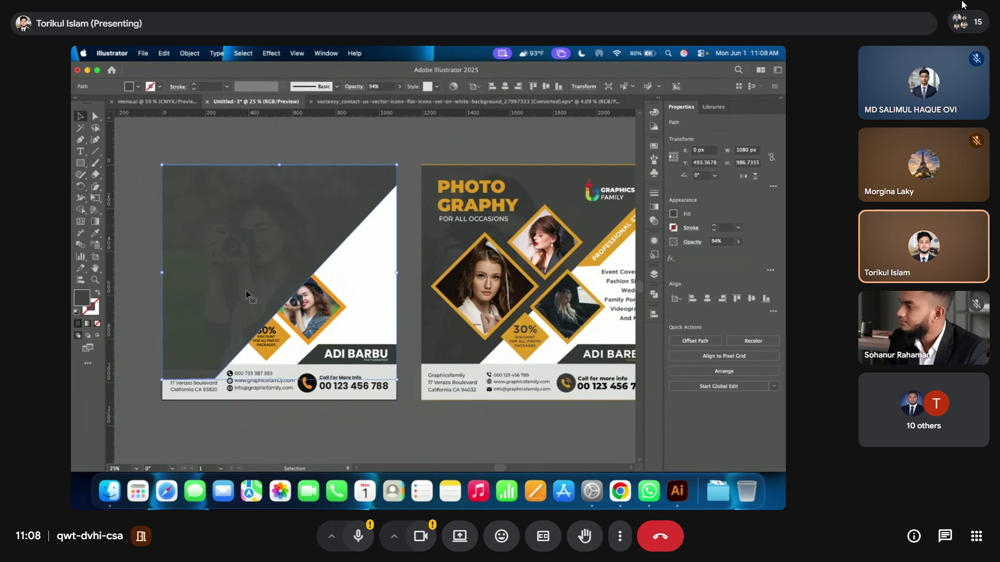
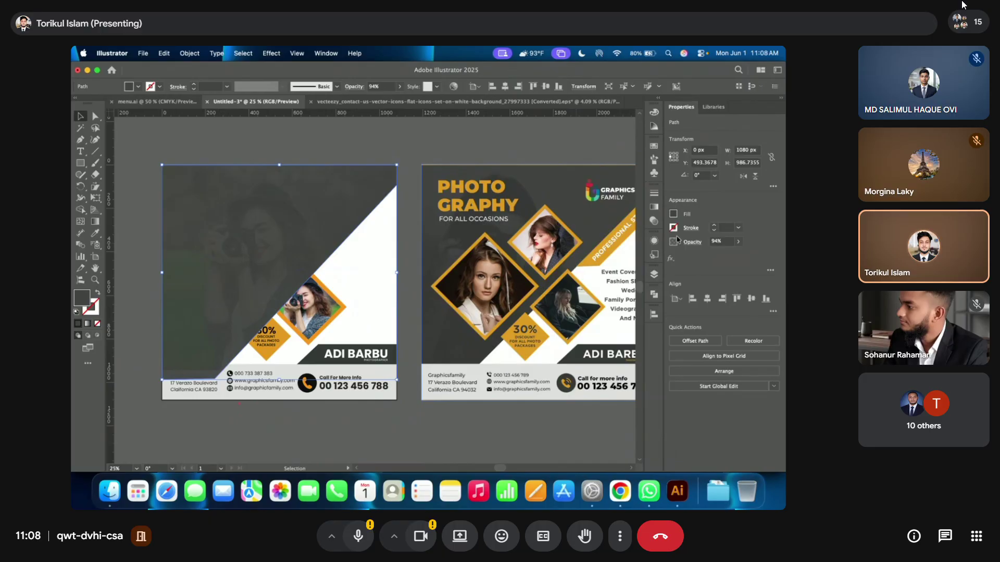
- Display the document's layer list
left_click(654, 273)
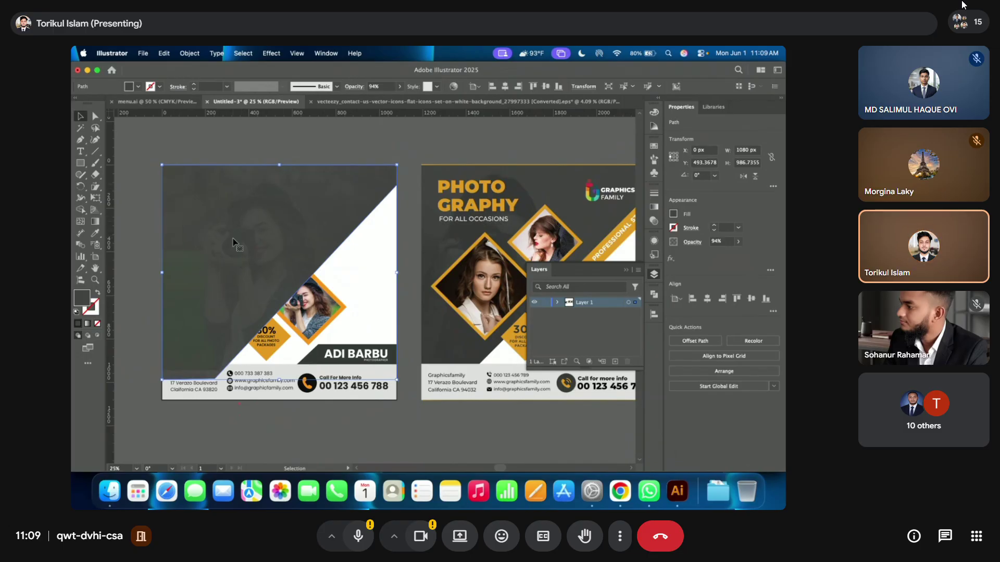
- Try moving the dark angled shape off the masked photo beneath it, and undo the moves
left_click_drag(263, 219, 372, 325)
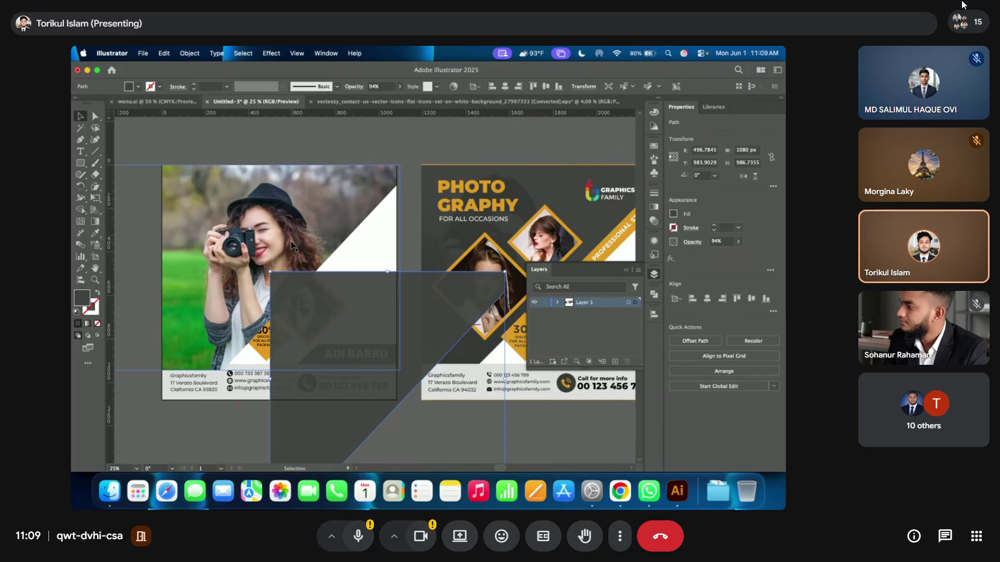
key("super+z")
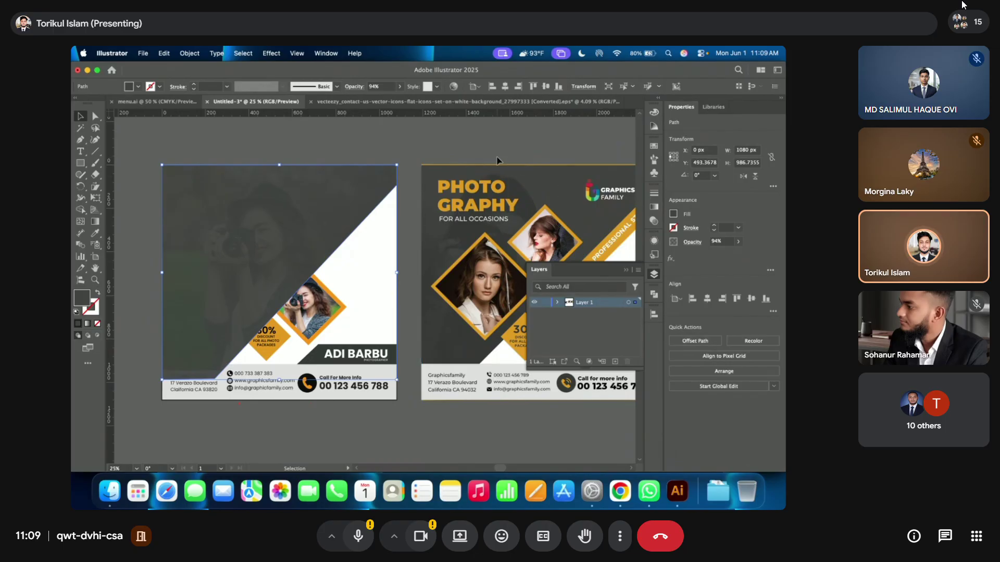
left_click(382, 211)
left_click_drag(375, 200, 384, 247)
key("ctrl+z")
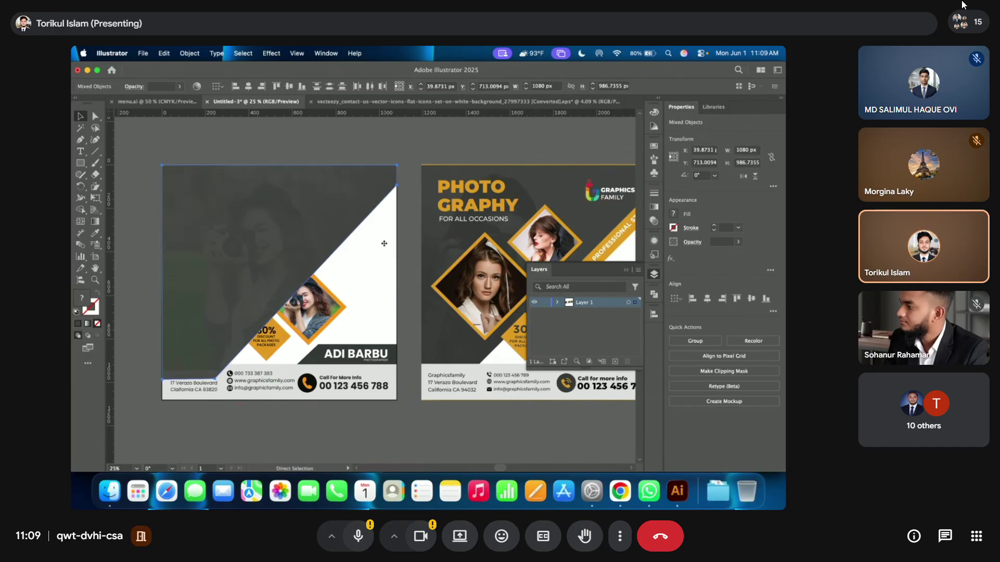
left_click(373, 256)
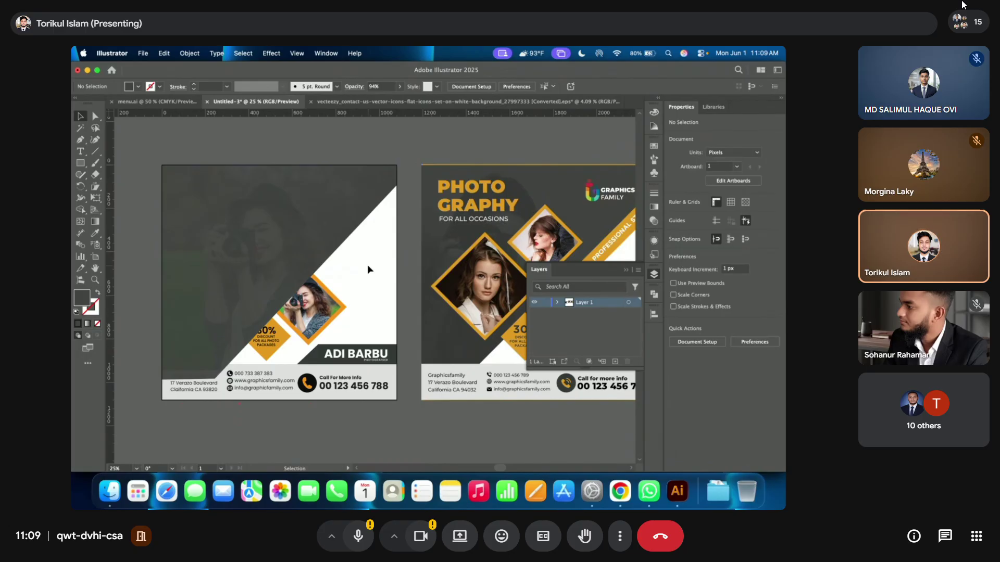
left_click_drag(331, 173, 376, 211)
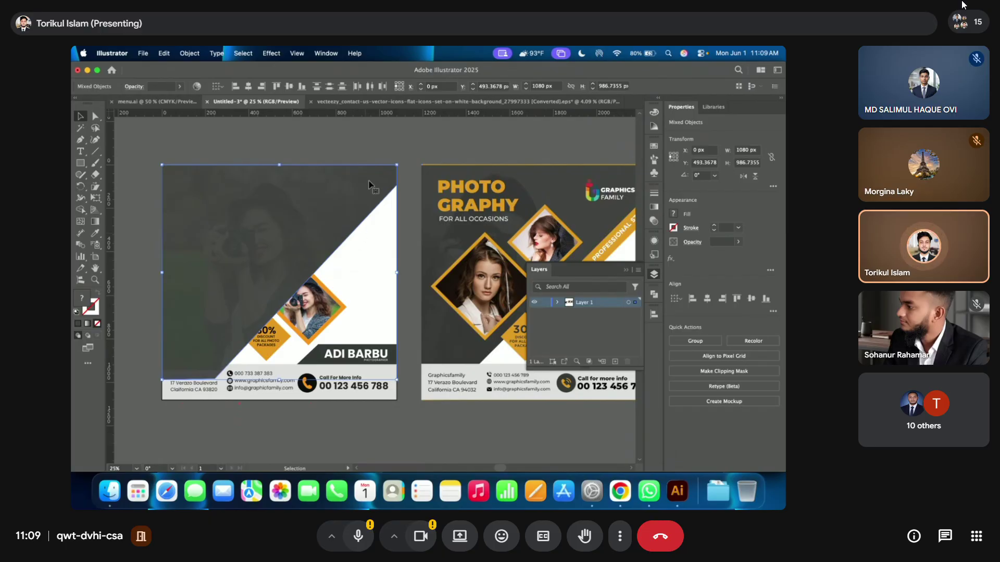
left_click(372, 155)
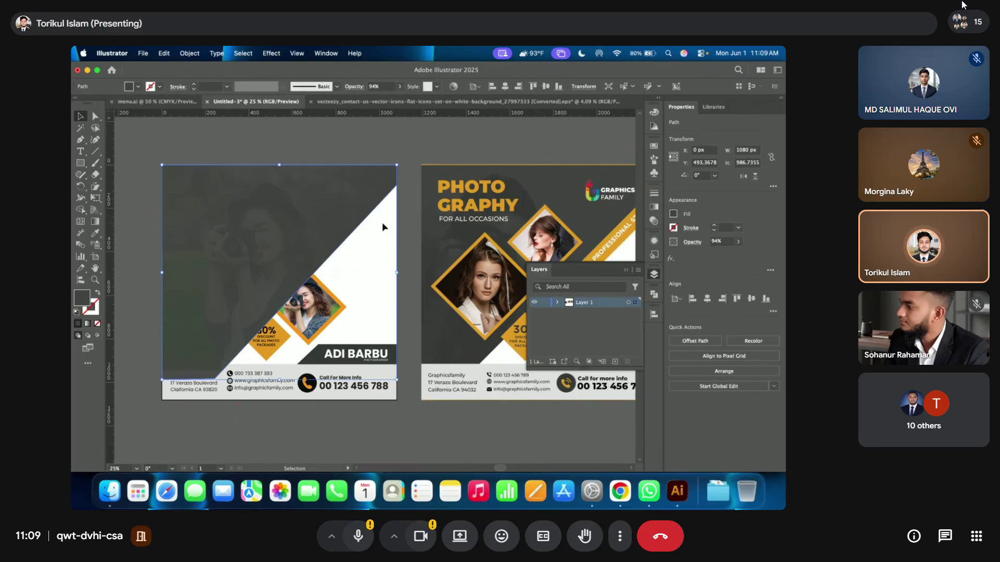
left_click(396, 243, "shift")
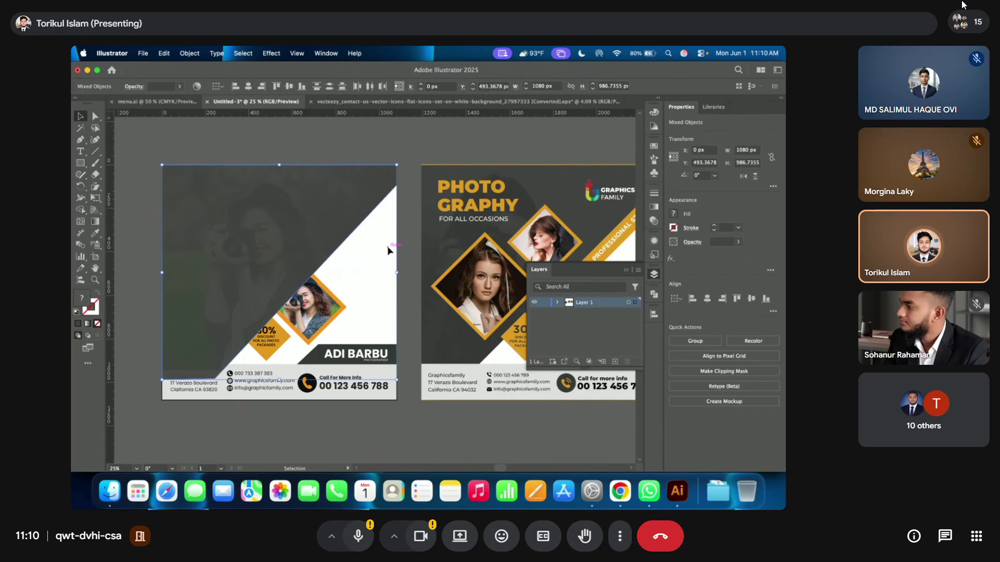
left_click(353, 263)
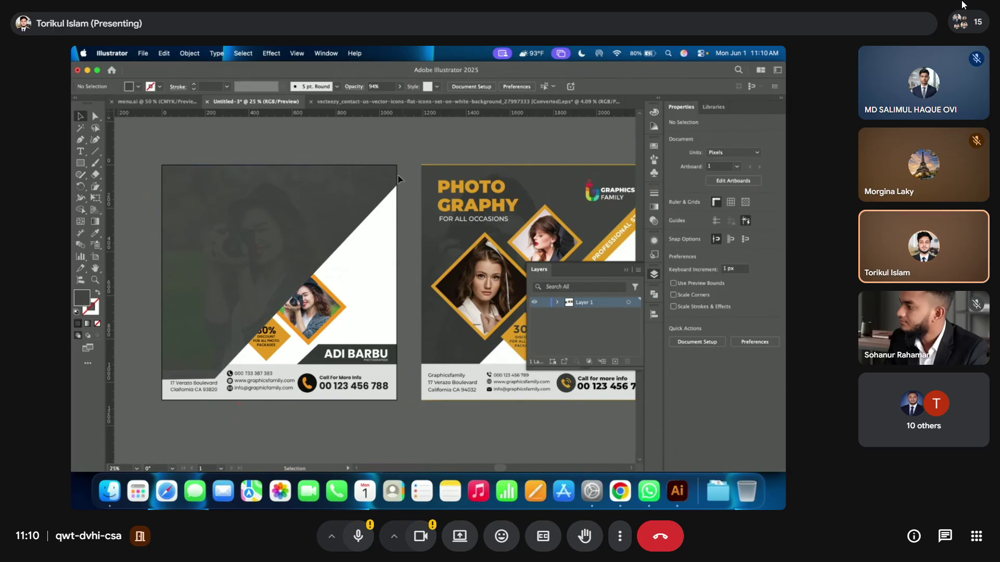
- Expand Layer 1 and toggle the visibility of the masked photo's clip group to check what it contains
left_click(557, 302)
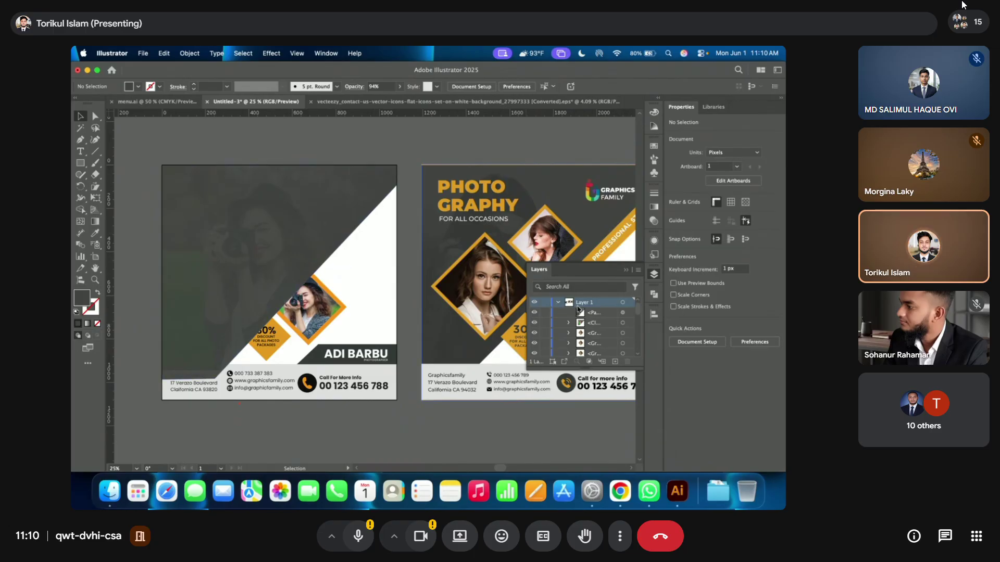
left_click(533, 322)
left_click(534, 323)
left_click(534, 323)
left_click(534, 323)
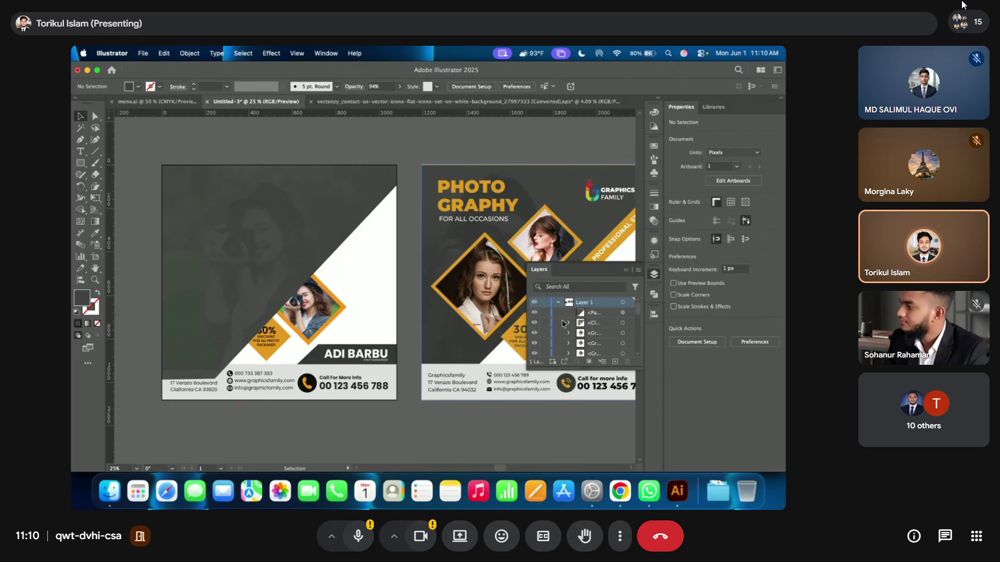
left_click(534, 324)
left_click(535, 324)
left_click(534, 323)
left_click(534, 323)
- Move the masked background photo below the diamond photos and discount badge in Layer 1's stacking order
scroll(591, 341, "down", 3)
scroll(594, 333, "down", 5)
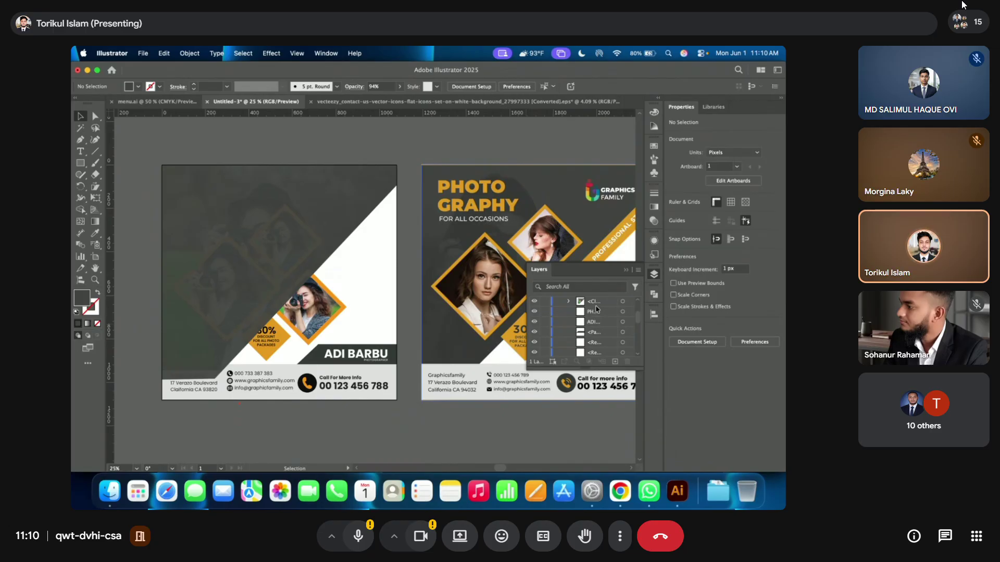
scroll(594, 320, "up", 8)
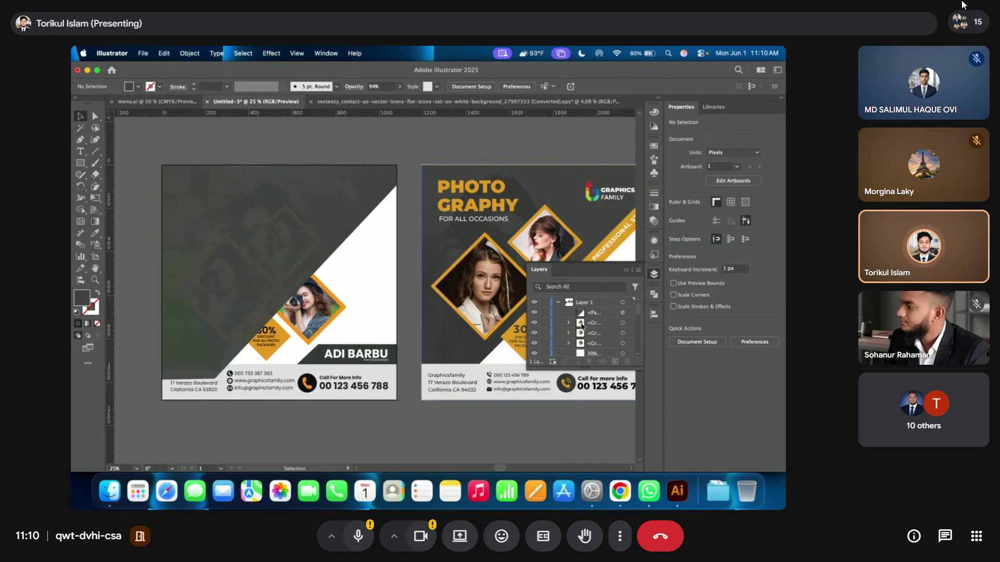
- Move the dark angled shape below the diamond photos and discount badge, directly above the masked photo, and deselect it
left_click(364, 208)
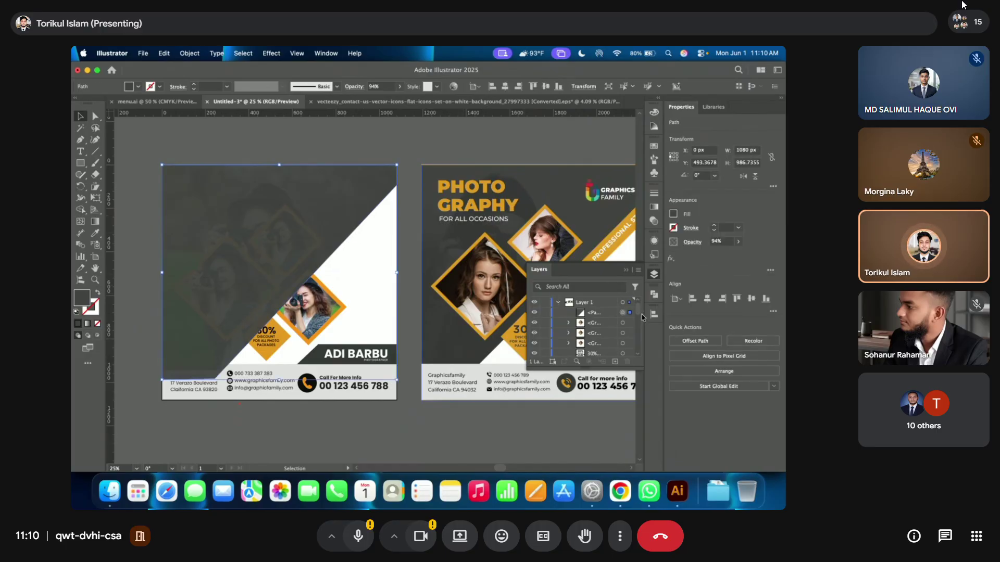
mouse_move(606, 315)
left_mouse_down()
mouse_move(607, 344)
mouse_move(607, 328)
left_mouse_up()
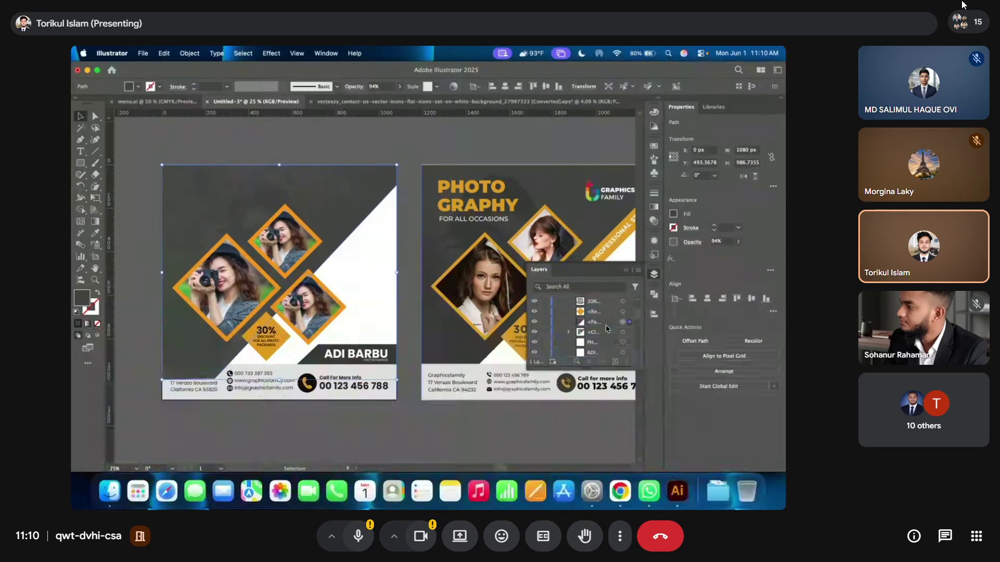
left_click(341, 147)
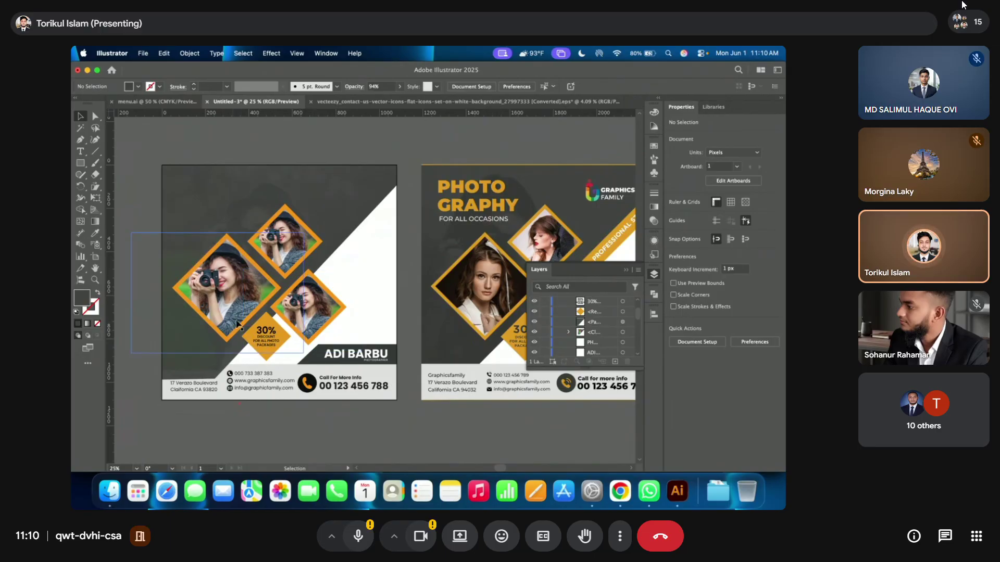
- Compare the restacked flyer with the reference flyer beside it
scroll(240, 304, "down", 1)
scroll(309, 350, "up", 1)
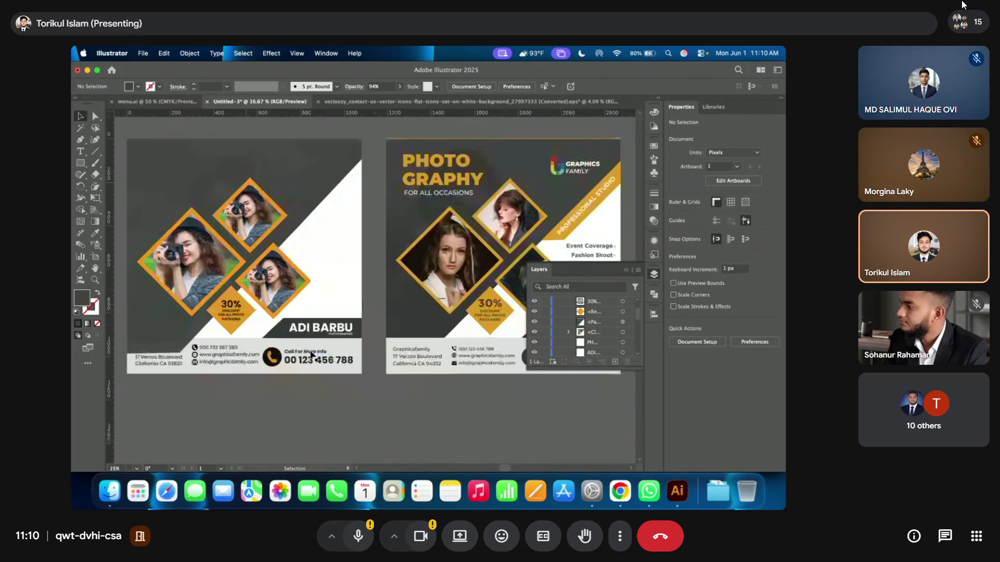
scroll(320, 279, "down", 1)
left_click_drag(383, 131, 397, 151)
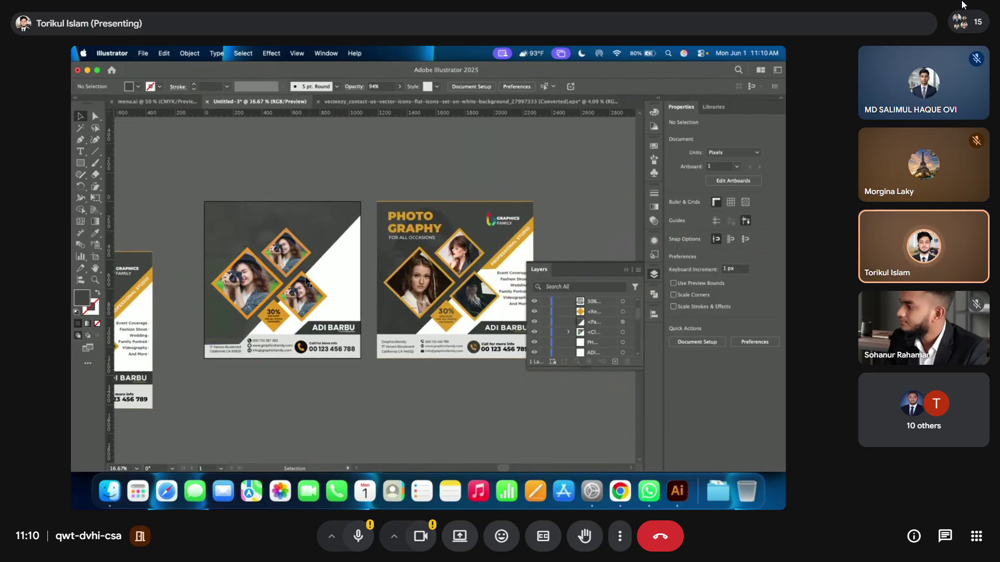
scroll(334, 258, "up", 1)
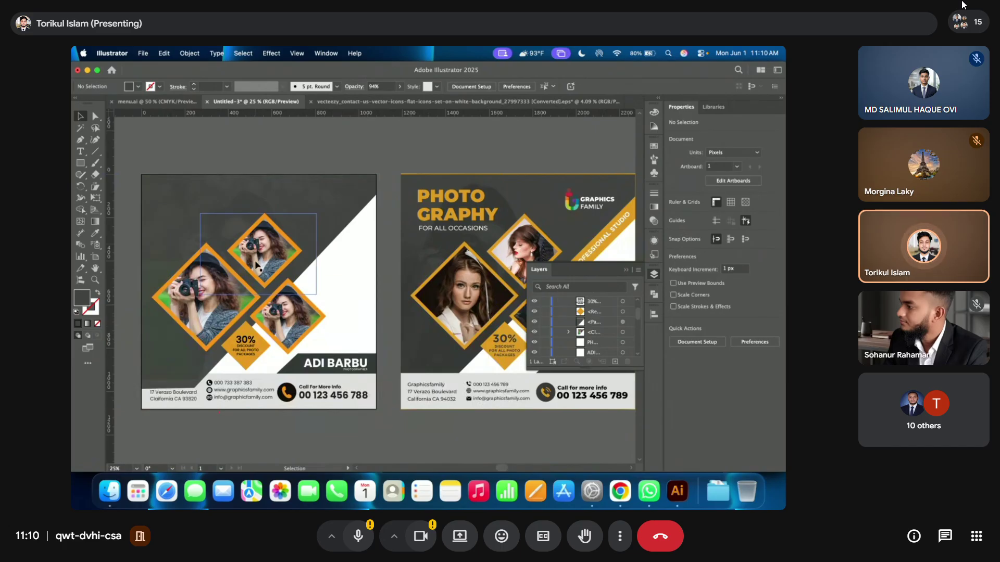
scroll(255, 261, "down", 1)
scroll(307, 300, "up", 1)
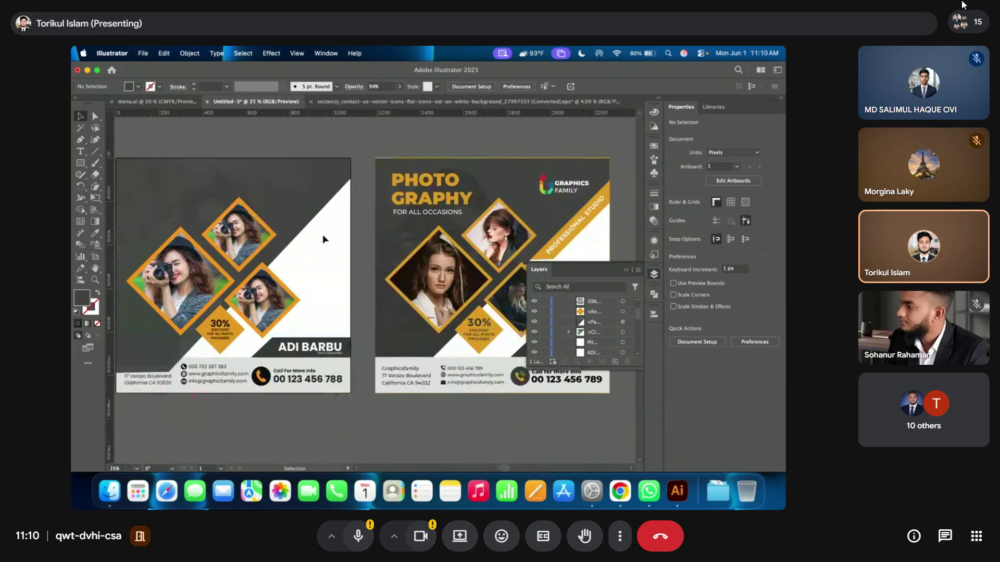
- Show the document's guides and leave them unlocked
scroll(309, 282, "down", 1)
right_click(308, 175)
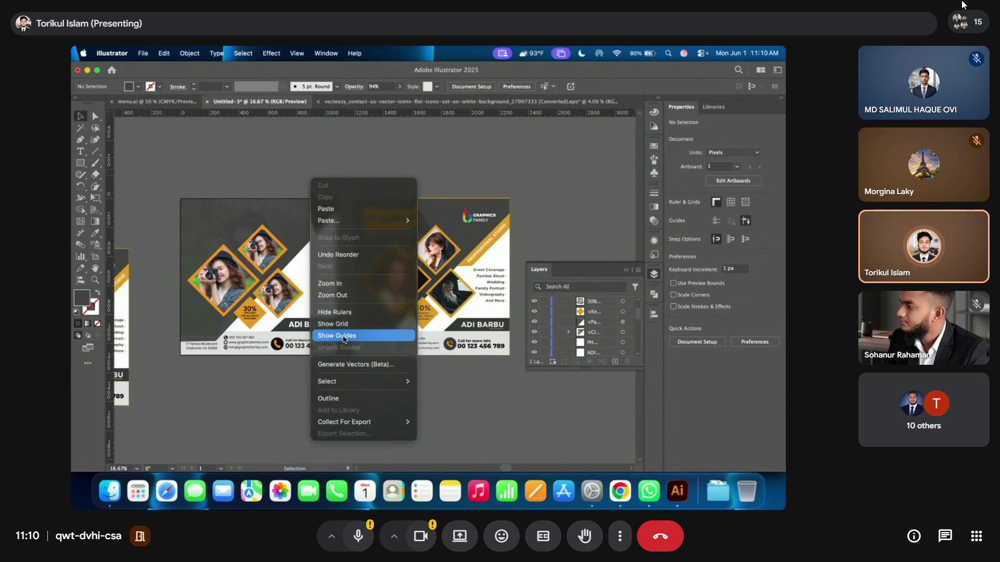
left_click(286, 338)
left_click_drag(287, 337, 268, 329)
scroll(268, 329, "up", 1)
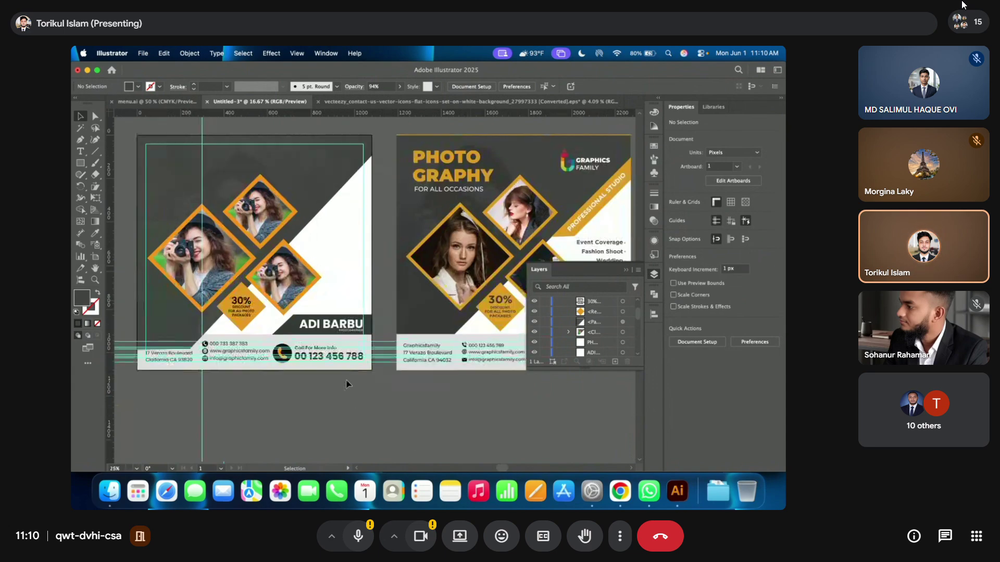
right_click(382, 334)
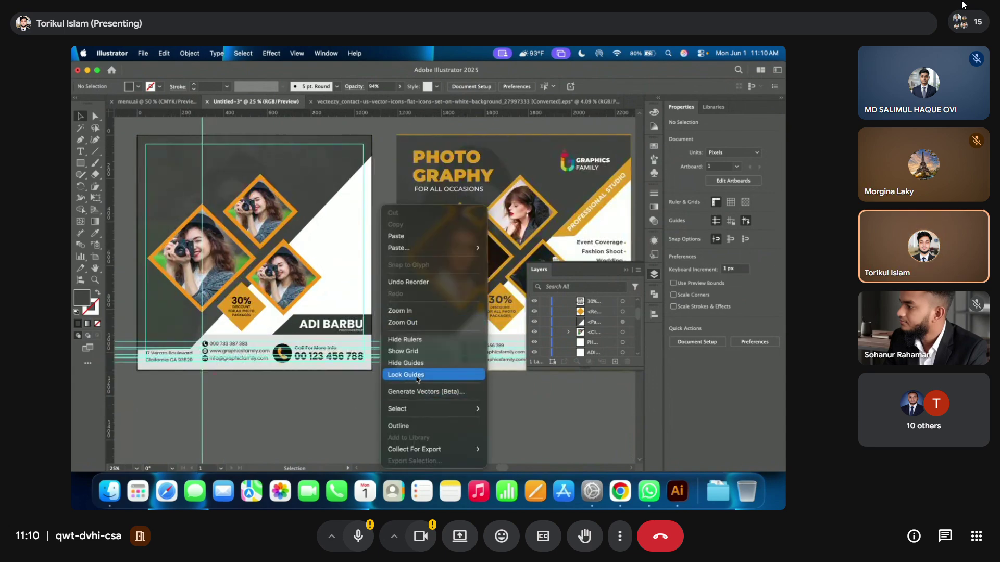
left_click(393, 202)
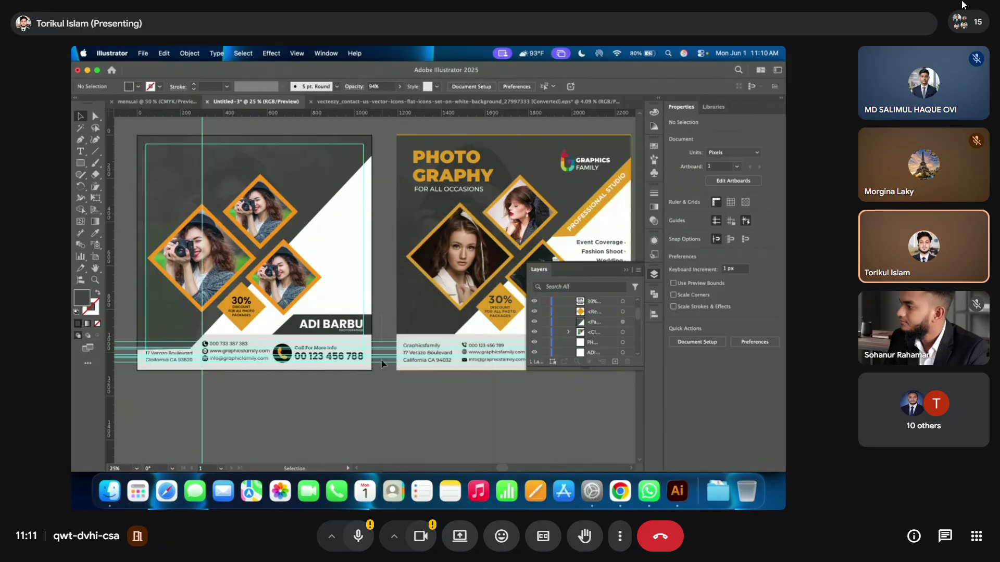
- Delete the horizontal guides across the footer and the full-height vertical guide, keeping the rectangular margin guide
left_click(383, 347)
left_click_drag(384, 347, 370, 422)
key("Delete")
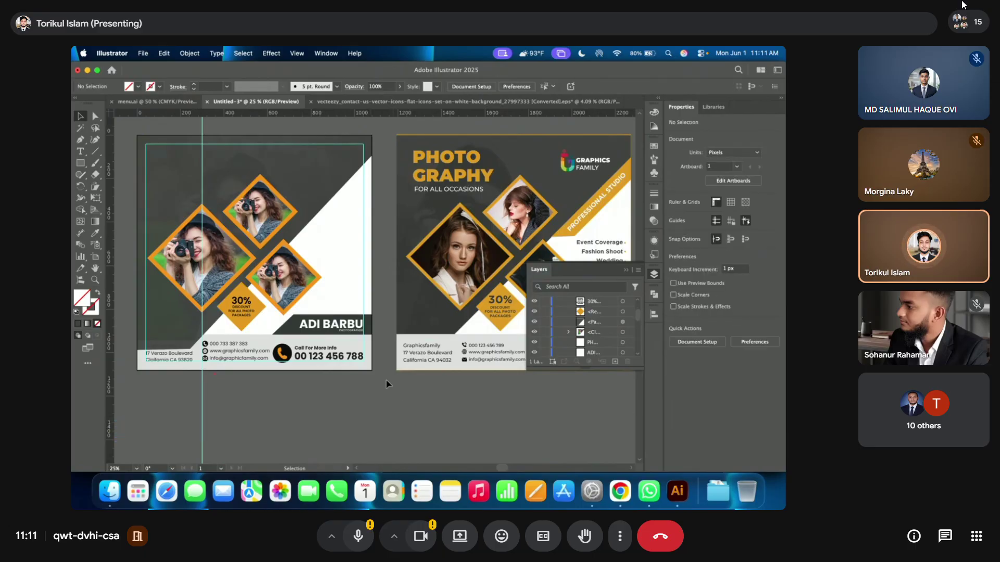
key("super+equal")
key("super+semicolon")
left_click_drag(241, 133, 164, 141)
key("Delete")
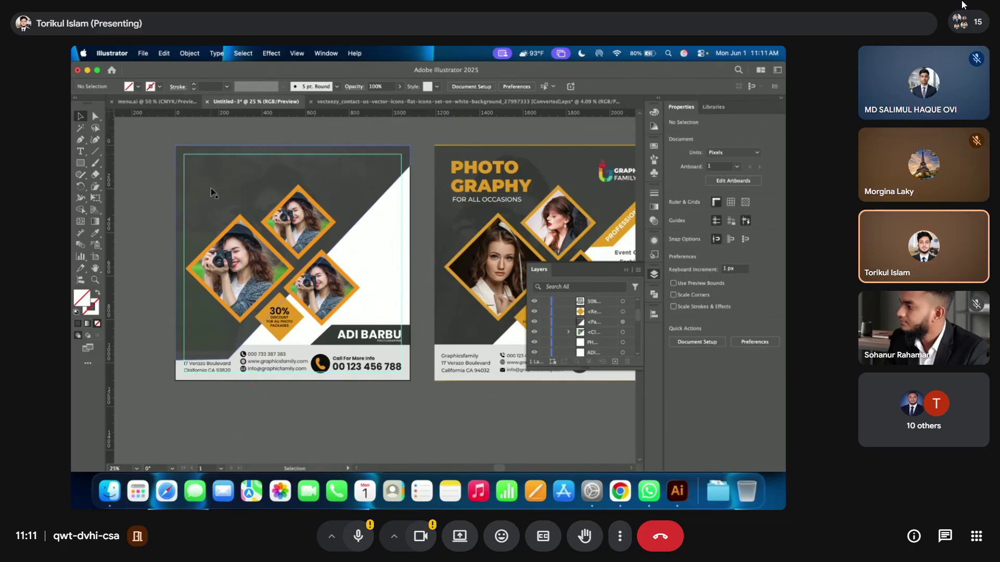
- Add the two-line heading PHOTO / GRAPHY on the dark area above the diamond photos and position it inside the margin guide
left_click(81, 151)
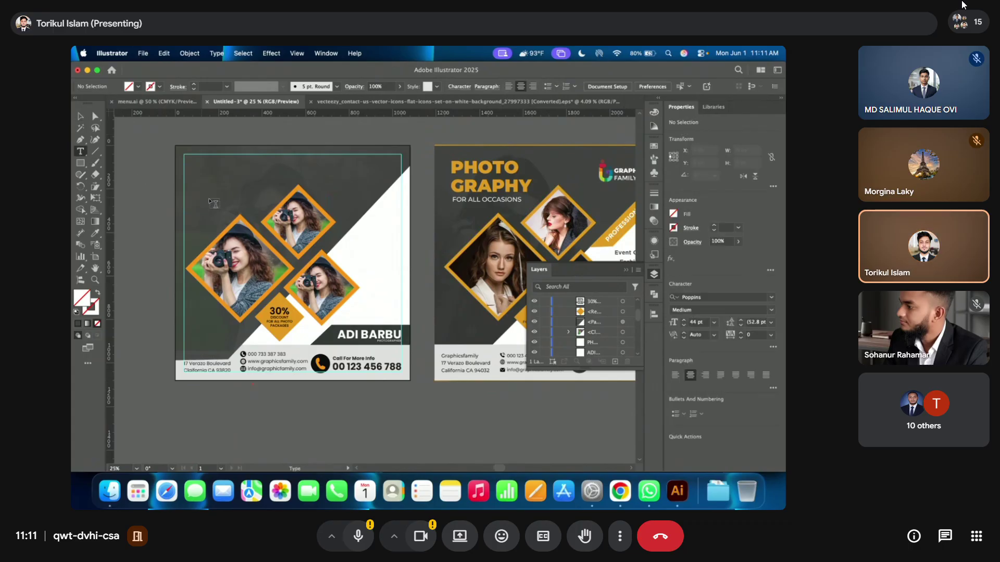
left_click(206, 201)
type("PHOTO")
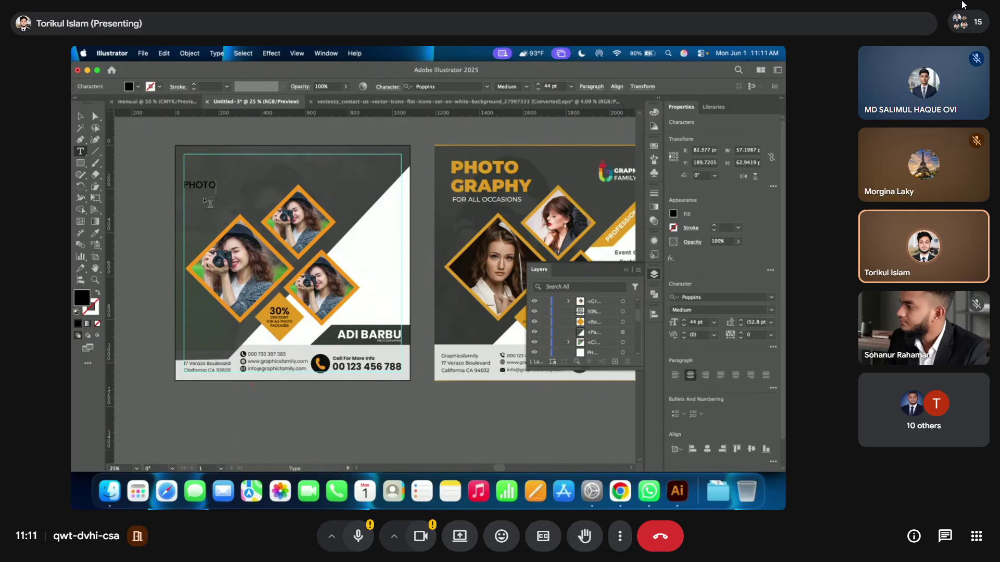
key("Return")
type("GRAPHY")
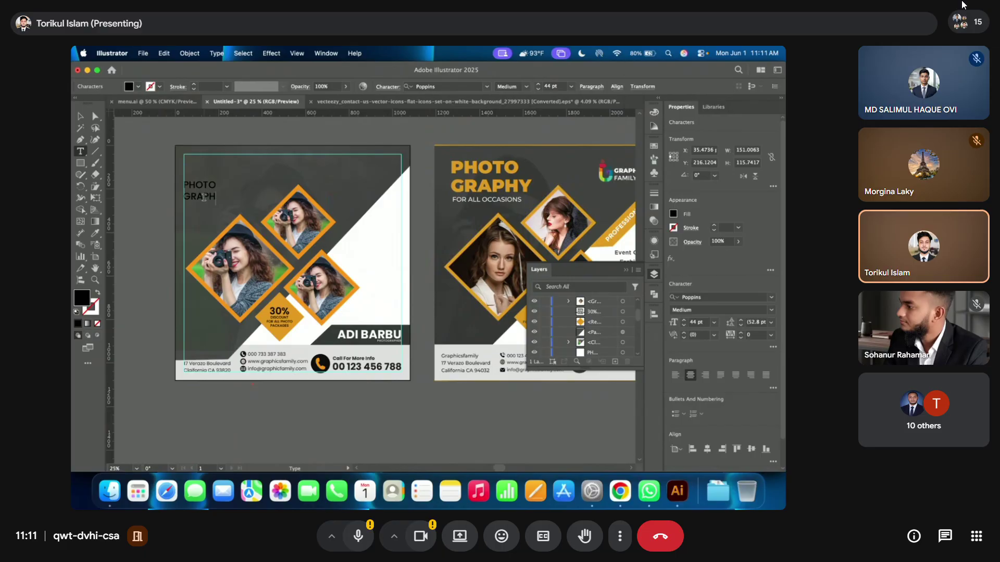
left_click(80, 115)
left_click_drag(213, 194, 352, 266)
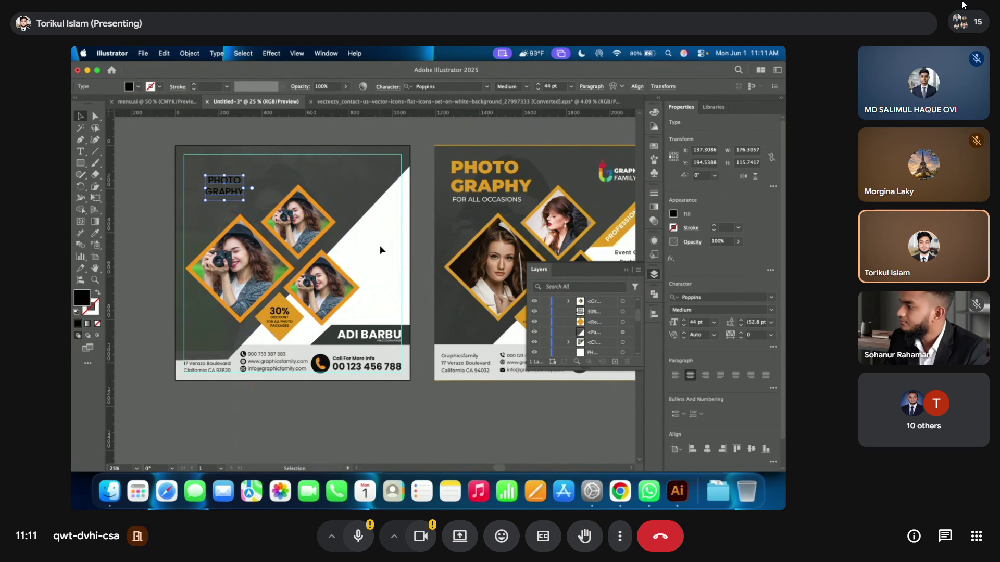
- Try moving the dark angled shape down over the flyer, and undo the move
key("super+minus")
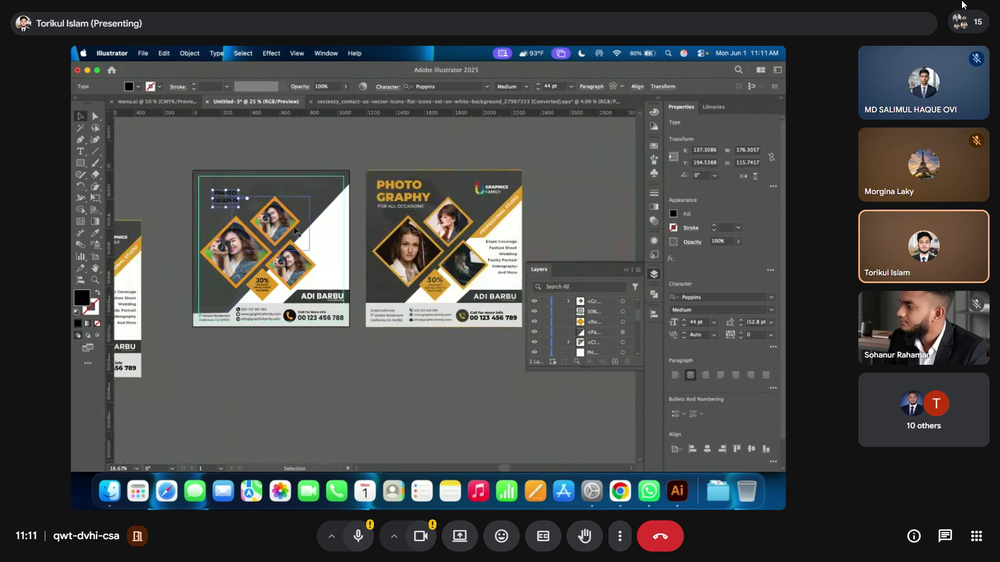
key("super+z")
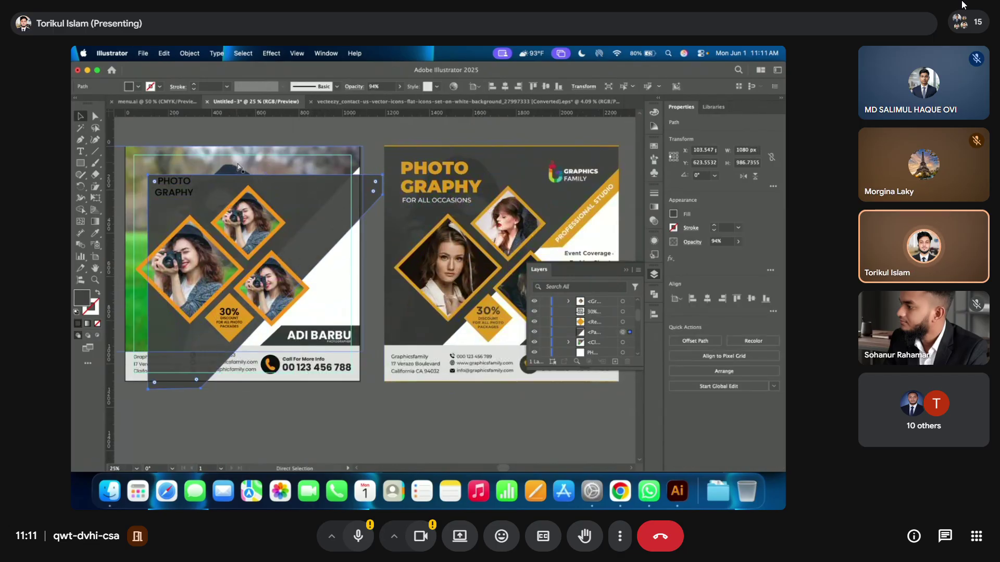
key("super+z")
key("super+equal")
scroll(228, 308, "up", 2)
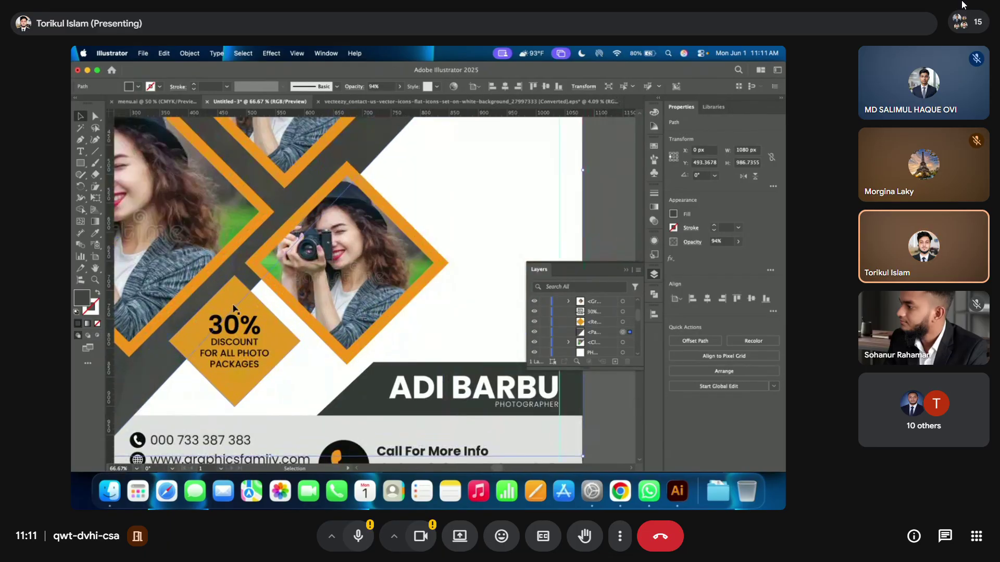
scroll(230, 300, "down", 4)
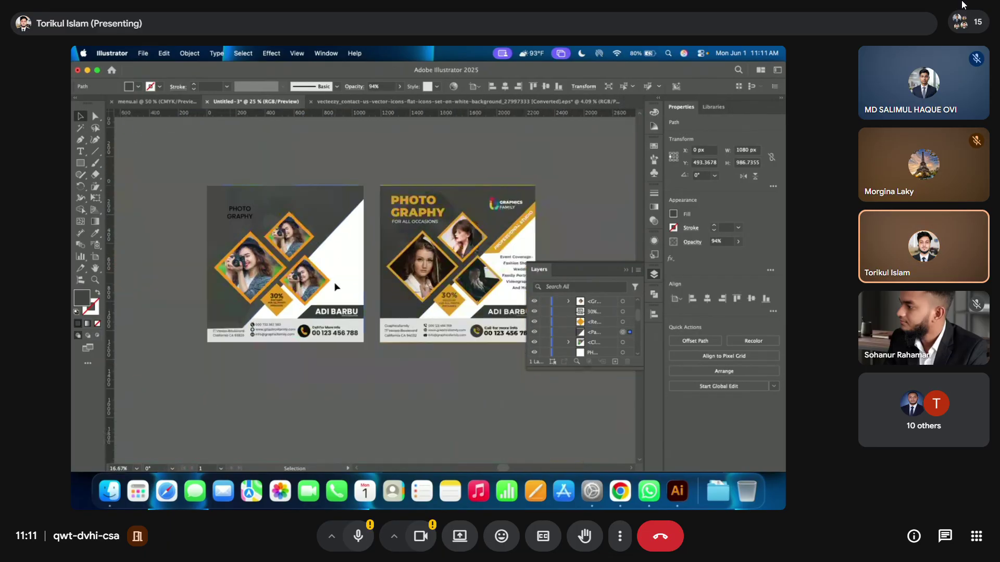
- Reorder the dark angled shape in the layer stack so it sits beneath the footer rectangle and just above the masked background photo
key("shift+super+a")
scroll(313, 262, "up", 1)
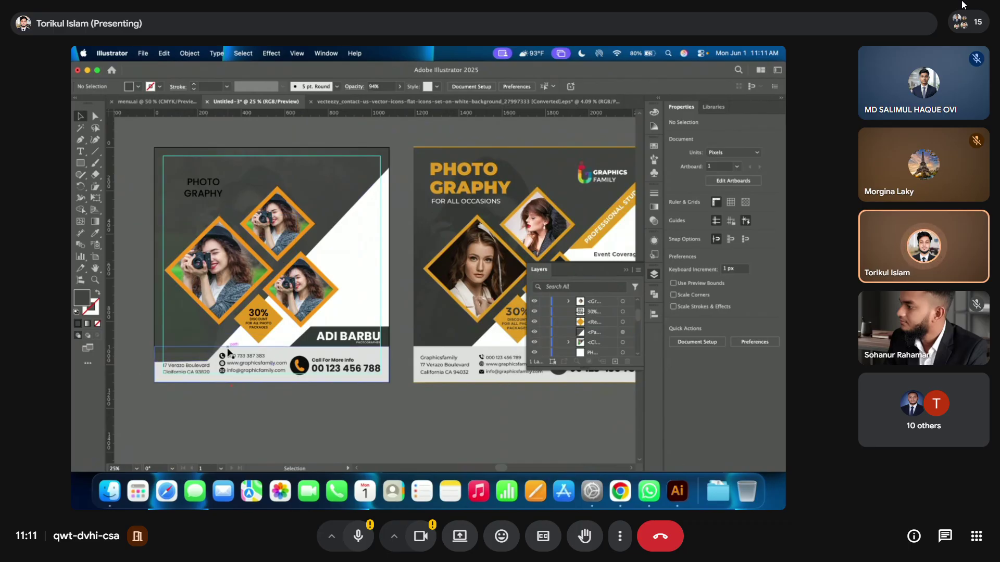
scroll(237, 341, "down", 1)
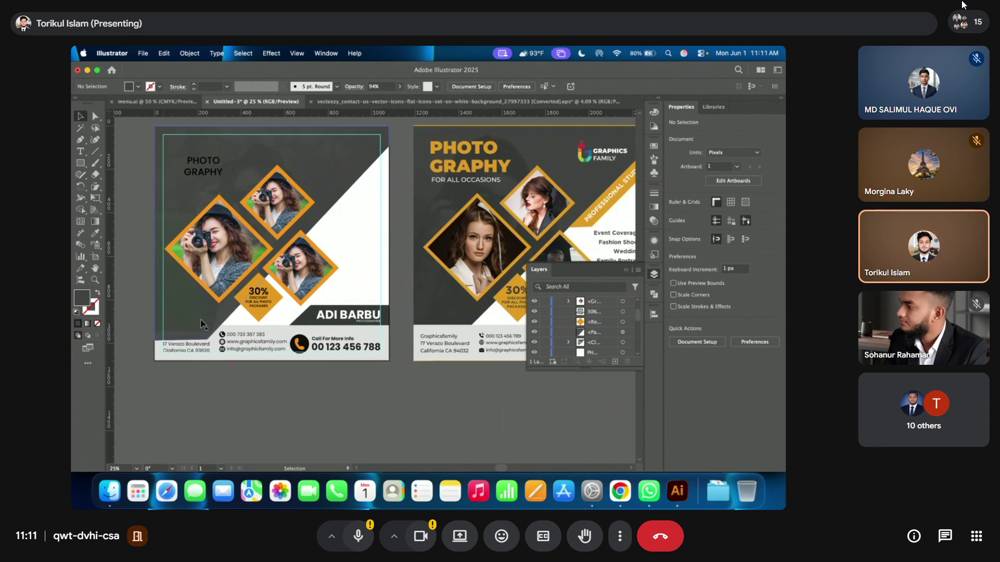
left_click_drag(599, 344, 594, 327)
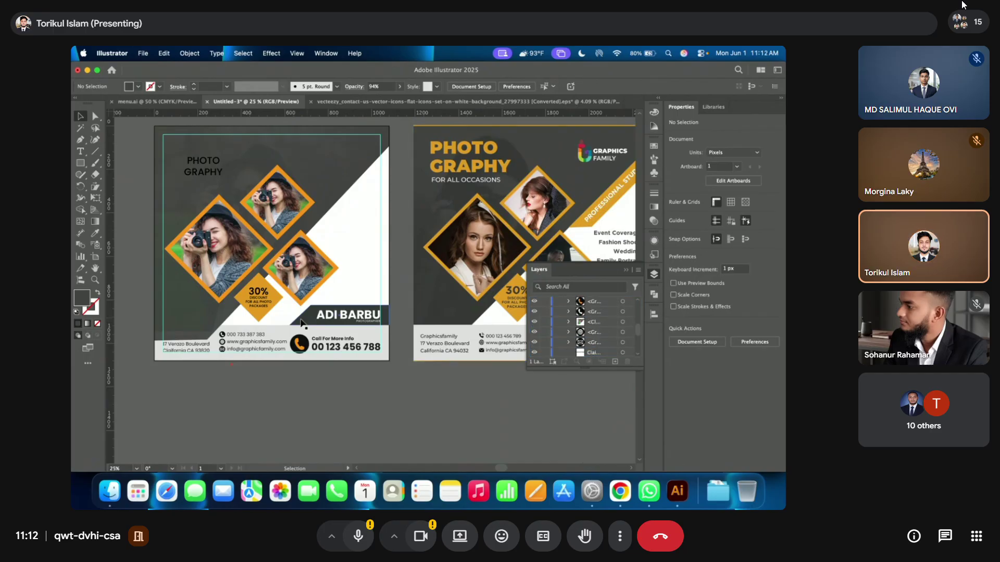
mouse_move(590, 326)
left_mouse_down()
mouse_move(577, 312)
mouse_move(594, 370)
mouse_move(598, 339)
left_mouse_up()
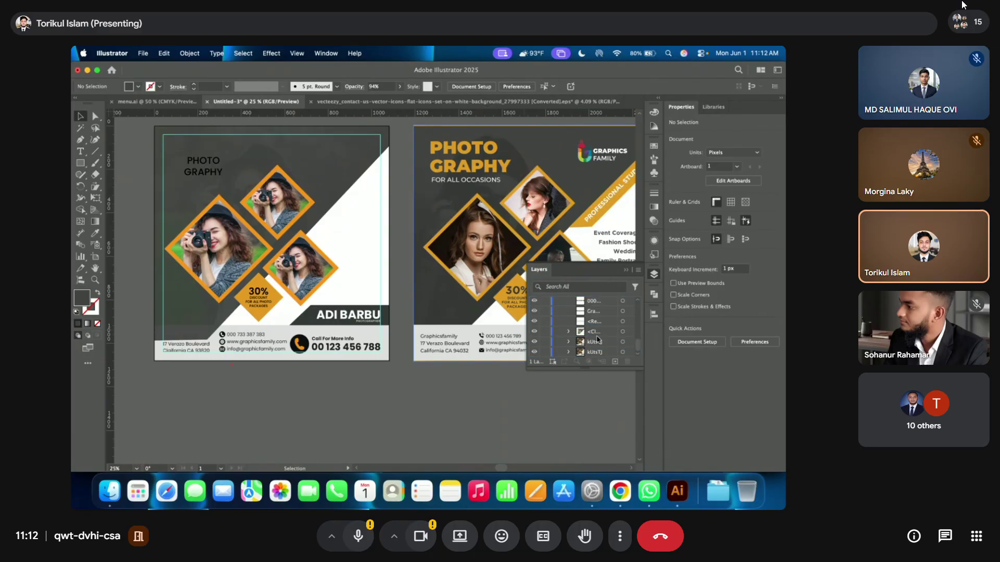
scroll(592, 342, "up", 10)
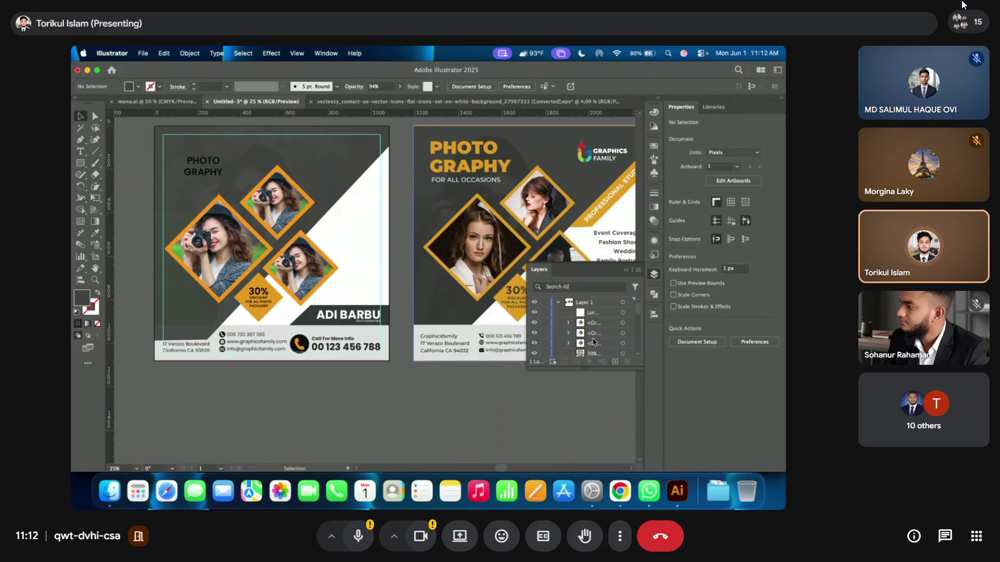
left_click(232, 166)
scroll(603, 344, "down", 5)
left_click_drag(604, 350, 605, 335)
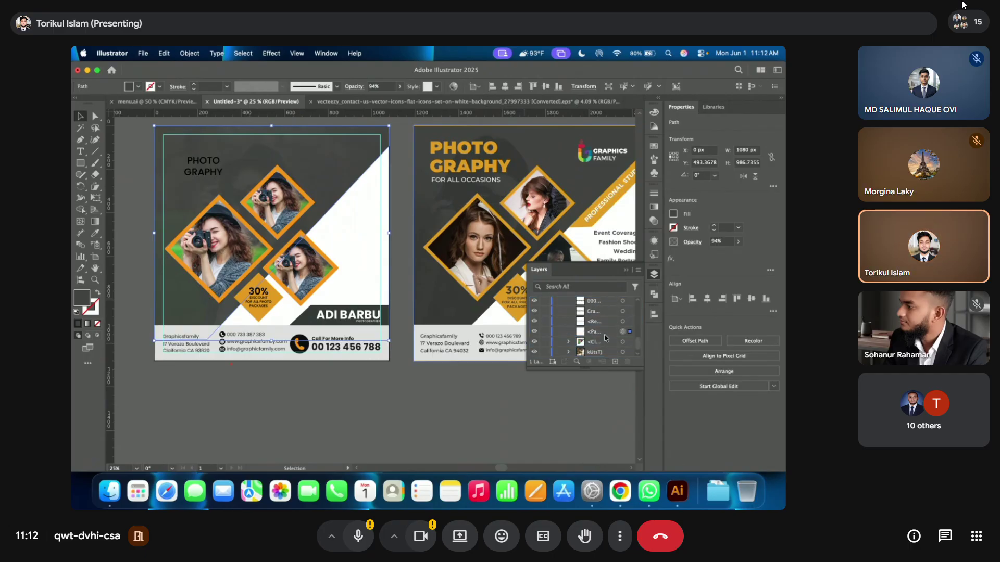
left_click_drag(124, 193, 211, 305)
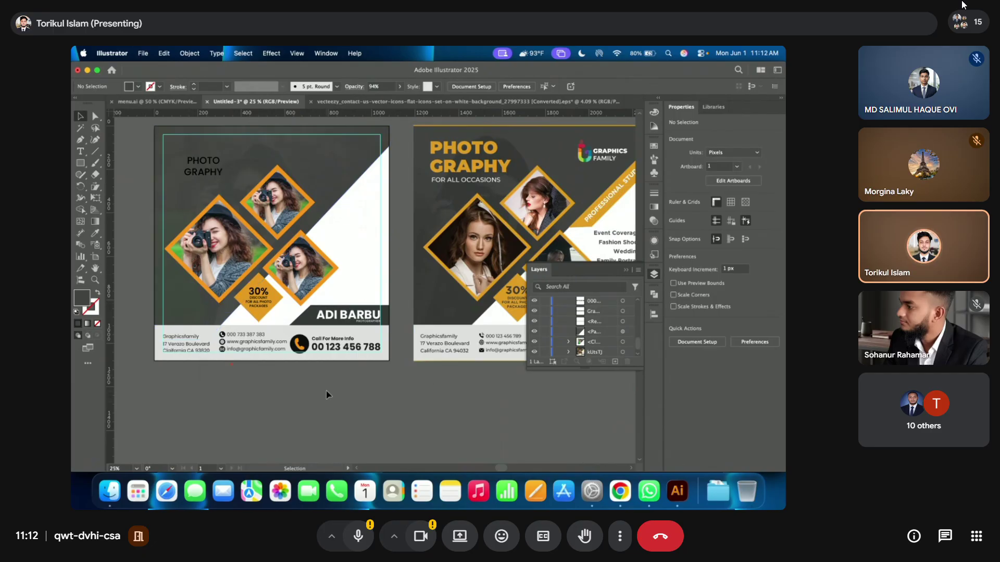
- Sample the discount badge's orange onto the PHOTO GRAPHY heading, and replace that fill with the lighter orange swatch
scroll(328, 395, "up", 2)
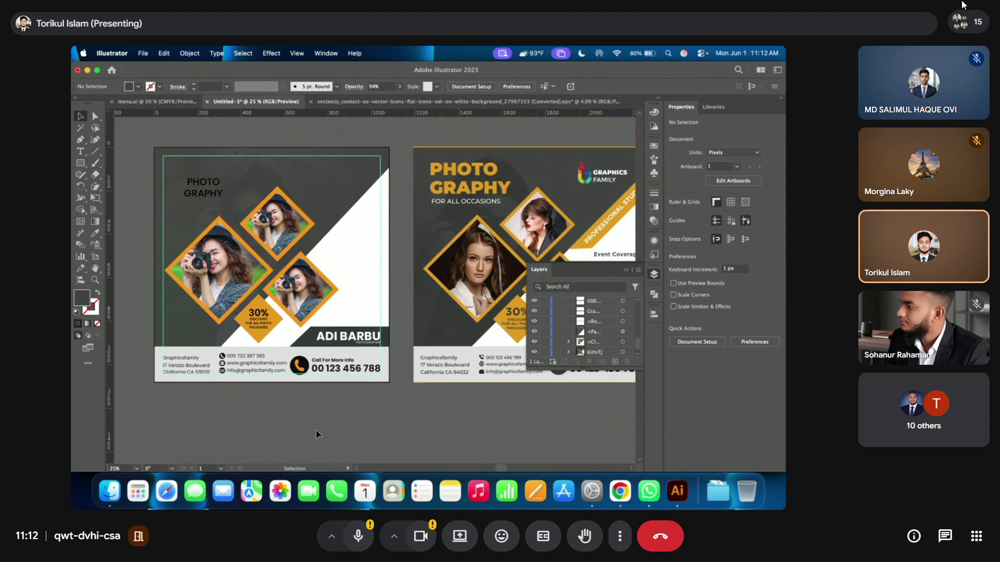
left_click_drag(253, 216, 182, 176)
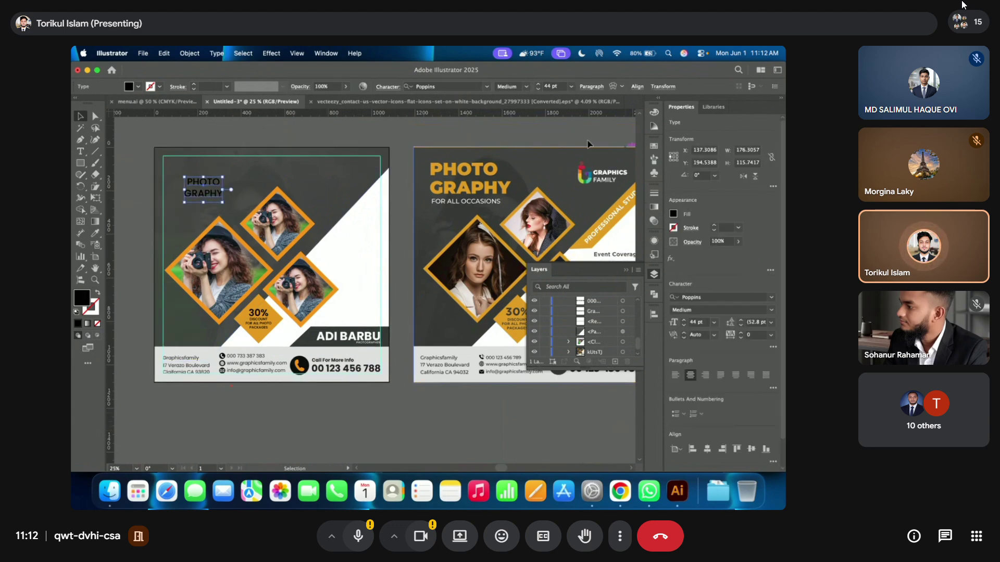
left_click(96, 234)
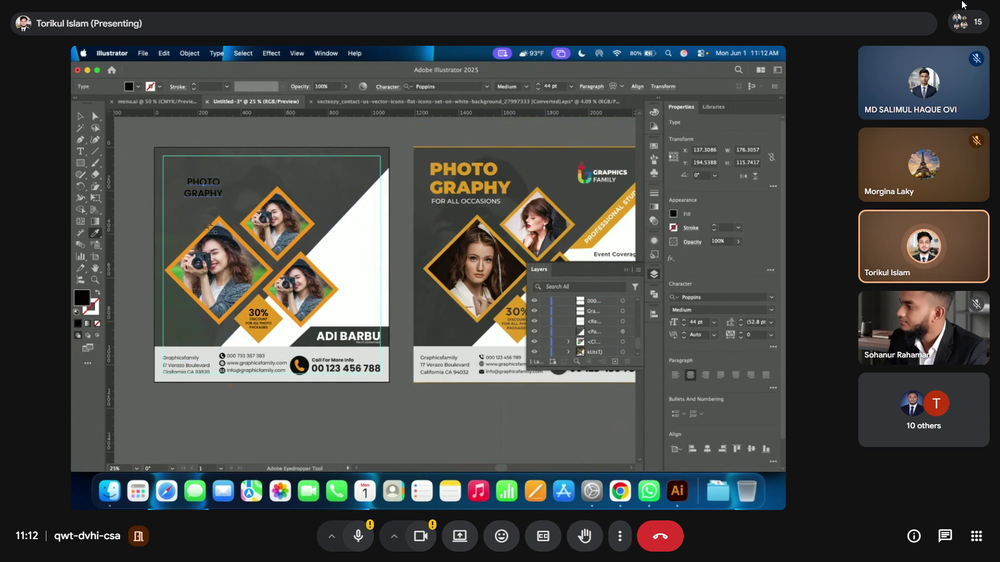
left_click(253, 309)
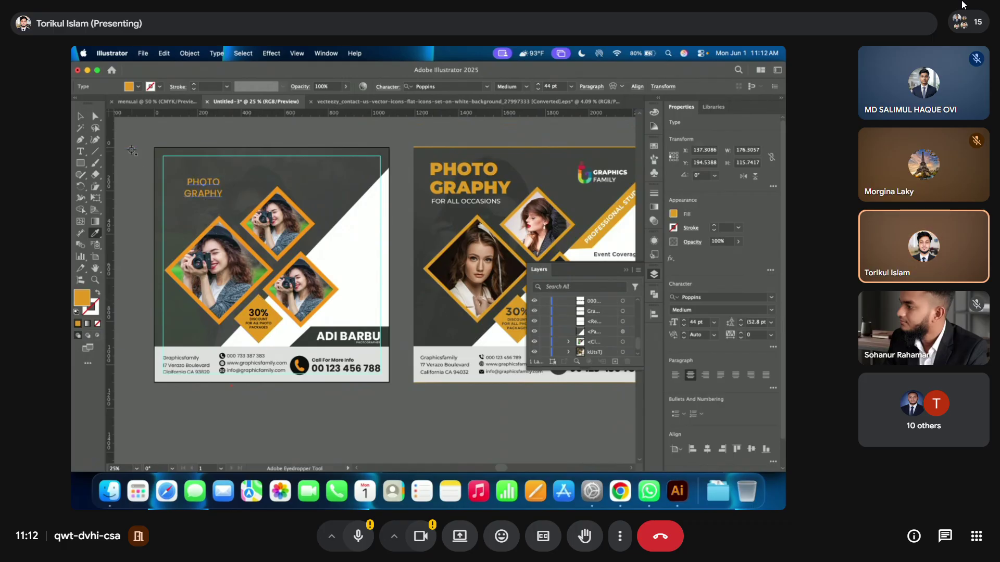
left_click(80, 117)
left_click(133, 87)
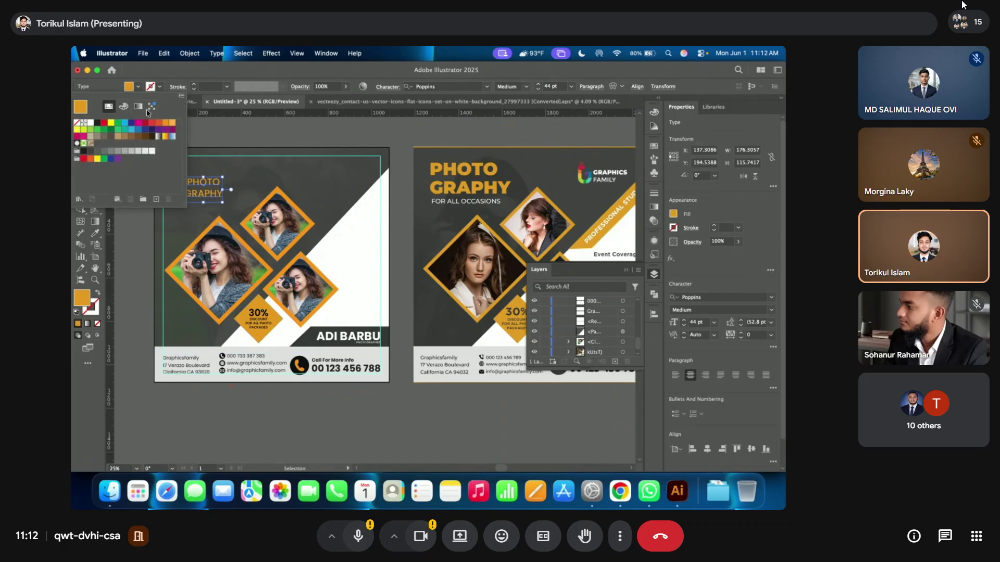
left_click(172, 123)
left_click(236, 151)
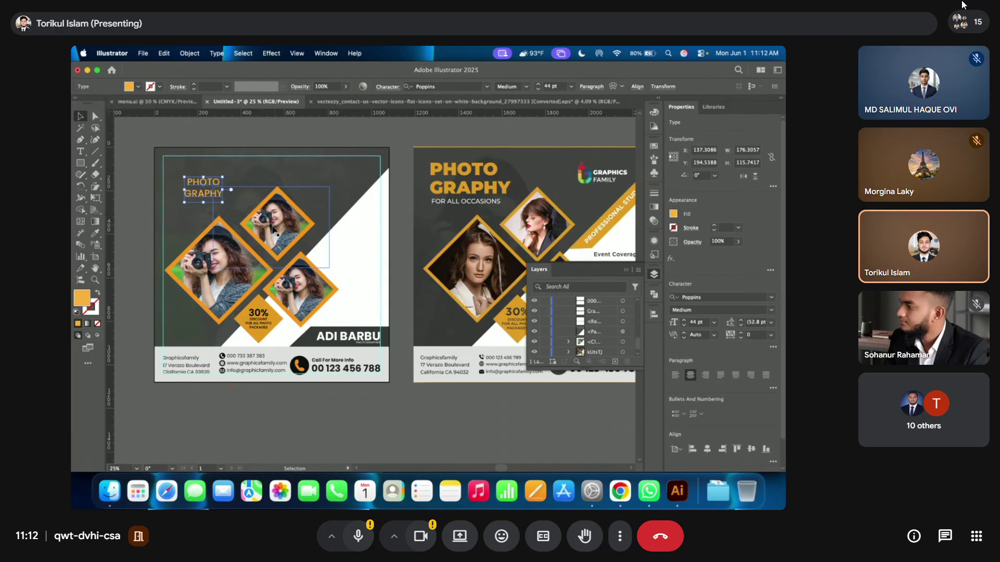
- Enlarge the PHOTO GRAPHY heading to about 85 pt and left-align its text against the margin guide's left edge
mouse_move(221, 201)
left_mouse_down()
mouse_move(259, 226)
mouse_move(224, 185)
left_mouse_up()
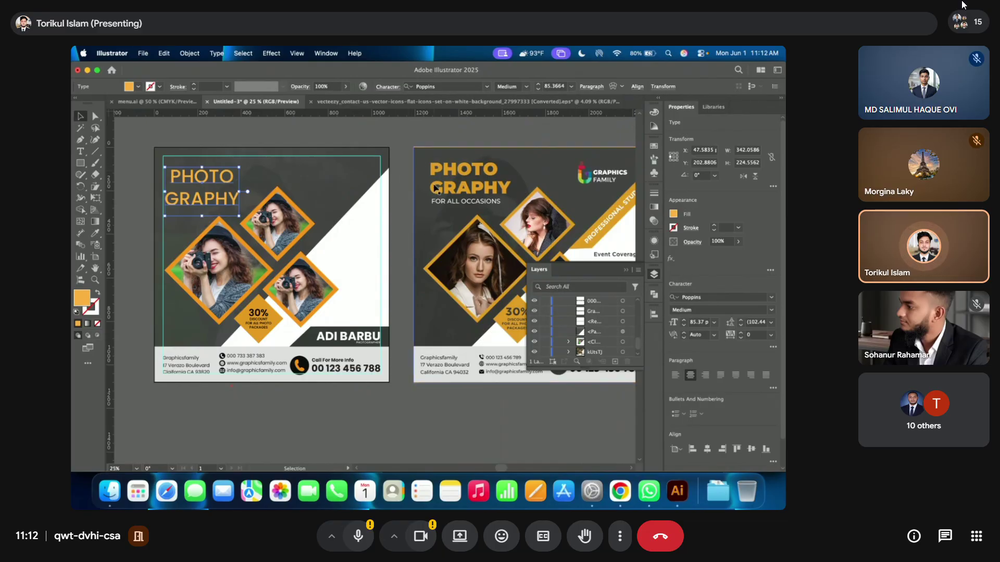
left_click_drag(221, 179, 226, 175)
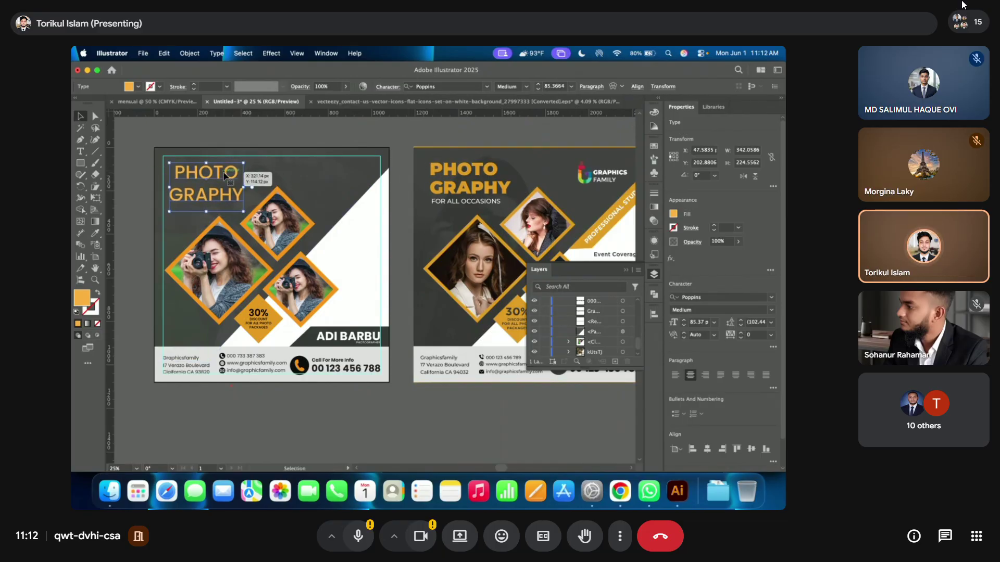
left_click(674, 376)
left_click(687, 376)
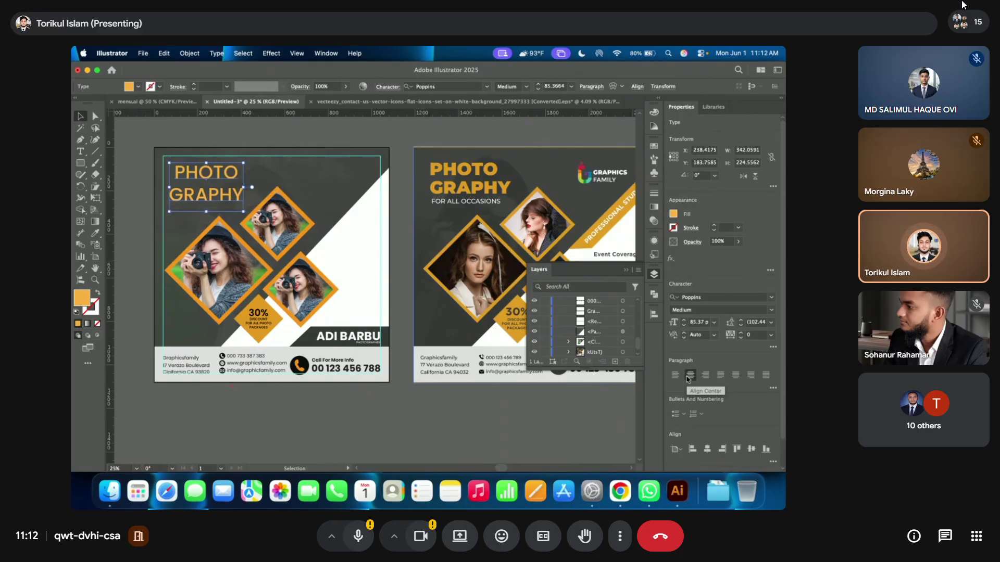
left_click(706, 376)
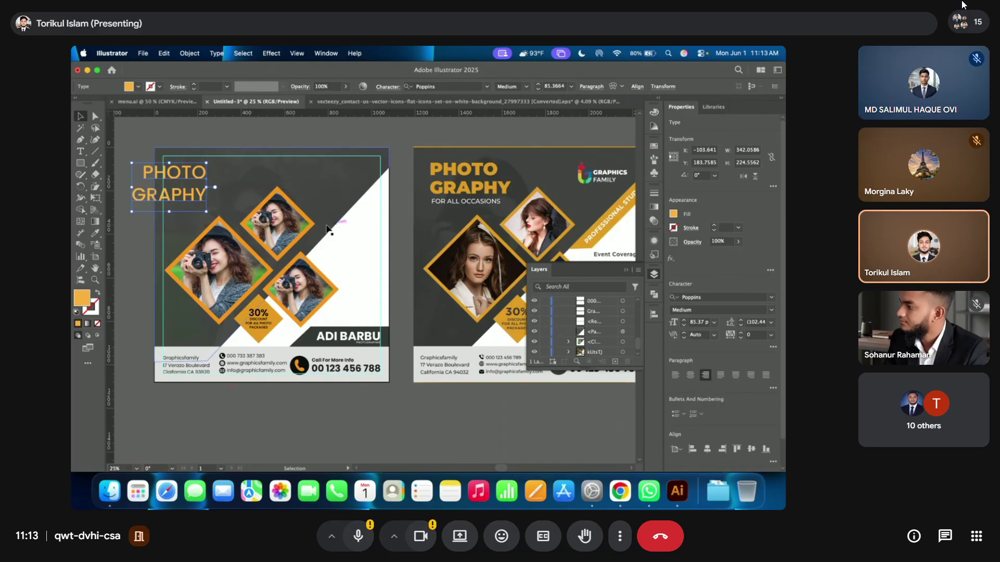
left_click_drag(199, 173, 233, 170)
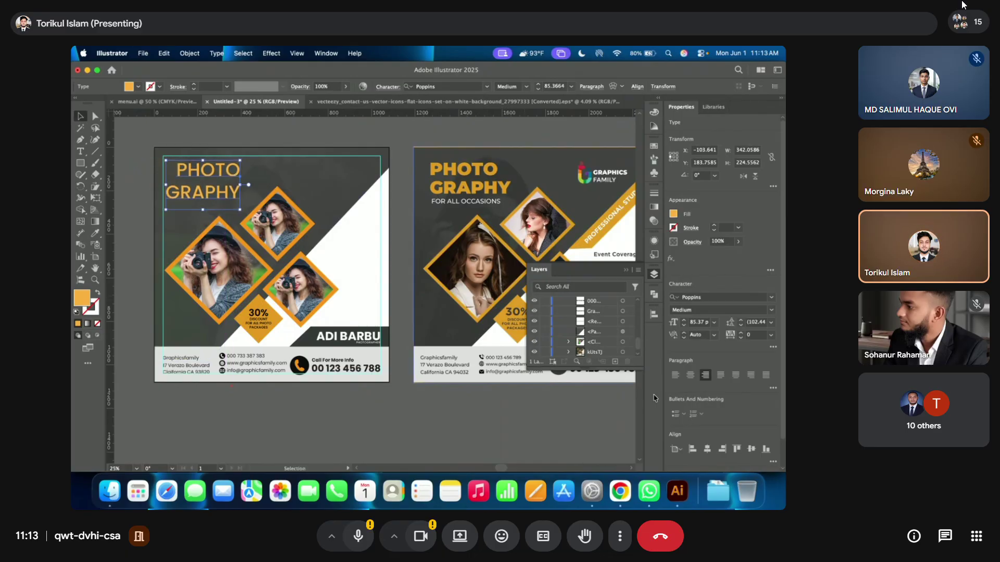
left_click(675, 375)
left_click_drag(270, 176, 191, 173)
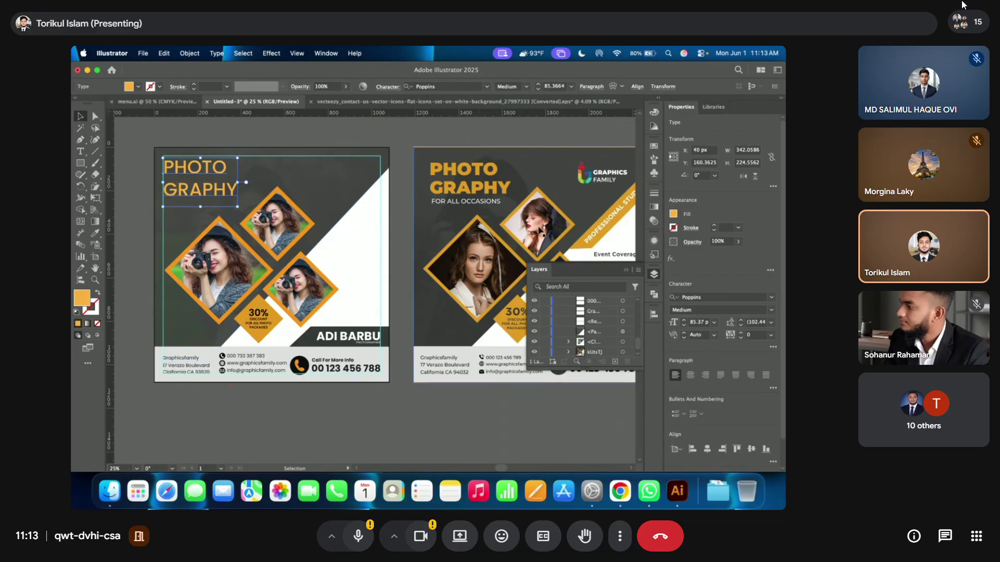
- Set the heading's font style to ExtraBold and enlarge it to about 99 pt, keeping it on the margin guide
left_click(771, 310)
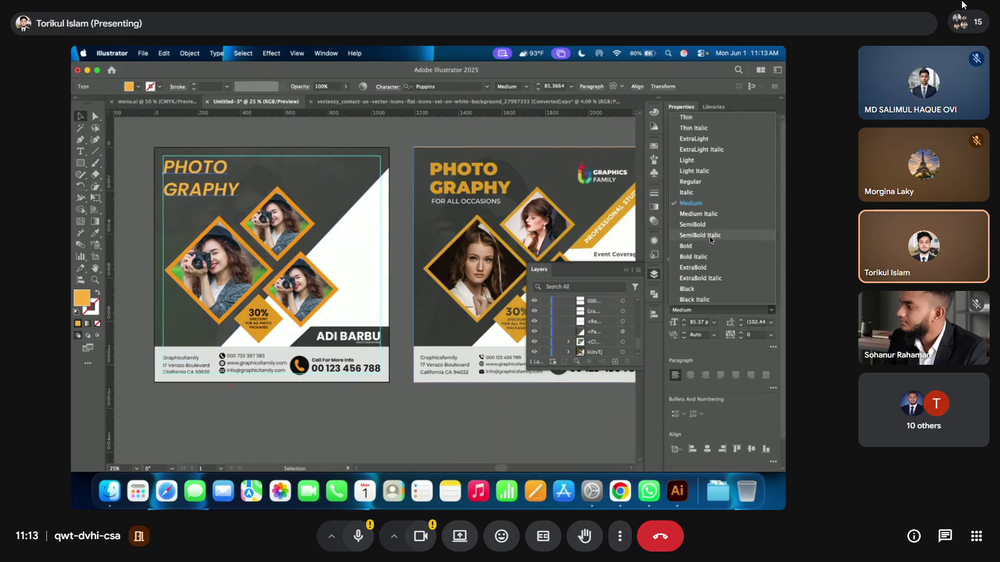
left_click(718, 267)
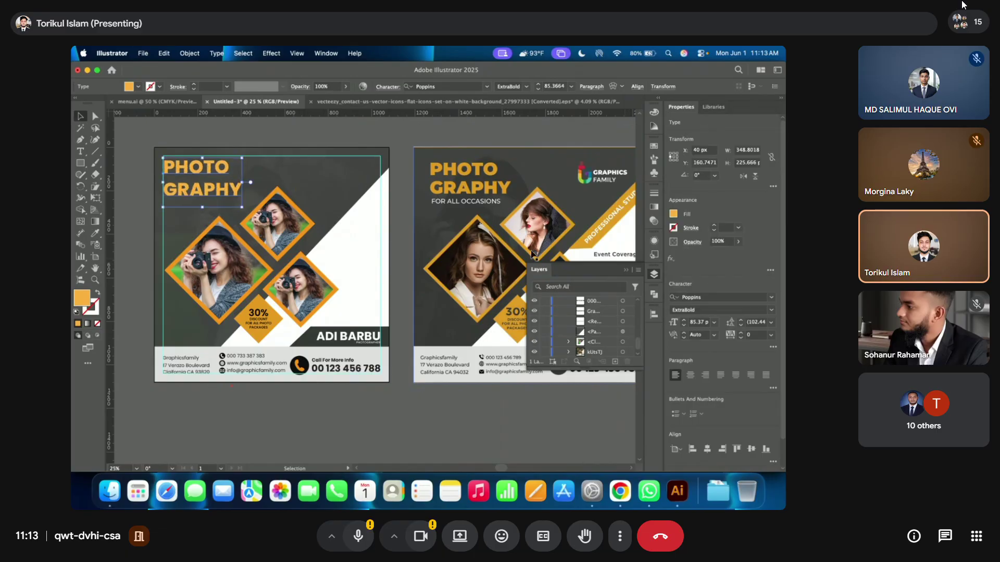
double_click(244, 184)
left_click_drag(244, 184, 259, 188)
scroll(165, 168, "up", 1)
left_click_drag(185, 165, 185, 176)
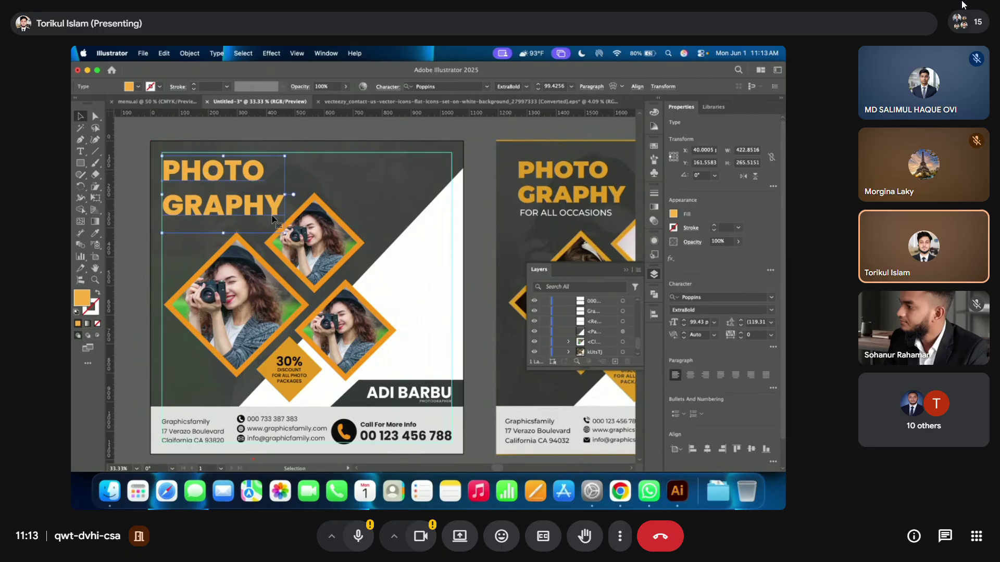
- Tighten the heading's leading to 104 pt, and scale it down slightly to fit inside the margin guide above the diamond photos
left_click(741, 324)
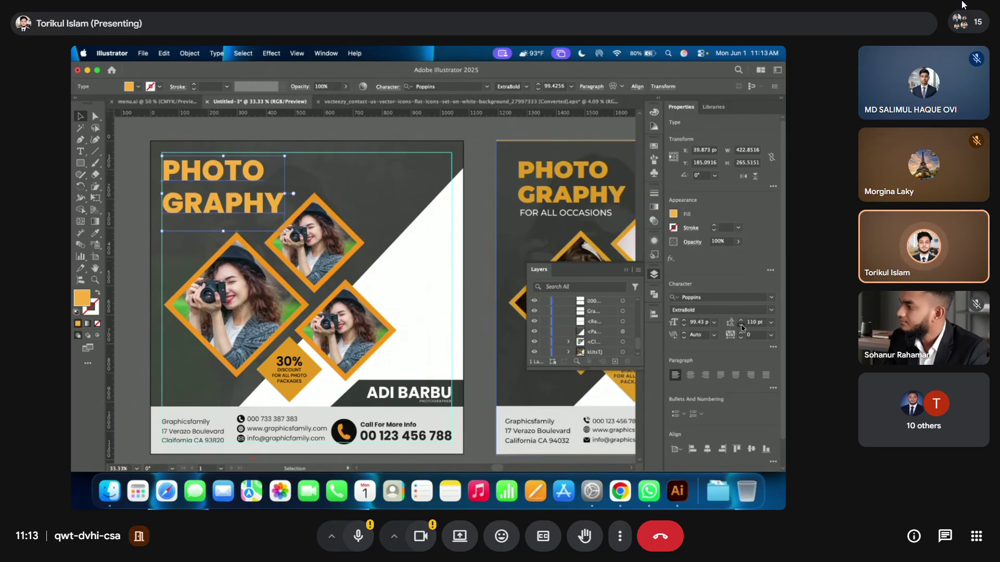
left_click(740, 326)
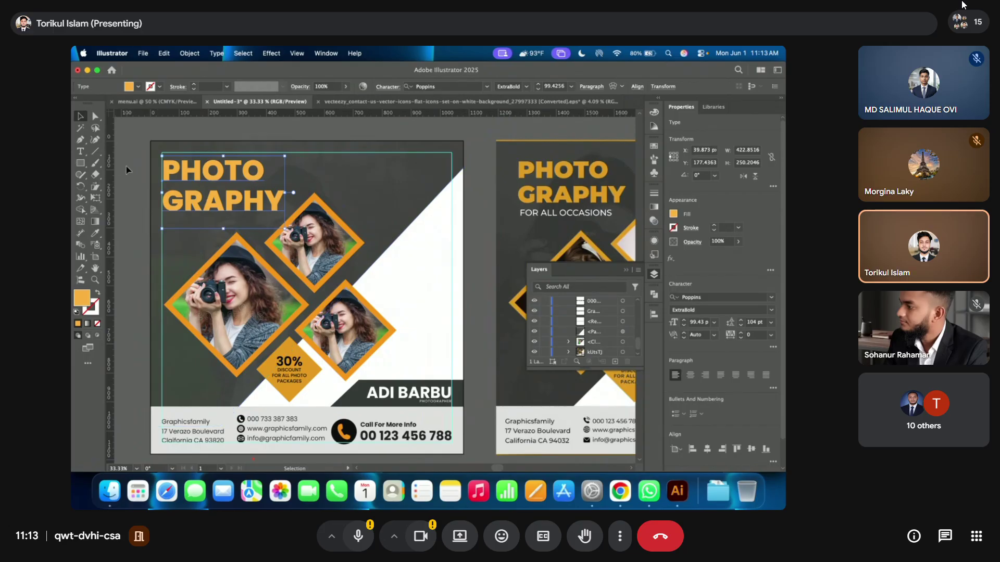
left_click_drag(193, 206, 193, 214)
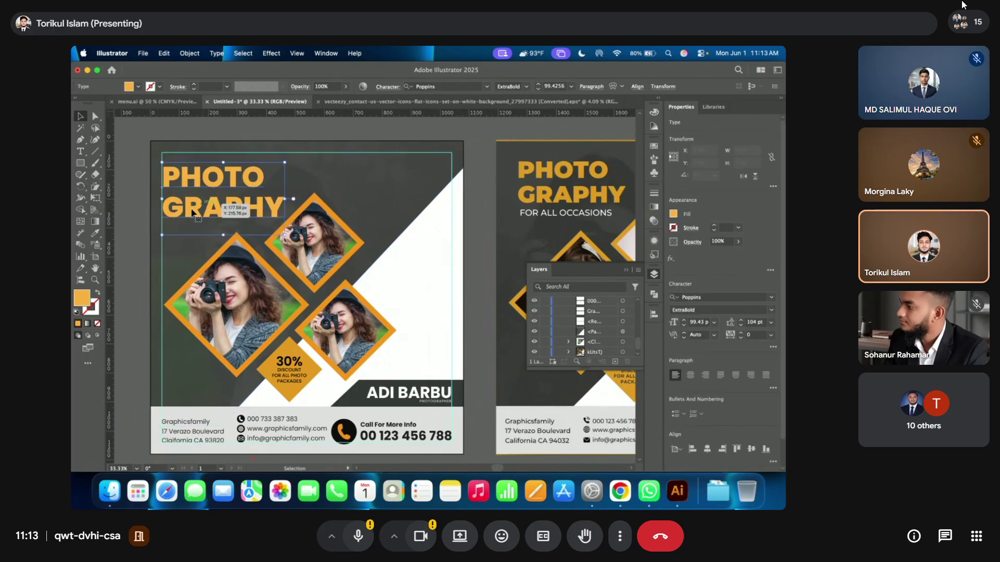
scroll(214, 212, "down", 1)
scroll(255, 205, "up", 1)
left_click_drag(270, 206, 259, 204)
left_click_drag(199, 213, 198, 206)
left_click(129, 158)
- Add the line FOR ALL OCCASIONS in white directly beneath the heading, starting at the left margin guide
left_click(79, 151)
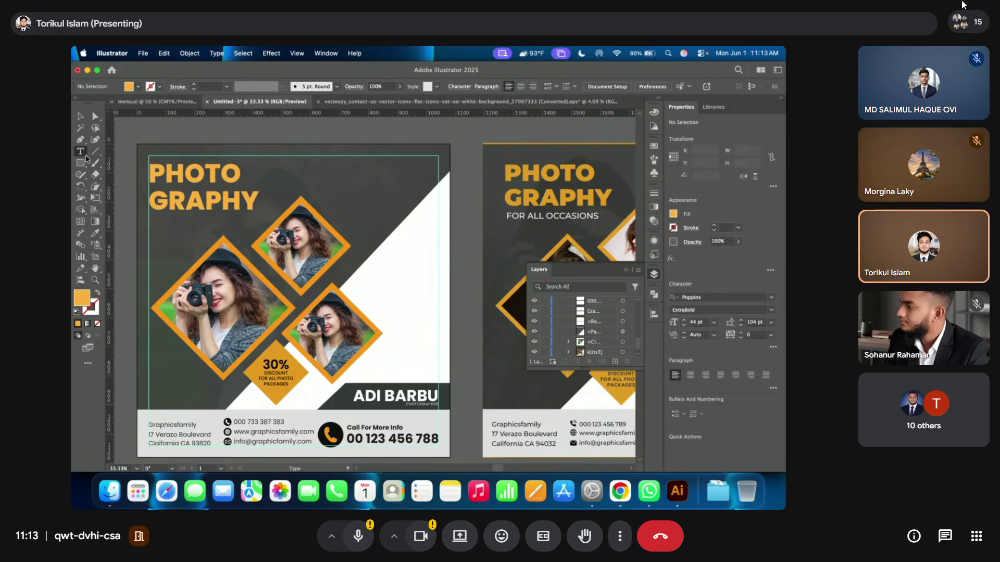
left_click(188, 236)
type("FO")
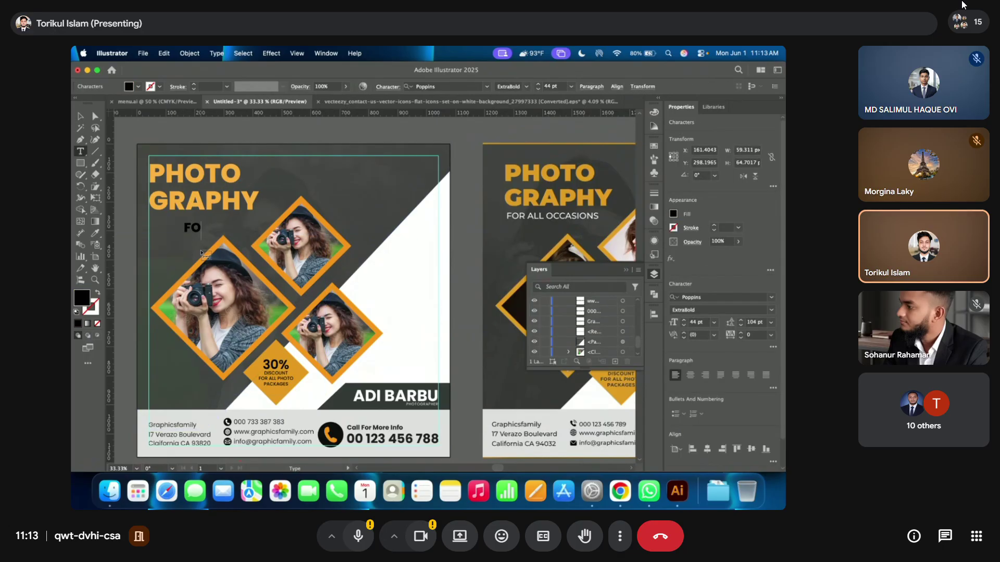
type("R ALL")
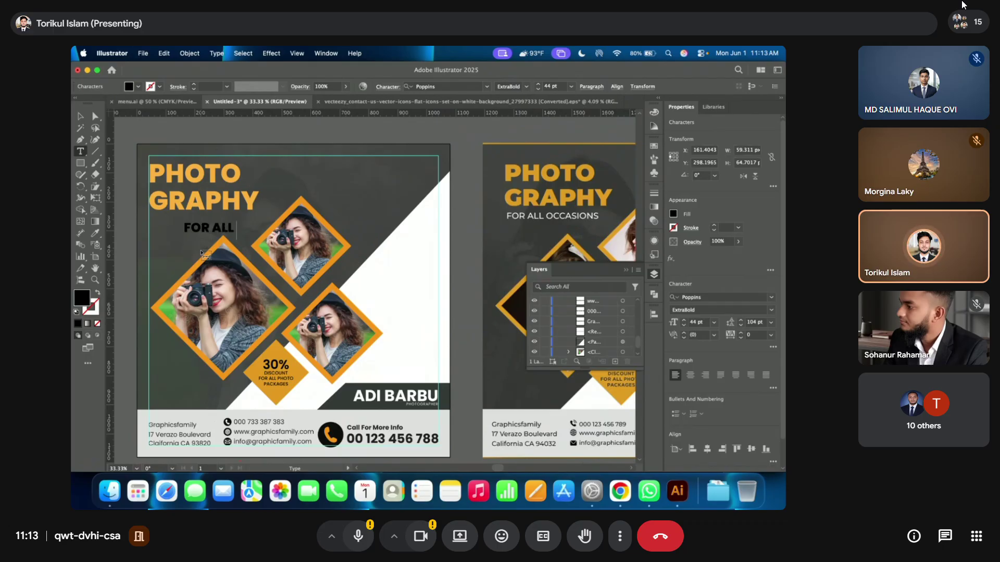
type(" OCCAS")
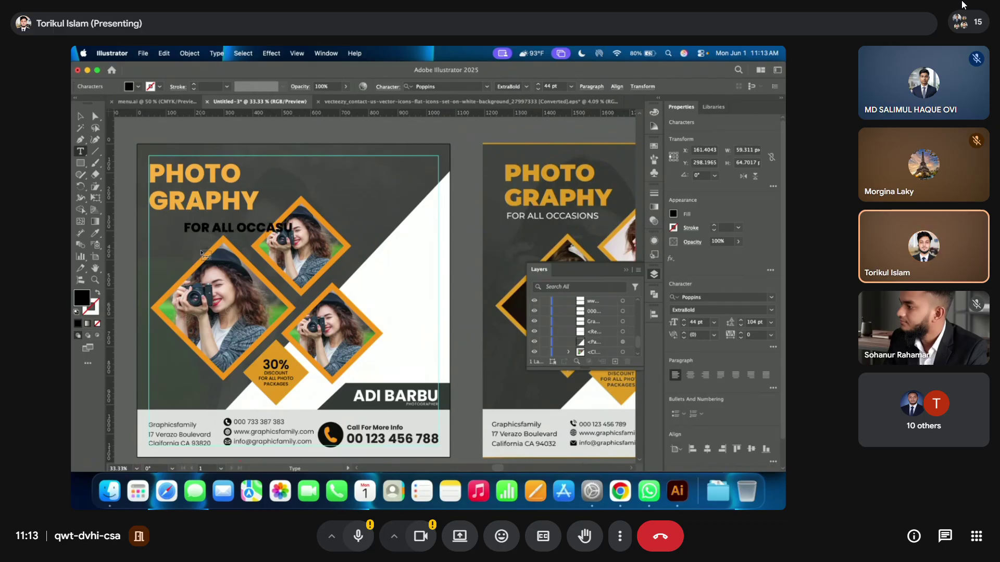
type("IONS")
left_click(80, 116)
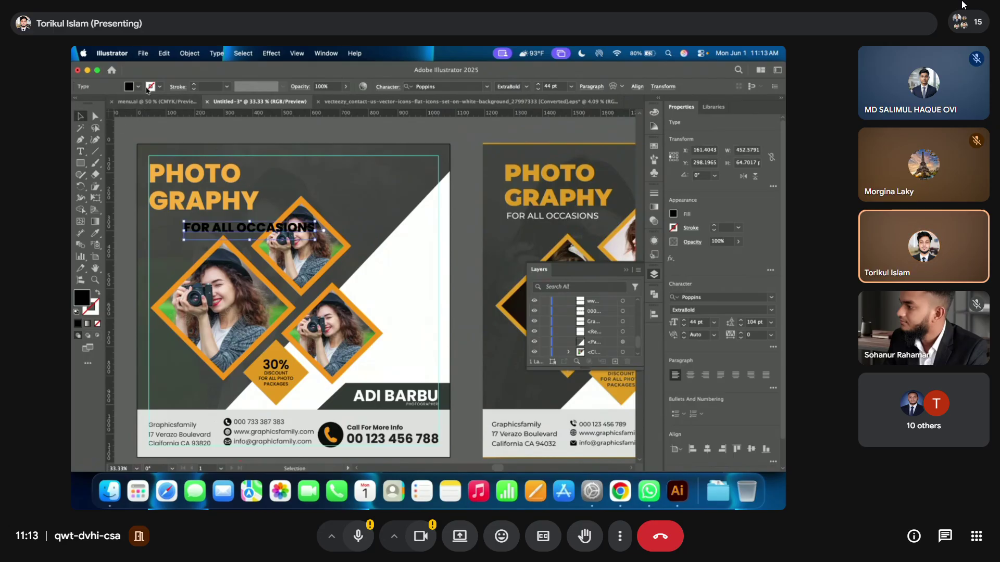
left_click(138, 87)
left_click_drag(223, 237, 189, 228)
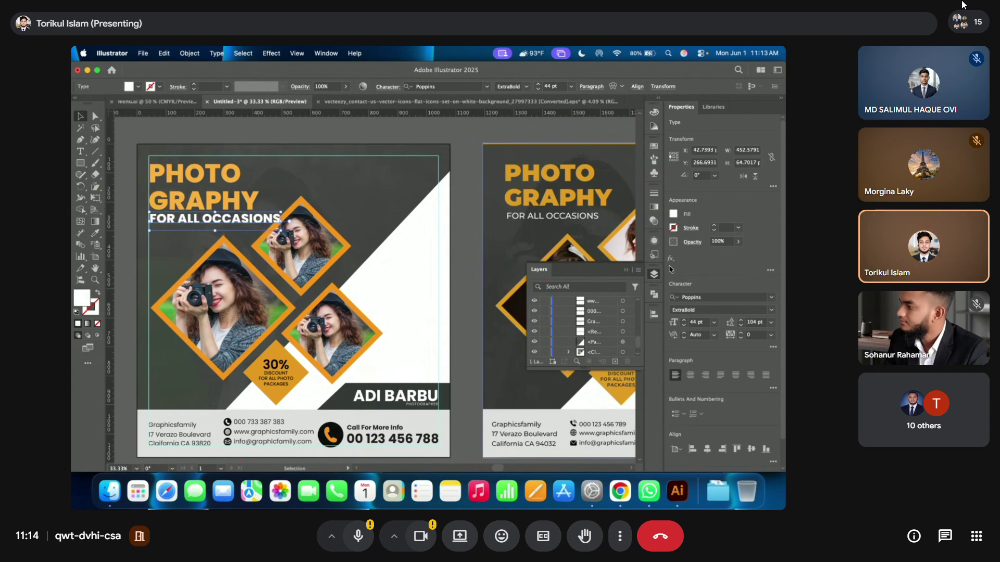
- Set the FOR ALL OCCASIONS line to Light, scale it down to about 33 pt, and align it with the left margin guide
left_click(772, 311)
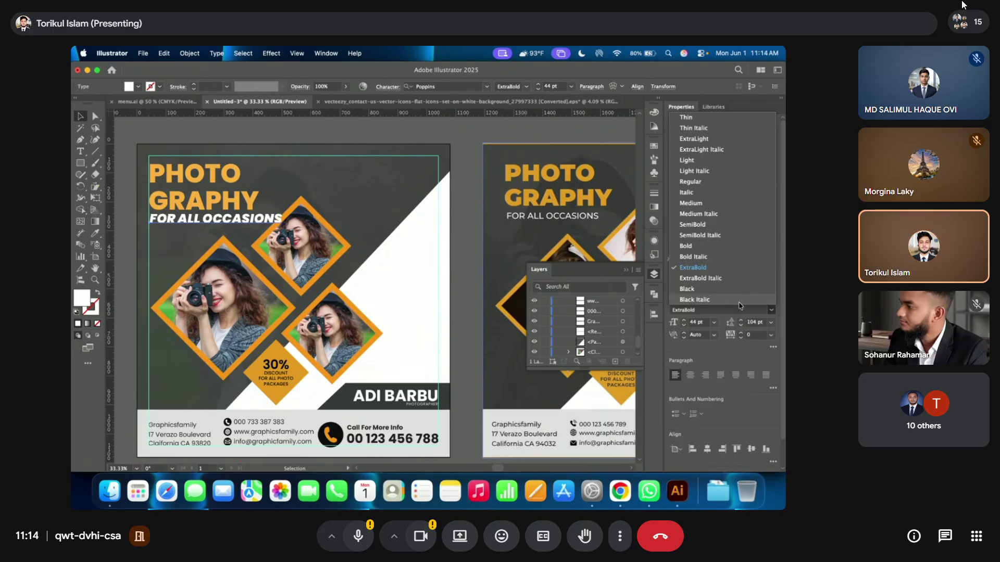
left_click(714, 160)
scroll(260, 223, "up", 1)
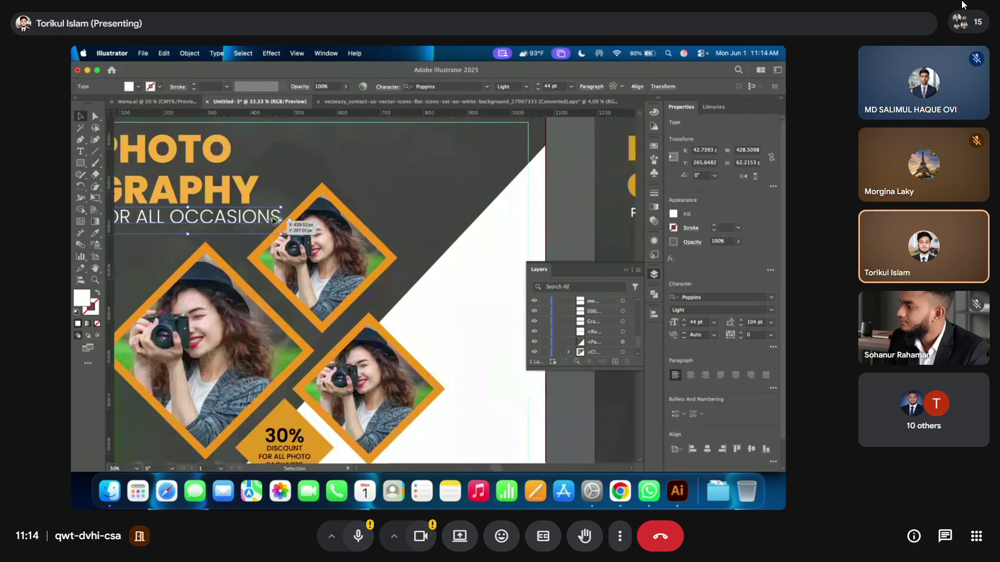
scroll(267, 221, "down", 3)
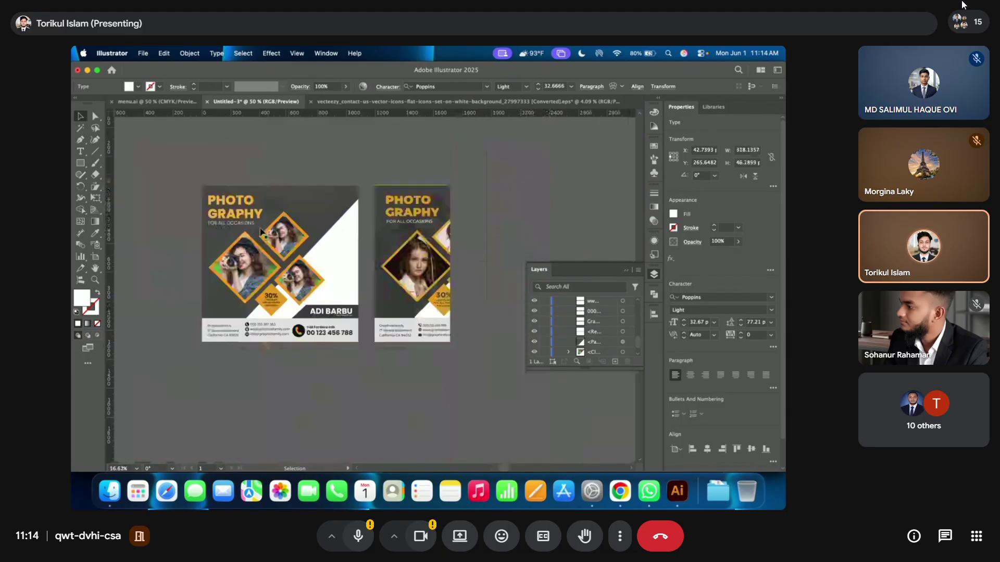
scroll(224, 242, "up", 6)
left_click_drag(271, 210, 267, 206)
scroll(267, 206, "down", 8)
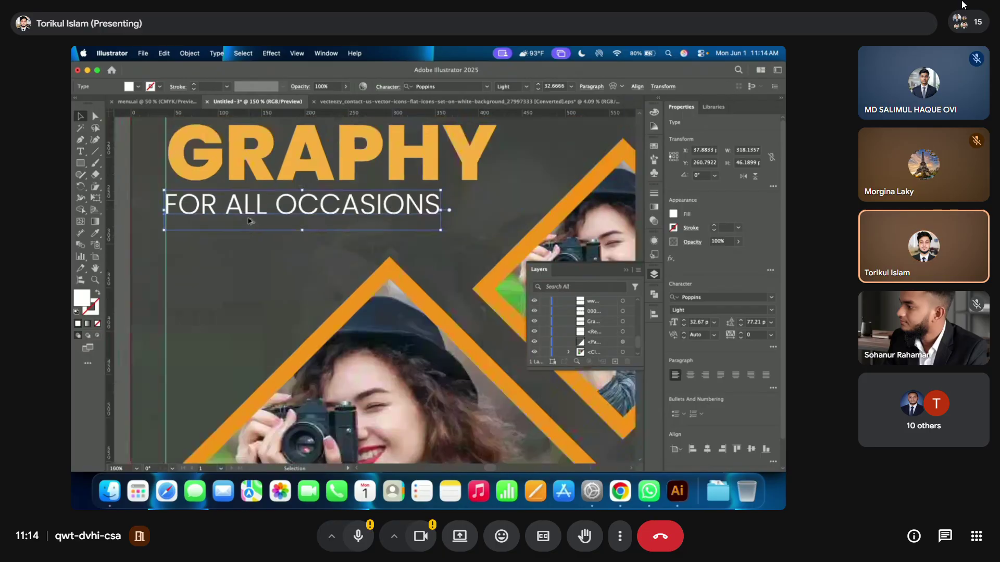
- Nudge the FOR ALL OCCASIONS line down by 2 px and widen its letter tracking to 39
key("super+shift+a")
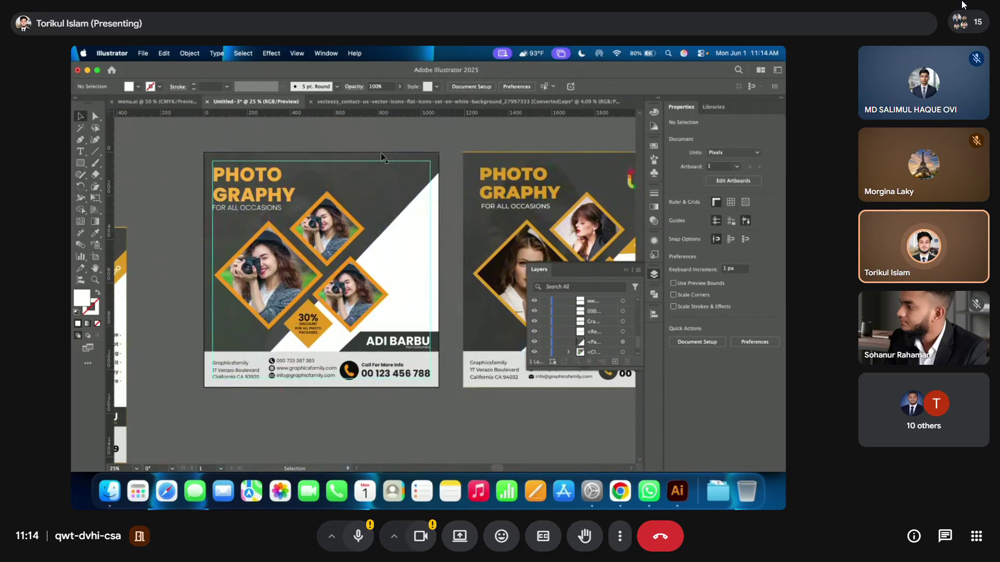
left_click(277, 211)
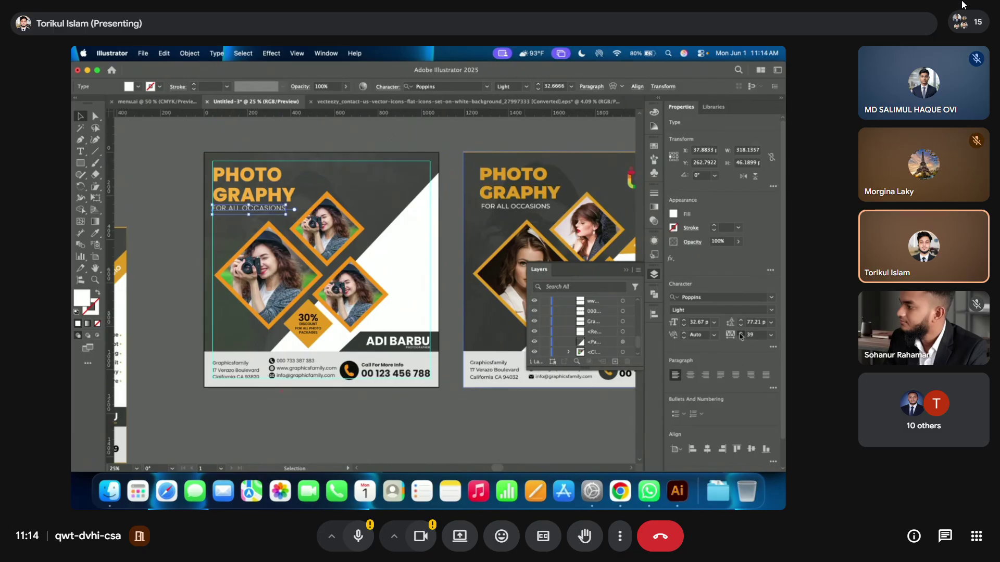
left_click(206, 184)
left_click(175, 184)
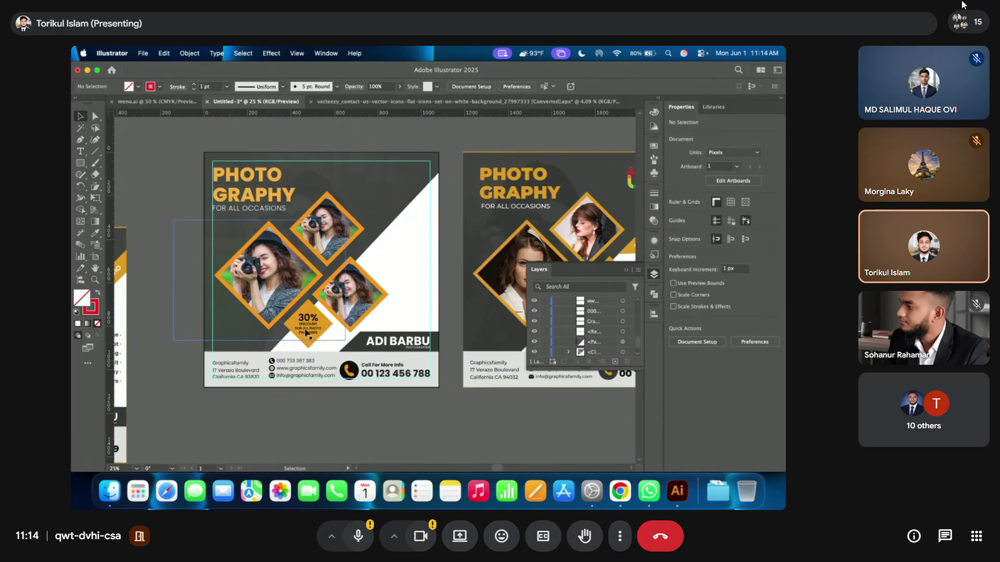
scroll(252, 234, "up", 1)
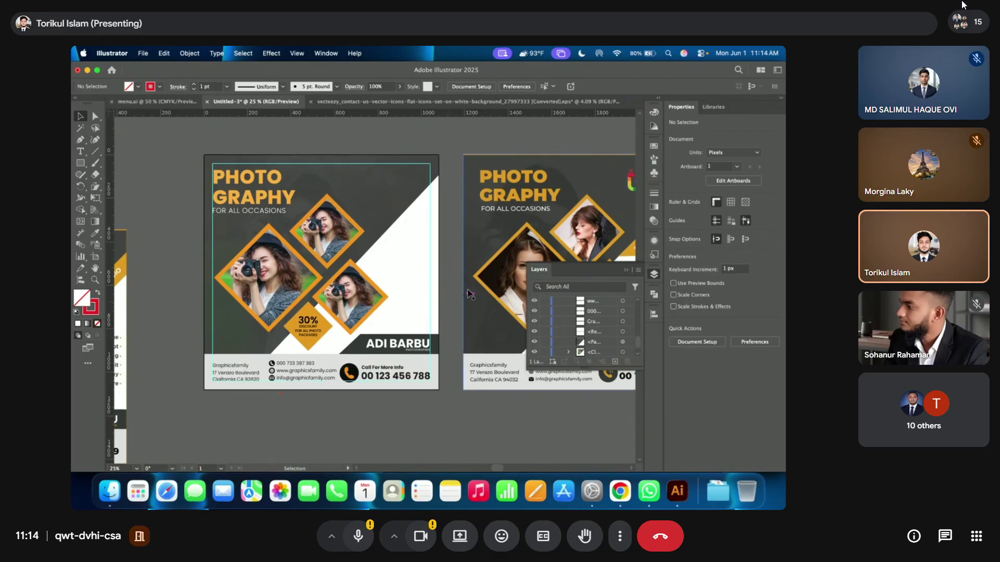
left_click_drag(446, 267, 381, 272)
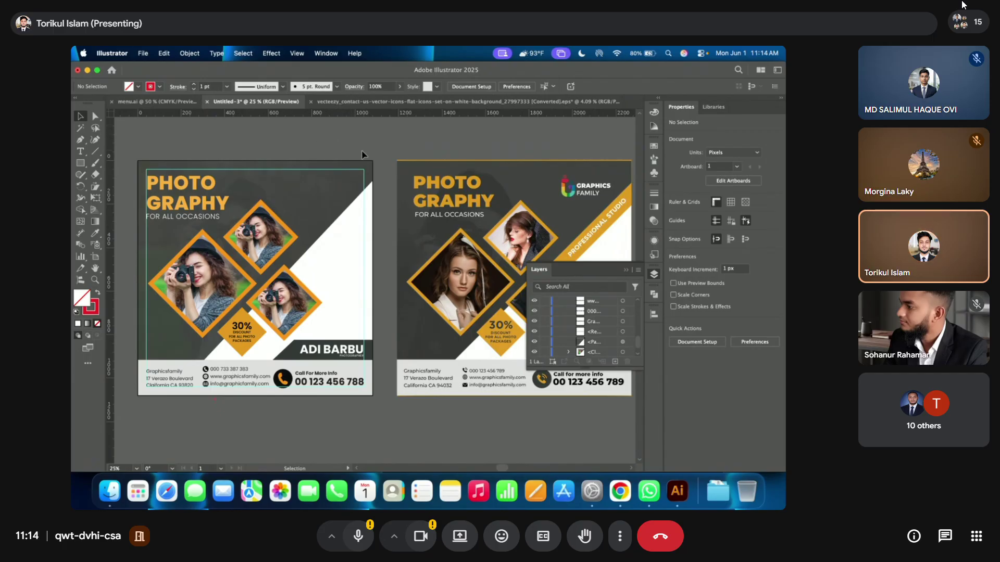
scroll(216, 234, "up", 3)
scroll(323, 264, "down", 4)
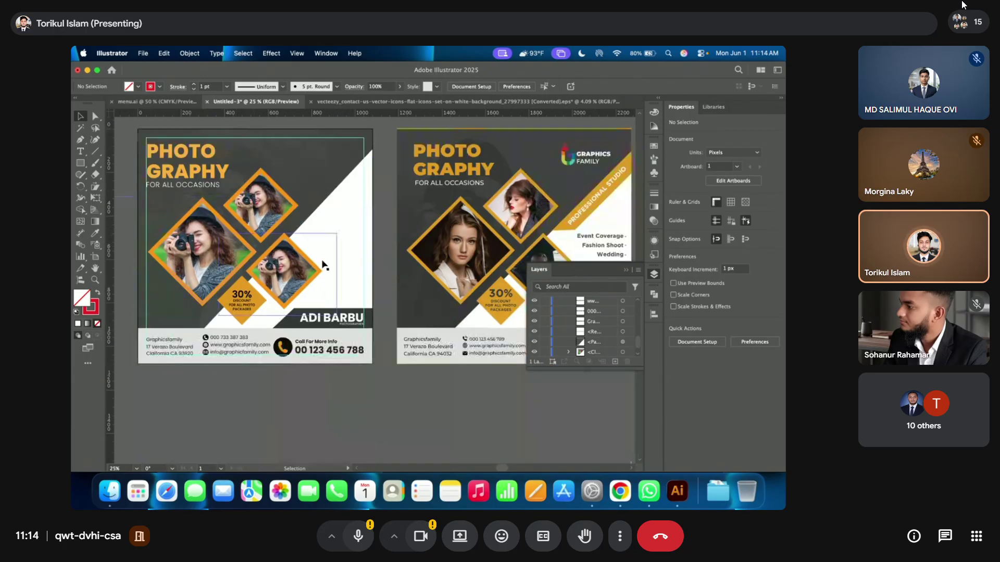